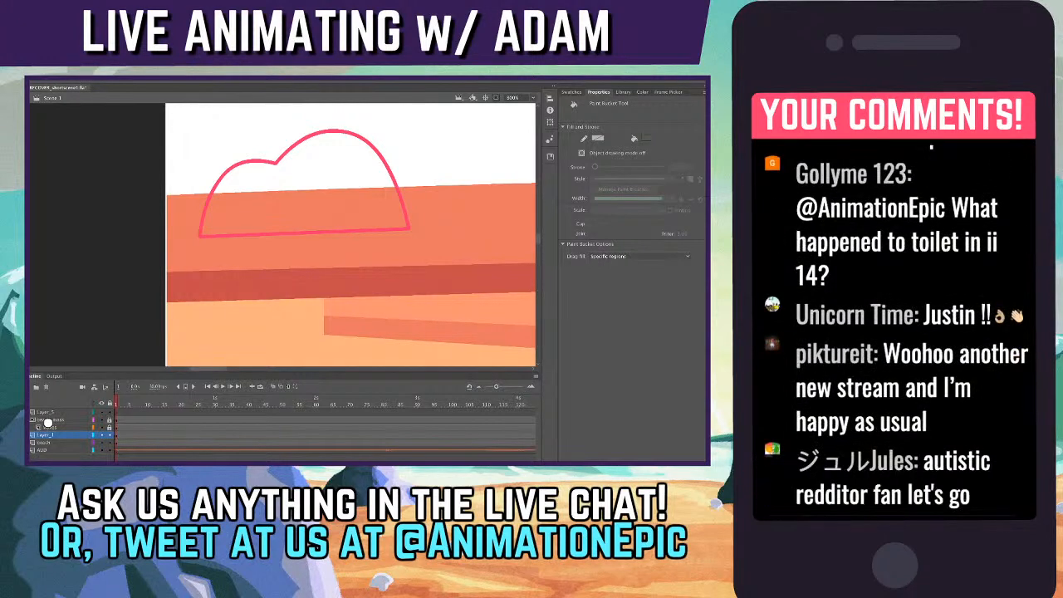
# - Fill the pink two-lobed rock outline with a muted grey-green
pyautogui.click(304, 191)
pyautogui.press('n')
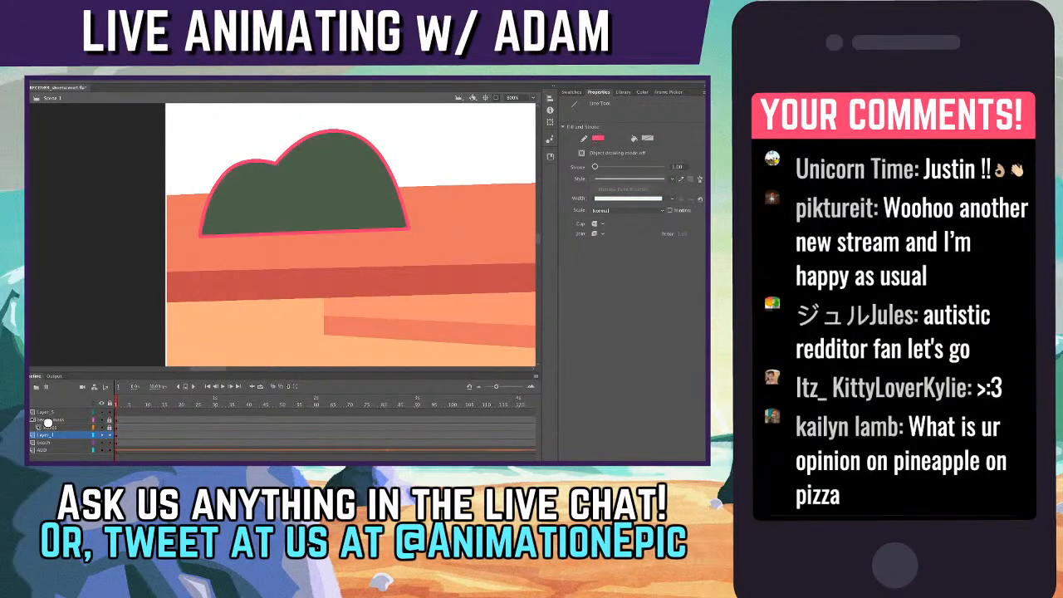
pyautogui.hotkey('ctrl', '-')
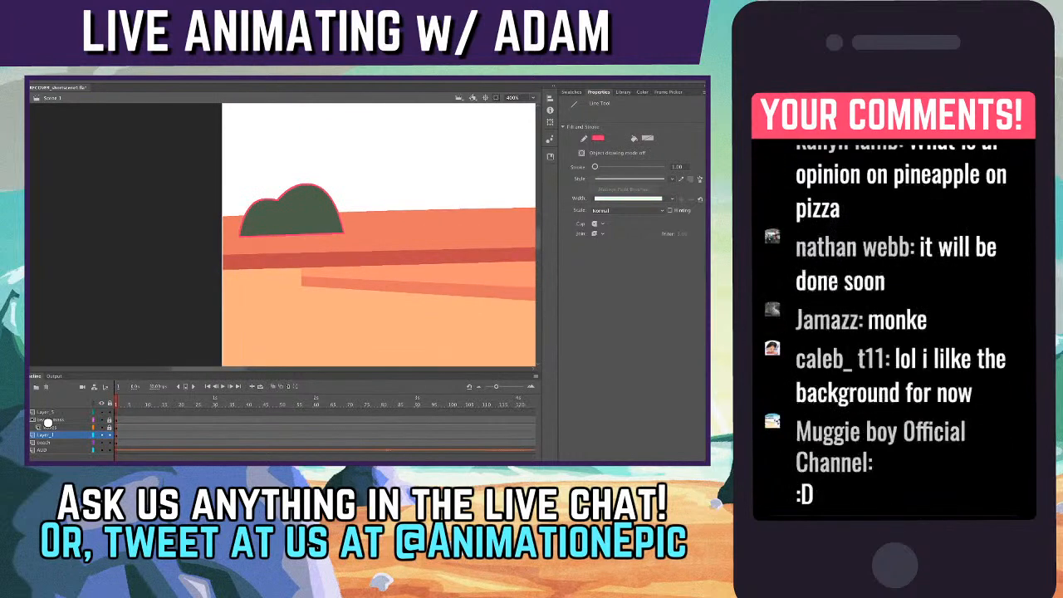
pyautogui.press('k')
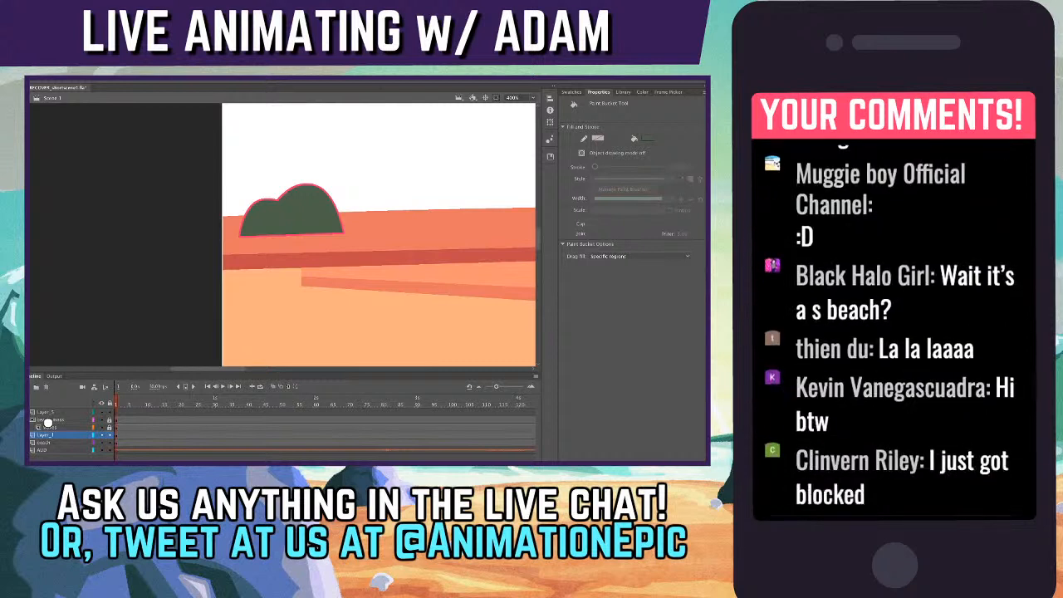
pyautogui.press('super+z')
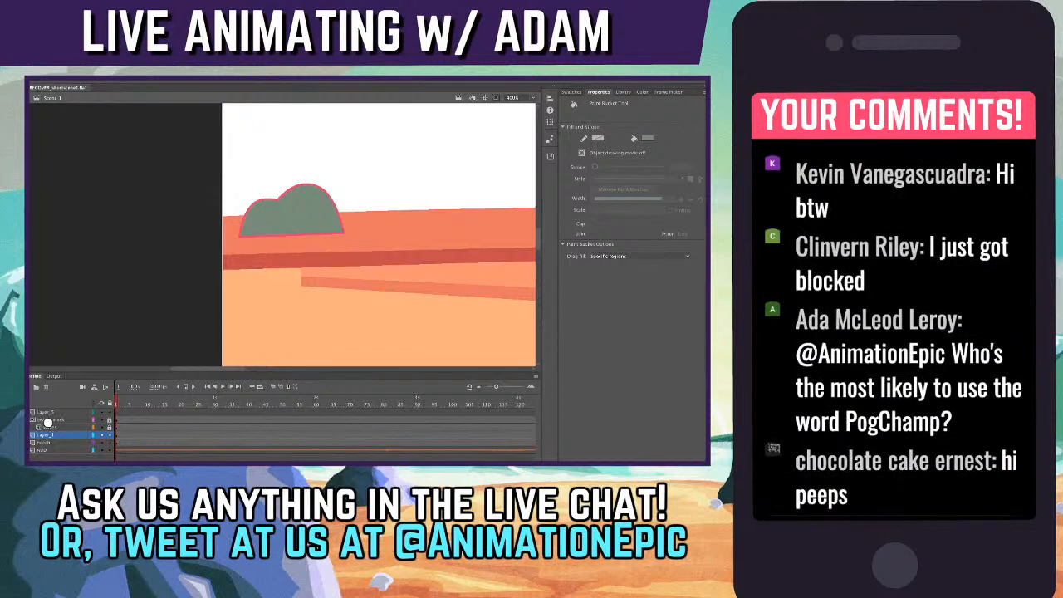
# - Draw a pink zigzag line across the rock from its upper-left edge to its base and bend it into two curved shading contours
pyautogui.press('z')
pyautogui.press('super+=')
pyautogui.press('n')
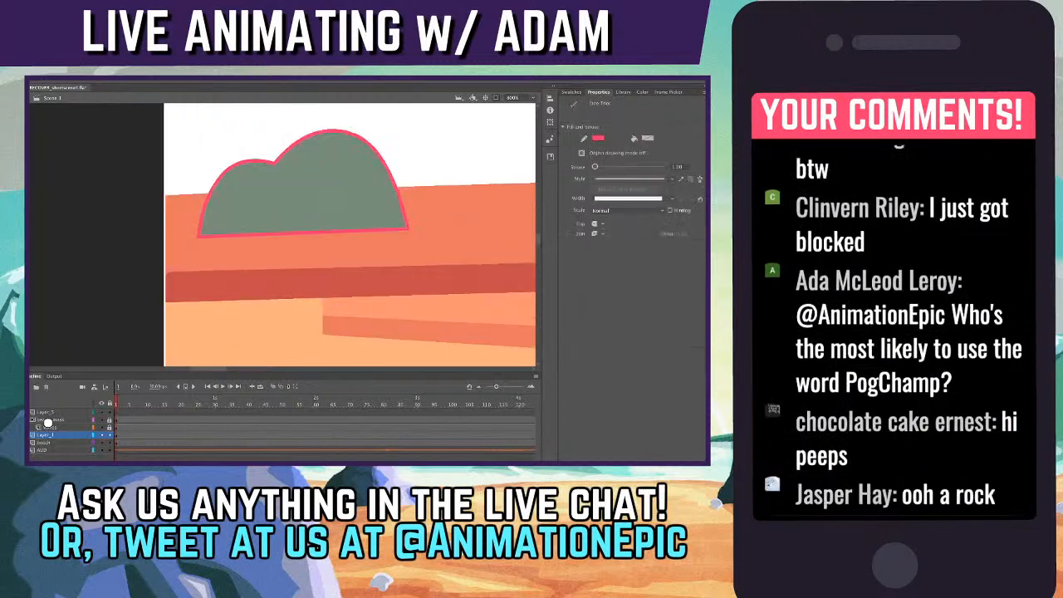
pyautogui.moveTo(220, 180)
pyautogui.mouseDown()
pyautogui.moveTo(277, 198)
pyautogui.moveTo(318, 165)
pyautogui.mouseUp()
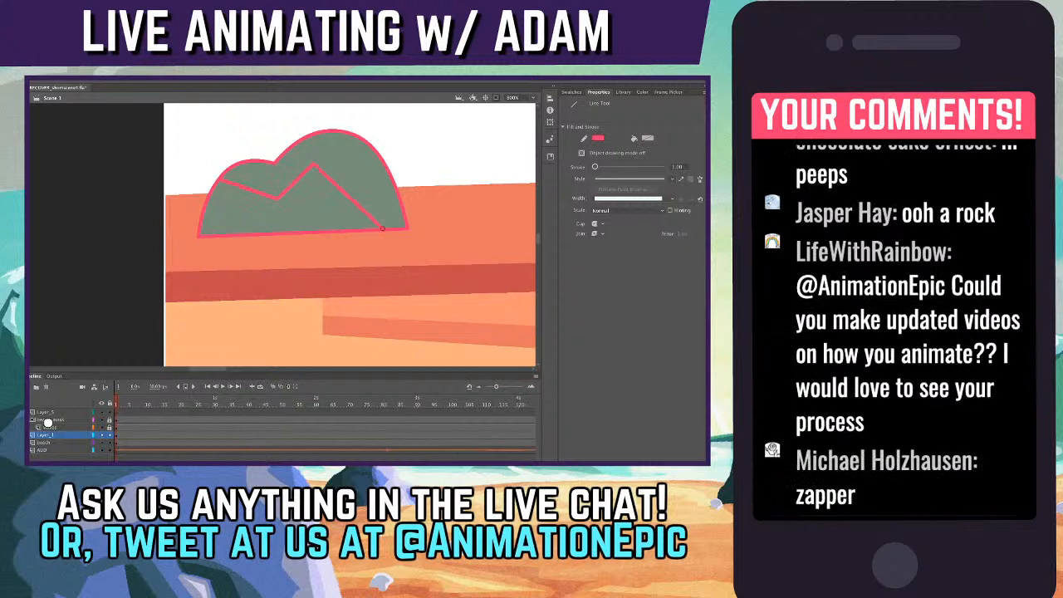
pyautogui.press('v')
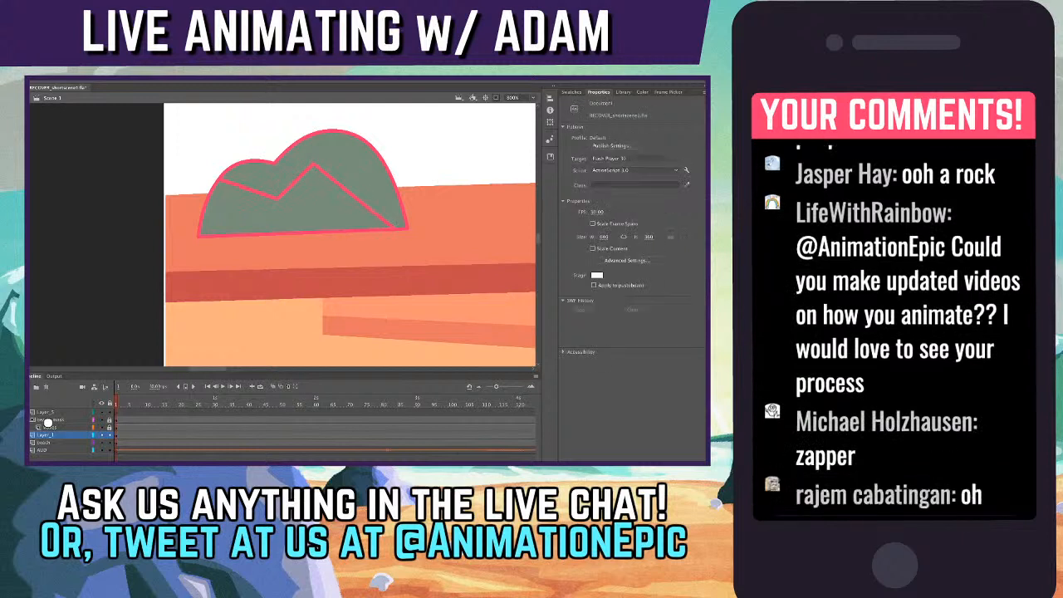
pyautogui.moveTo(353, 194); pyautogui.dragTo(364, 177)
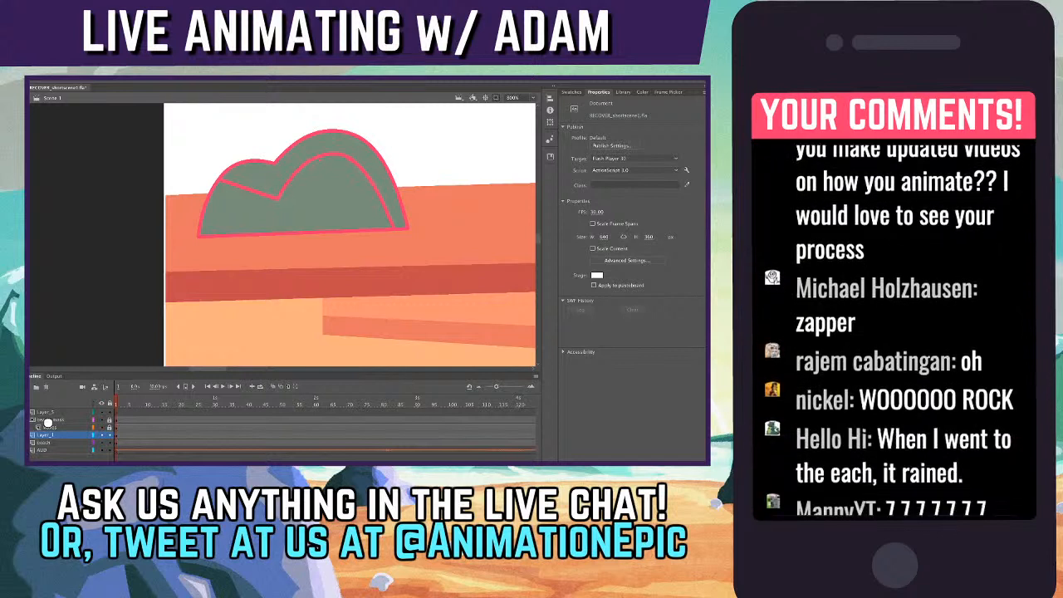
pyautogui.moveTo(250, 189); pyautogui.dragTo(254, 182)
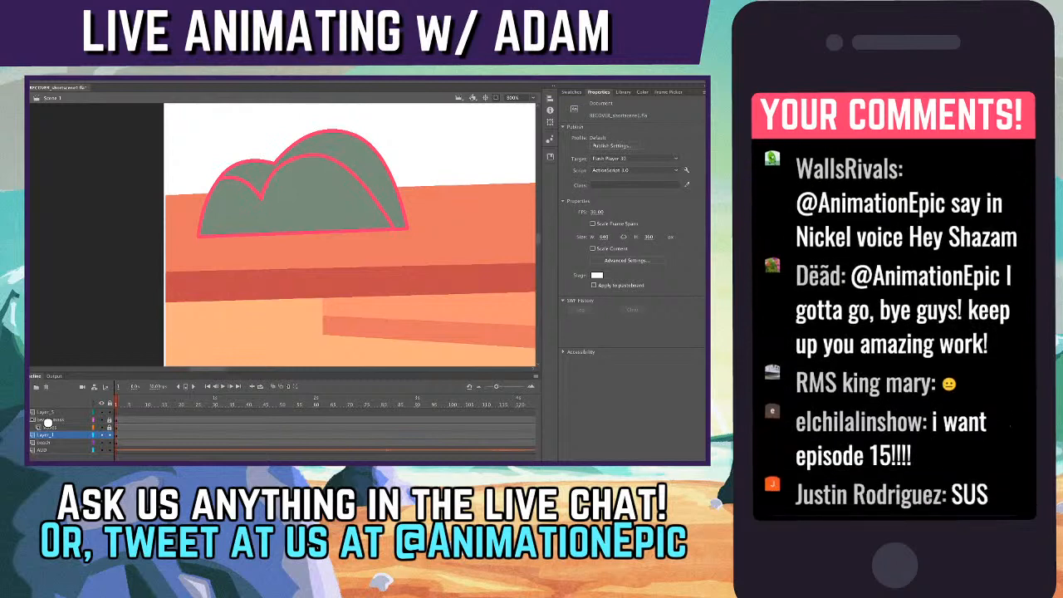
# - Extend the inner contour past the rock's base and fill the enclosed front face with light mint green
pyautogui.press('k')
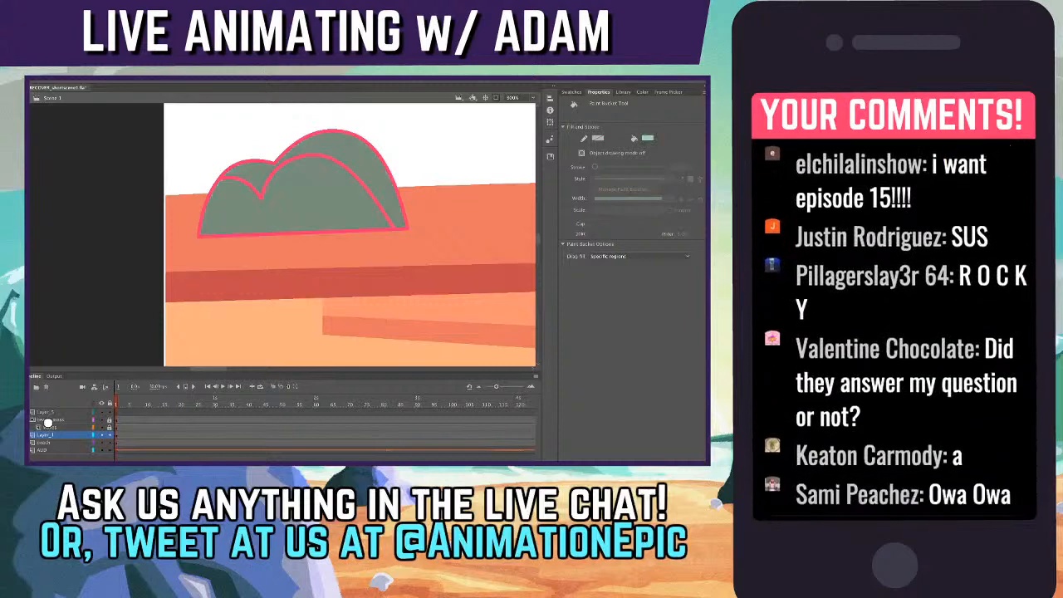
pyautogui.press('v')
pyautogui.moveTo(393, 227); pyautogui.dragTo(391, 240)
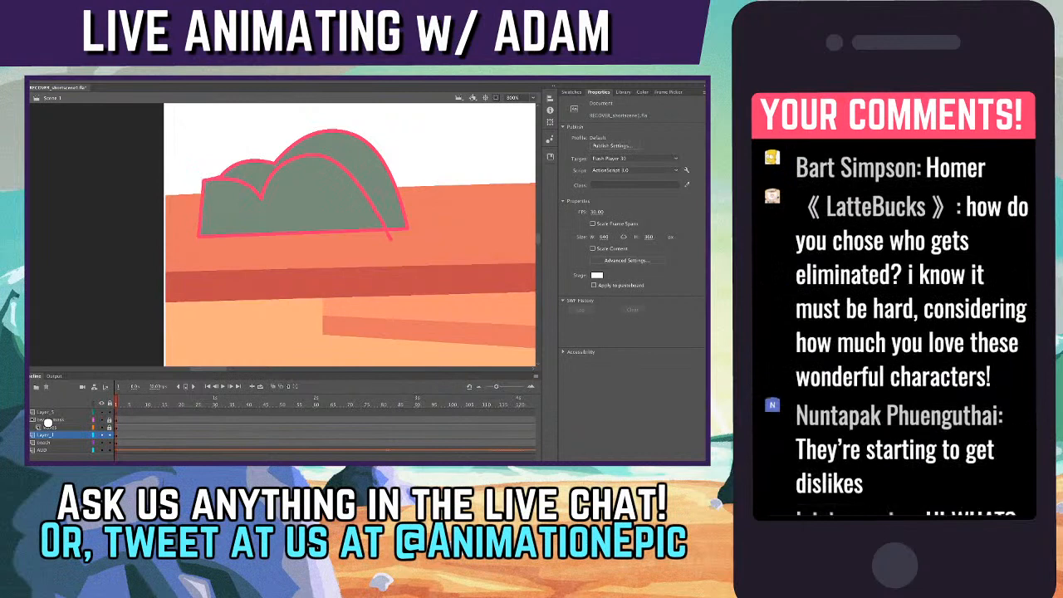
pyautogui.press('k')
pyautogui.click(299, 199)
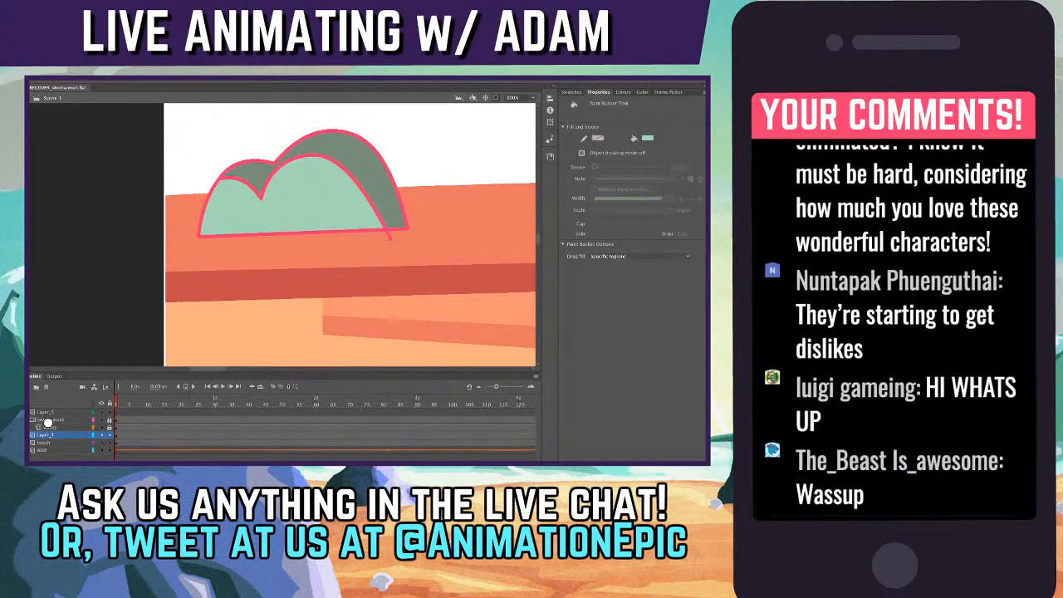
# - Delete the inner pink contour lines and the leftover stub below the rock's base
pyautogui.press('v')
pyautogui.click(245, 182)
pyautogui.keyDown('shift'); pyautogui.click(358, 181); pyautogui.keyUp('shift')
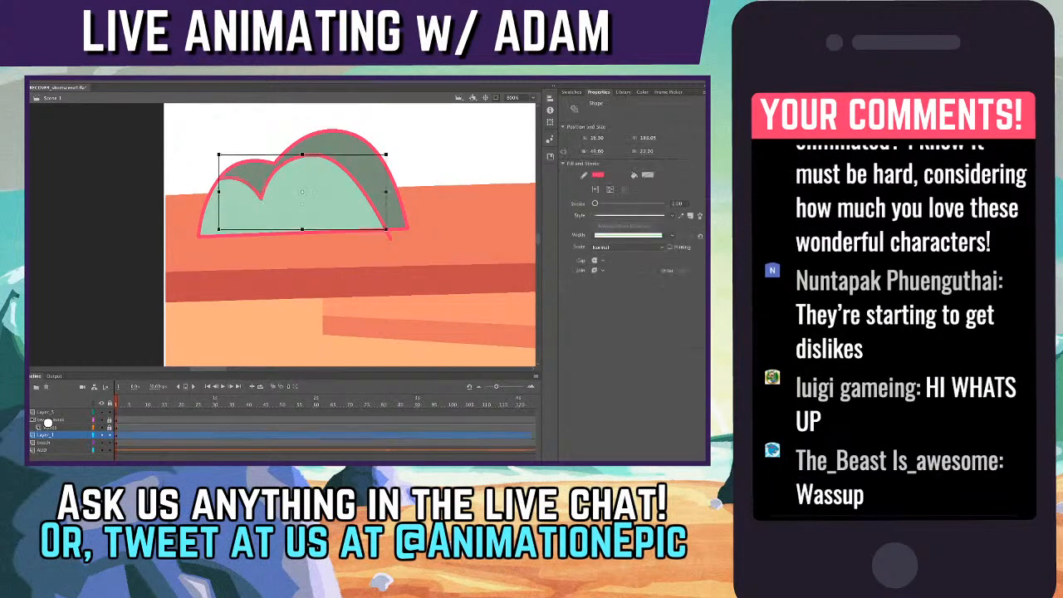
pyautogui.press('Delete')
pyautogui.click(388, 235)
pyautogui.press('Delete')
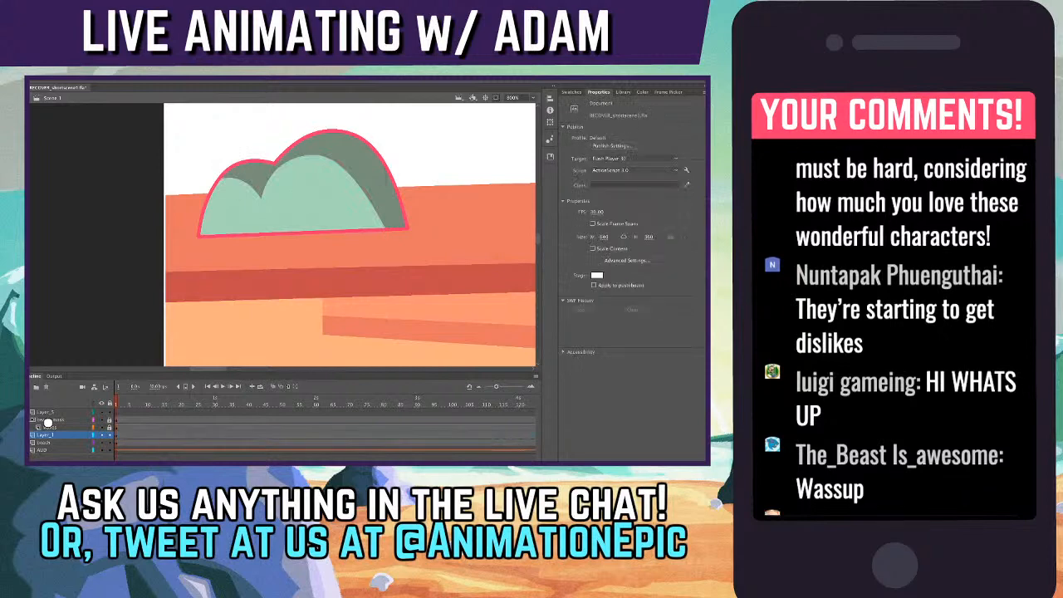
# - Delete the pink outline along the rock's outer edge and base
pyautogui.press('q')
pyautogui.click(391, 241)
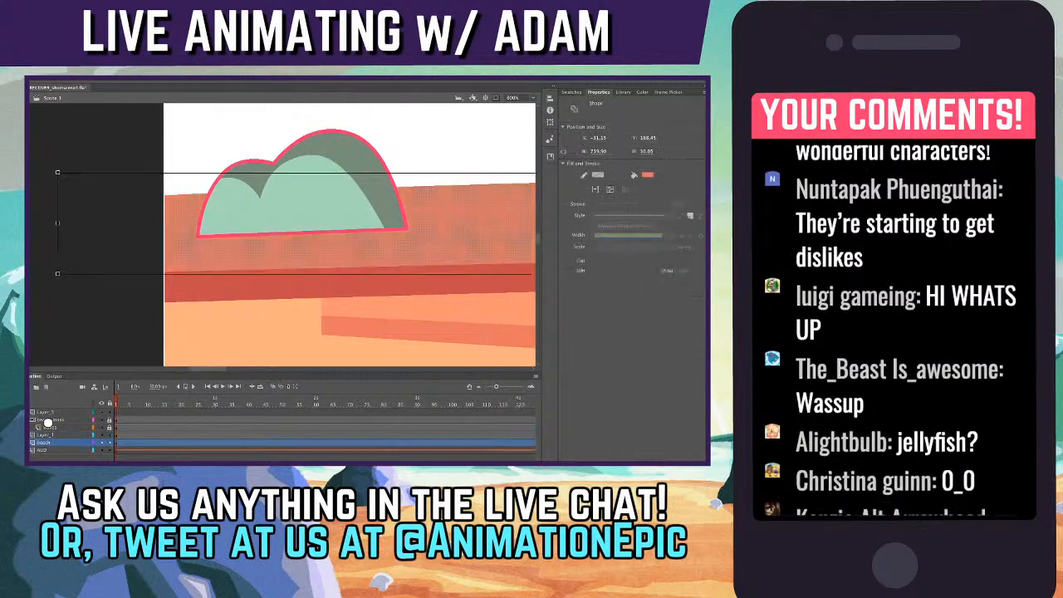
pyautogui.click(291, 232)
pyautogui.keyDown('shift'); pyautogui.click(207, 204); pyautogui.keyUp('shift')
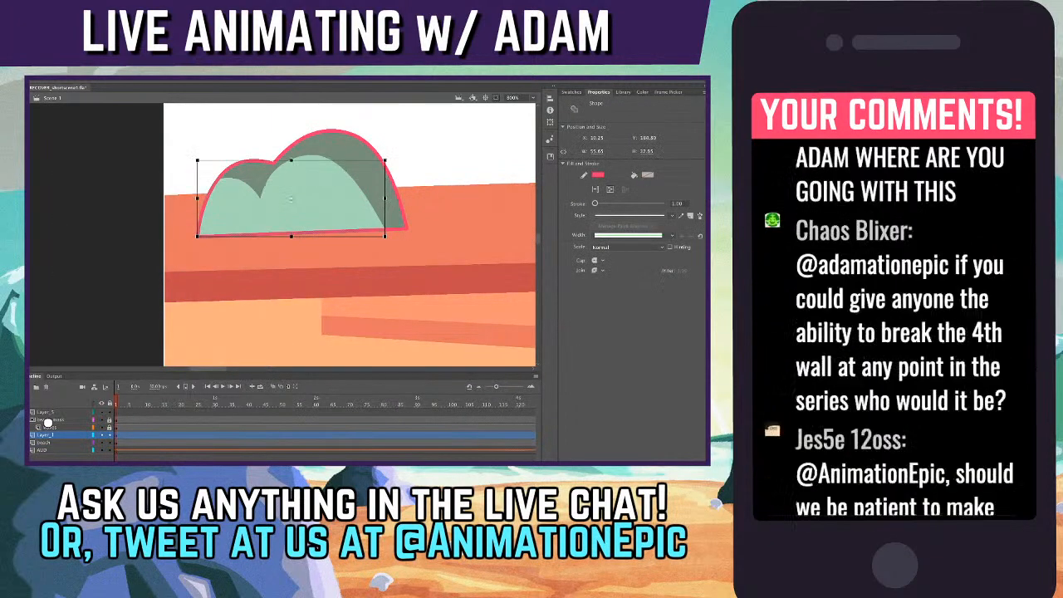
pyautogui.press('Delete')
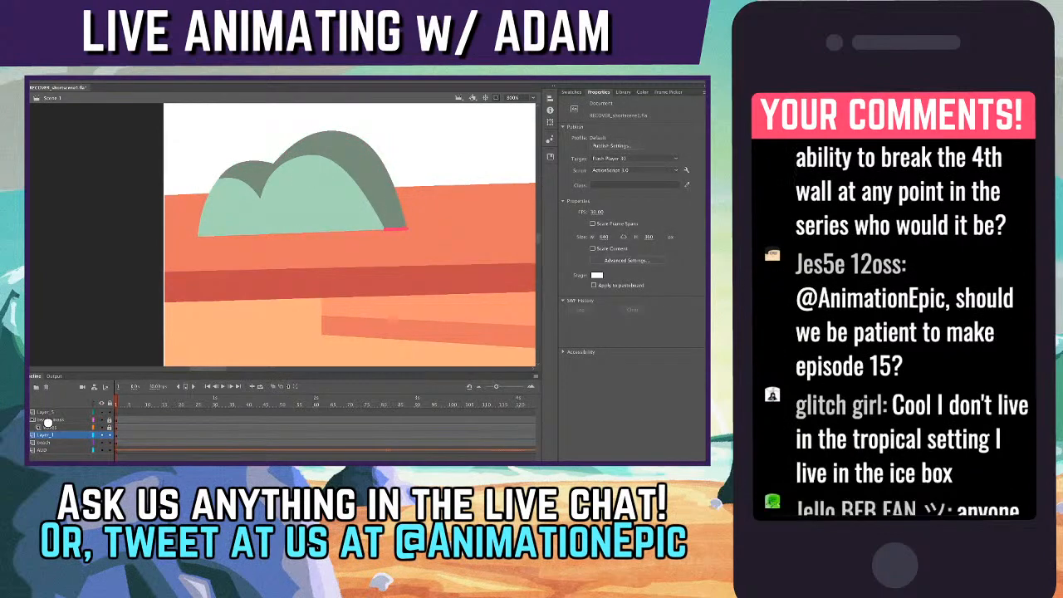
# - Widen the mint front face by shifting its lower-right corner outward and bending the shading boundary into a fuller curve, narrowing the dark shadow
pyautogui.hotkey('ctrl', '1')
pyautogui.hotkey('ctrl', '8')
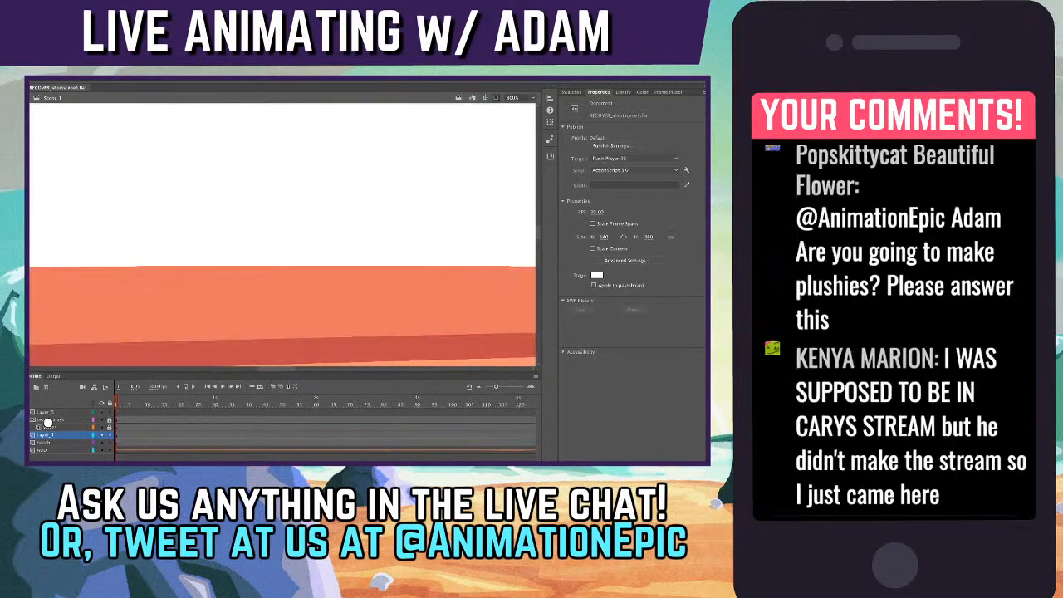
pyautogui.scroll(-3, 283, 235)
pyautogui.scroll(3, 282, 235)
pyautogui.scroll(-3, 282, 235)
pyautogui.hscroll(-8, 283, 236)
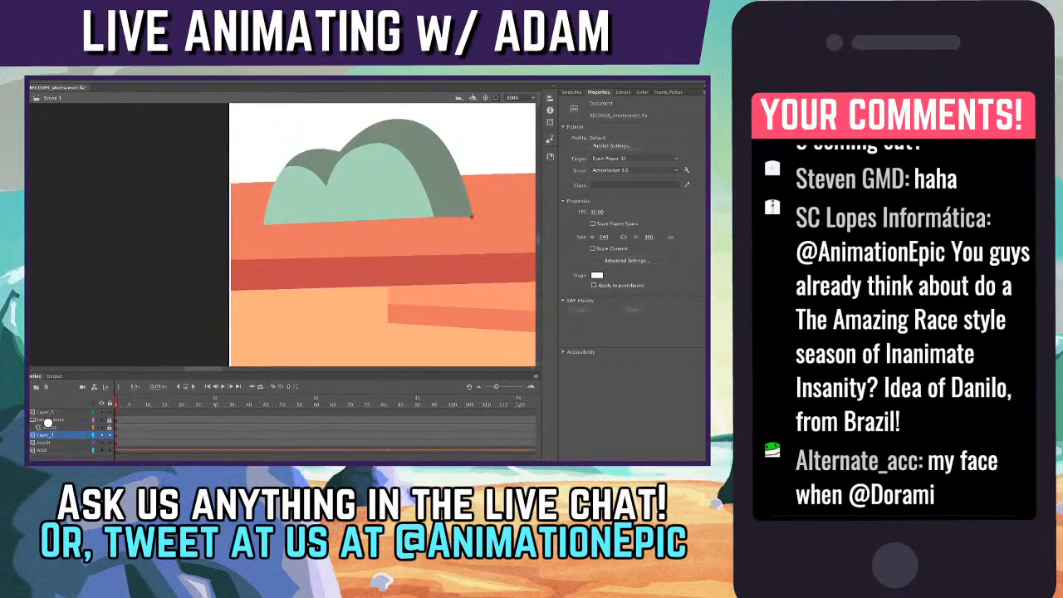
pyautogui.moveTo(472, 217); pyautogui.dragTo(472, 211)
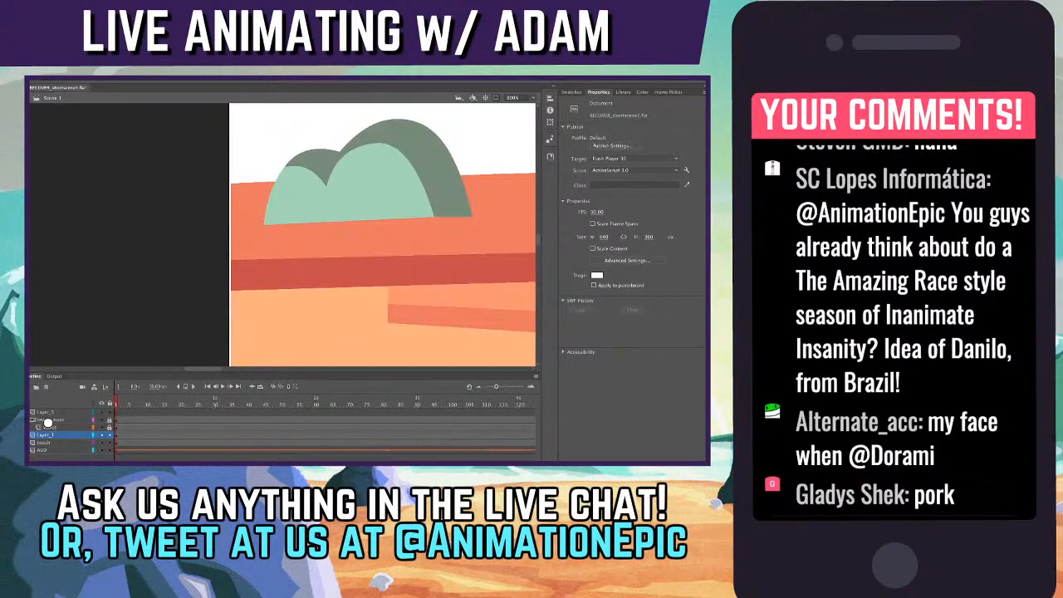
pyautogui.press('super+z')
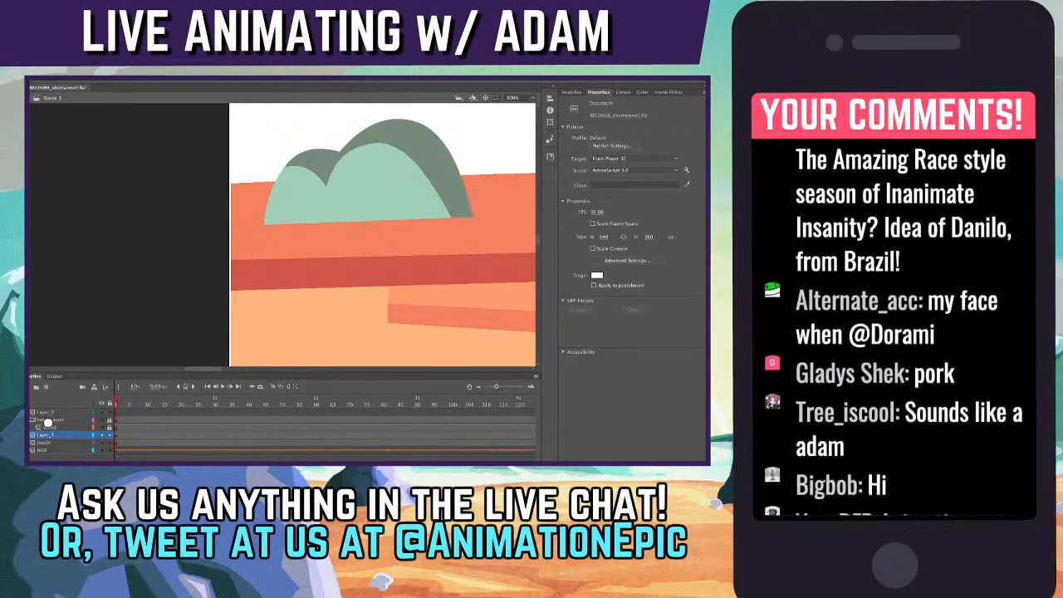
pyautogui.moveTo(407, 155); pyautogui.dragTo(414, 147)
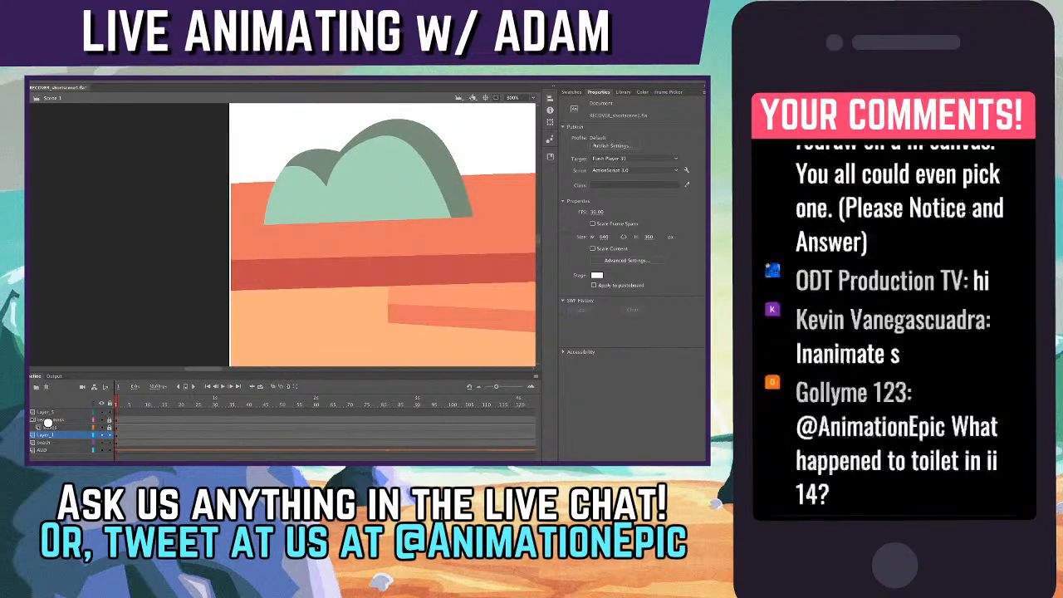
# - Examine the shaded rock's shape and colours against the surrounding orange beach
pyautogui.hotkey('ctrl', '-')
pyautogui.hotkey('ctrl', '-')
pyautogui.hotkey('ctrl', '-')
pyautogui.hotkey('ctrl', '-')
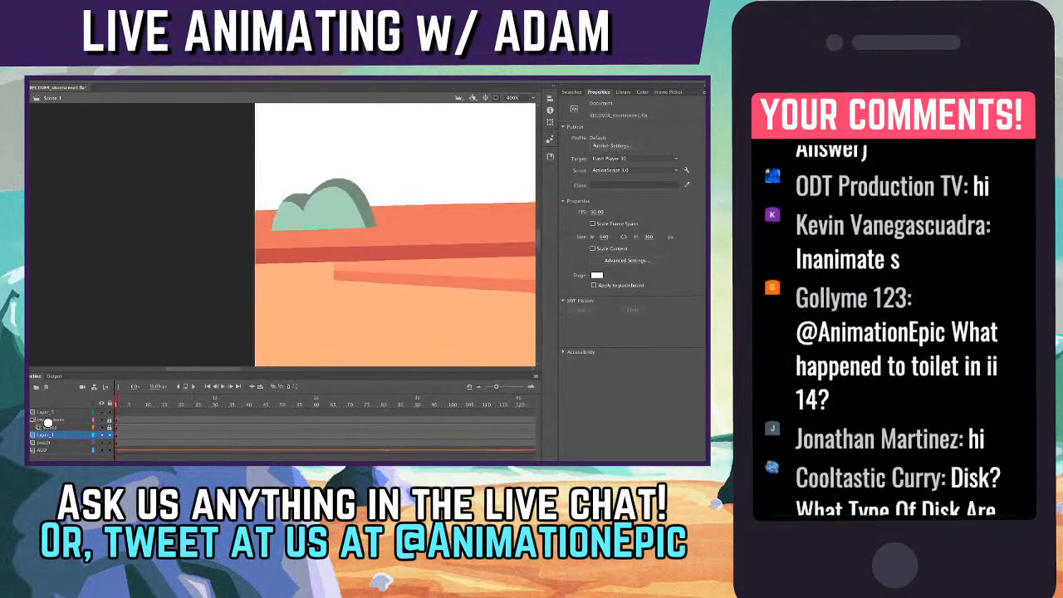
pyautogui.hotkey('ctrl', '=')
pyautogui.hotkey('ctrl', '=')
pyautogui.hotkey('ctrl', '=')
pyautogui.hotkey('ctrl', '=')
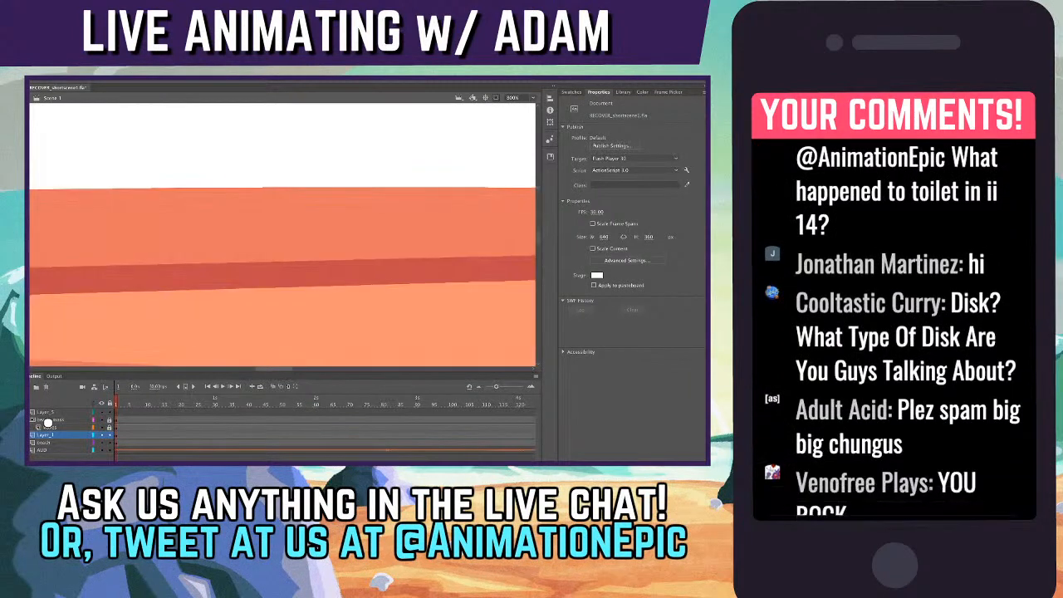
pyautogui.hscroll(-5, 282, 235)
pyautogui.scroll(2, 283, 234)
pyautogui.hscroll(2, 282, 234)
pyautogui.scroll(-1, 283, 234)
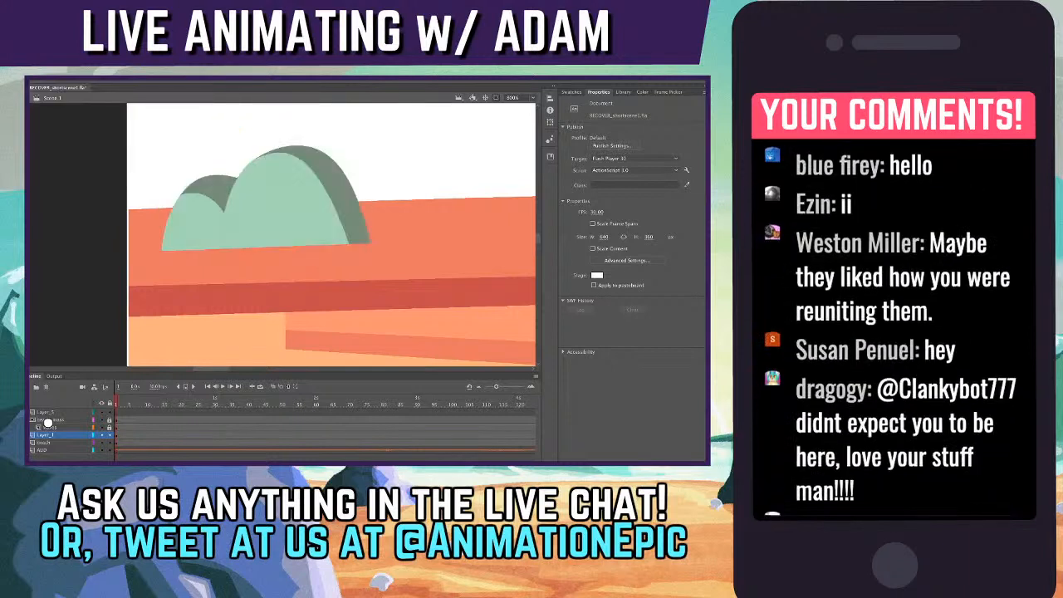
pyautogui.hotkey('ctrl', '1')
pyautogui.hotkey('ctrl', '2')
pyautogui.hotkey('ctrl', '=')
pyautogui.hotkey('ctrl', '=')
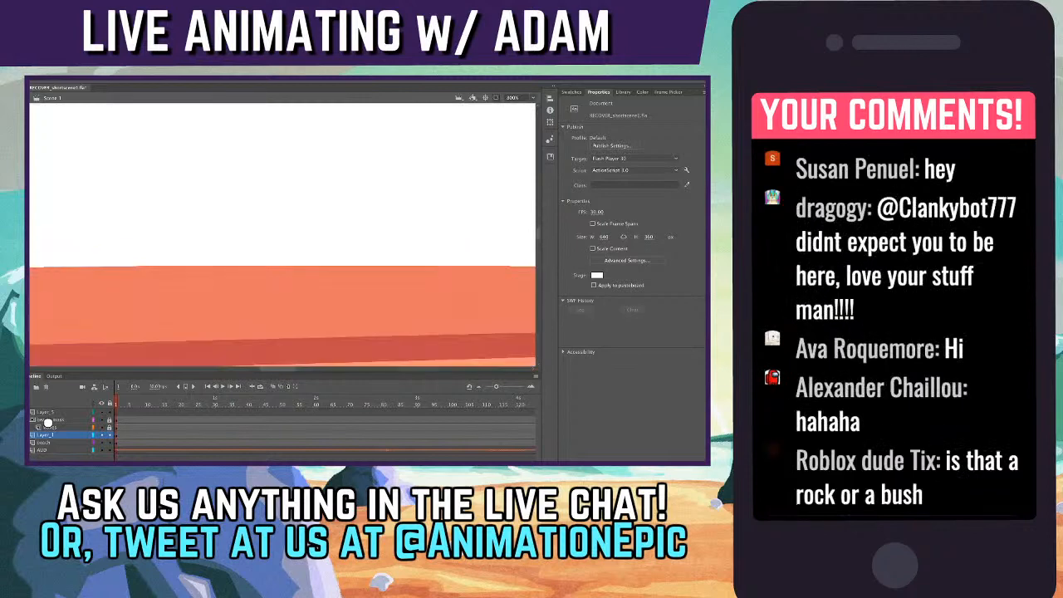
pyautogui.hscroll(-8, 282, 234)
pyautogui.hscroll(4, 282, 234)
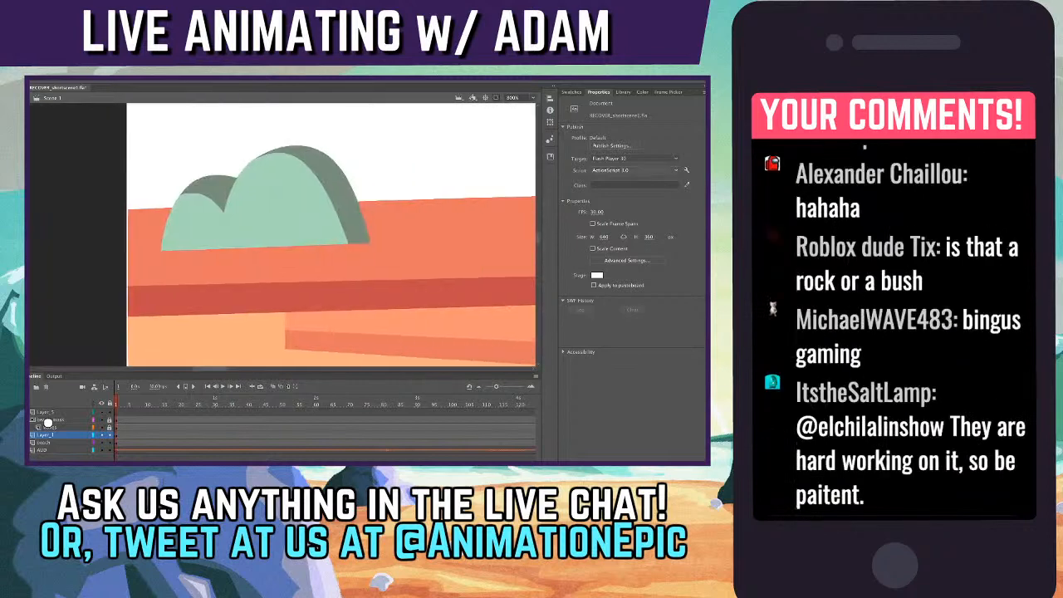
# - Recolour the rock's front face with a darker green
pyautogui.press('k')
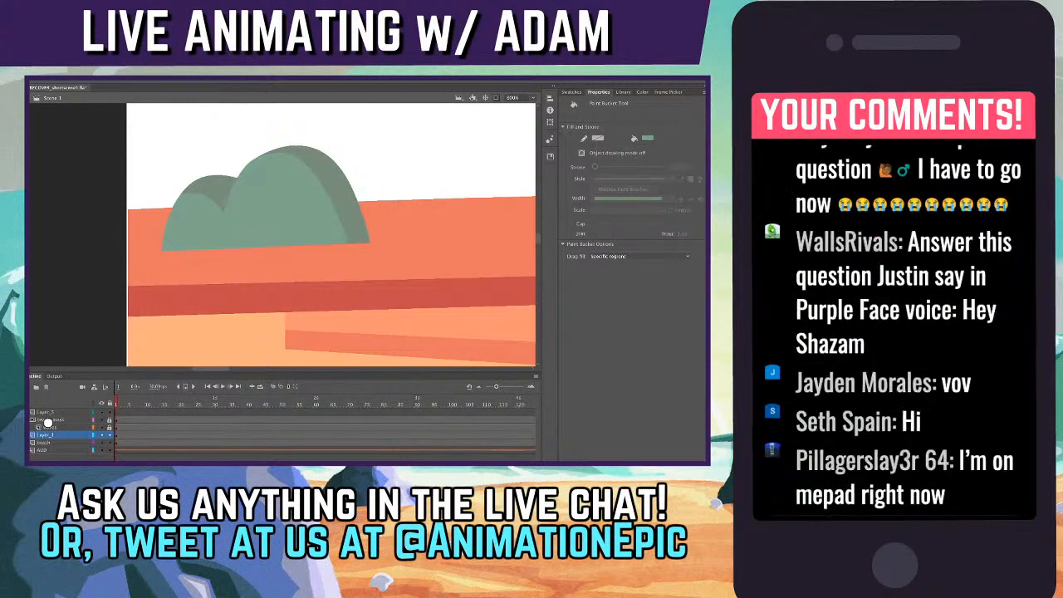
pyautogui.hotkey('ctrl', 'z')
pyautogui.hotkey('ctrl', '-')
pyautogui.hotkey('ctrl', '-')
pyautogui.hotkey('ctrl', '-')
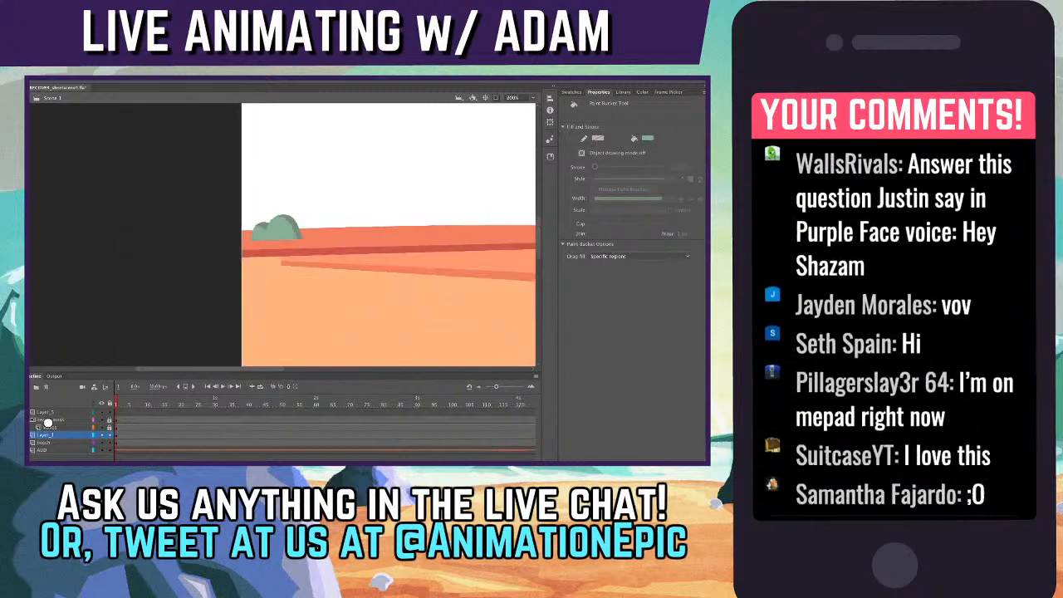
# - Recolour the rock with a blue-grey front face and dark purple shading
pyautogui.hotkey('ctrl', '=')
pyautogui.hotkey('ctrl', '=')
pyautogui.hscroll(-10, 283, 234)
pyautogui.hscroll(8, 344, 234)
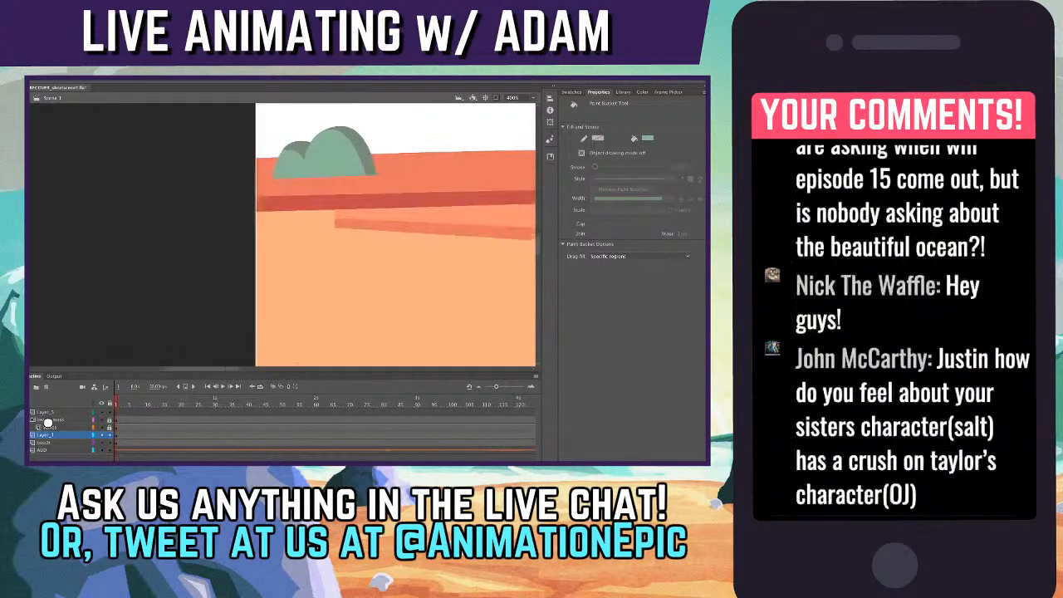
pyautogui.hotkey('ctrl', '=')
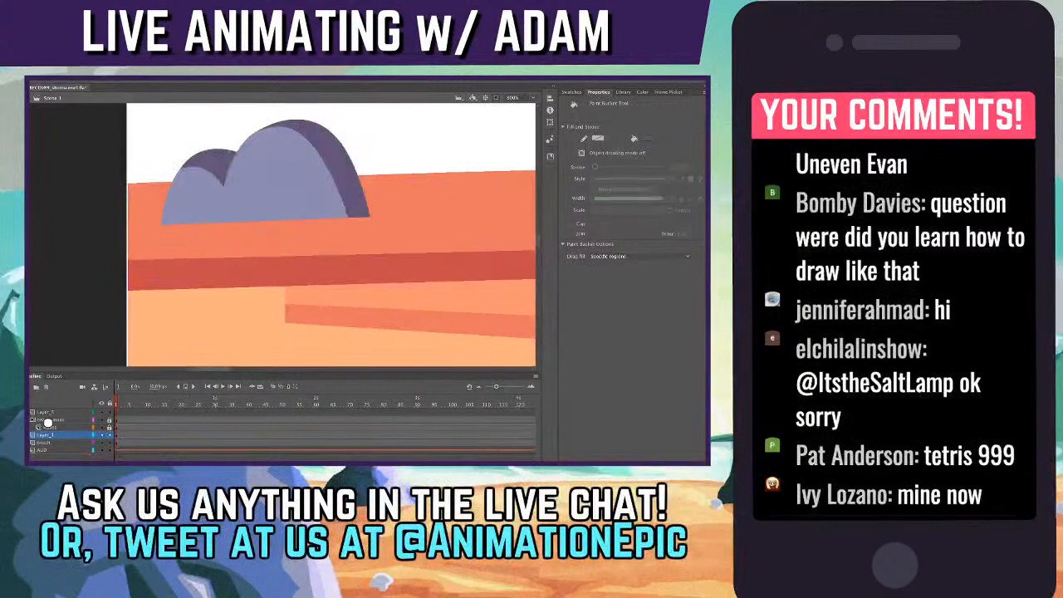
# - Draw a pink two-segment guide line over the rock's larger lobe, from its upper slope near the notch to the base
pyautogui.hotkey('ctrl', '-')
pyautogui.hotkey('ctrl', '=')
pyautogui.hotkey('ctrl', '=')
pyautogui.scroll(2, 283, 234)
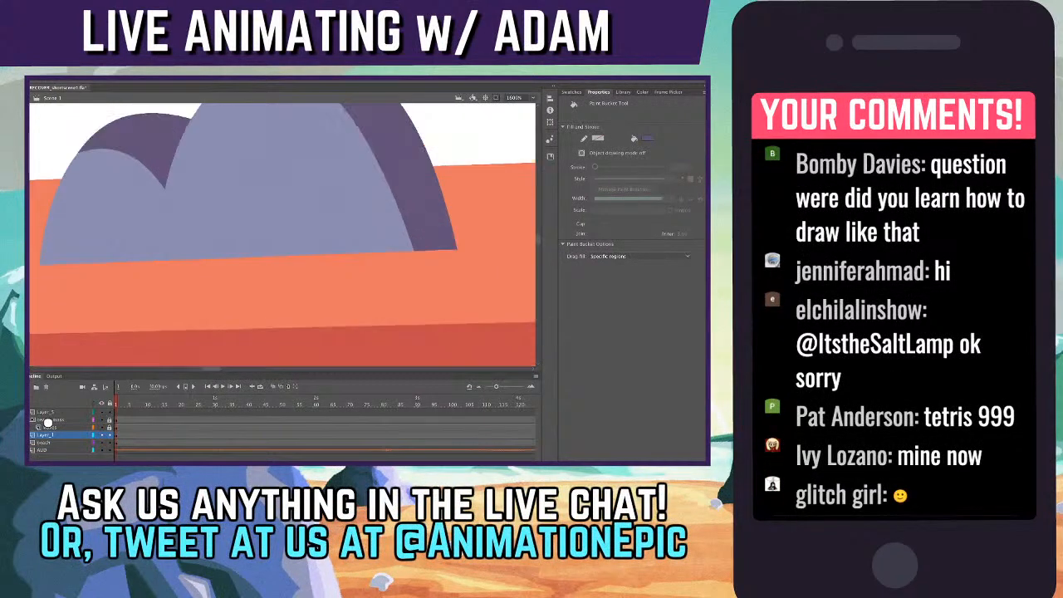
pyautogui.moveTo(283, 234); pyautogui.dragTo(437, 287)
pyautogui.press('n')
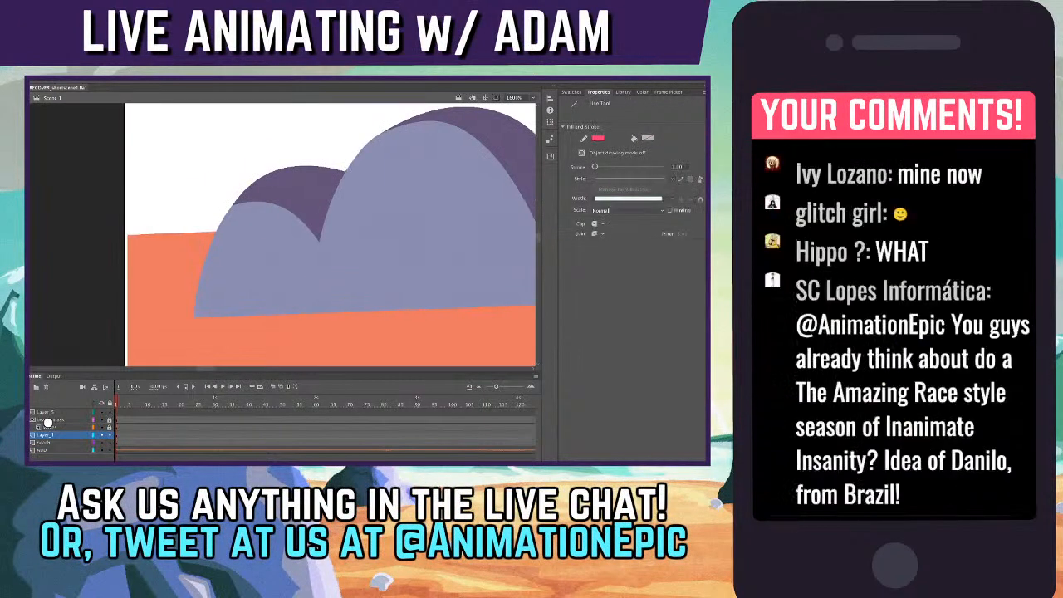
pyautogui.moveTo(331, 198)
pyautogui.mouseDown()
pyautogui.moveTo(405, 153)
pyautogui.moveTo(498, 305)
pyautogui.mouseUp()
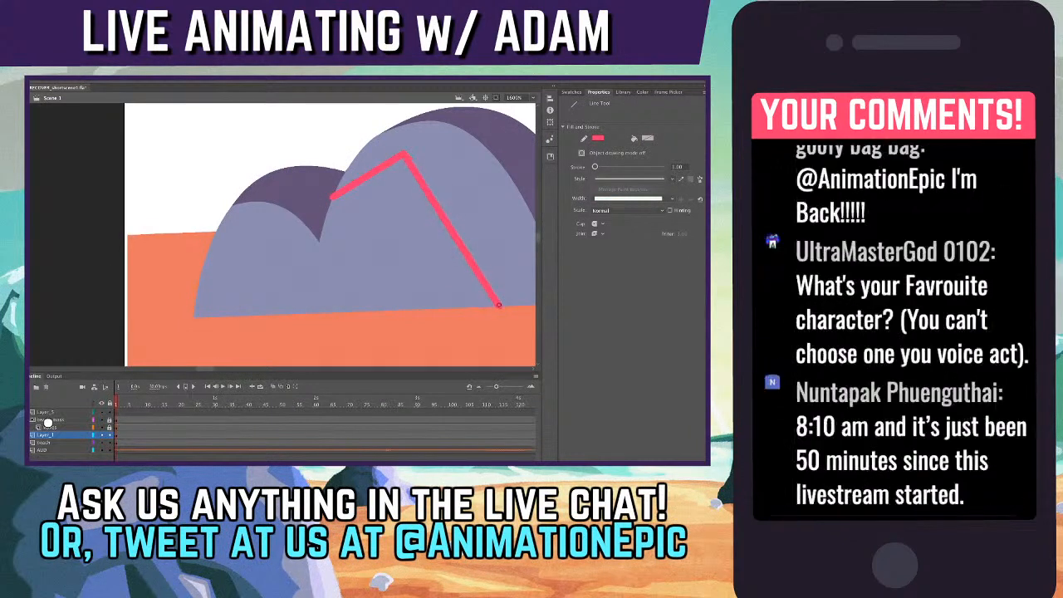
# - Bend both guide line segments into one smooth arch following the larger lobe, slightly lowering its peak
pyautogui.press('v')
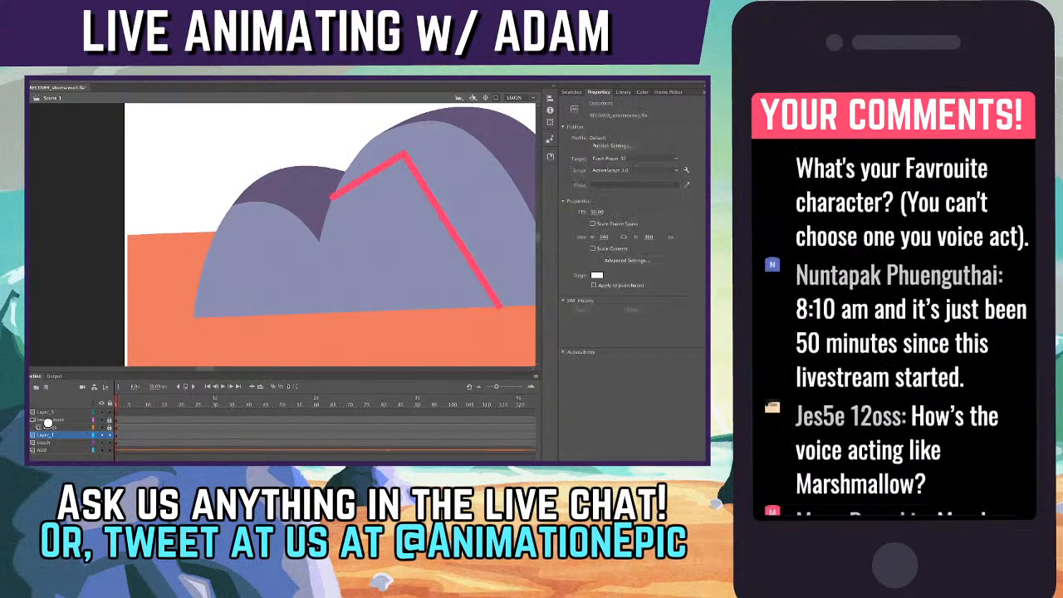
pyautogui.moveTo(368, 176); pyautogui.dragTo(364, 166)
pyautogui.moveTo(451, 229); pyautogui.dragTo(471, 215)
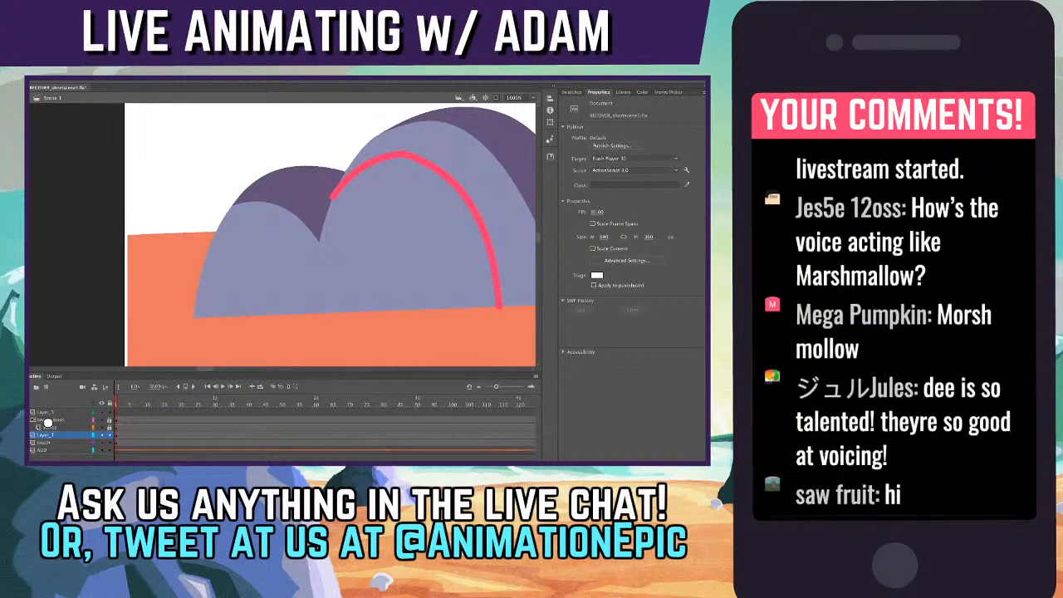
pyautogui.moveTo(405, 154)
pyautogui.mouseDown()
pyautogui.moveTo(410, 171)
pyautogui.moveTo(407, 156)
pyautogui.mouseUp()
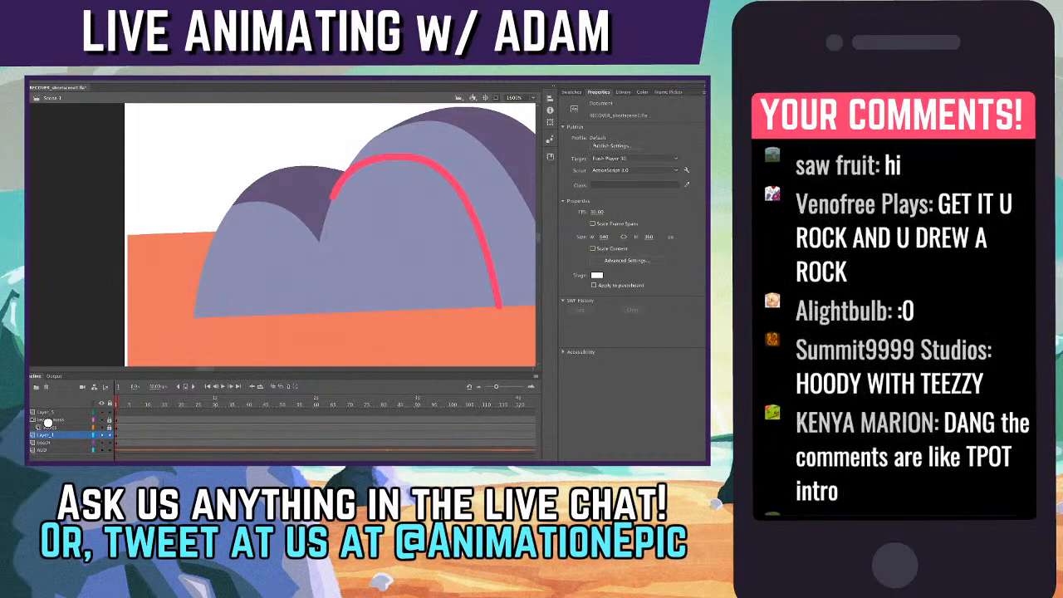
# - Fill the rock's front faces inside the arch with a lighter blue-grey and delete the pink guide line
pyautogui.hotkey('ctrl', '-')
pyautogui.press('k')
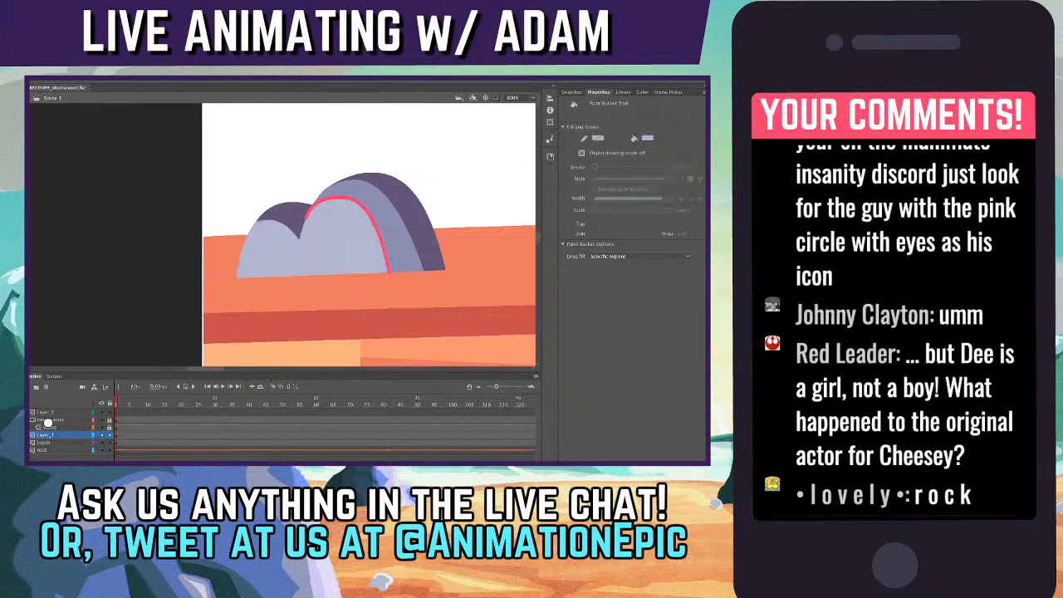
pyautogui.press('v')
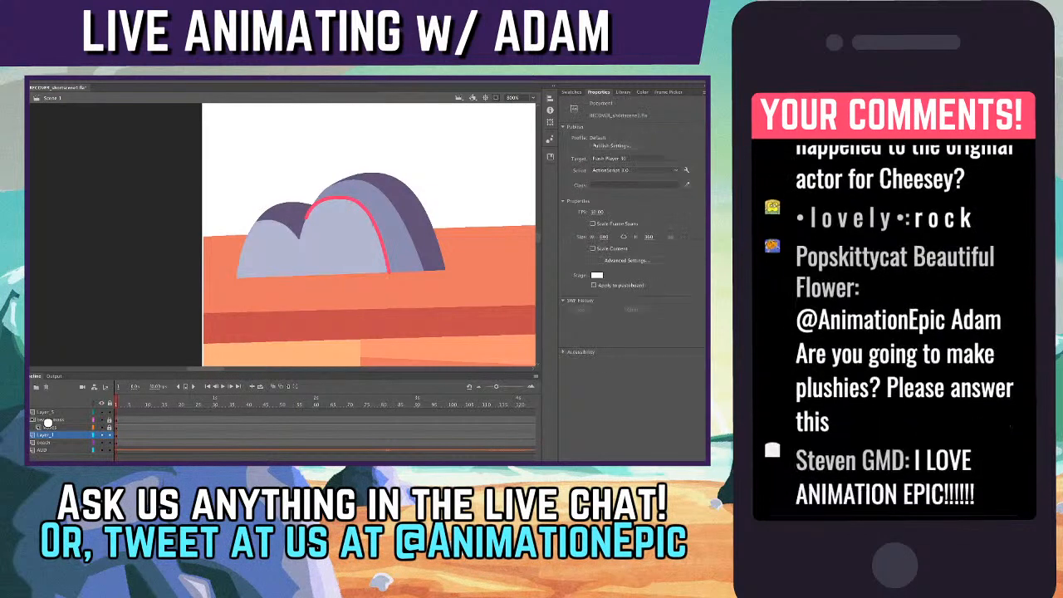
pyautogui.click(372, 220)
pyautogui.press('Delete')
pyautogui.click(307, 217)
pyautogui.press('Delete')
# - Examine the three-tone rock at full-scene scale and close up against the beach
pyautogui.press('super+minus')
pyautogui.press('super+minus')
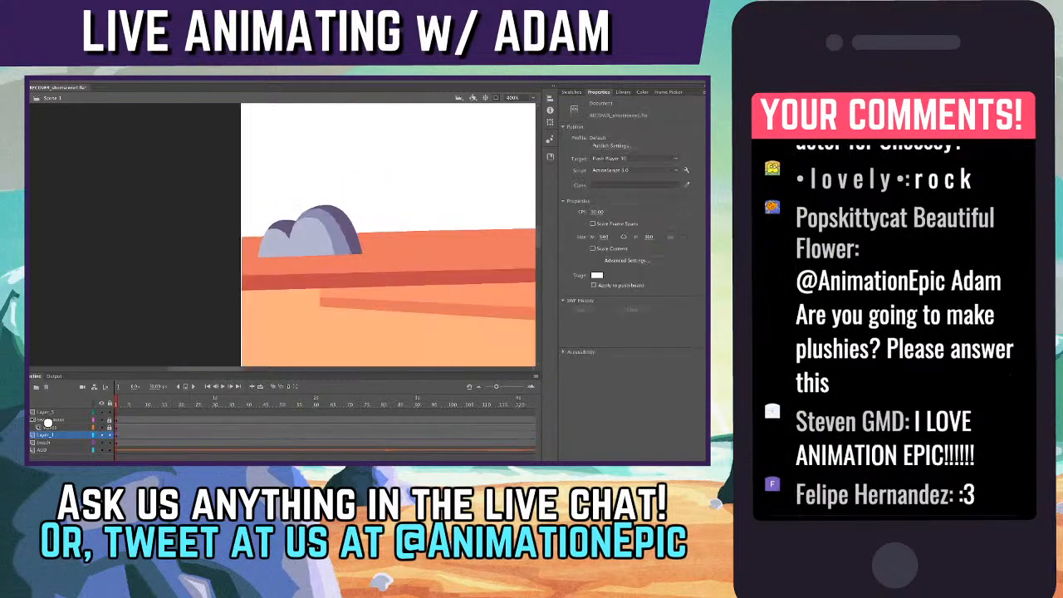
pyautogui.press('super+equal')
pyautogui.press('super+equal')
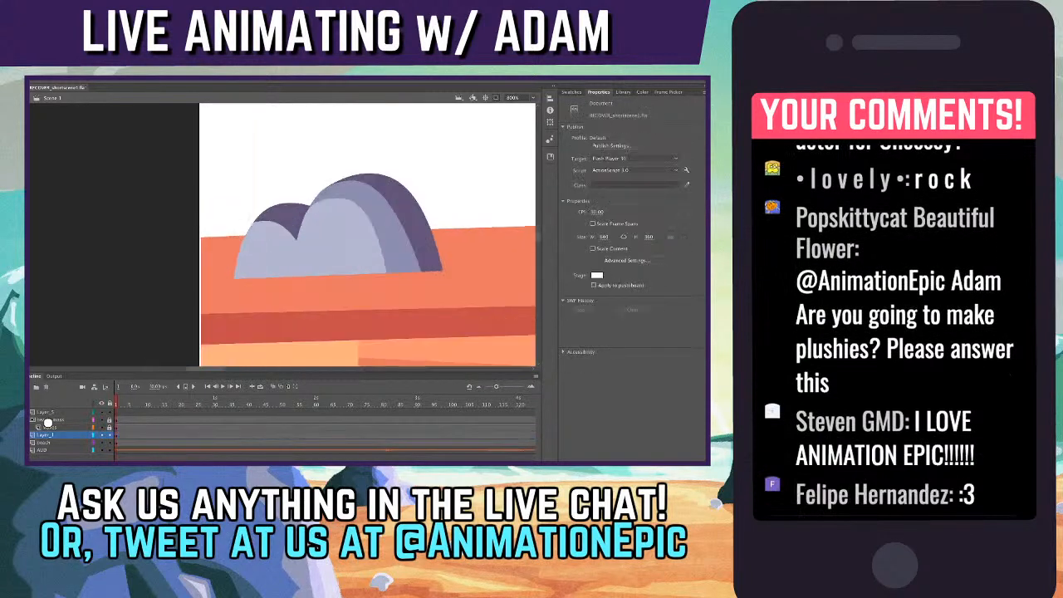
pyautogui.press('super+1')
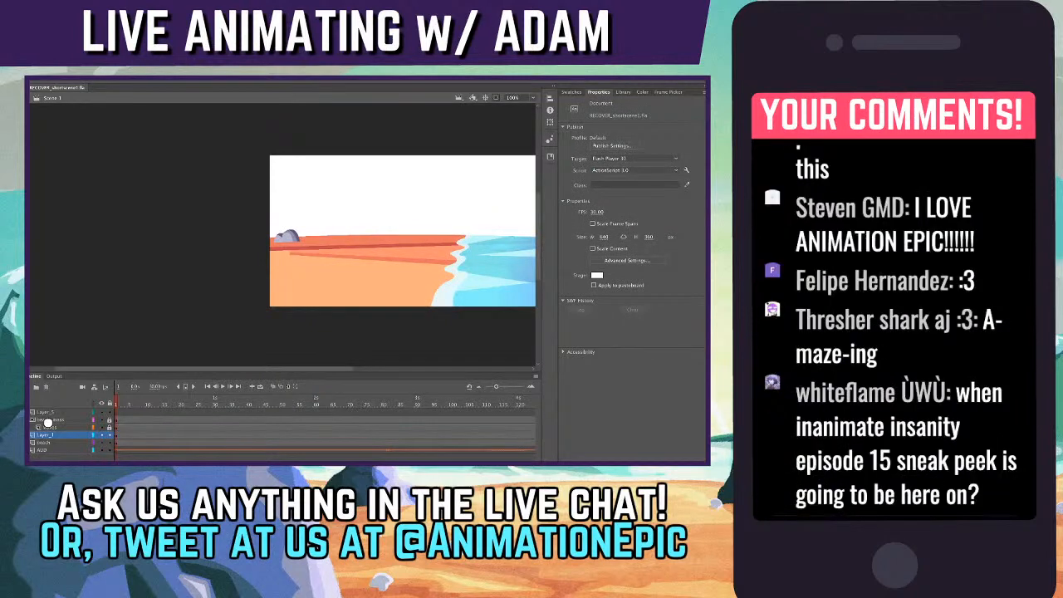
pyautogui.press('super+equal')
pyautogui.press('super+equal')
pyautogui.press('super+equal')
pyautogui.hscroll(3, 383, 234)
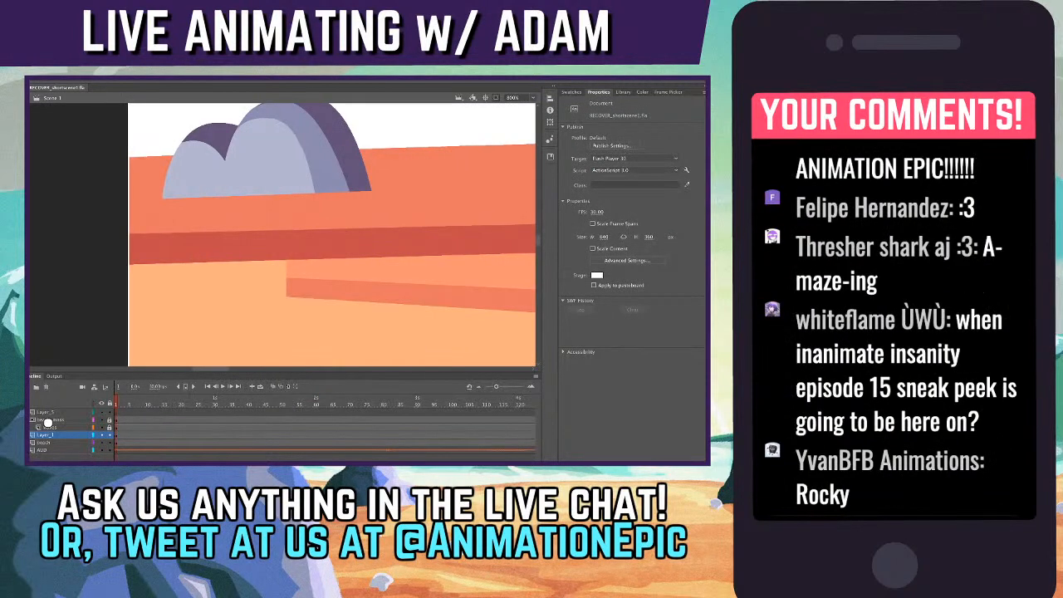
# - Show the artwork beyond the stage edge for drawing the rock's cast shadow
pyautogui.press('n')
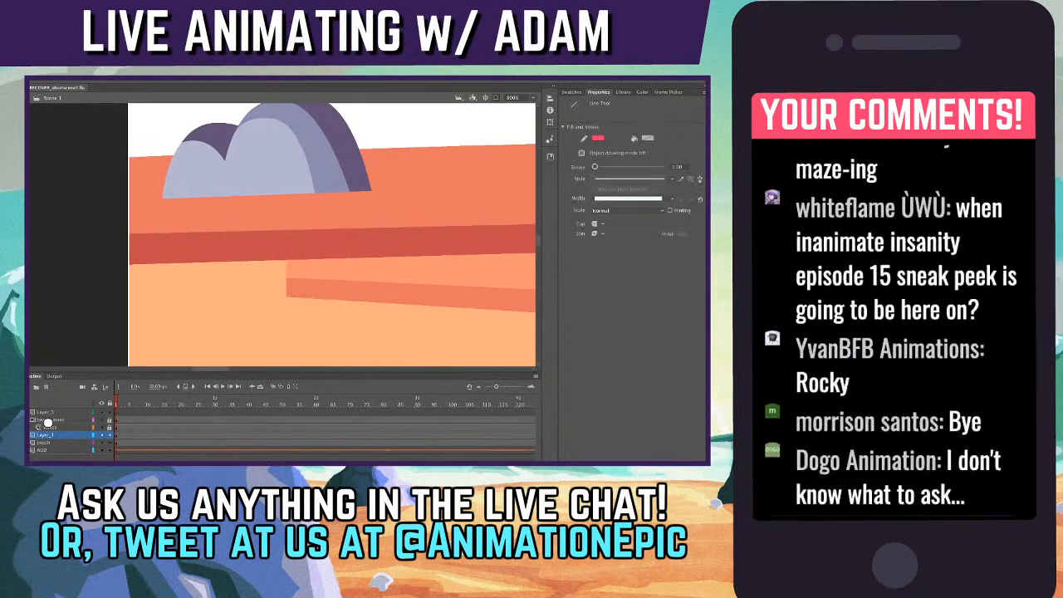
pyautogui.press('v')
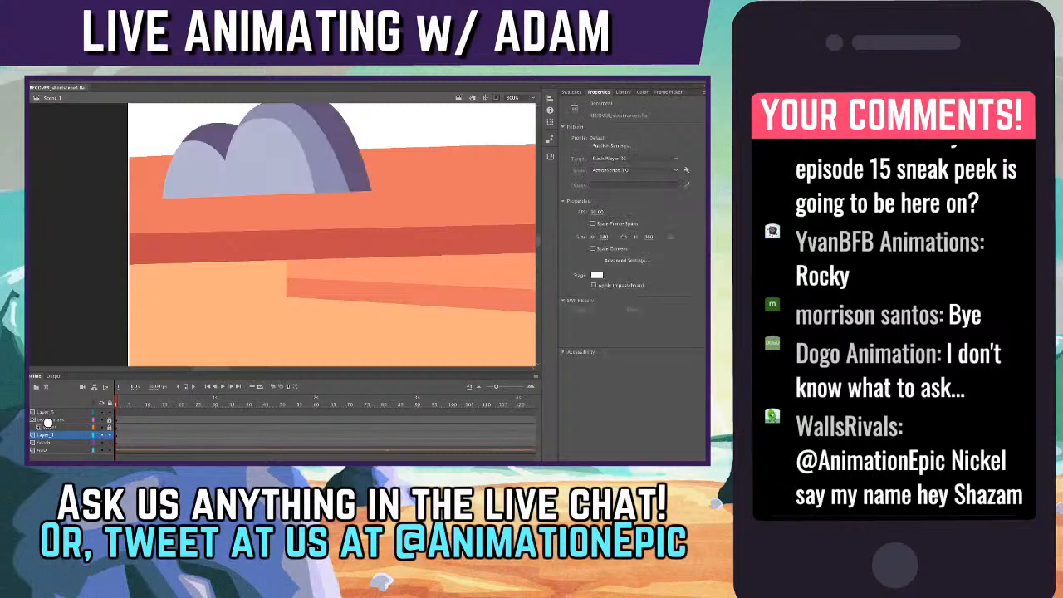
pyautogui.press('n')
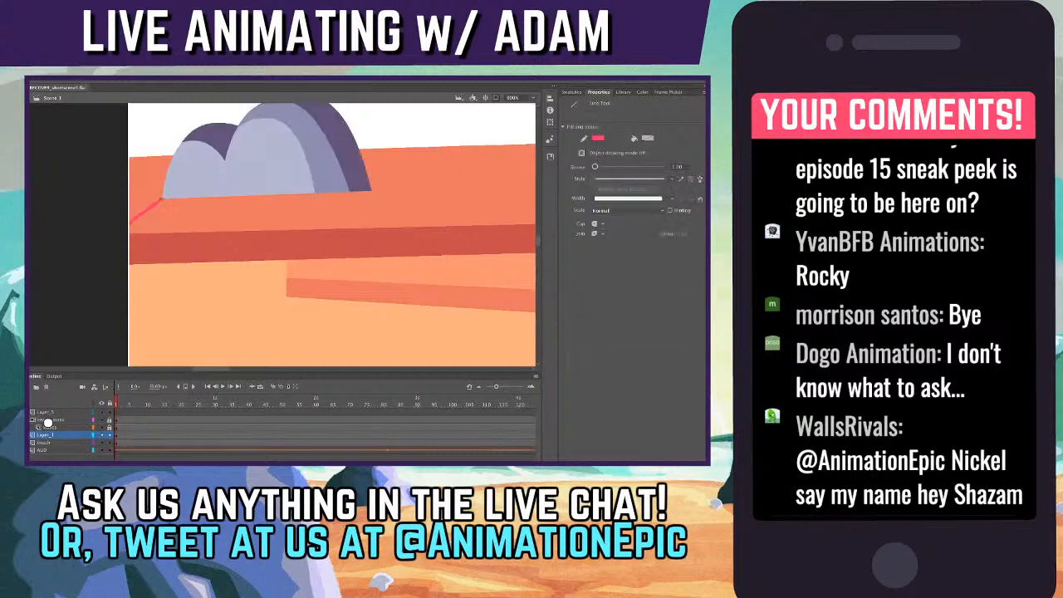
pyautogui.click(495, 97)
pyautogui.moveTo(114, 233)
pyautogui.mouseDown()
pyautogui.moveTo(367, 228)
pyautogui.moveTo(347, 228)
pyautogui.mouseUp()
pyautogui.moveTo(348, 228); pyautogui.dragTo(371, 193)
pyautogui.hotkey('ctrl', 'z')
pyautogui.hotkey('ctrl', 'z')
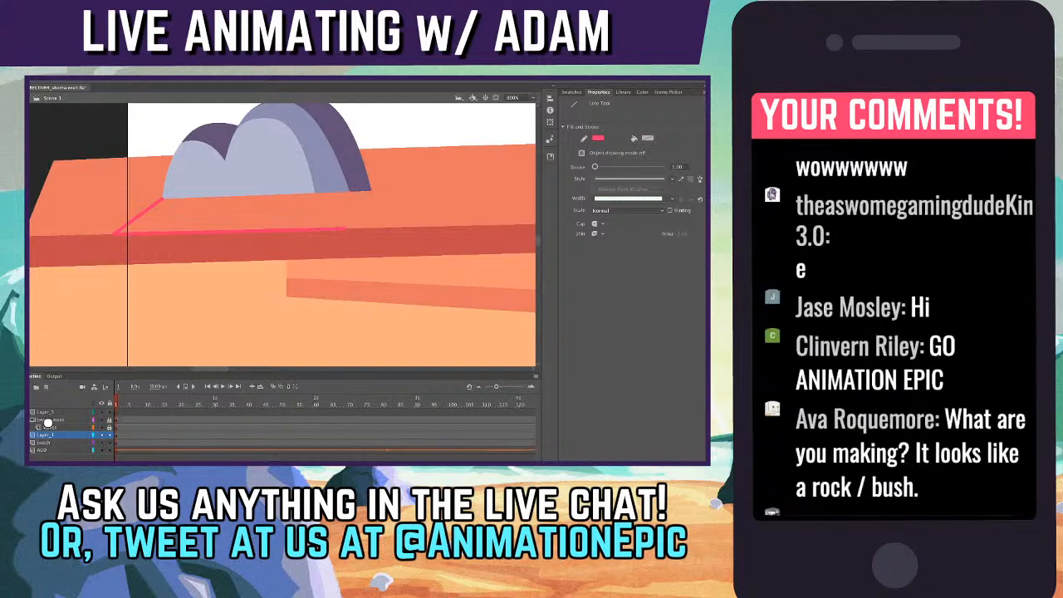
pyautogui.hotkey('ctrl', 'z')
# - Outline a long slanted shadow from the rock's base to the dark red band, extending past the stage edge, and fill it dark red
pyautogui.moveTo(164, 198)
pyautogui.mouseDown()
pyautogui.moveTo(41, 236)
pyautogui.moveTo(204, 231)
pyautogui.moveTo(372, 191)
pyautogui.mouseUp()
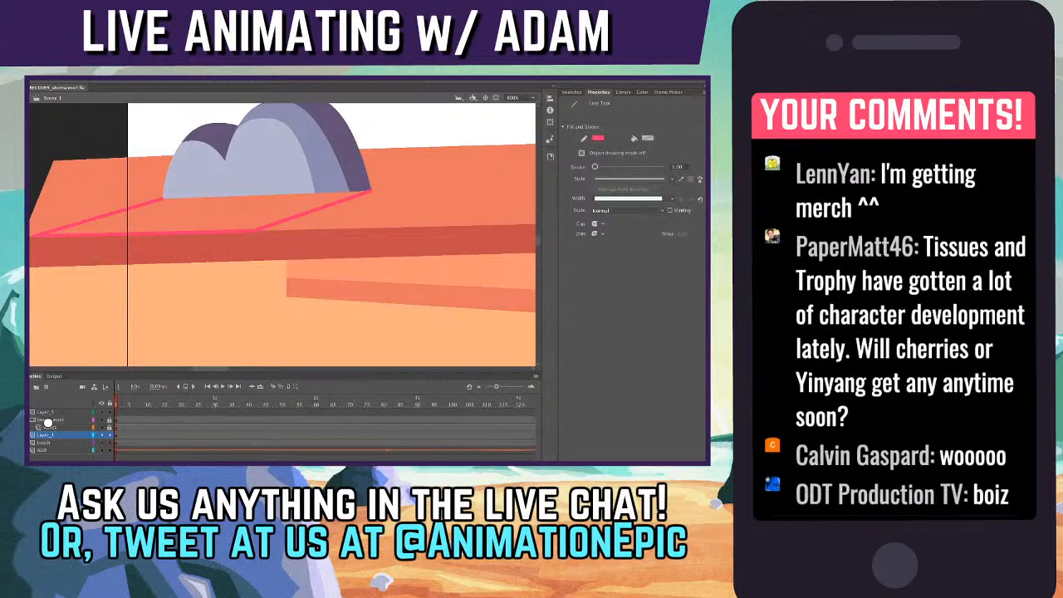
pyautogui.press('k')
pyautogui.press('n')
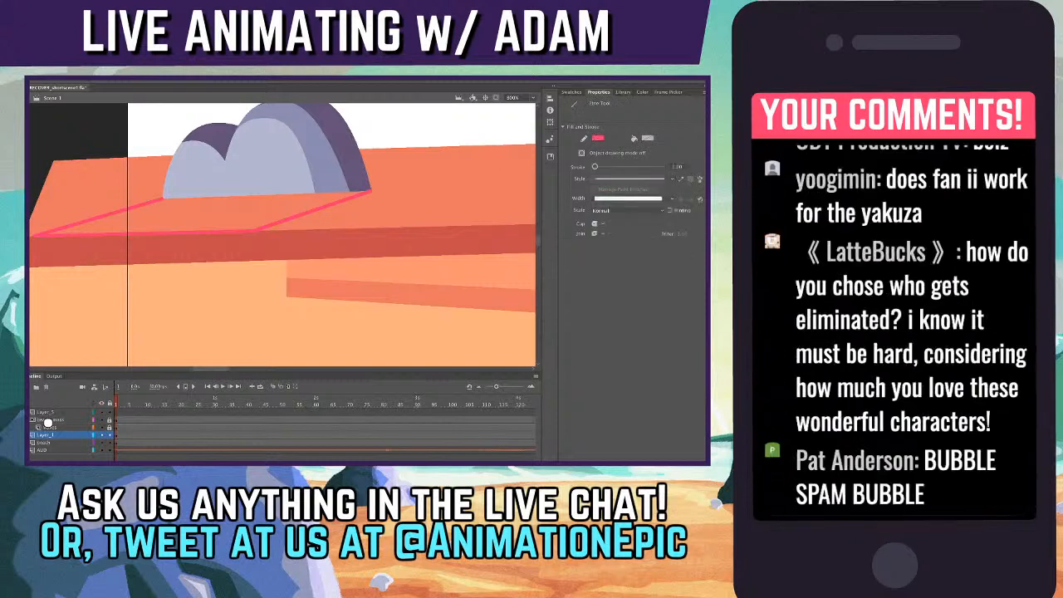
pyautogui.press('k')
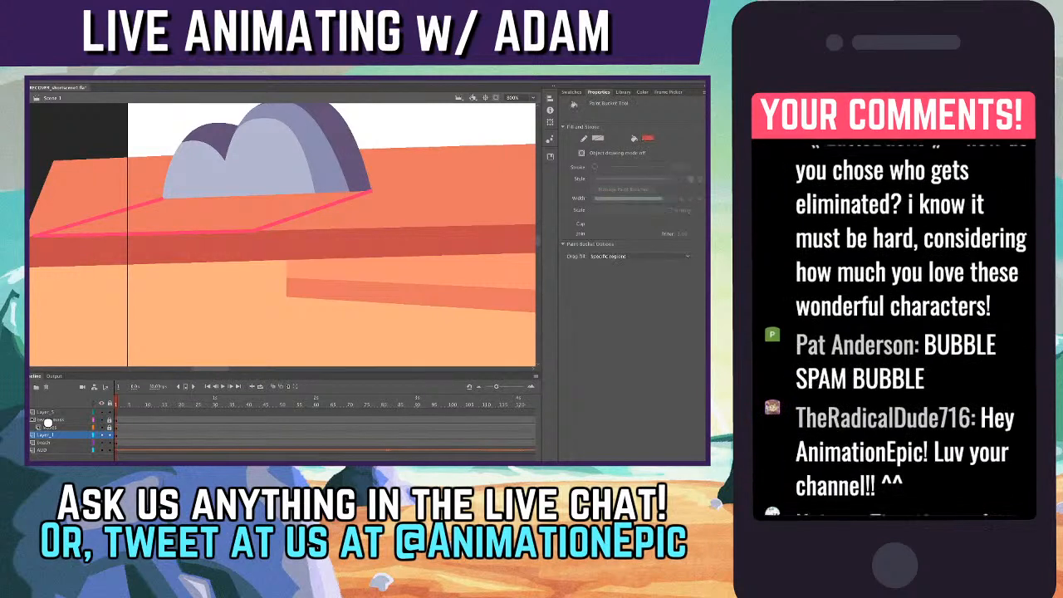
pyautogui.click(207, 215)
# - Delete the pink outline around the rock's shadow and hide the artwork beyond the stage edge
pyautogui.press('v')
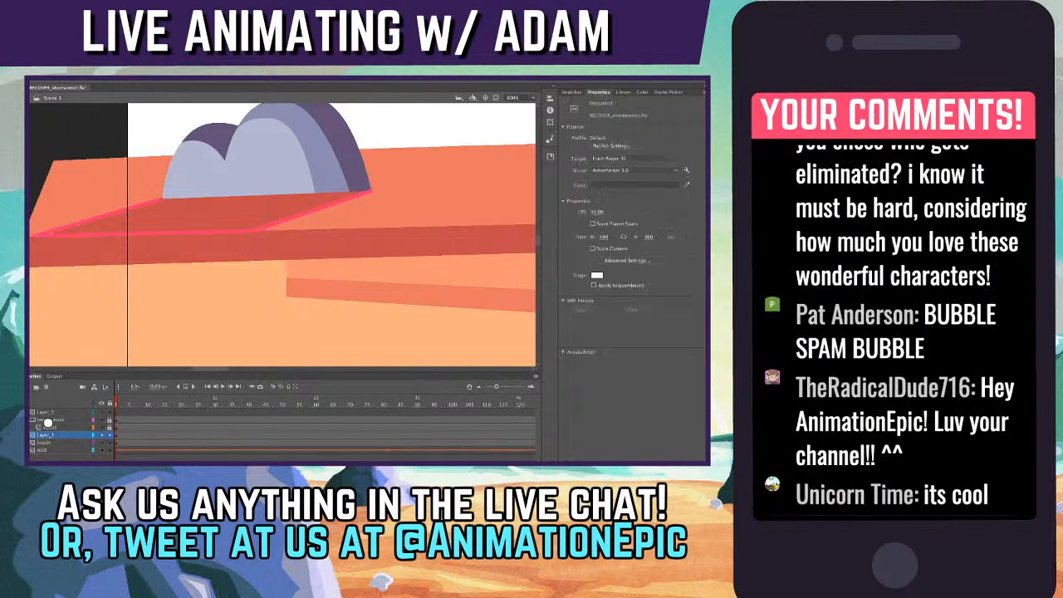
pyautogui.click(144, 234)
pyautogui.keyDown('shift'); pyautogui.click(98, 217); pyautogui.keyUp('shift')
pyautogui.keyDown('shift'); pyautogui.click(317, 210); pyautogui.keyUp('shift')
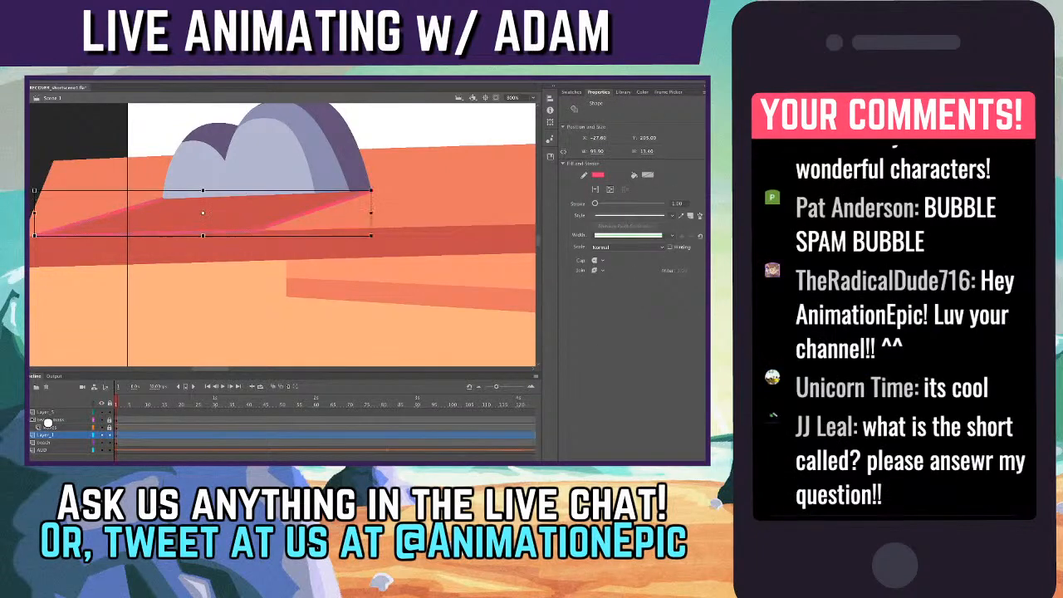
pyautogui.press('Delete')
pyautogui.hotkey('ctrl', '-')
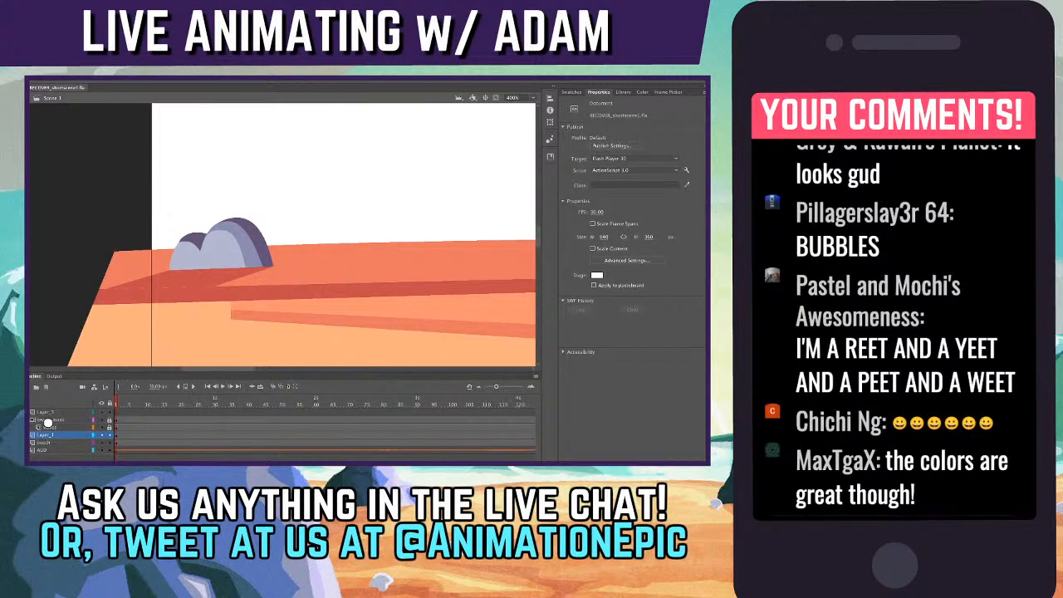
pyautogui.click(496, 97)
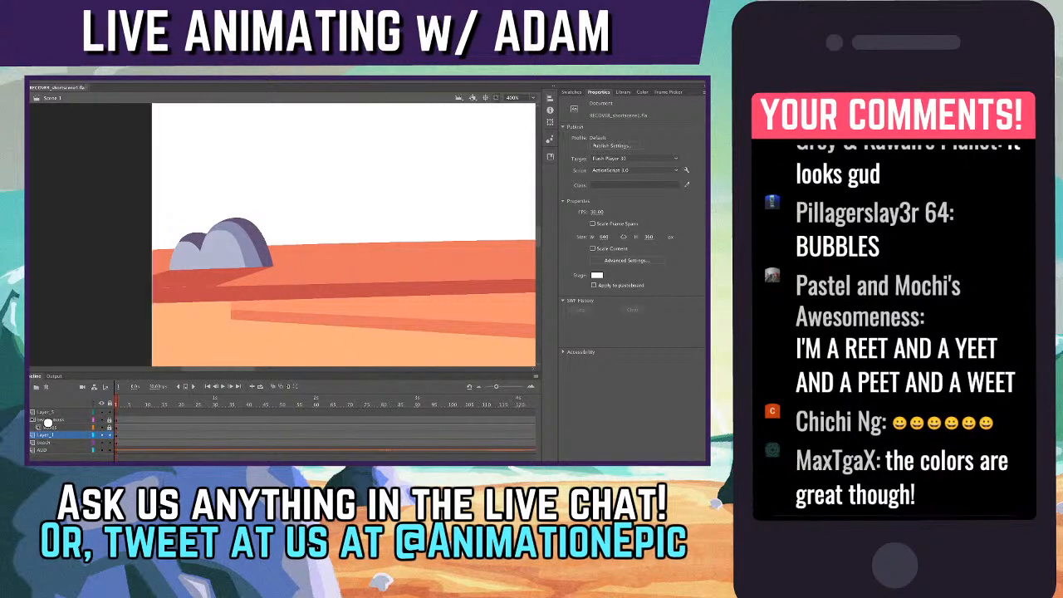
# - Examine the rock's cast shadow at full-scene scale and close up, checking the extent of its shape
pyautogui.hotkey('ctrl', '1')
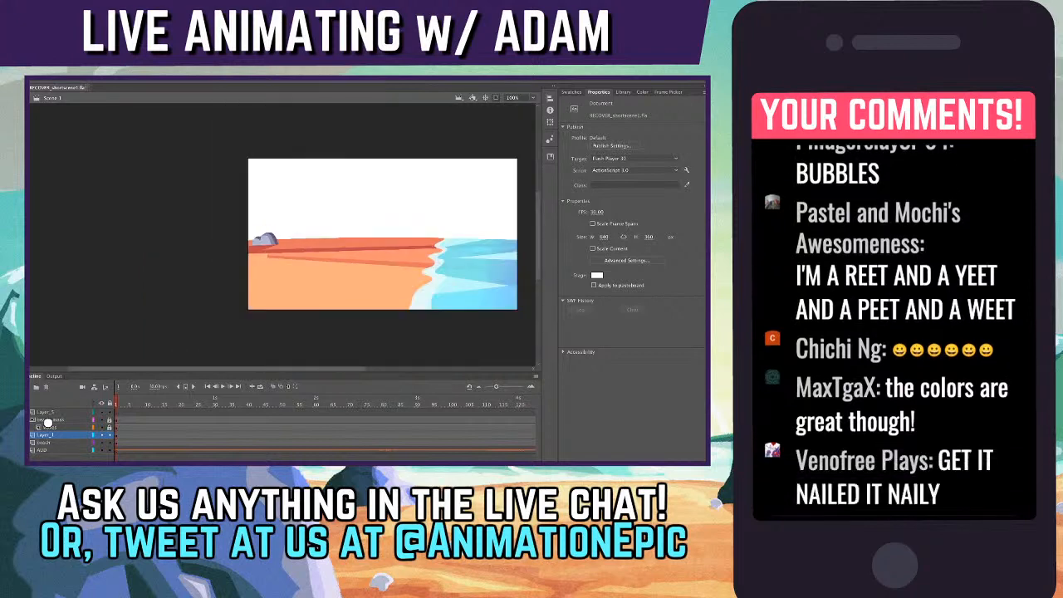
pyautogui.hotkey('ctrl', '=')
pyautogui.hotkey('ctrl', '=')
pyautogui.hotkey('ctrl', '=')
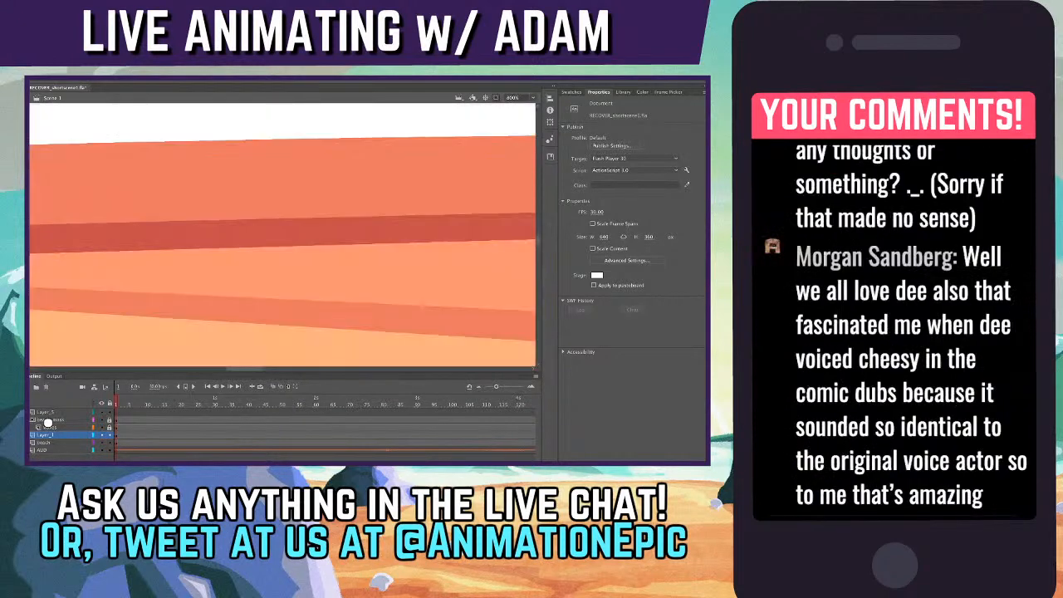
pyautogui.hscroll(-6, 282, 235)
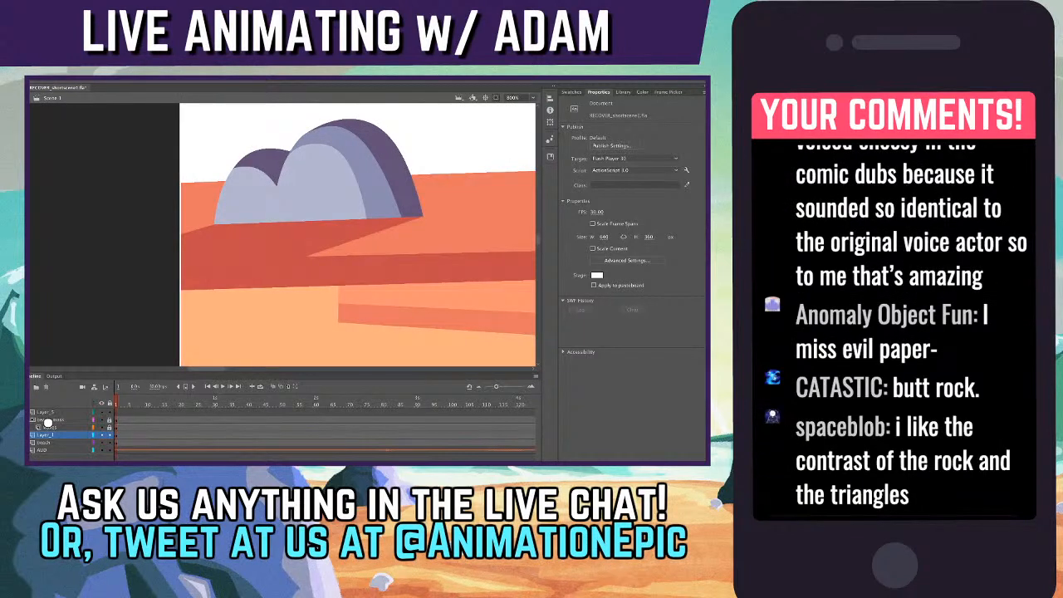
pyautogui.click(48, 432)
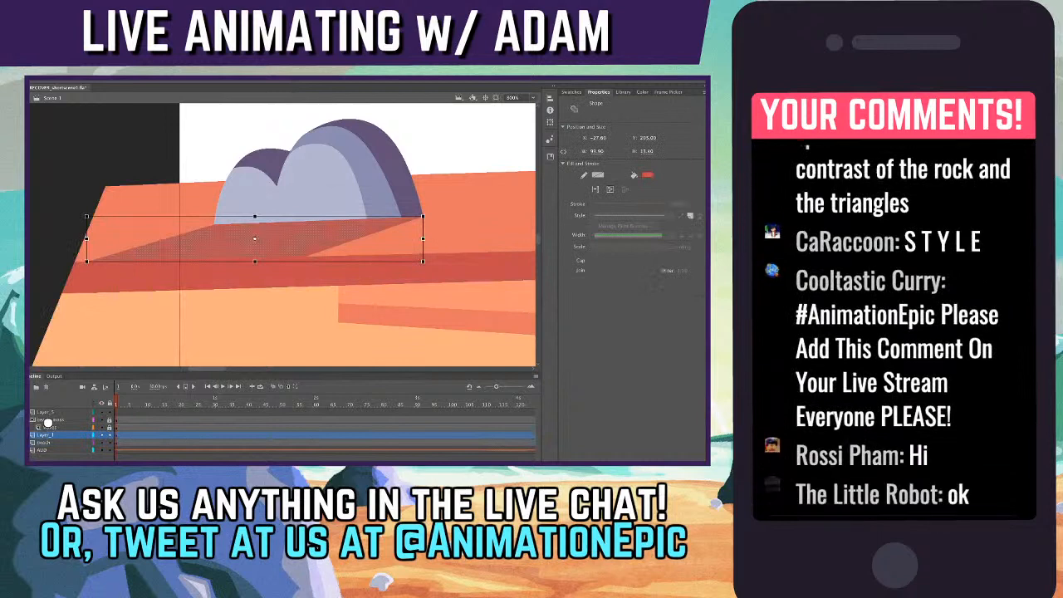
pyautogui.press('Escape')
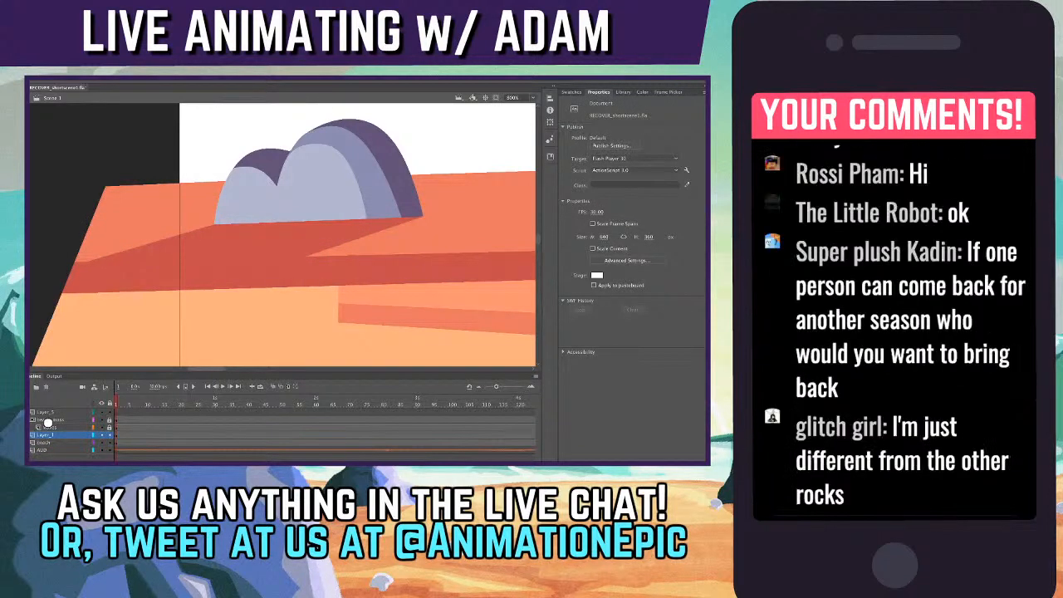
pyautogui.click(48, 434)
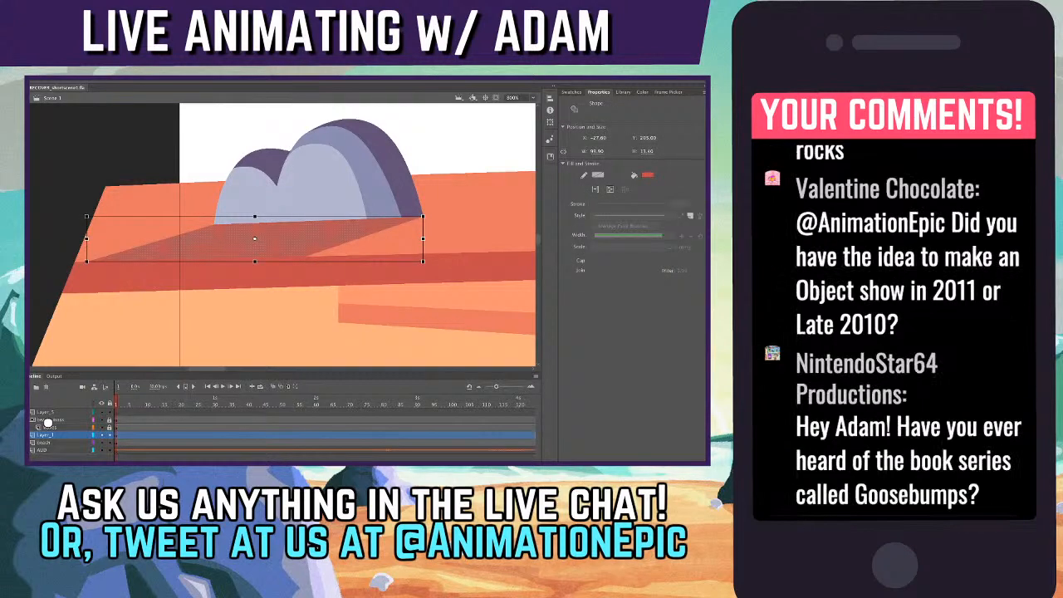
pyautogui.press('Escape')
# - Examine the rock and shadow within the whole beach and shoreline, and select the light orange sand shape
pyautogui.hscroll(5, 282, 234)
pyautogui.hscroll(-3, 282, 234)
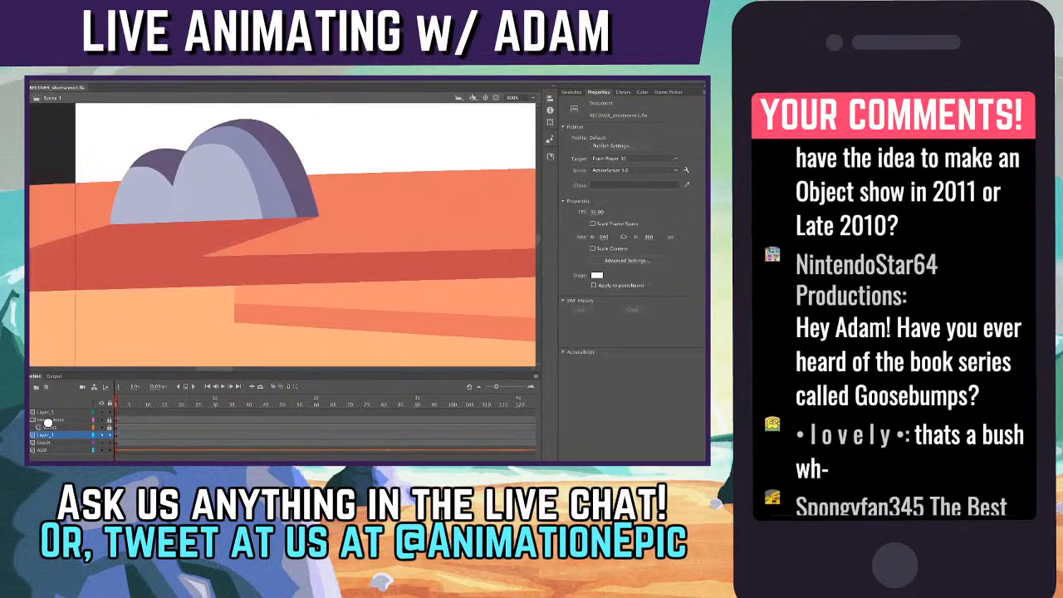
pyautogui.hotkey('ctrl', '-')
pyautogui.hotkey('ctrl', '-')
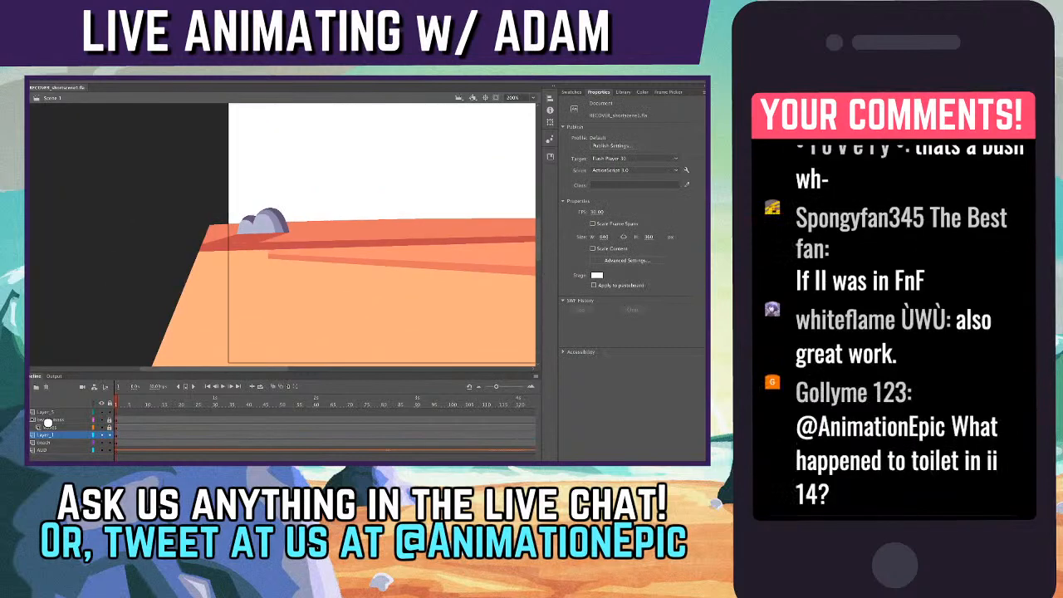
pyautogui.hscroll(-5, 282, 234)
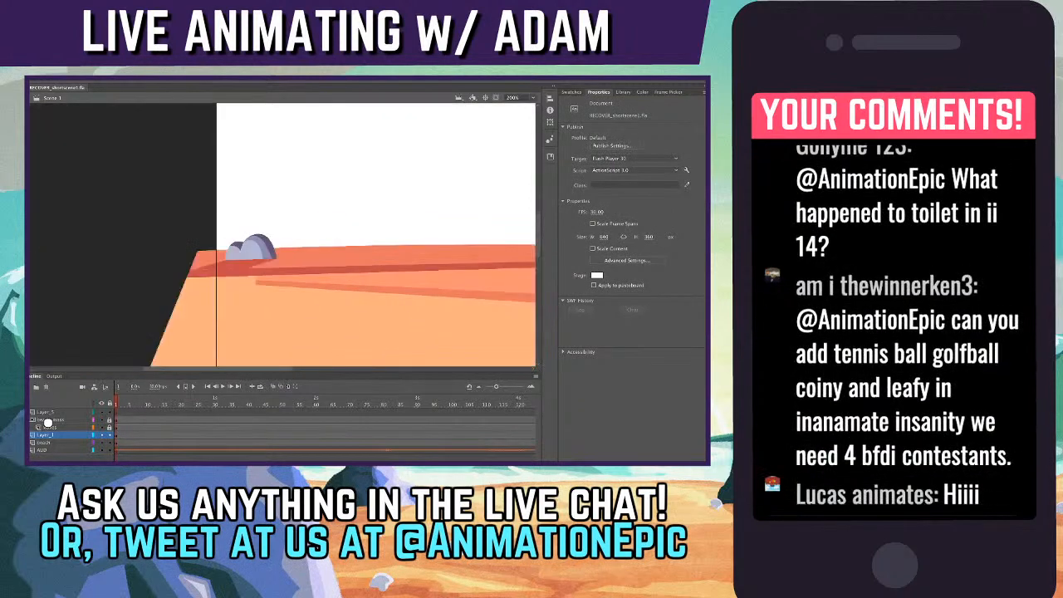
pyautogui.hscroll(3, 283, 235)
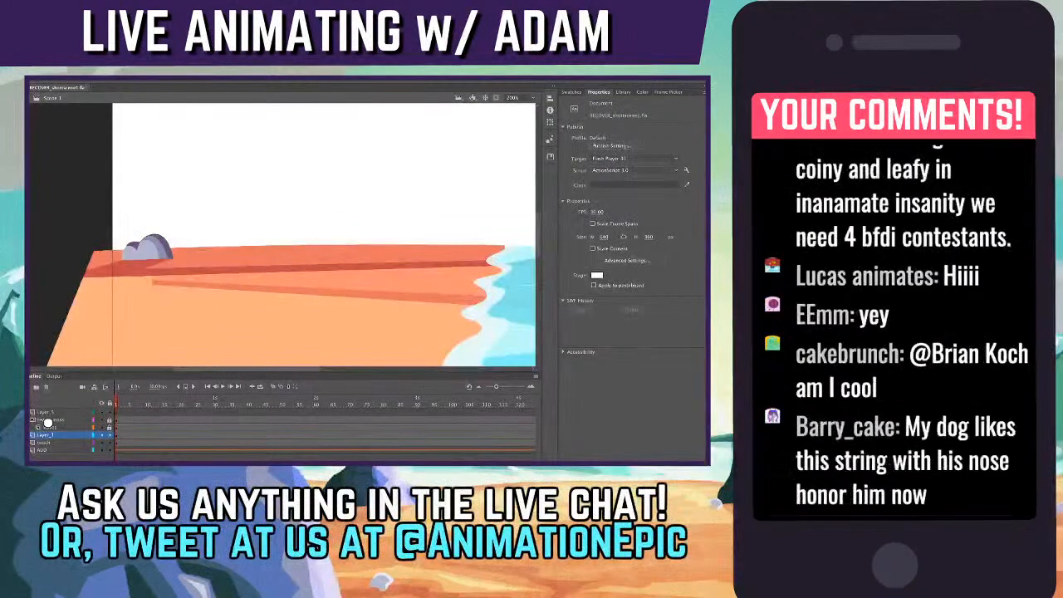
pyautogui.hscroll(5, 282, 234)
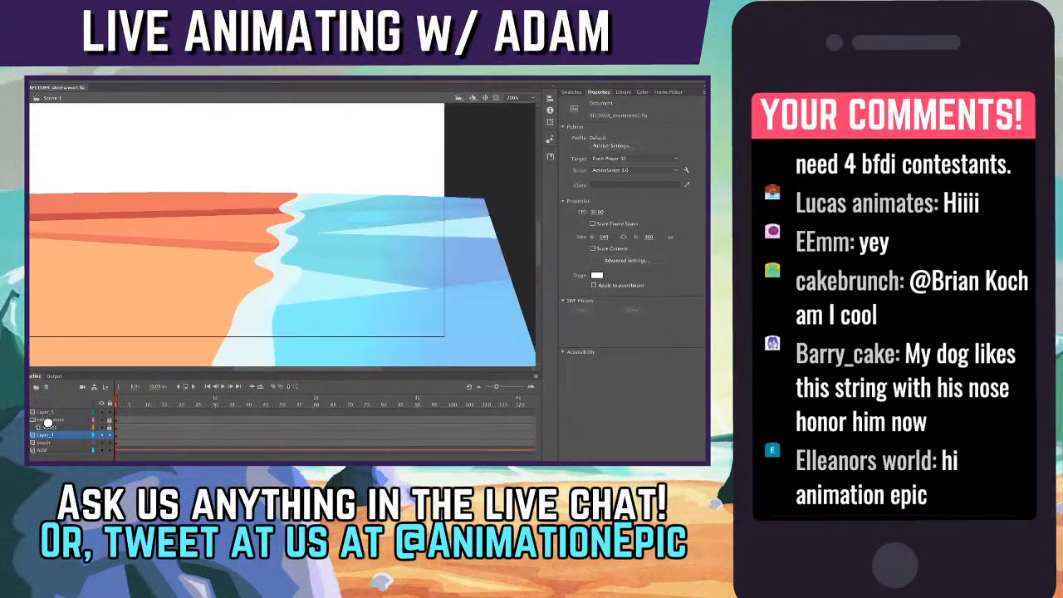
pyautogui.hscroll(-4, 283, 235)
pyautogui.click(283, 295)
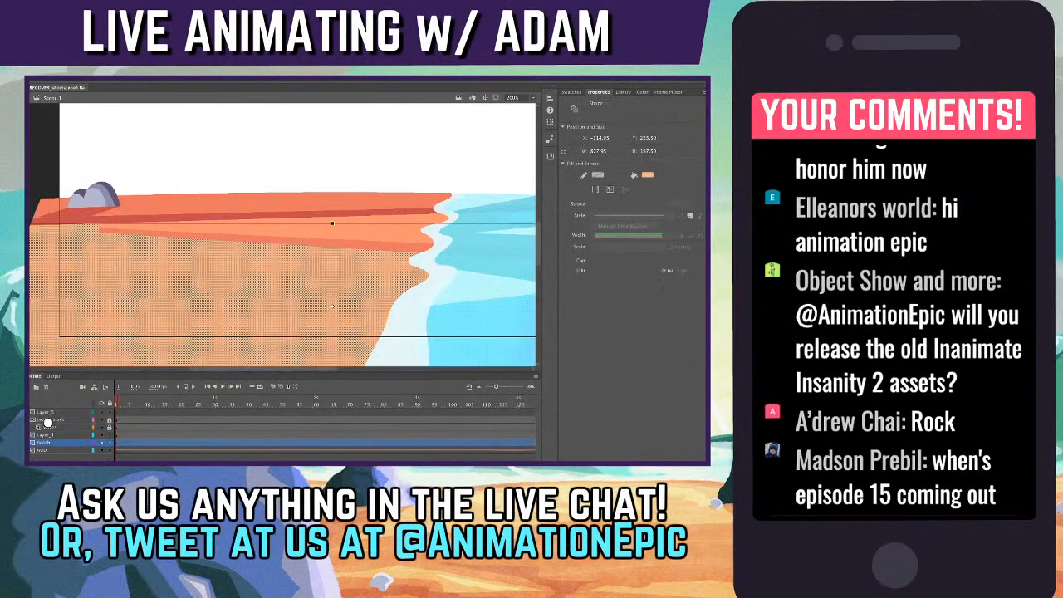
# - Convert all the rock's shapes, without its cast shadow, to a movie clip symbol named Rock
pyautogui.press('Escape')
pyautogui.hscroll(-3, 283, 235)
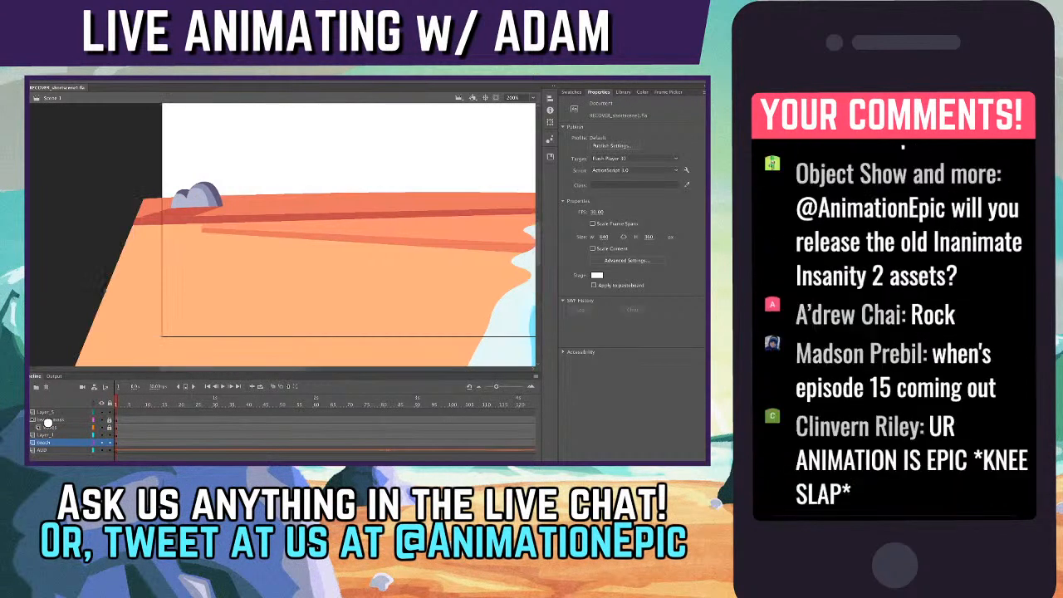
pyautogui.click(208, 194)
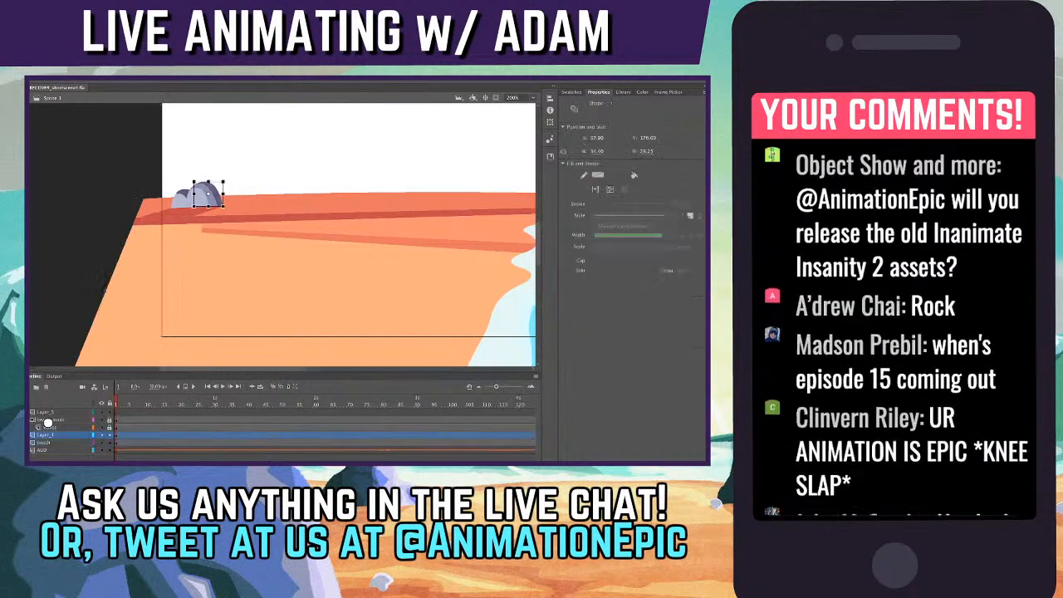
pyautogui.hotkey('ctrl', '=')
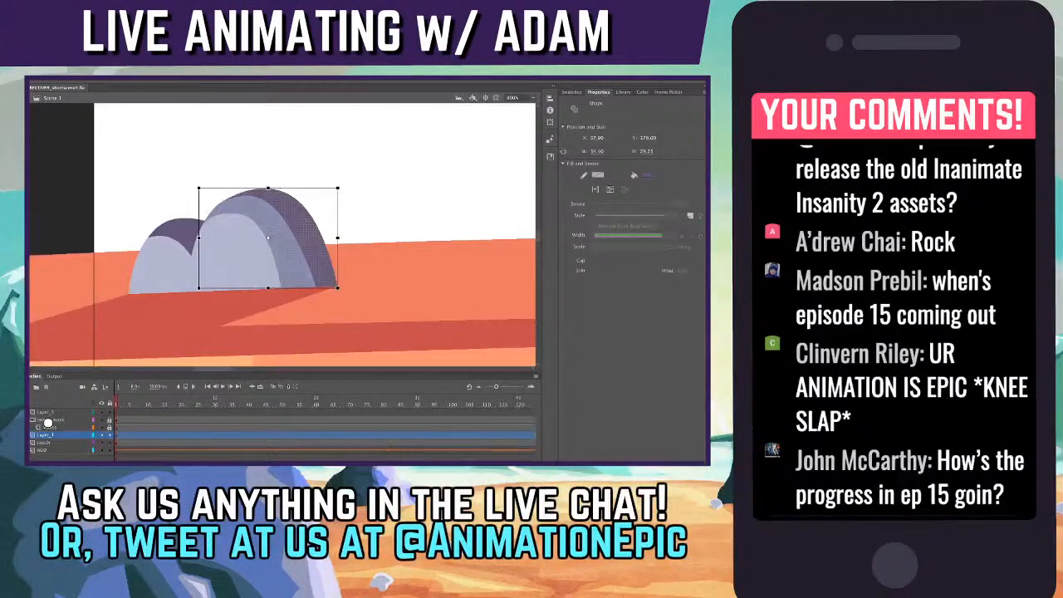
pyautogui.keyDown('shift'); pyautogui.click(233, 249); pyautogui.keyUp('shift')
pyautogui.keyDown('shift'); pyautogui.click(166, 309); pyautogui.keyUp('shift')
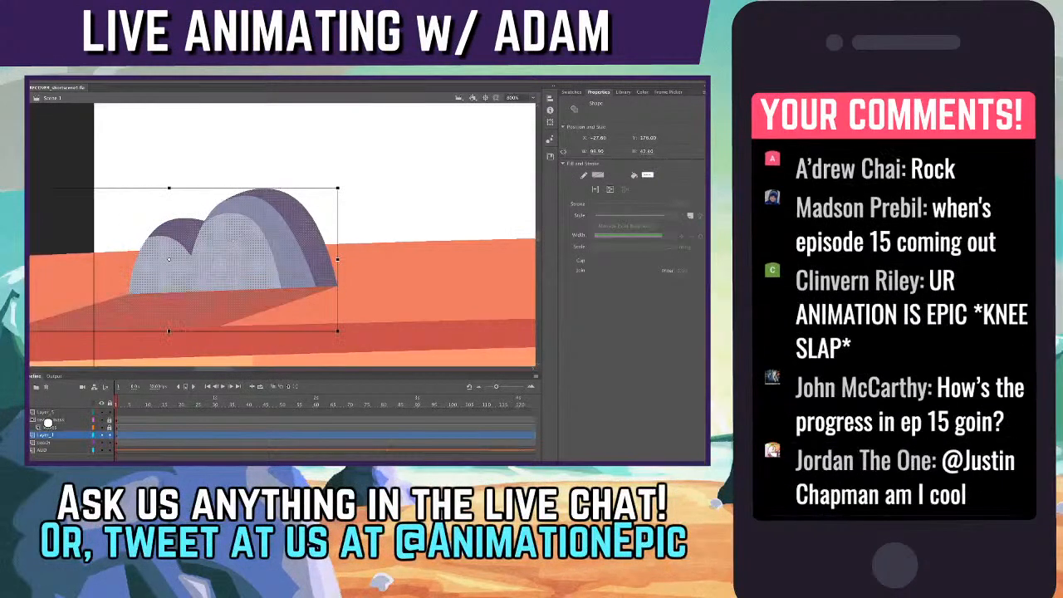
pyautogui.keyDown('shift'); pyautogui.click(166, 309); pyautogui.keyUp('shift')
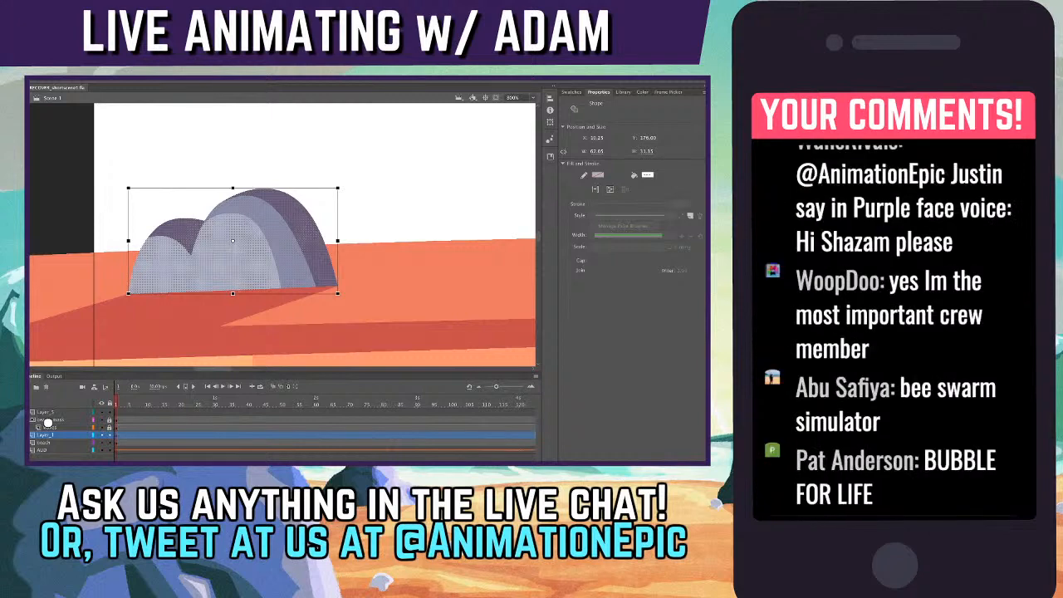
pyautogui.press('Return')
pyautogui.press('super+shift+a')
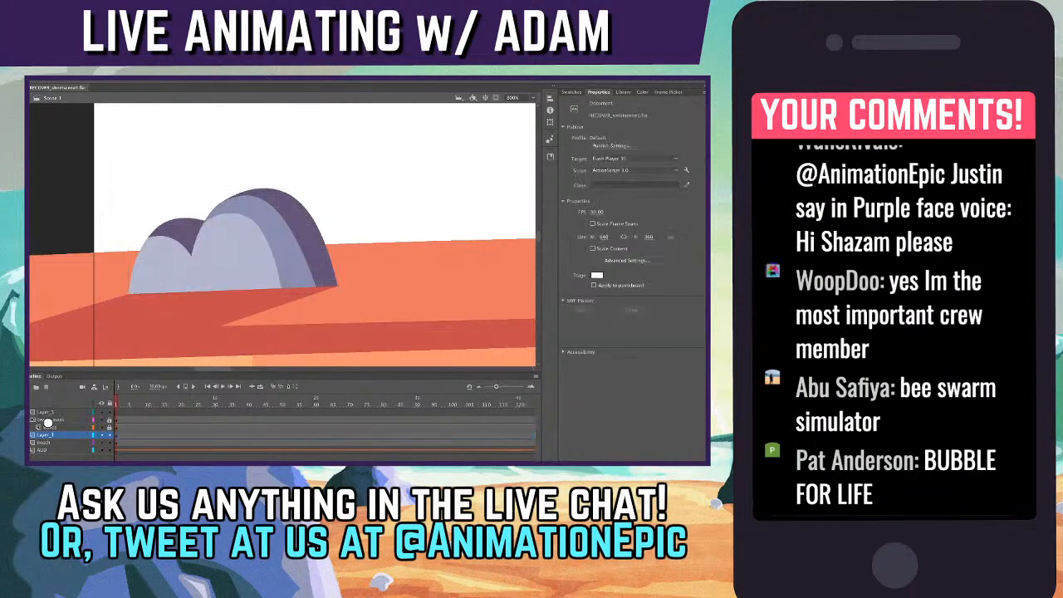
# - Duplicate the rock, shrink the copy to about 44 px wide and place it on the sand beside the original rock
pyautogui.click(233, 240)
pyautogui.press('super+minus')
pyautogui.press('super+minus')
pyautogui.moveTo(276, 244); pyautogui.dragTo(439, 218)
pyautogui.click(268, 239)
pyautogui.press('super+equal')
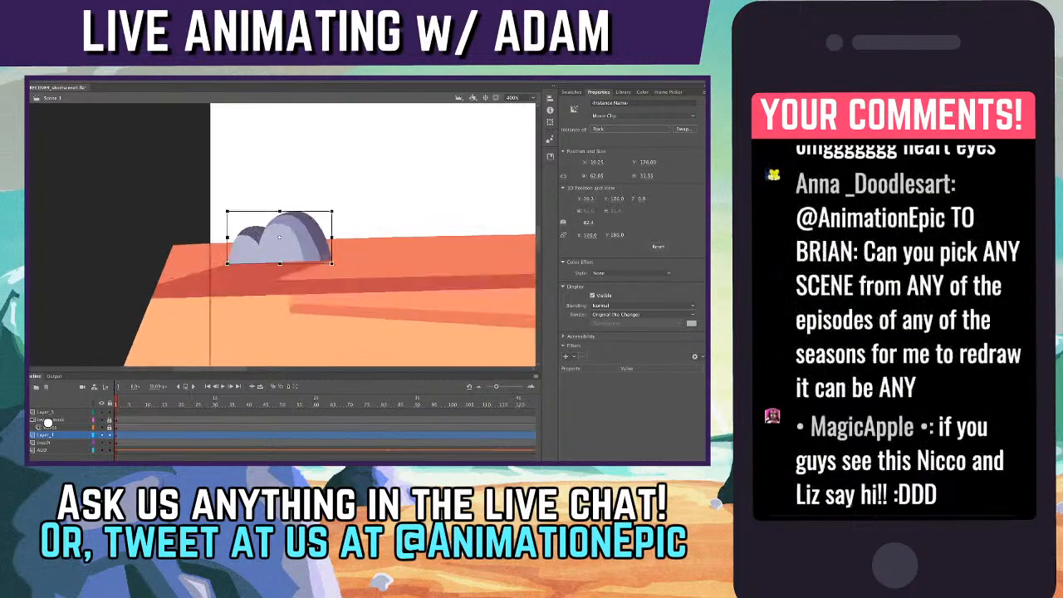
pyautogui.hscroll(5, 282, 234)
pyautogui.click(249, 185)
pyautogui.hscroll(-5, 282, 235)
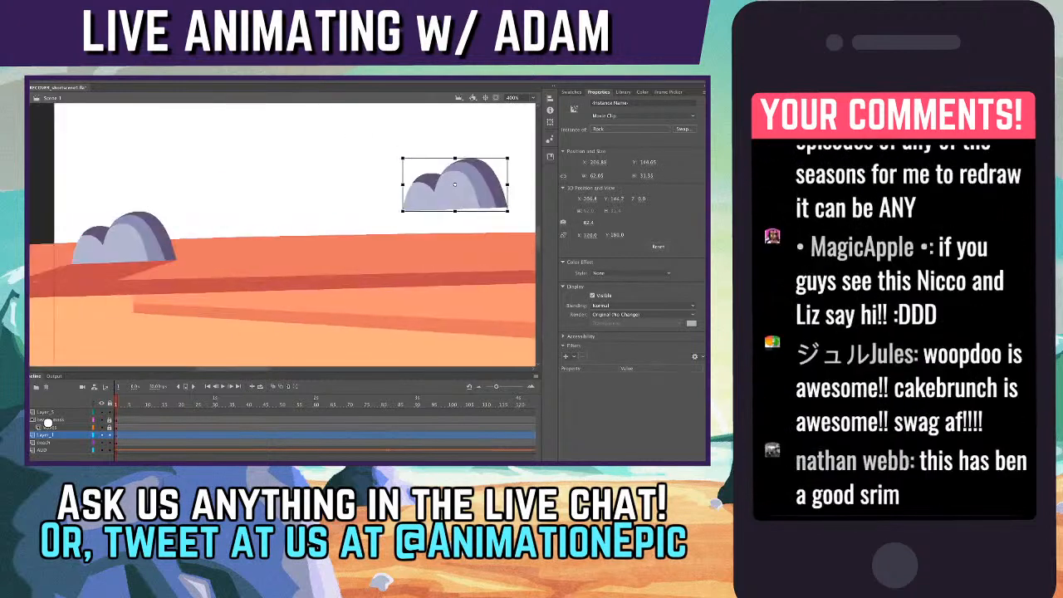
pyautogui.moveTo(455, 184); pyautogui.dragTo(231, 248)
pyautogui.moveTo(283, 222); pyautogui.dragTo(217, 255)
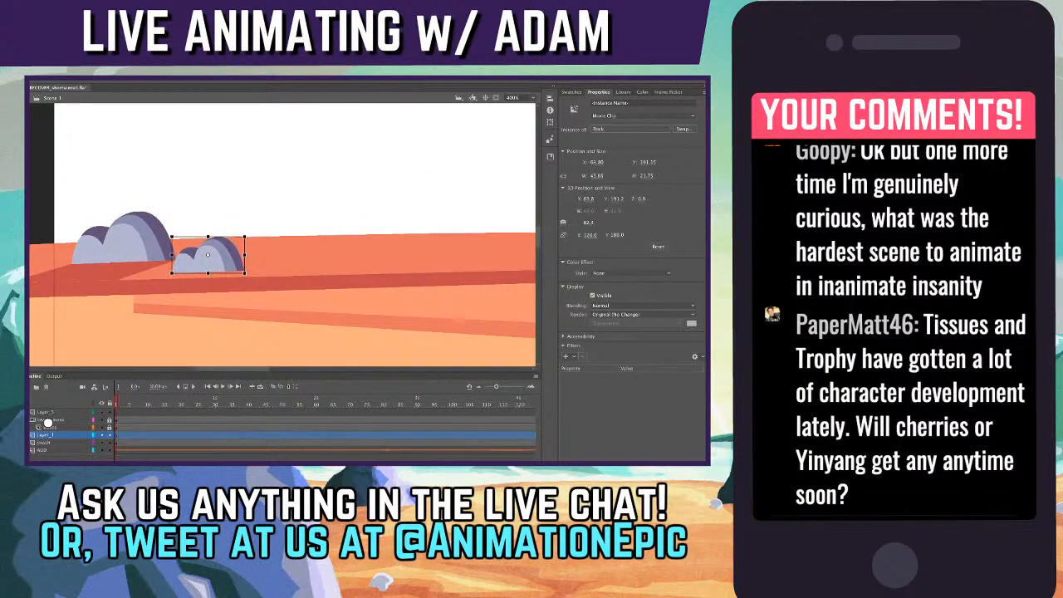
# - Make the small rock slightly narrower and taller, about 35 px by 25 px, tilt it slightly and shift it closer to the large rock
pyautogui.hotkey('ctrl', '-')
pyautogui.hotkey('ctrl', '=')
pyautogui.hotkey('ctrl', '=')
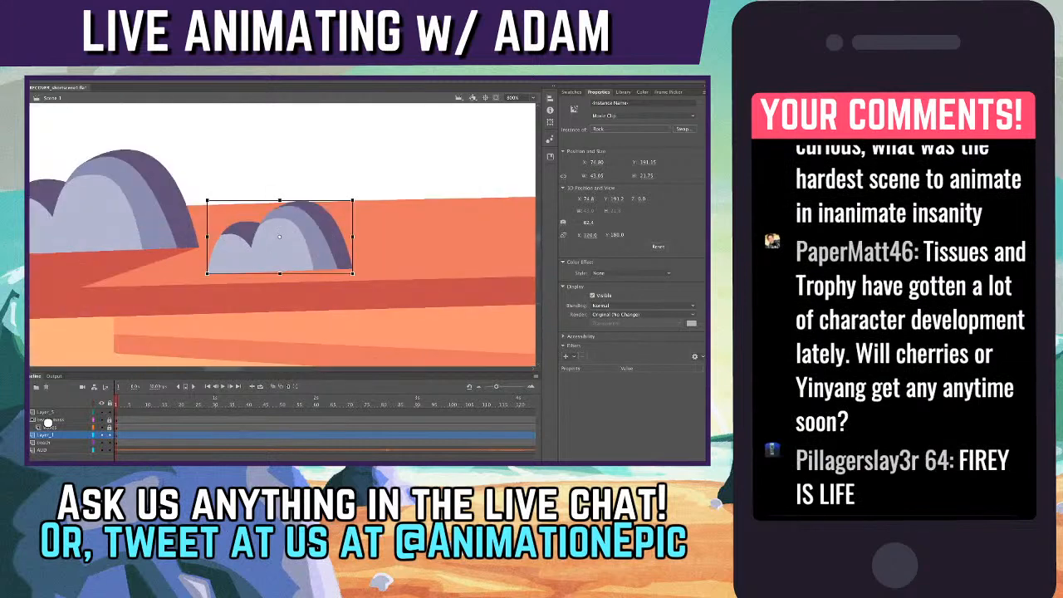
pyautogui.moveTo(280, 200); pyautogui.dragTo(280, 190)
pyautogui.hotkey('ctrl', 'shift', 'a')
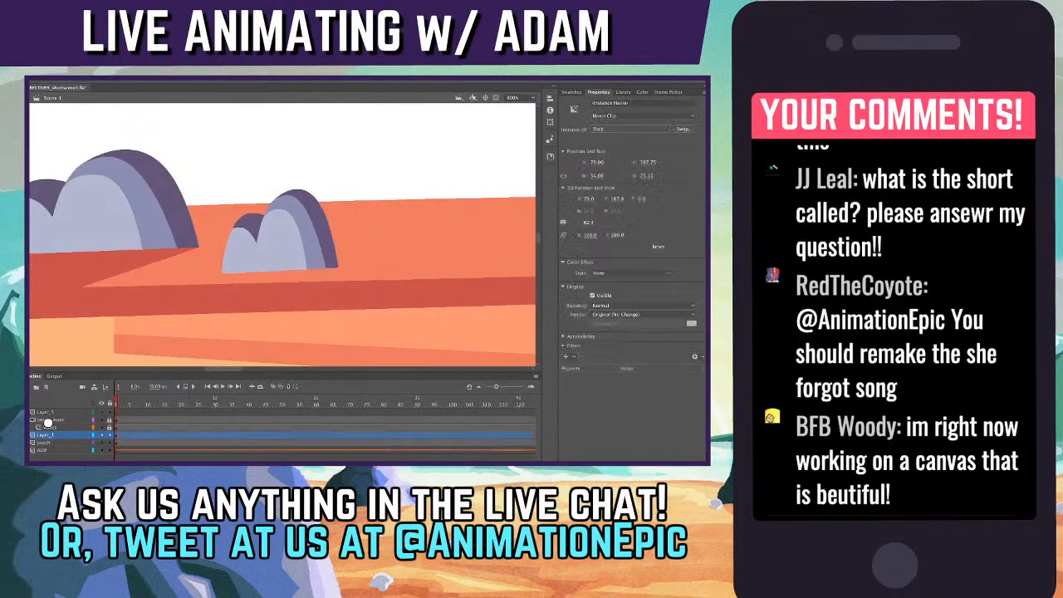
pyautogui.hotkey('ctrl', 'a')
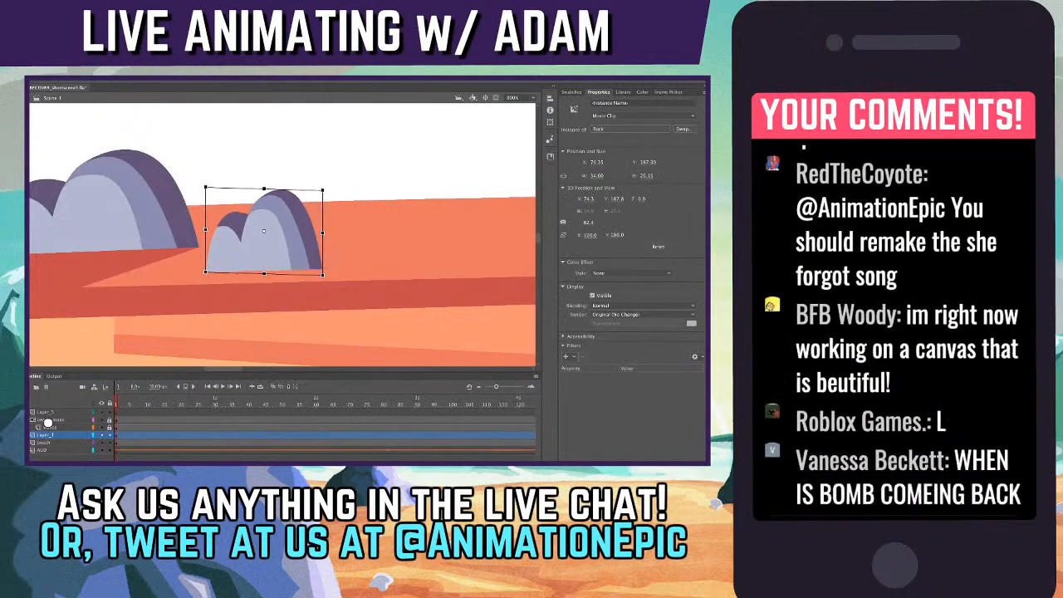
pyautogui.moveTo(206, 249); pyautogui.dragTo(206, 252)
pyautogui.hotkey('ctrl', 'shift', 'a')
# - Try to outline the small rock's shadow with a slanted pink line from the near corner of its base towards the dark red band
pyautogui.click(100, 267)
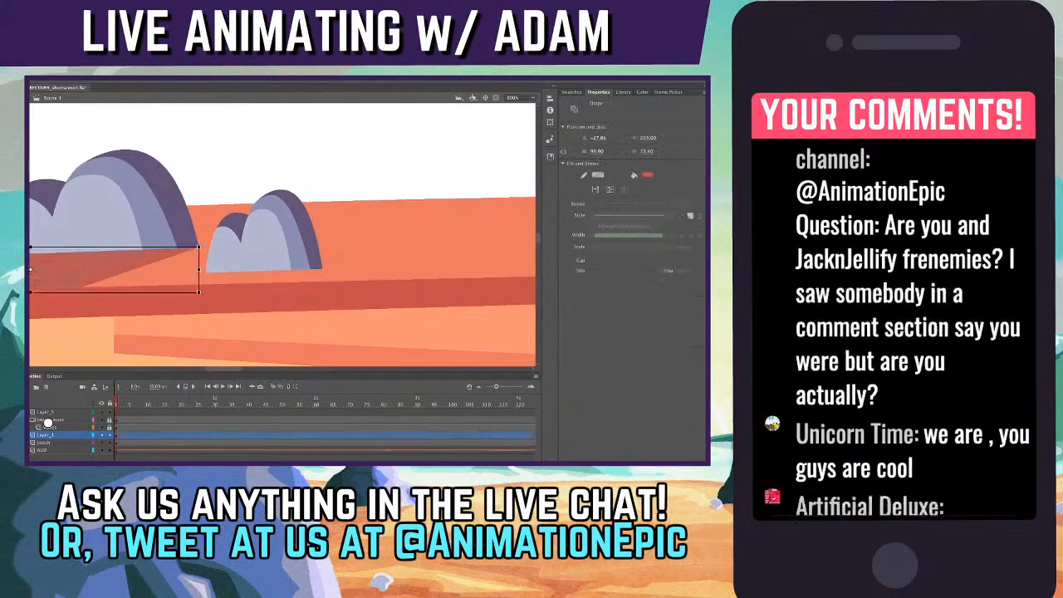
pyautogui.click(264, 232)
pyautogui.press('n')
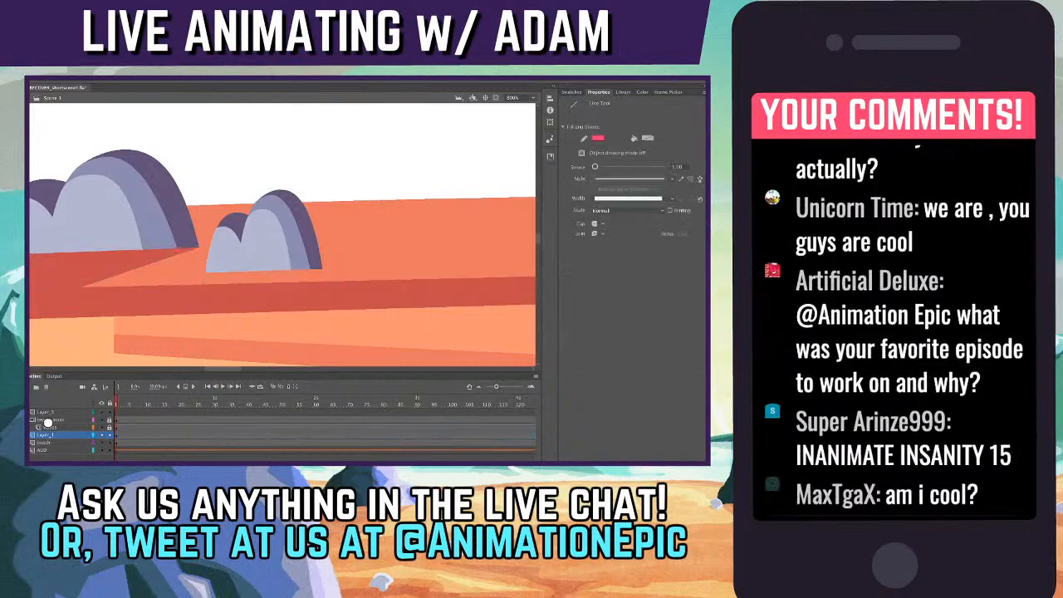
pyautogui.hotkey('ctrl', '1')
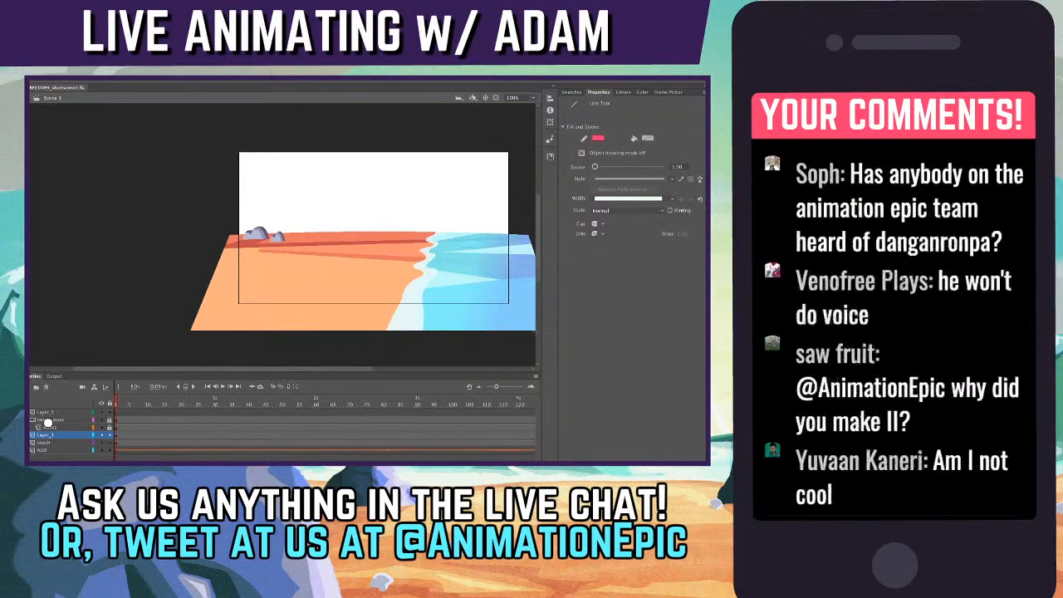
pyautogui.hotkey('ctrl', '8')
pyautogui.scroll(-3, 283, 234)
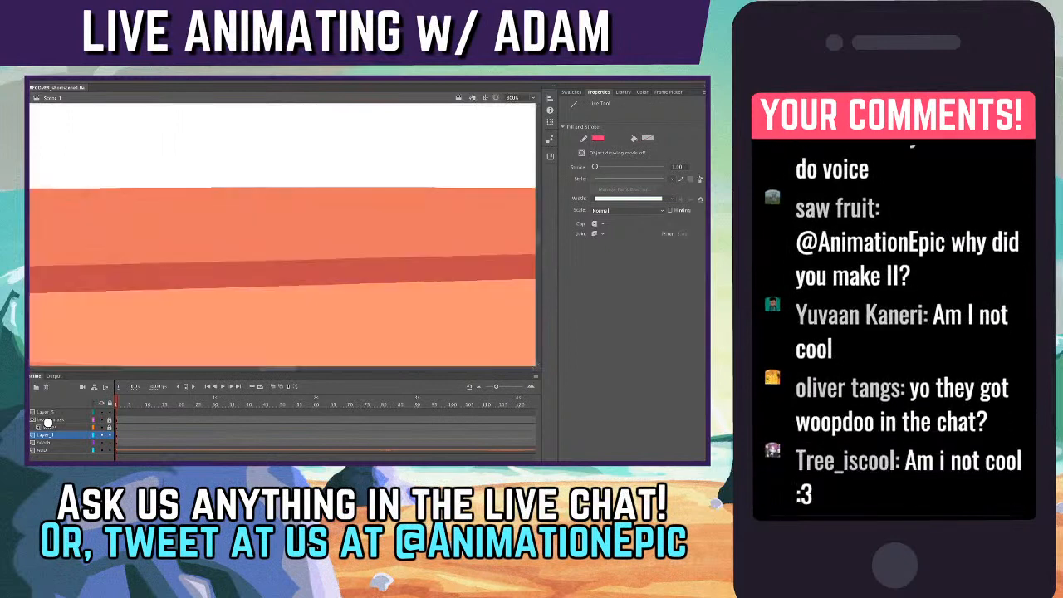
pyautogui.hscroll(-3, 282, 234)
pyautogui.hscroll(-5, 283, 235)
pyautogui.scroll(-1, 282, 234)
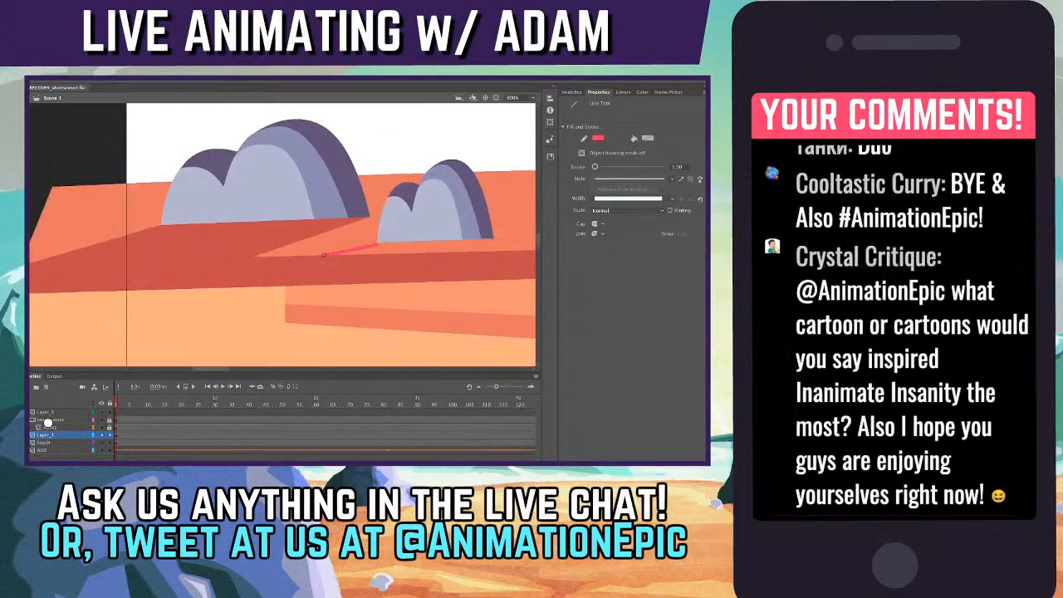
pyautogui.moveTo(324, 254); pyautogui.dragTo(321, 255)
pyautogui.hotkey('ctrl', 'z')
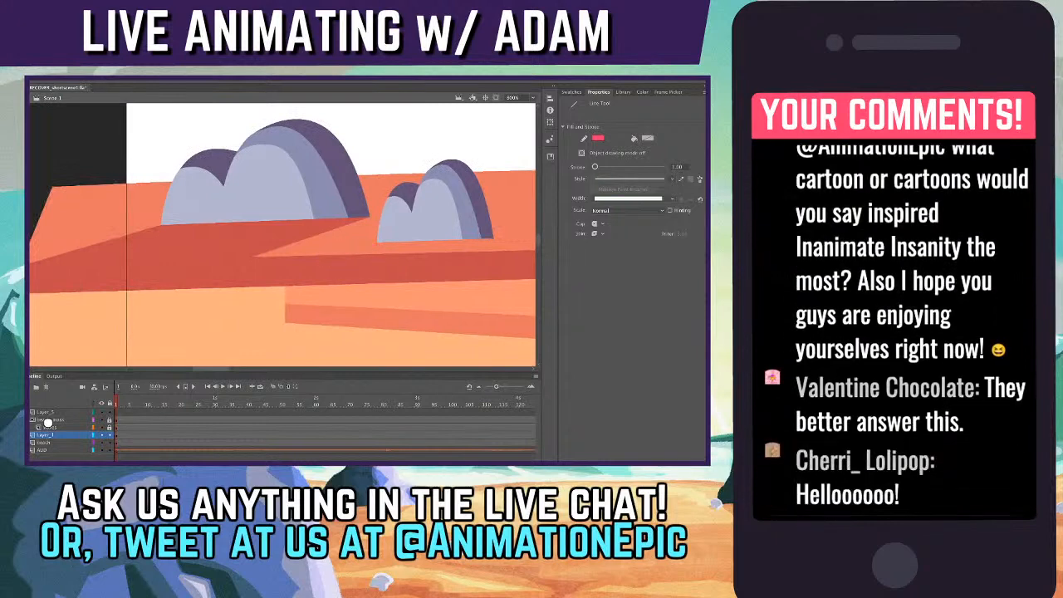
# - Duplicate the large rock's shadow, align the copy with the small rock's base and narrow it to about 44 px wide
pyautogui.click(48, 425)
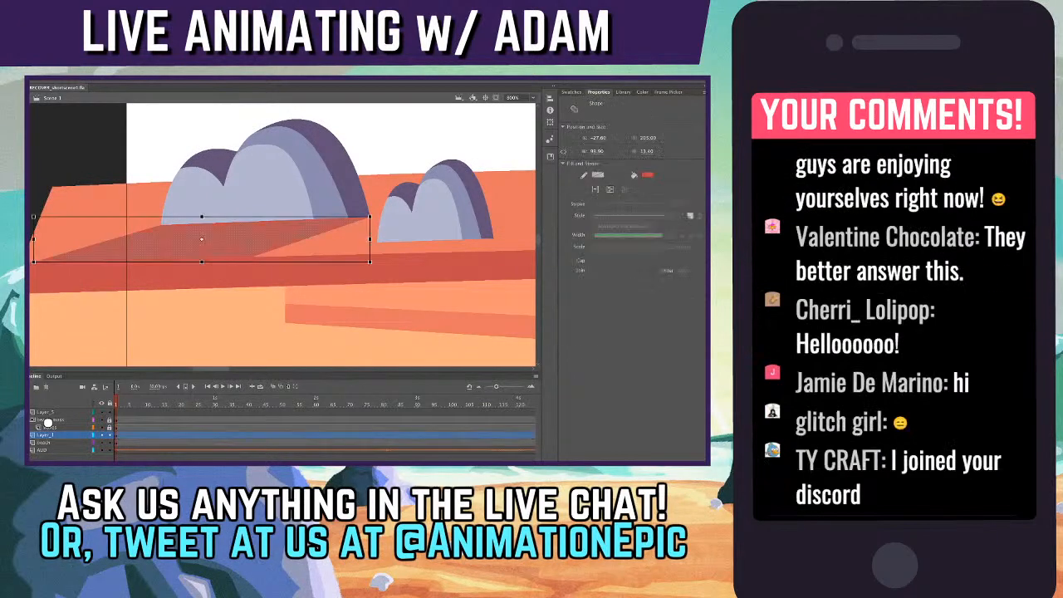
pyautogui.moveTo(202, 239); pyautogui.dragTo(329, 260)
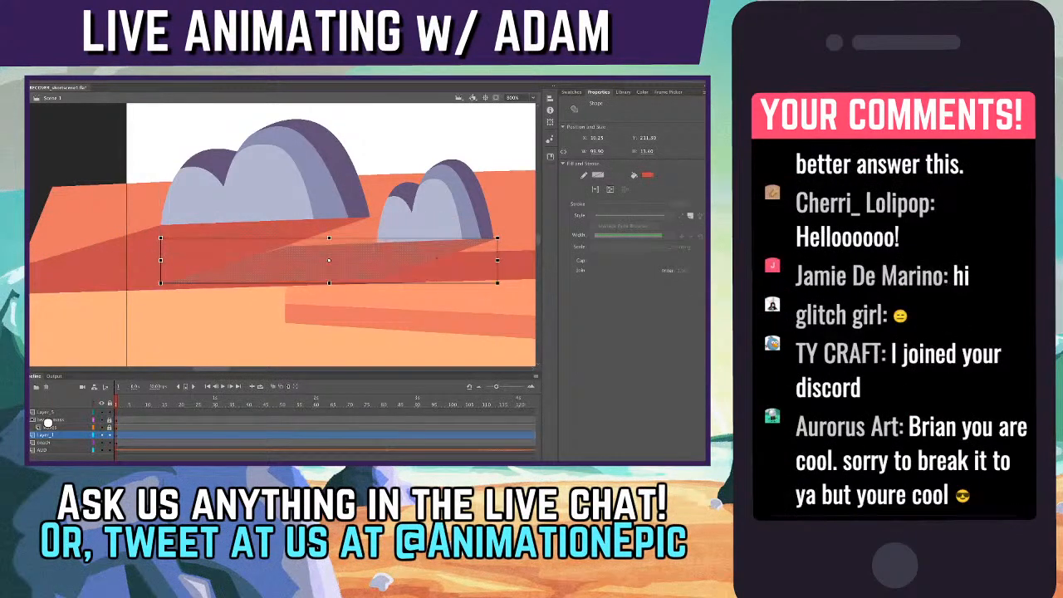
pyautogui.moveTo(498, 260); pyautogui.dragTo(466, 258)
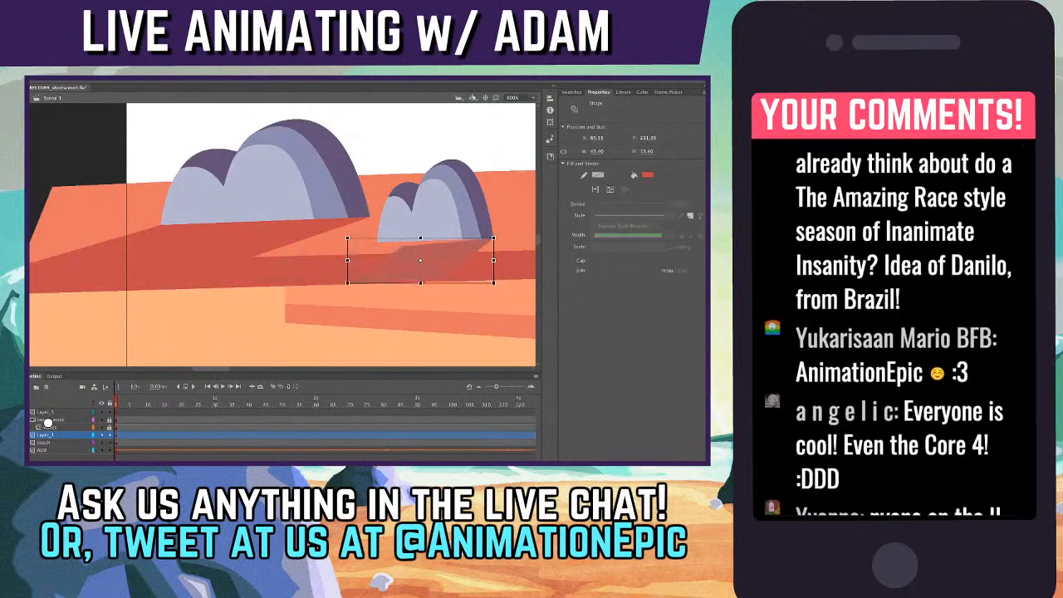
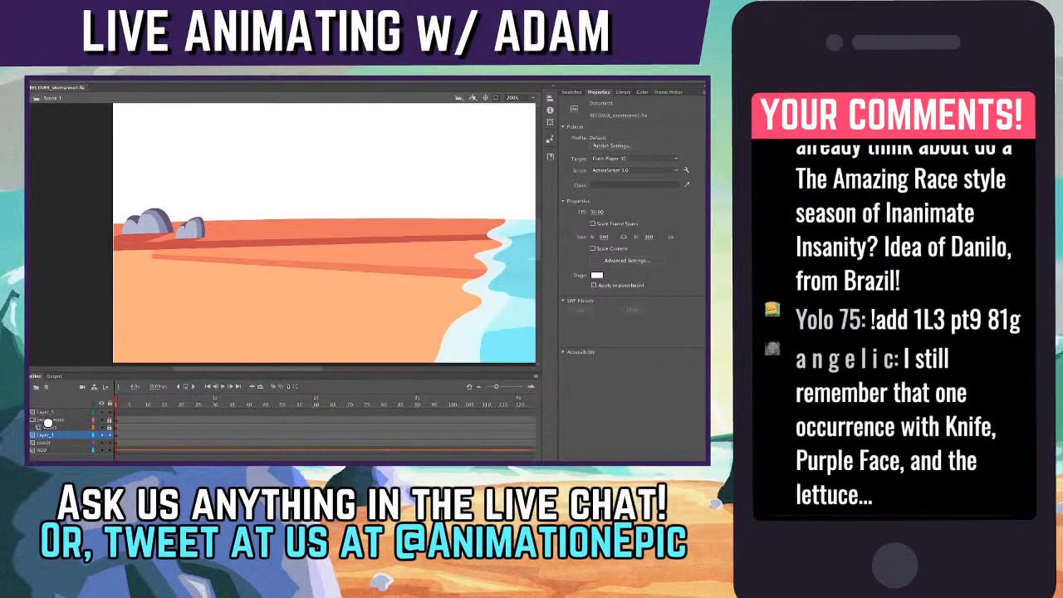
# - Remove both rocks and their cast shadows from the beach
pyautogui.click(148, 248)
pyautogui.keyDown('shift'); pyautogui.click(190, 254); pyautogui.keyUp('shift')
pyautogui.press('Delete')
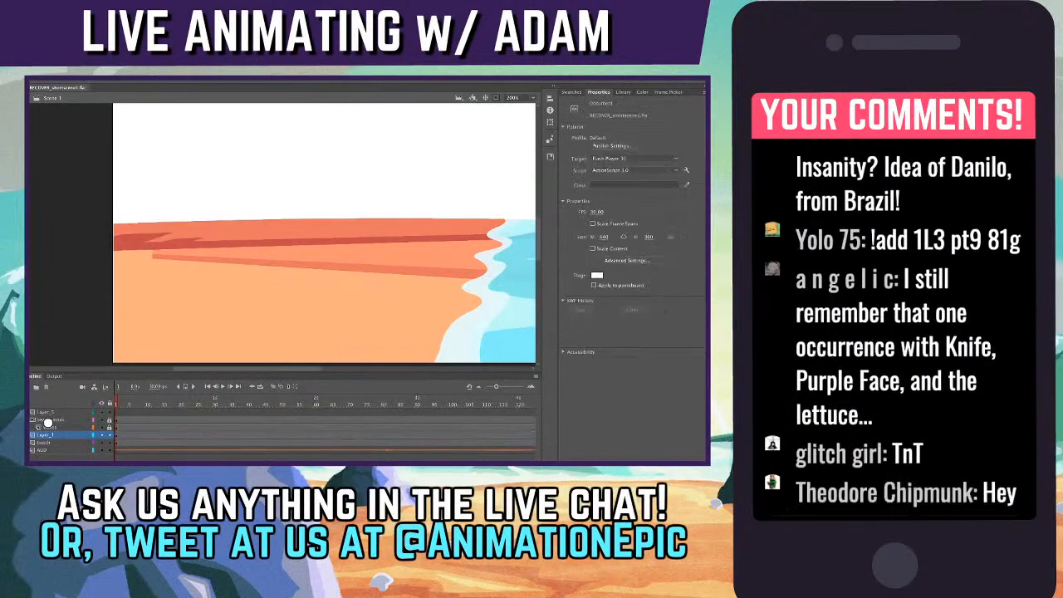
pyautogui.press('super+minus')
pyautogui.press('super+minus')
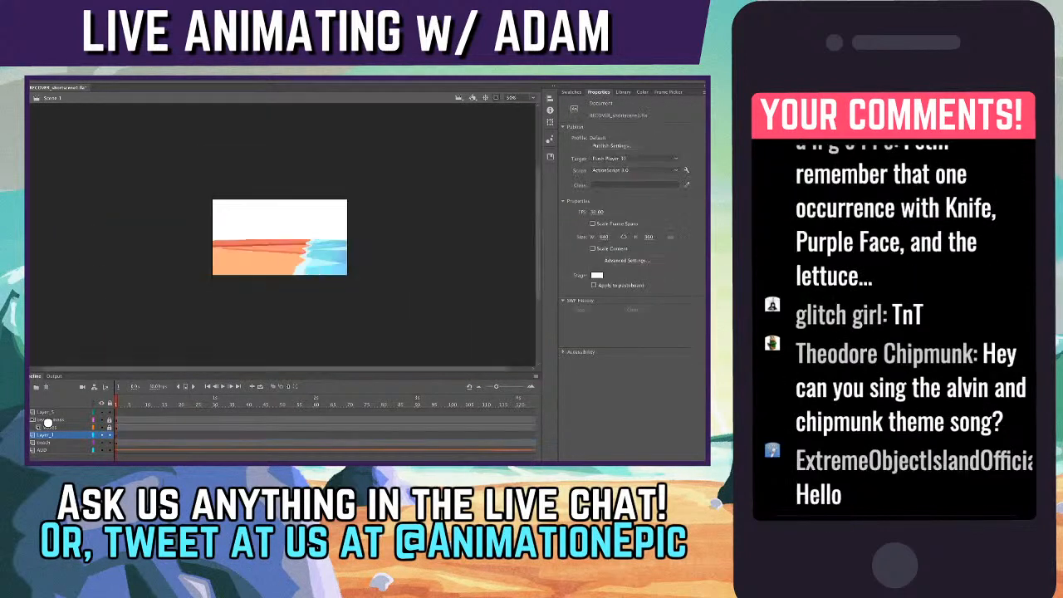
pyautogui.press('super+equal')
pyautogui.press('super+equal')
pyautogui.scroll(-2, 282, 234)
pyautogui.hscroll(-1, 282, 234)
pyautogui.scroll(2, 282, 234)
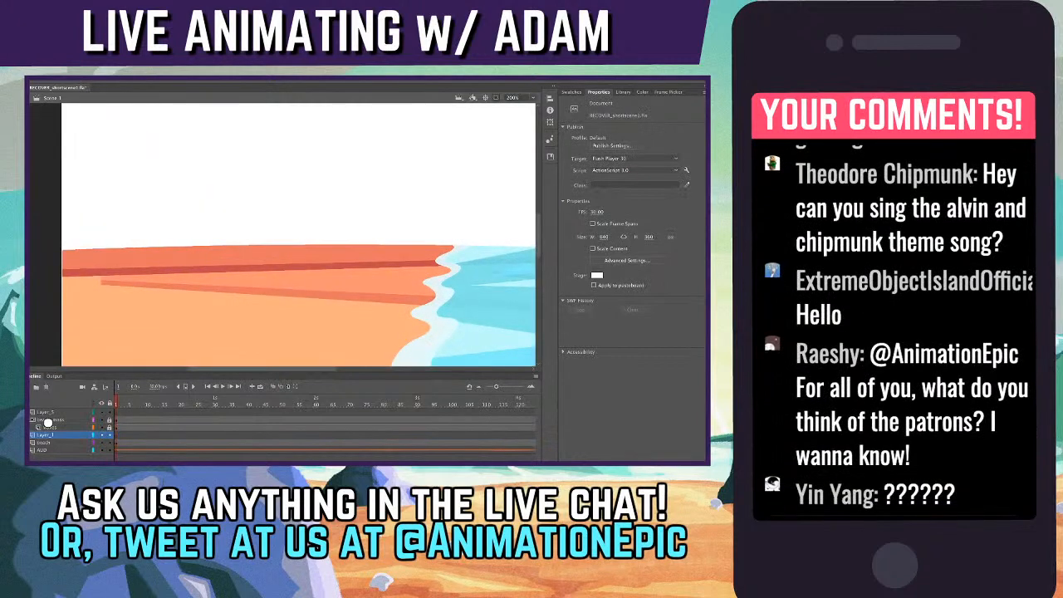
# - Add a layer behind the beach, show the artwork beyond the stage and draw a red rectangle covering the sky area past the stage edges
pyautogui.press('super+minus')
pyautogui.click(43, 449)
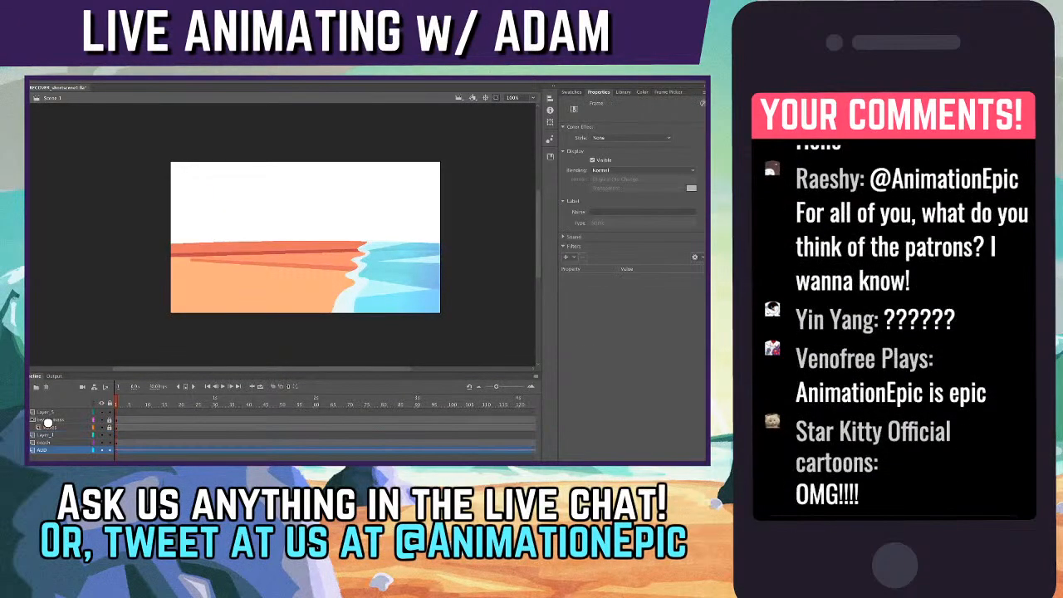
pyautogui.click(30, 386)
pyautogui.press('r')
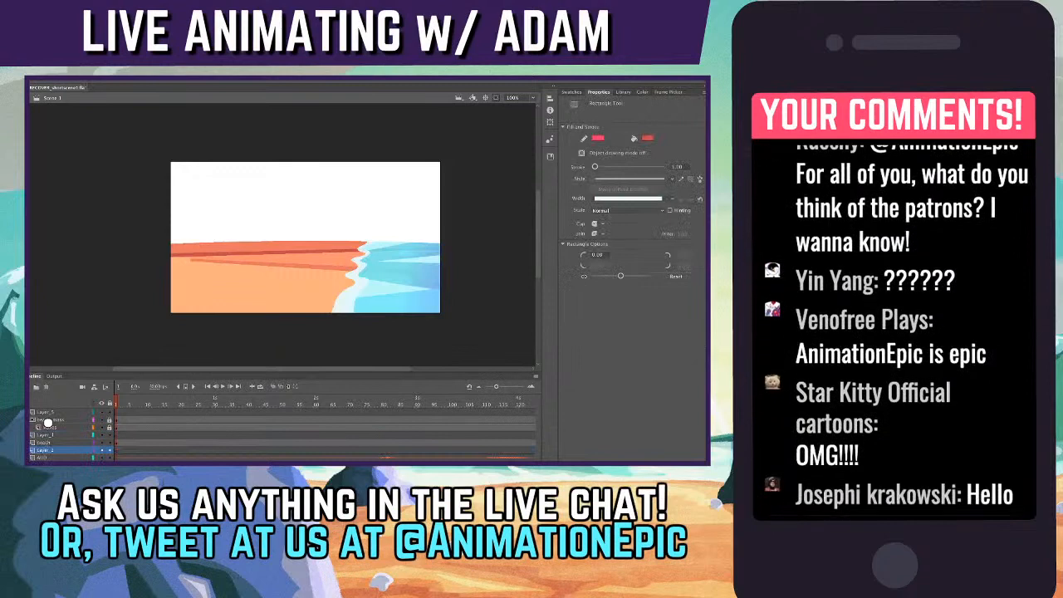
pyautogui.hotkey('ctrl', 'shift', 'w')
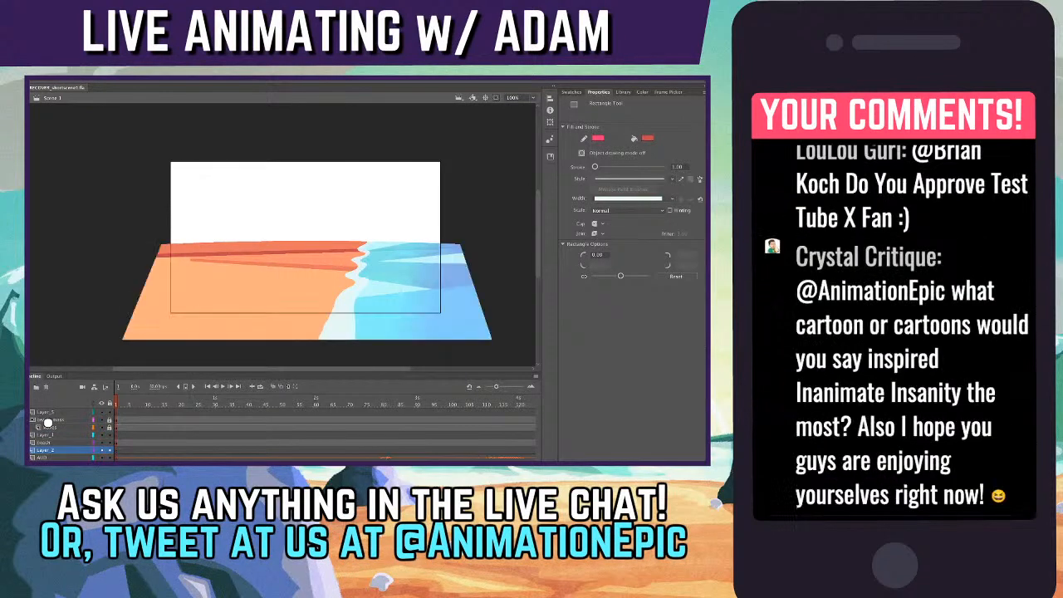
pyautogui.moveTo(160, 144); pyautogui.dragTo(459, 249)
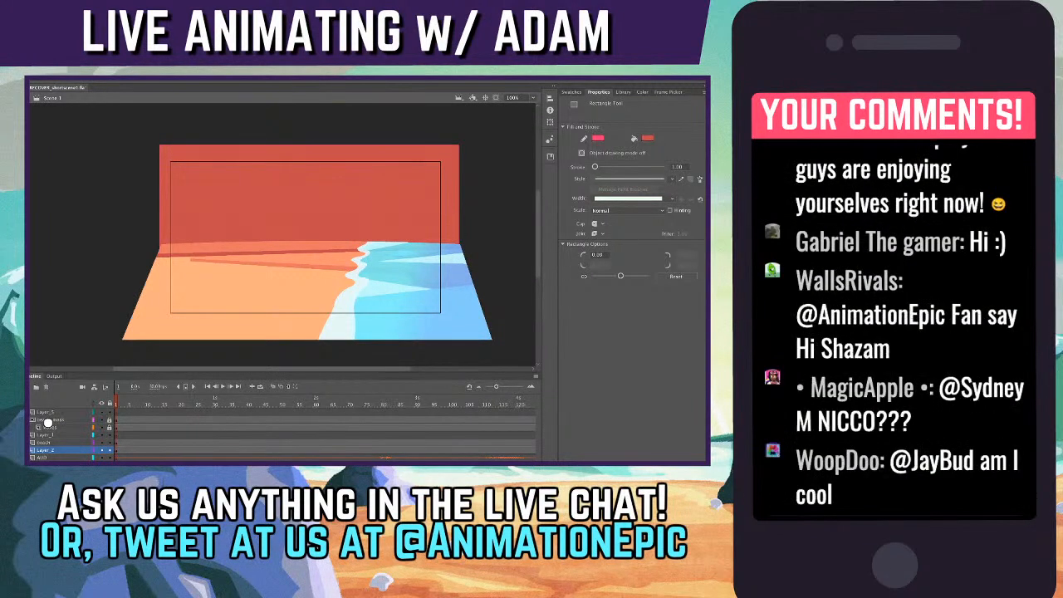
# - Set the fill to a linear gradient from pale blue to blue, try it vertically on the sky rectangle and undo the fill
pyautogui.press('k')
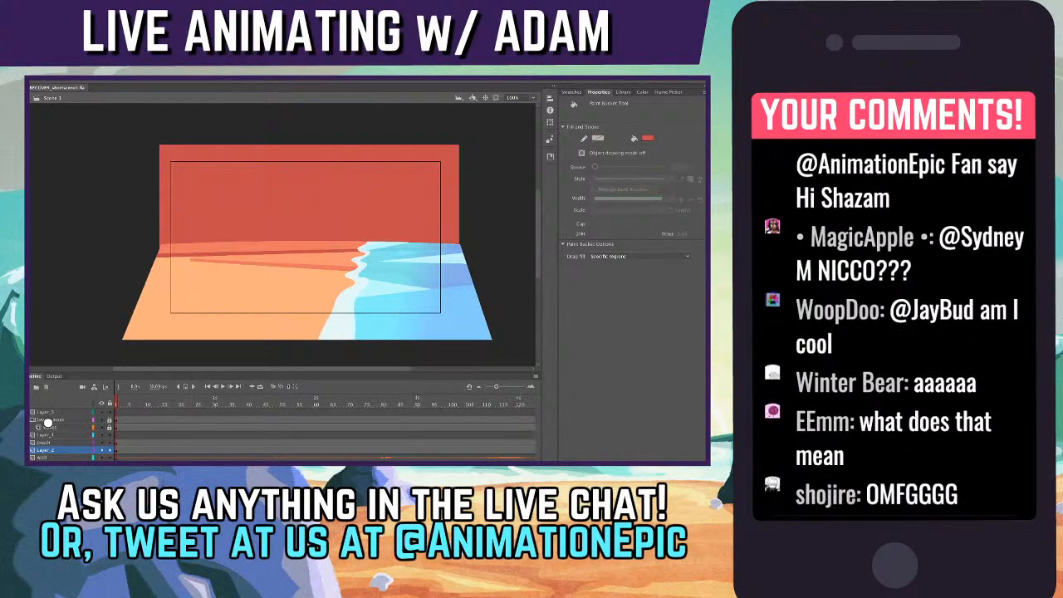
pyautogui.hotkey('ctrl', 'shift', 'F9')
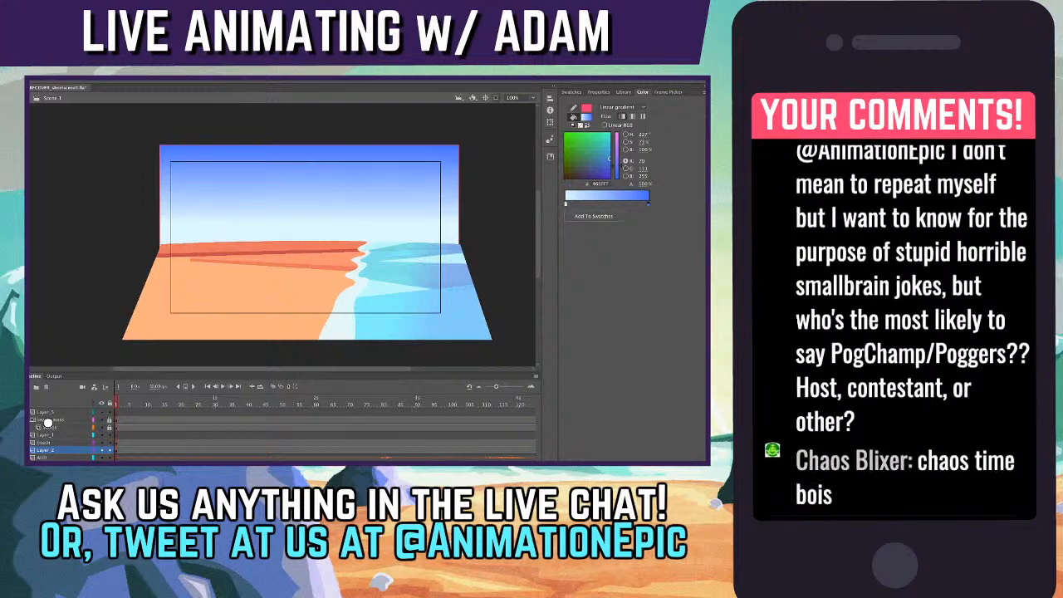
pyautogui.hotkey('ctrl', 'shift', 'w')
pyautogui.hotkey('ctrl', 'shift', 'w')
pyautogui.hotkey('ctrl', 'z')
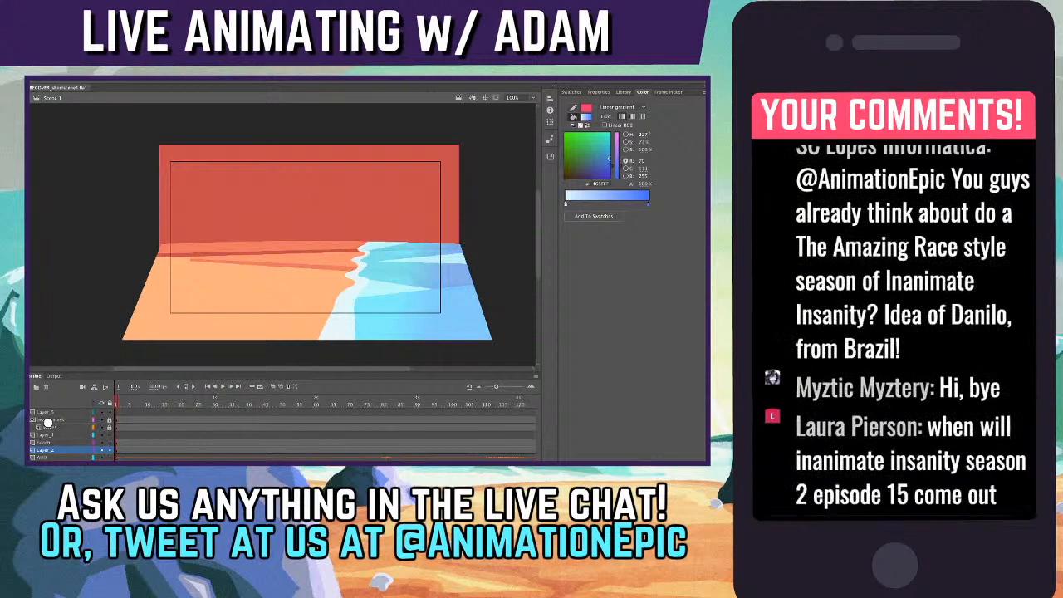
# - Change the gradient's blue end to a light aqua and fill the sky rectangle with it, aqua above and pale near the horizon
pyautogui.click(607, 133)
pyautogui.click(617, 148)
pyautogui.moveTo(305, 170)
pyautogui.mouseDown()
pyautogui.moveTo(306, 215)
pyautogui.moveTo(305, 173)
pyautogui.mouseUp()
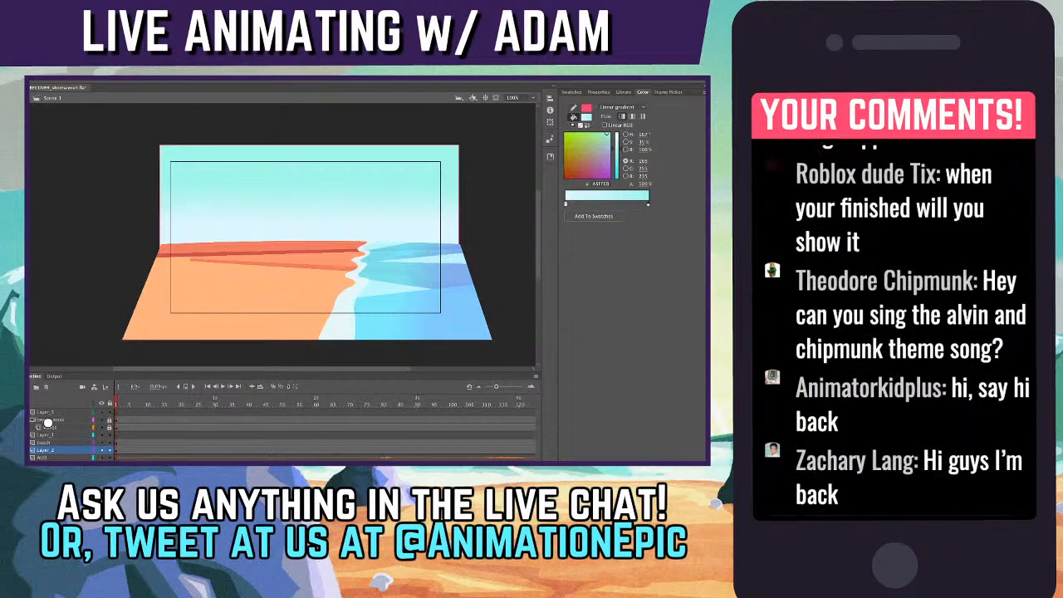
# - Convert the sky rectangle to a symbol named NewSky and open it for editing
pyautogui.click(45, 449)
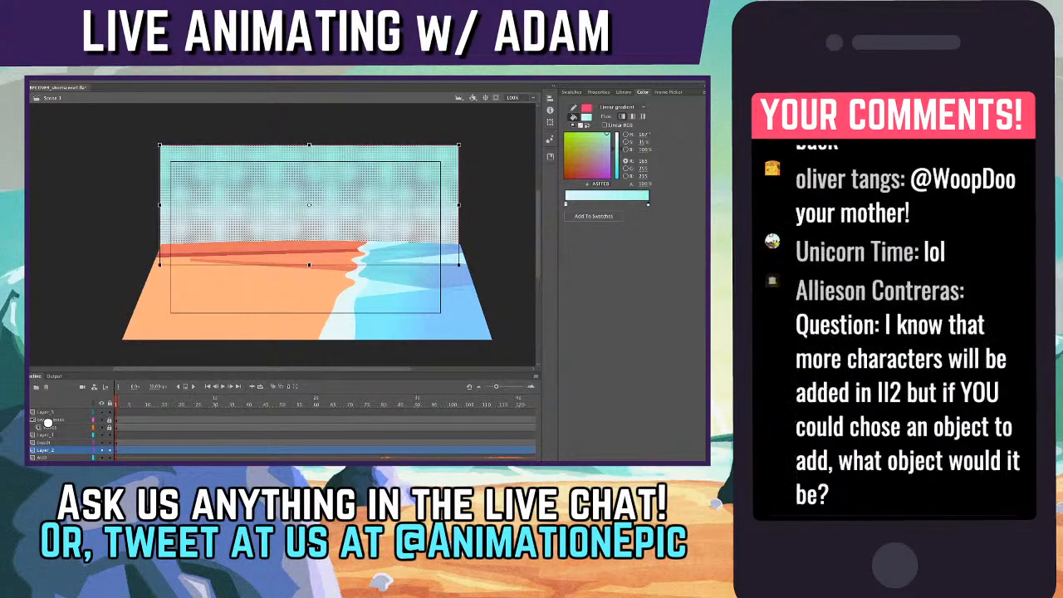
pyautogui.press('Return')
pyautogui.doubleClick(309, 205)
pyautogui.hotkey('ctrl', 'shift', 'a')
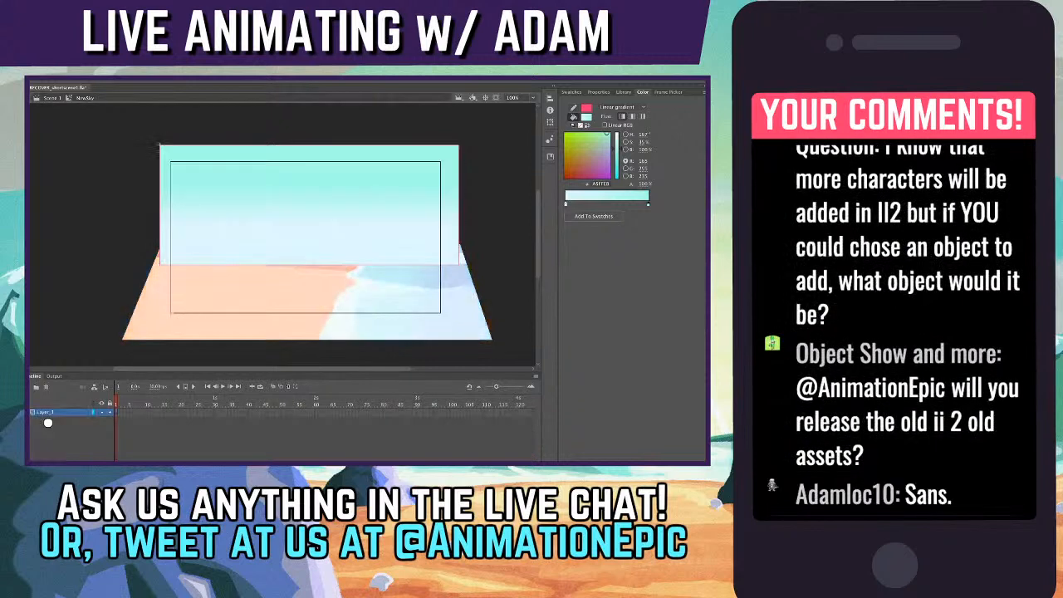
# - Add a layer above the sky artwork and draw a closed, angular three-peak cloud outline over the horizon beyond the stage's left edge
pyautogui.hotkey('ctrl', 'alt', 'n')
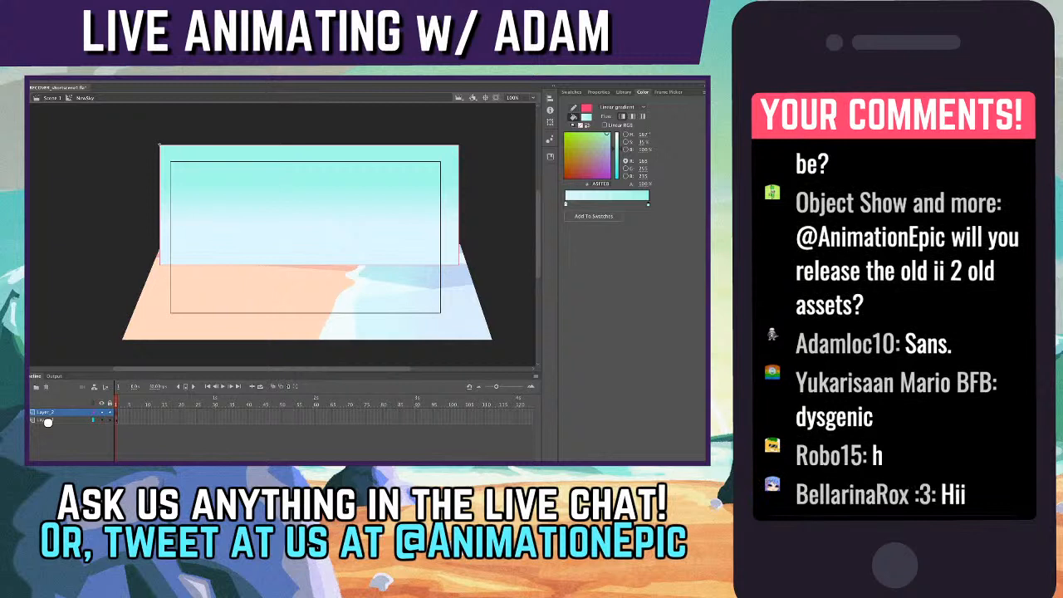
pyautogui.moveTo(143, 239)
pyautogui.mouseDown()
pyautogui.moveTo(193, 197)
pyautogui.moveTo(215, 230)
pyautogui.moveTo(258, 223)
pyautogui.moveTo(314, 271)
pyautogui.moveTo(149, 283)
pyautogui.mouseUp()
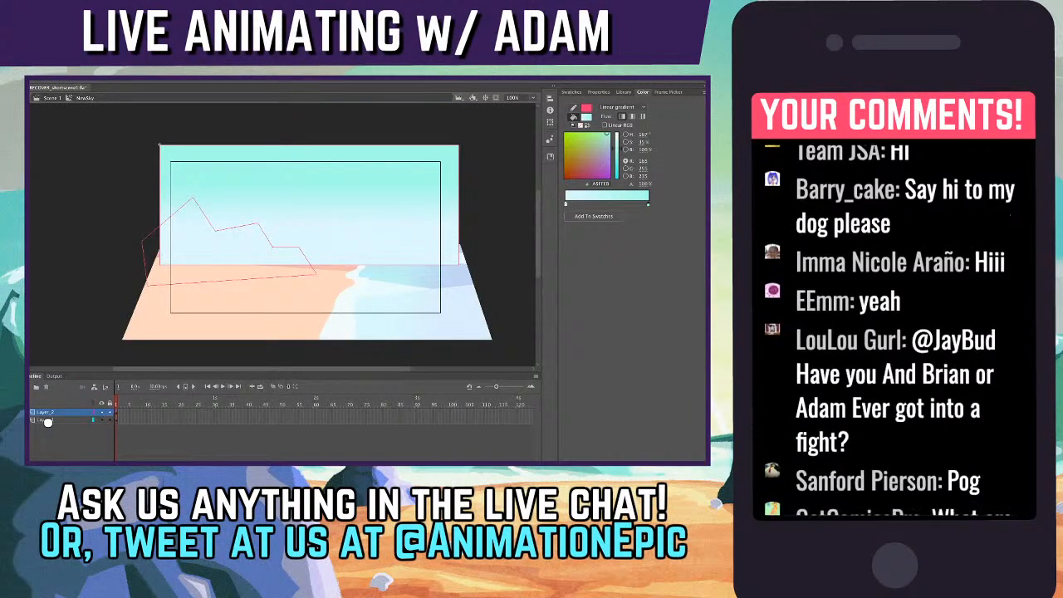
pyautogui.press('super+=')
pyautogui.hscroll(-4, 282, 235)
pyautogui.scroll(-2, 282, 234)
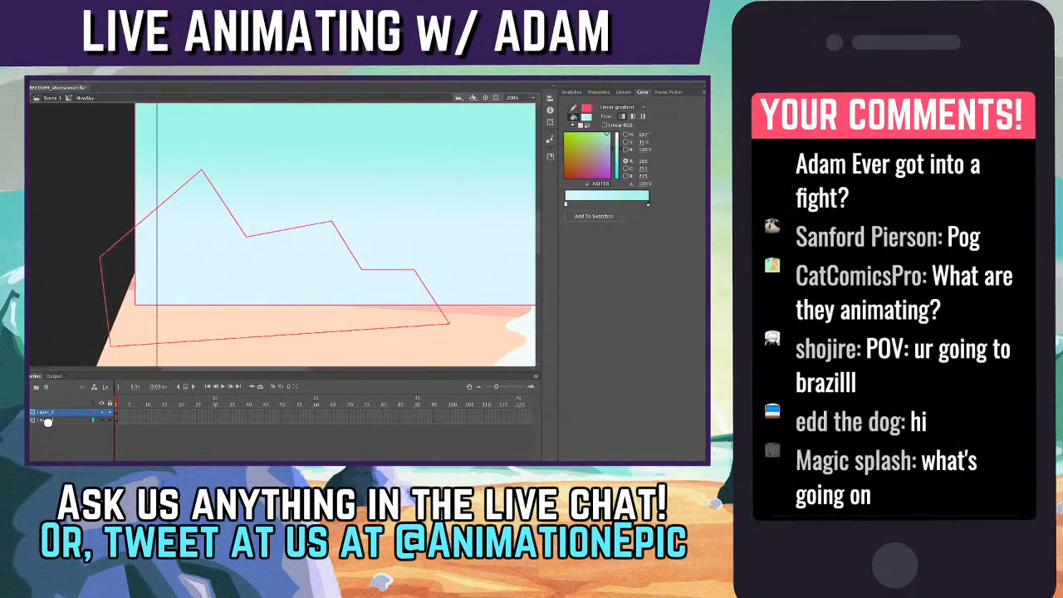
# - Bend the straight edges of the cloud outline's tallest peak and middle peak into smooth, rounded humps
pyautogui.moveTo(151, 212); pyautogui.dragTo(134, 195)
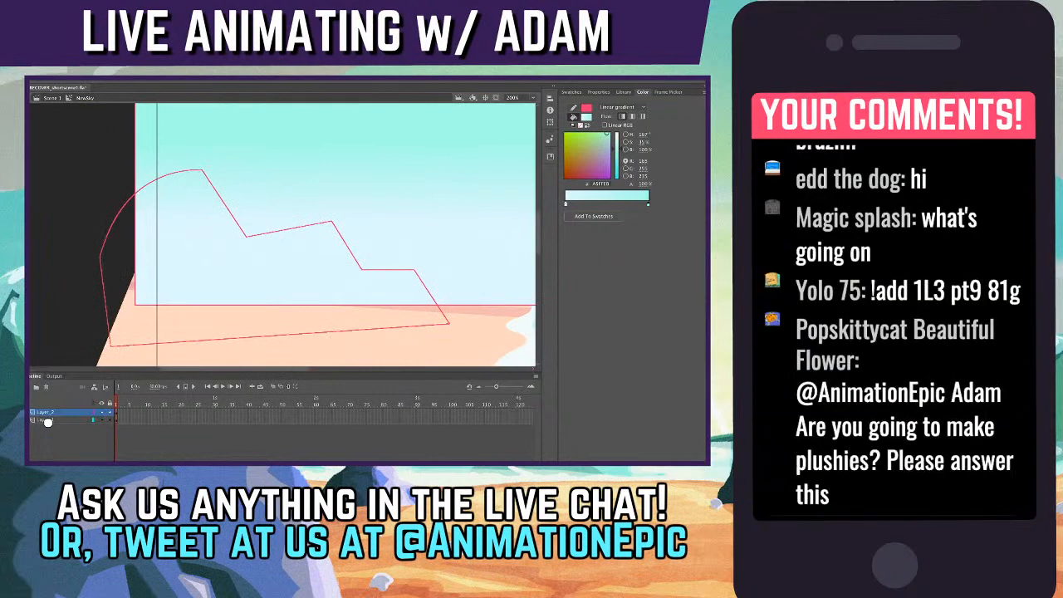
pyautogui.moveTo(224, 203); pyautogui.dragTo(185, 178)
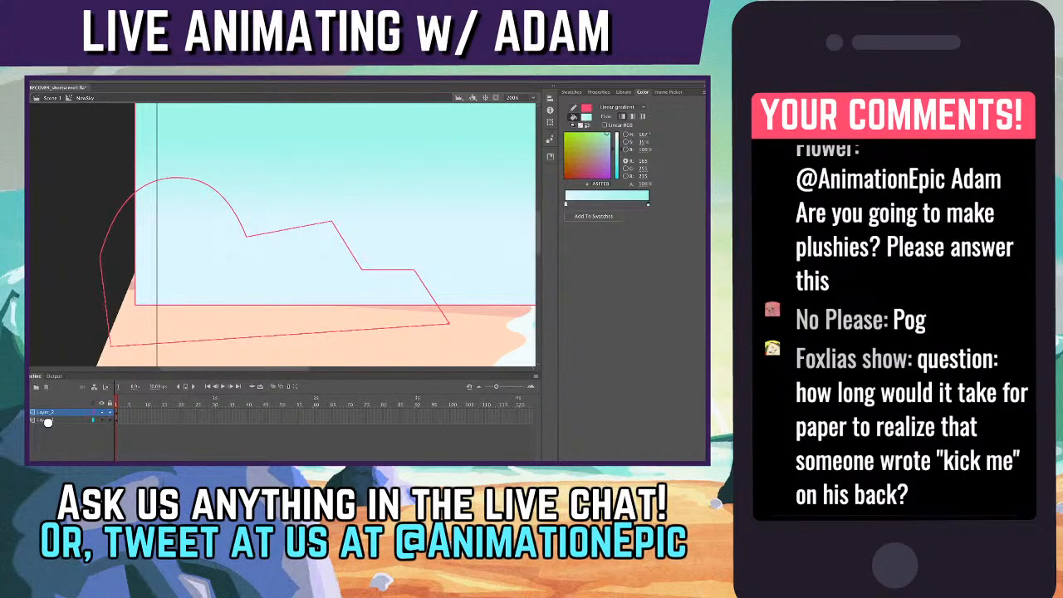
pyautogui.moveTo(288, 230); pyautogui.dragTo(239, 224)
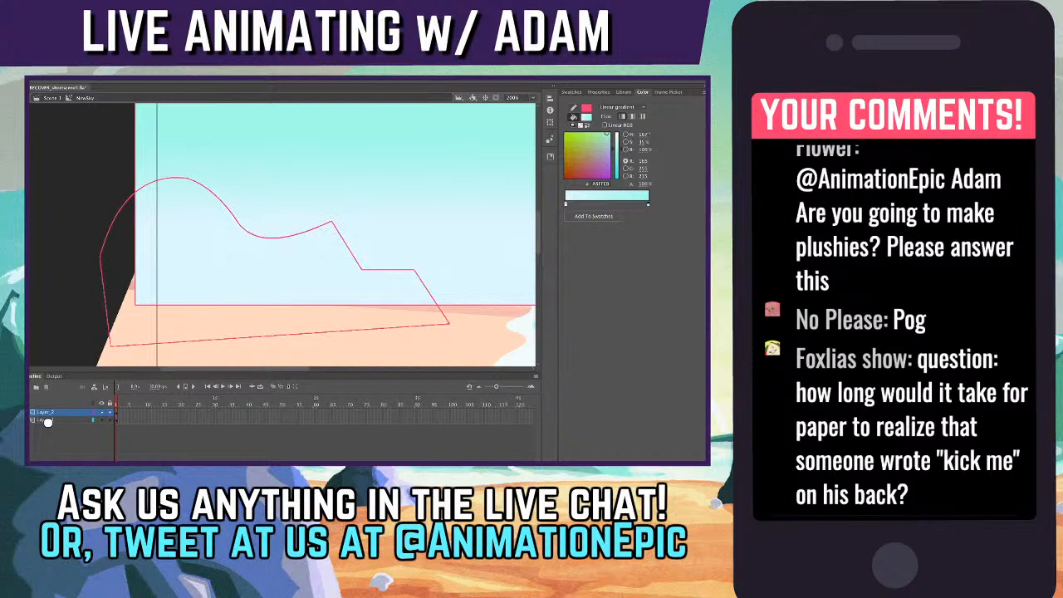
pyautogui.moveTo(187, 178); pyautogui.dragTo(171, 179)
pyautogui.moveTo(239, 224); pyautogui.dragTo(235, 220)
pyautogui.moveTo(347, 246); pyautogui.dragTo(254, 240)
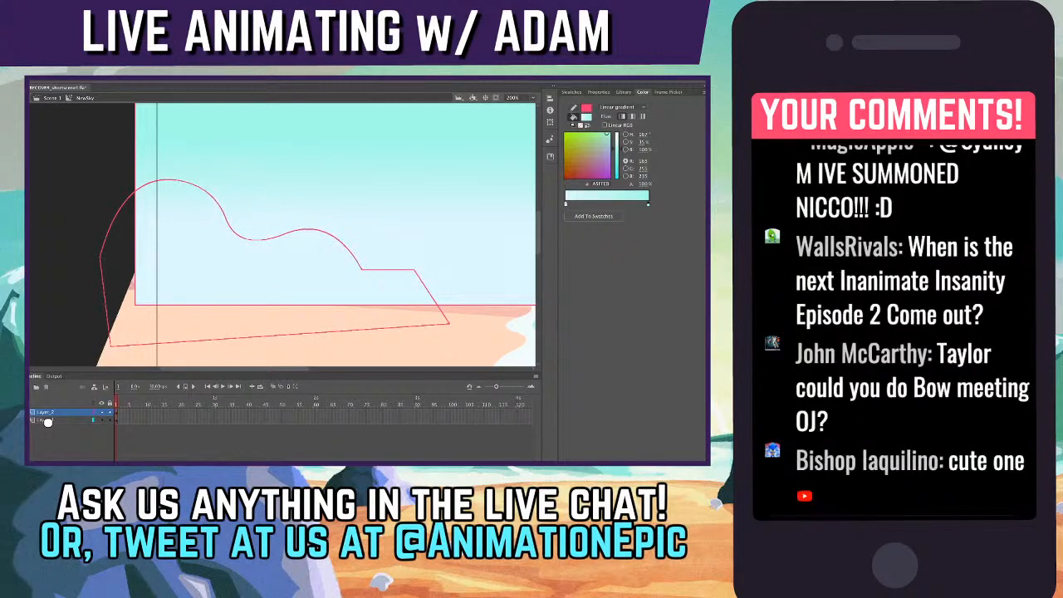
# - Curve the cloud outline's lower slope into a small rounded end and smooth the dip between the two larger humps
pyautogui.moveTo(389, 270); pyautogui.dragTo(351, 255)
pyautogui.moveTo(431, 296); pyautogui.dragTo(411, 280)
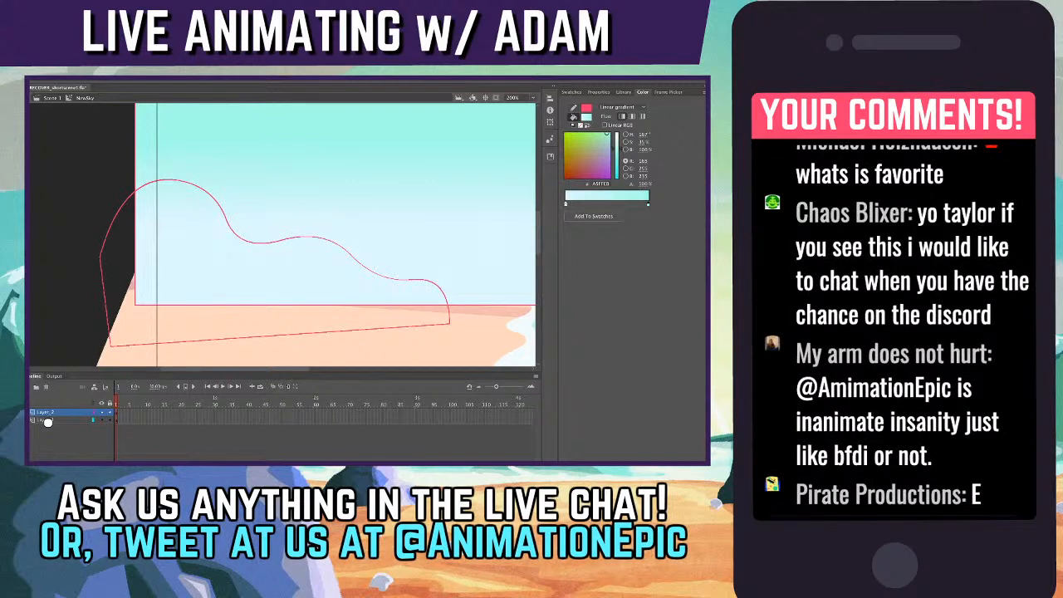
pyautogui.moveTo(450, 323); pyautogui.dragTo(456, 316)
pyautogui.moveTo(409, 280); pyautogui.dragTo(413, 287)
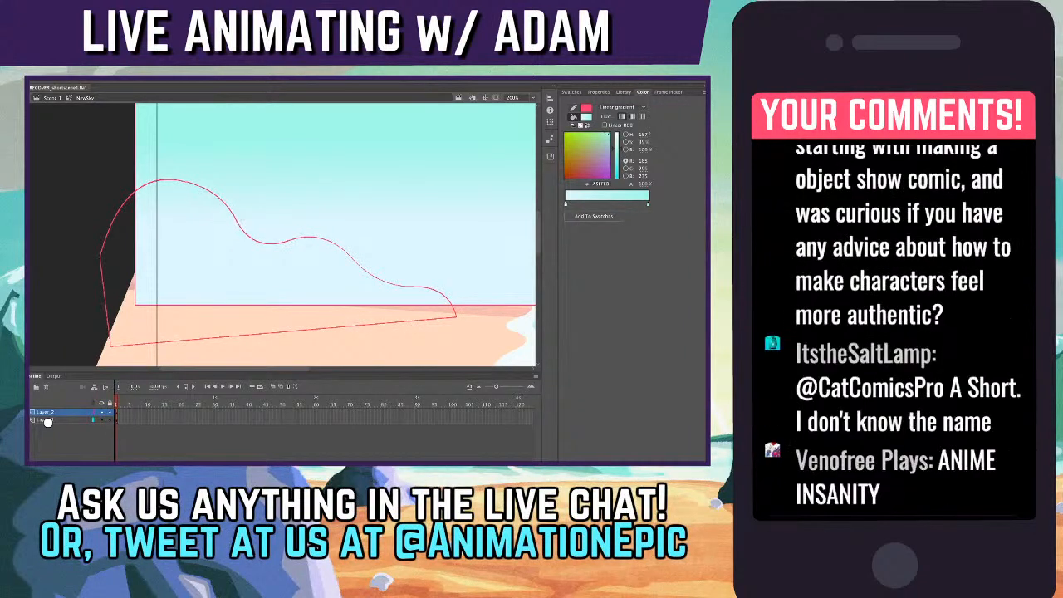
pyautogui.moveTo(259, 242); pyautogui.dragTo(271, 246)
pyautogui.press('super+minus')
pyautogui.press('super+minus')
pyautogui.press('super+minus')
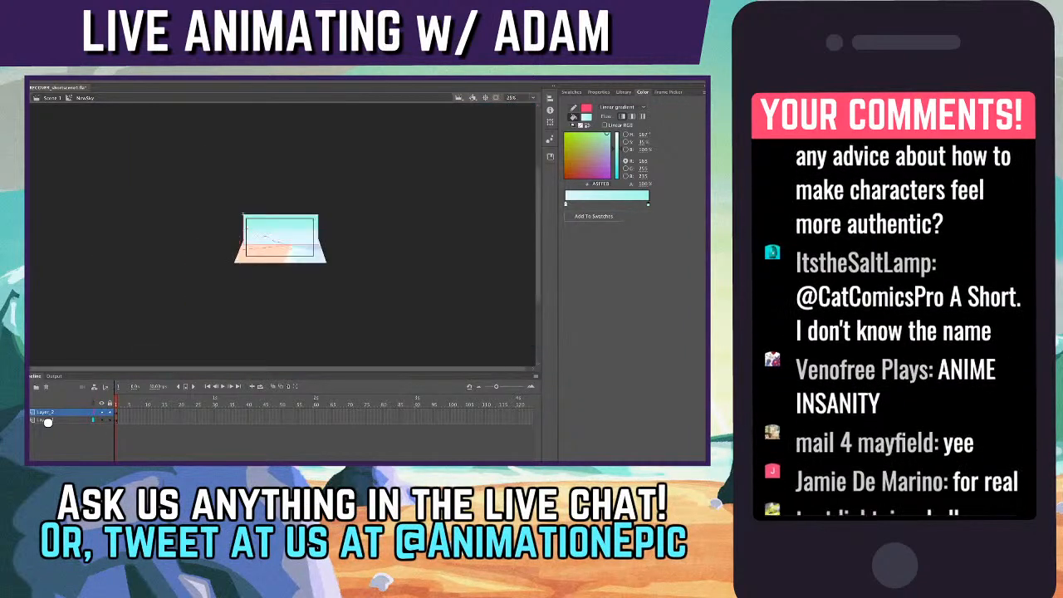
# - Draw a dividing line across the inside of the cloud outline down to its base and bend it into a wavy shading edge
pyautogui.press('super+equal')
pyautogui.press('super+equal')
pyautogui.press('super+equal')
pyautogui.hscroll(-4, 282, 235)
pyautogui.hscroll(-3, 282, 235)
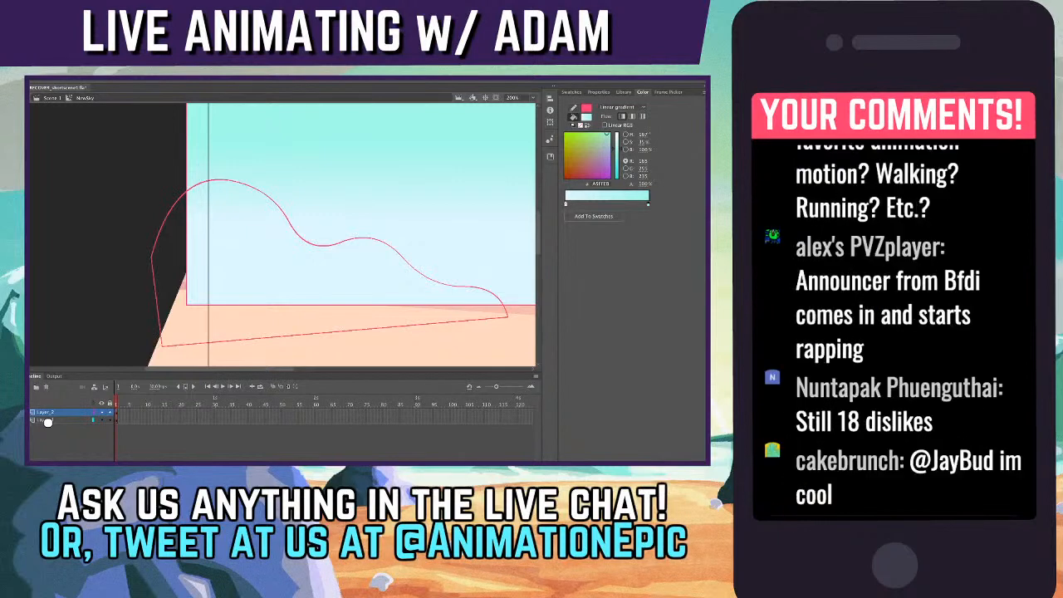
pyautogui.moveTo(153, 278); pyautogui.dragTo(239, 254)
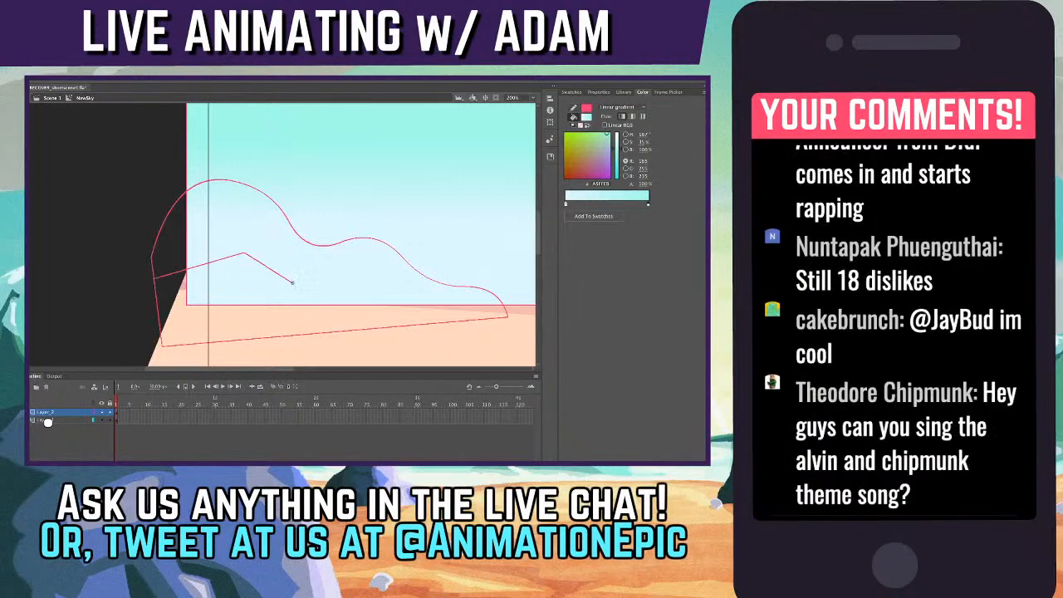
pyautogui.moveTo(292, 282)
pyautogui.mouseDown()
pyautogui.moveTo(357, 274)
pyautogui.moveTo(411, 324)
pyautogui.mouseUp()
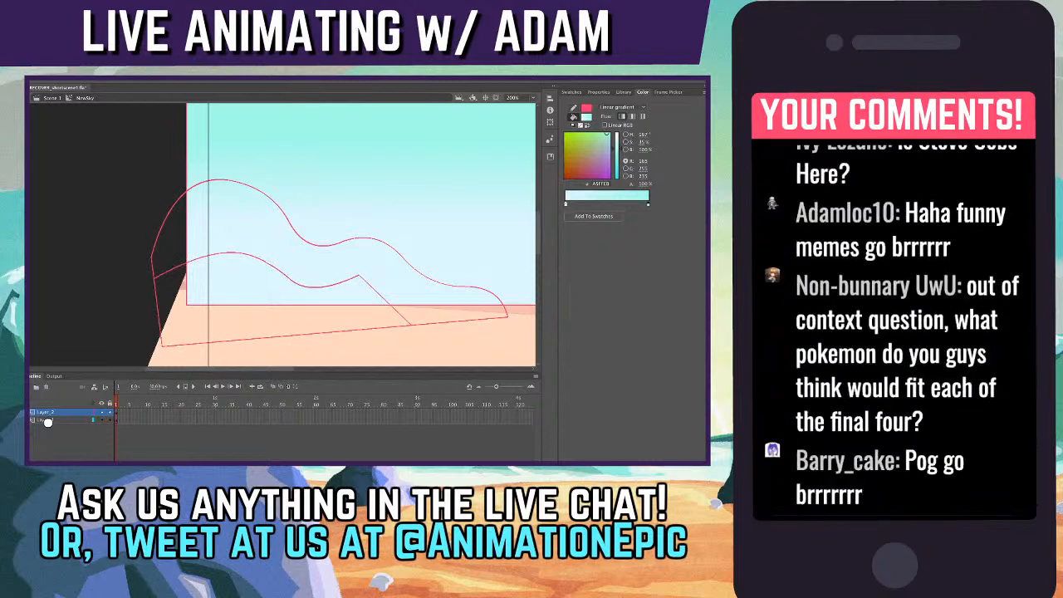
pyautogui.moveTo(385, 300); pyautogui.dragTo(392, 292)
pyautogui.click(48, 421)
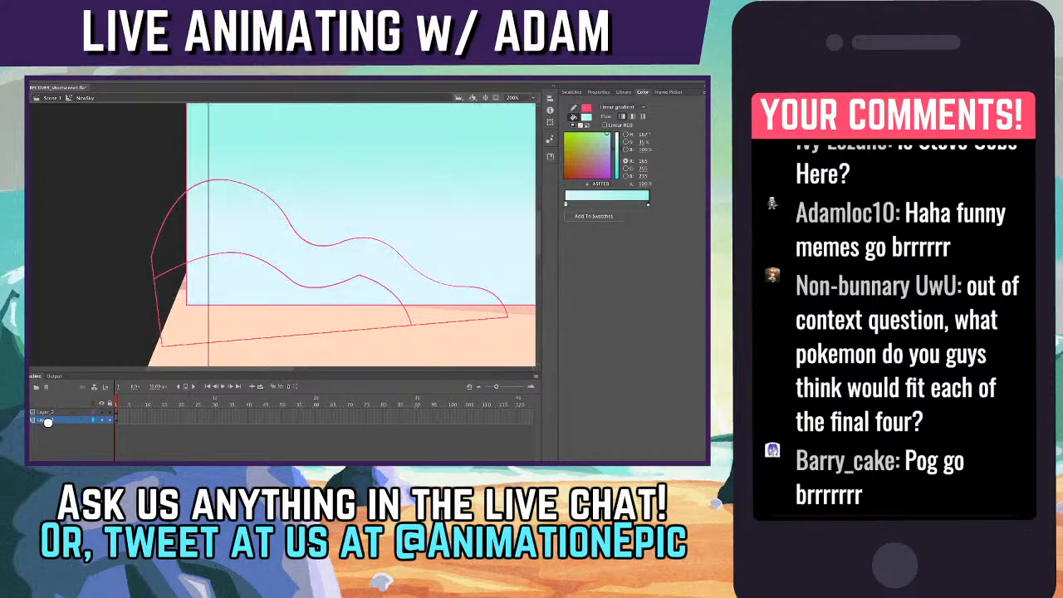
pyautogui.moveTo(359, 275); pyautogui.dragTo(356, 293)
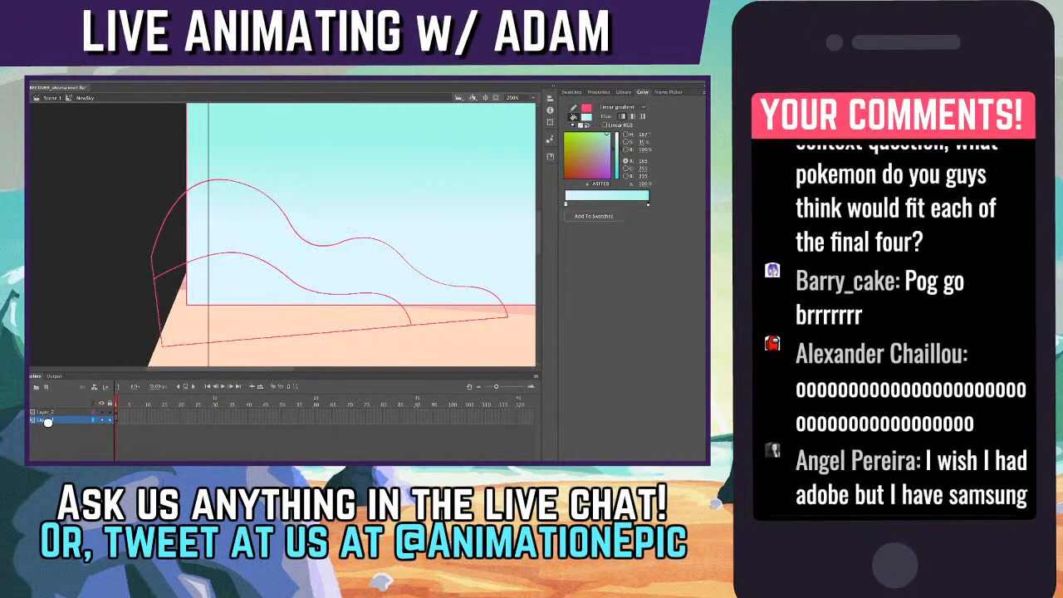
pyautogui.moveTo(356, 294); pyautogui.dragTo(347, 255)
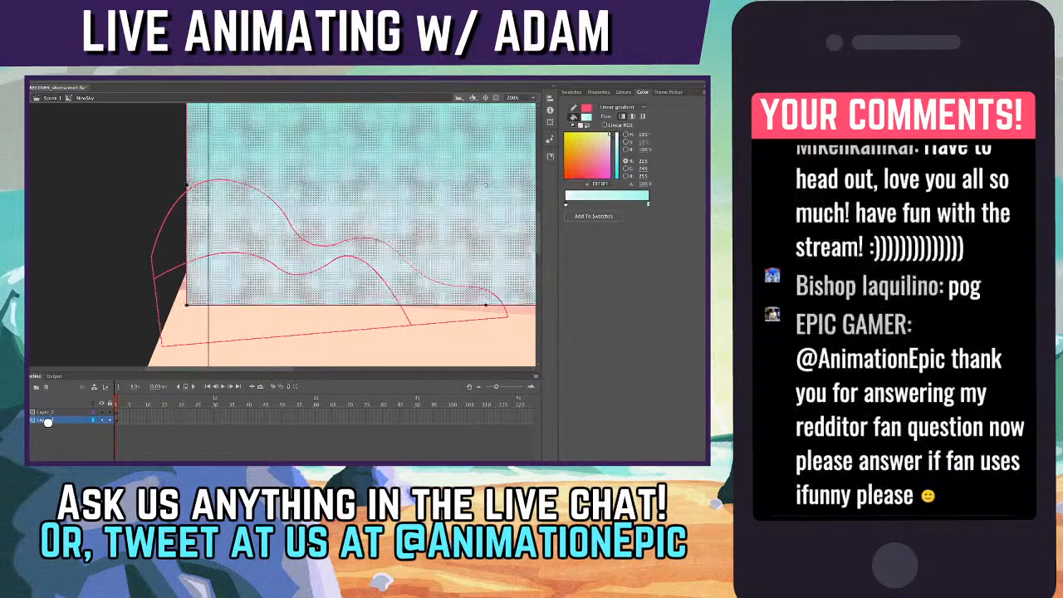
# - Lock the sky layer, undo the trial white-to-aqua fill of the whole cloud and extend the shading edge past its base
pyautogui.hotkey('ctrl', 'a')
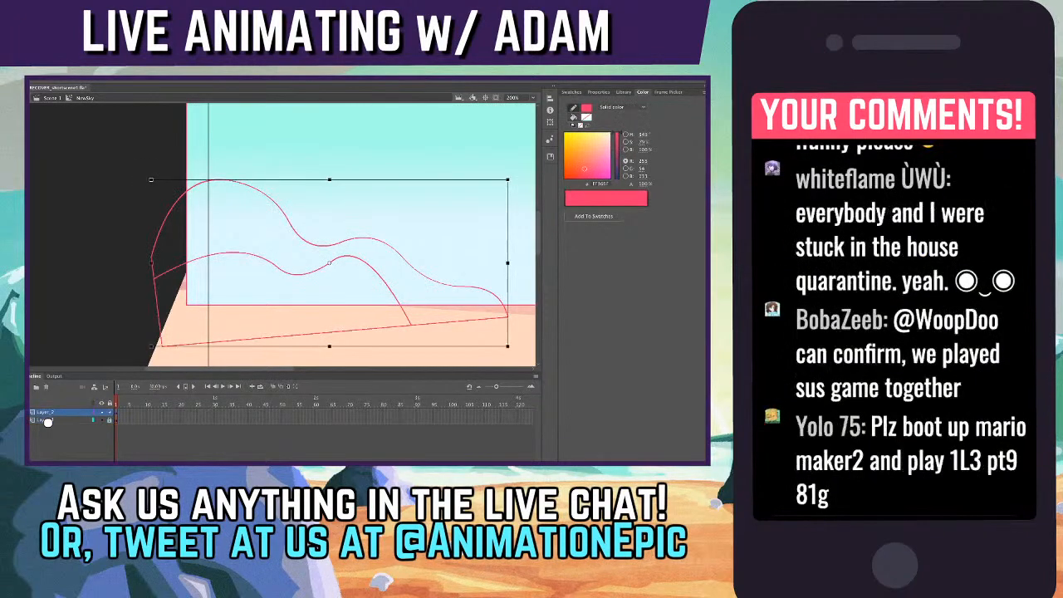
pyautogui.hotkey('ctrl', 'shift', 'a')
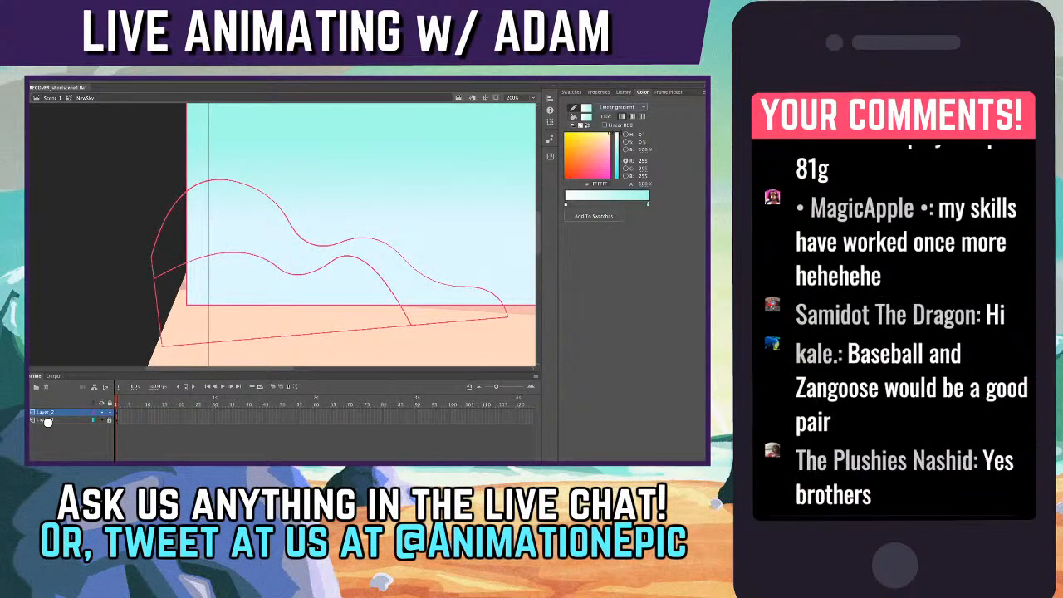
pyautogui.press('super+z')
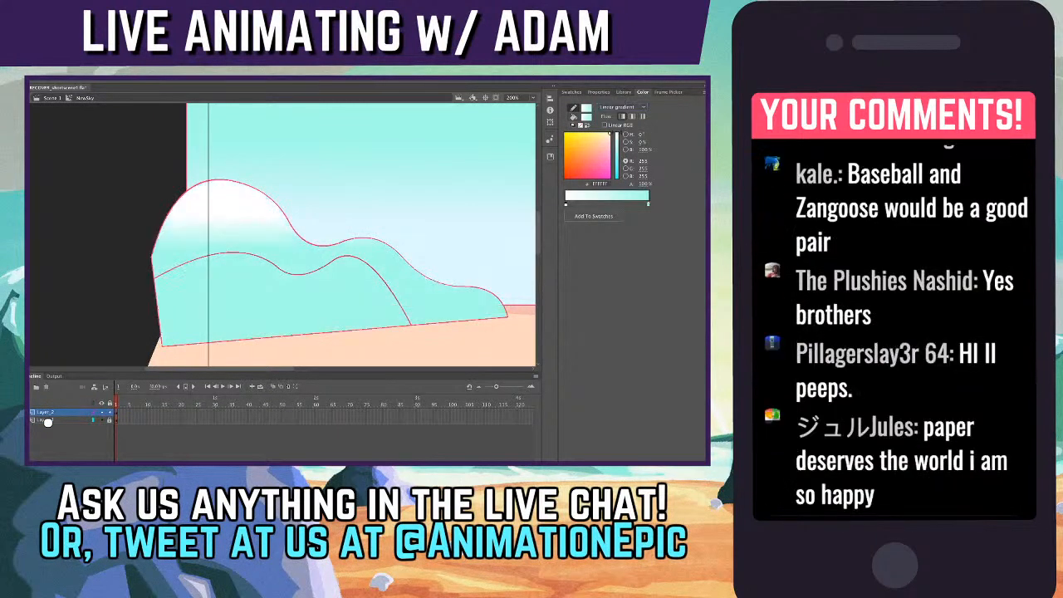
pyautogui.press('super+shift+z')
pyautogui.press('super+z')
pyautogui.press('super+z')
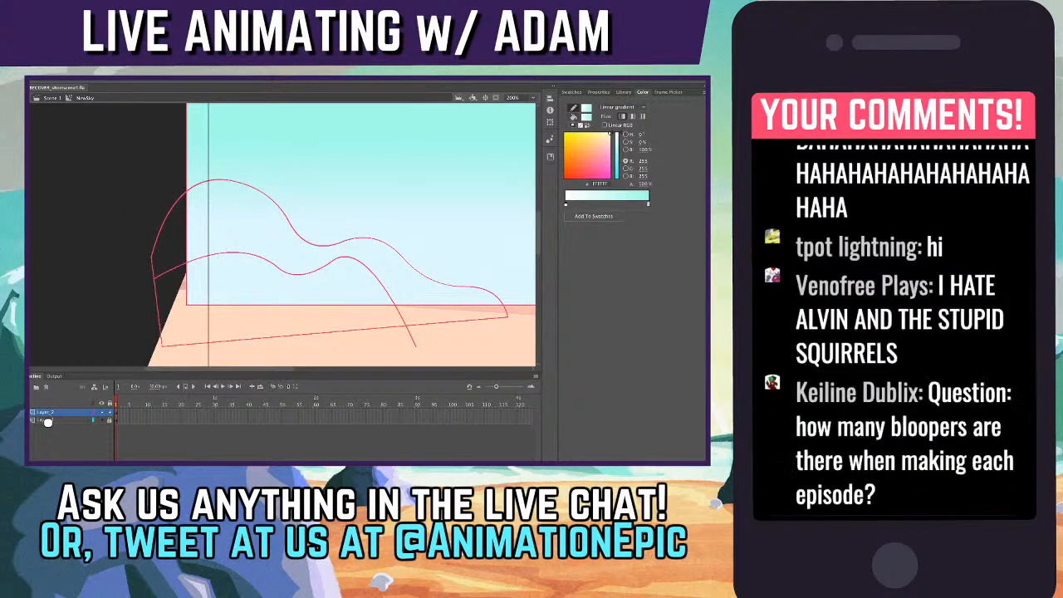
# - Try white-to-aqua gradient fills of different spread on the upper part of the cloud and undo them
pyautogui.press('super+y')
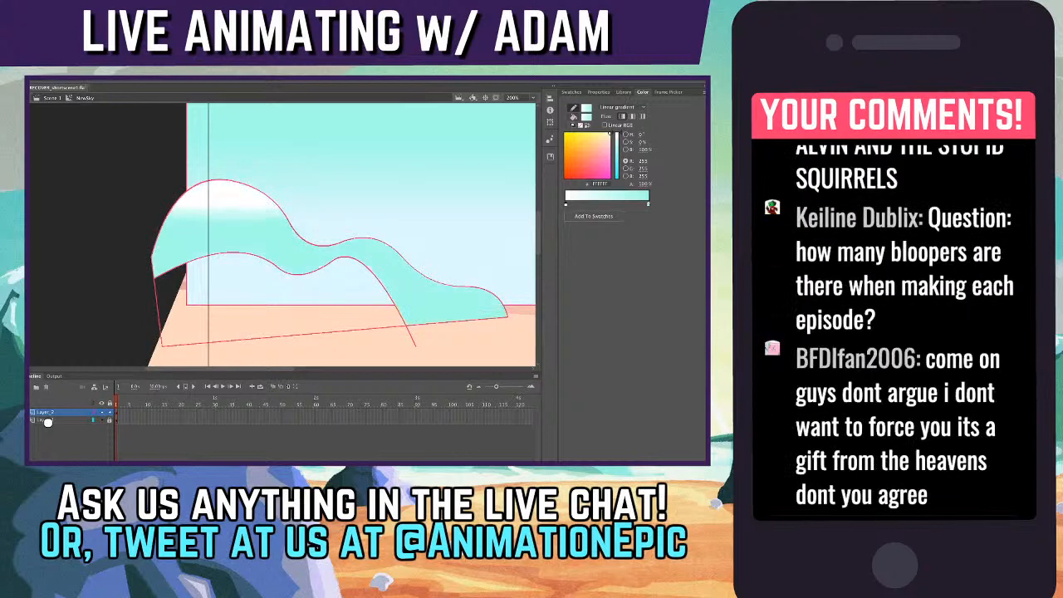
pyautogui.press('super+z')
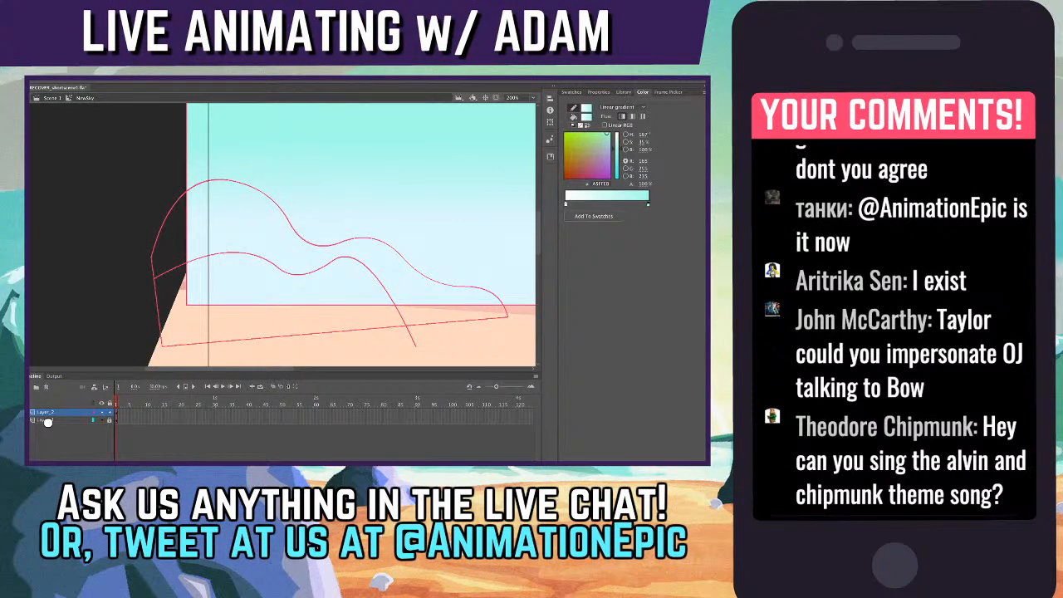
pyautogui.press('super+z')
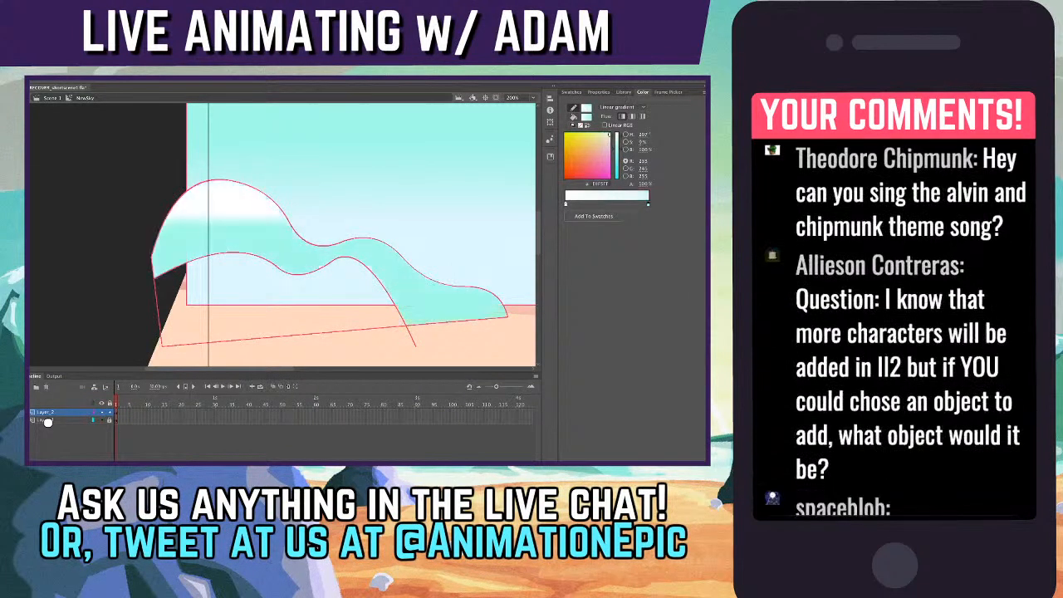
pyautogui.hotkey('ctrl', 'z')
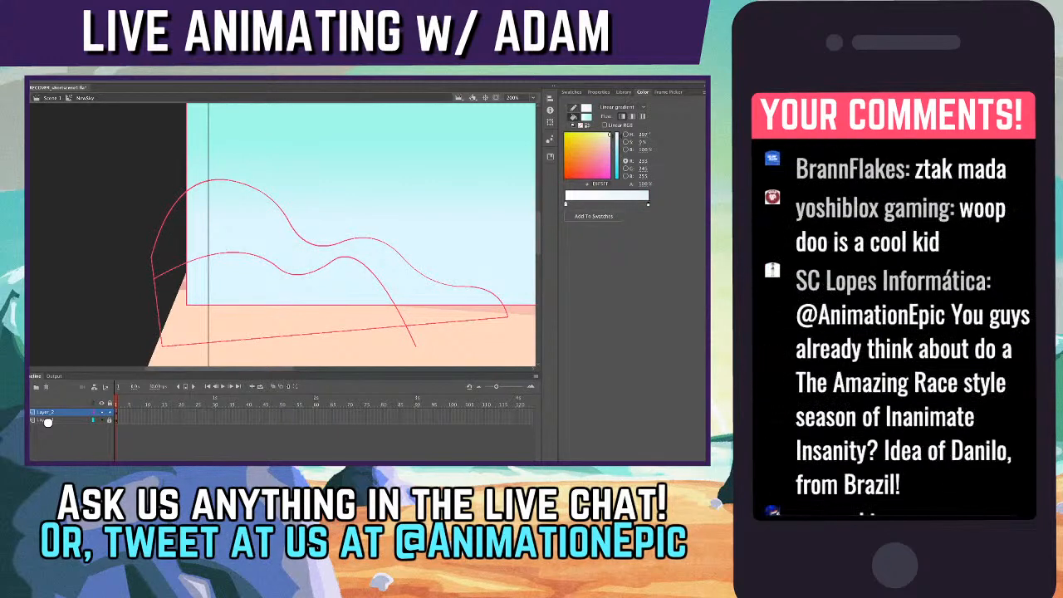
pyautogui.press('super+y')
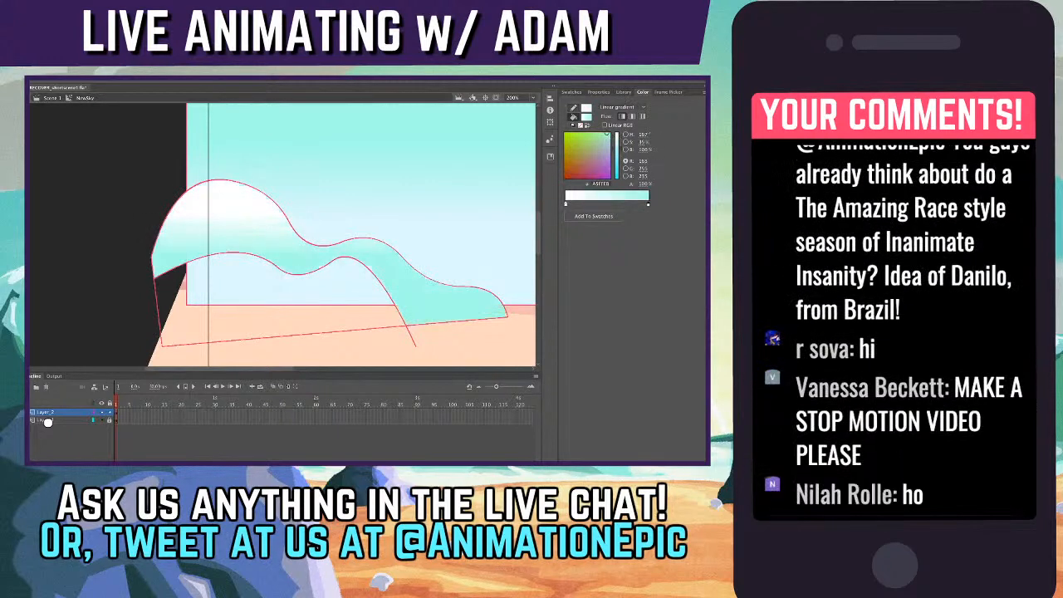
pyautogui.hotkey('ctrl', 'z')
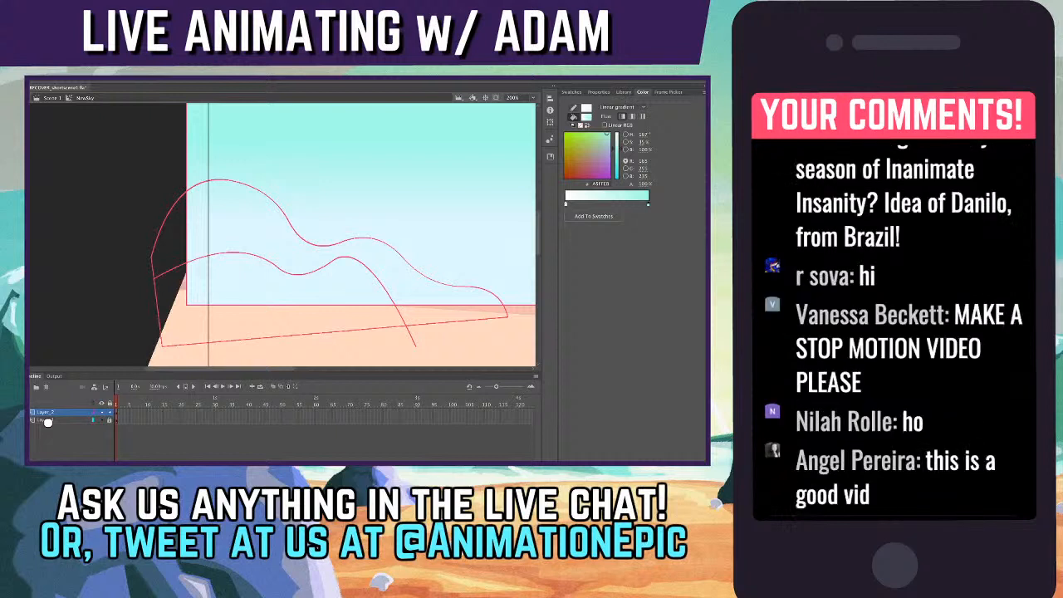
# - Fill the cloud's upper part with a white to pale blue gradient and its shaded part with pale blue to greyish blue
pyautogui.hotkey('ctrl', 'y')
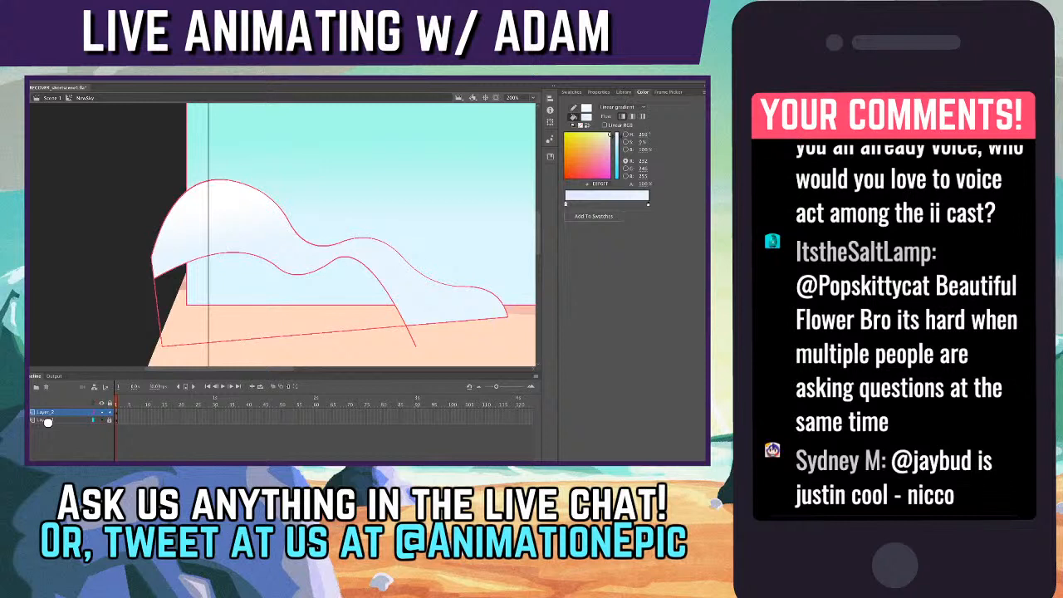
pyautogui.moveTo(610, 134); pyautogui.dragTo(604, 141)
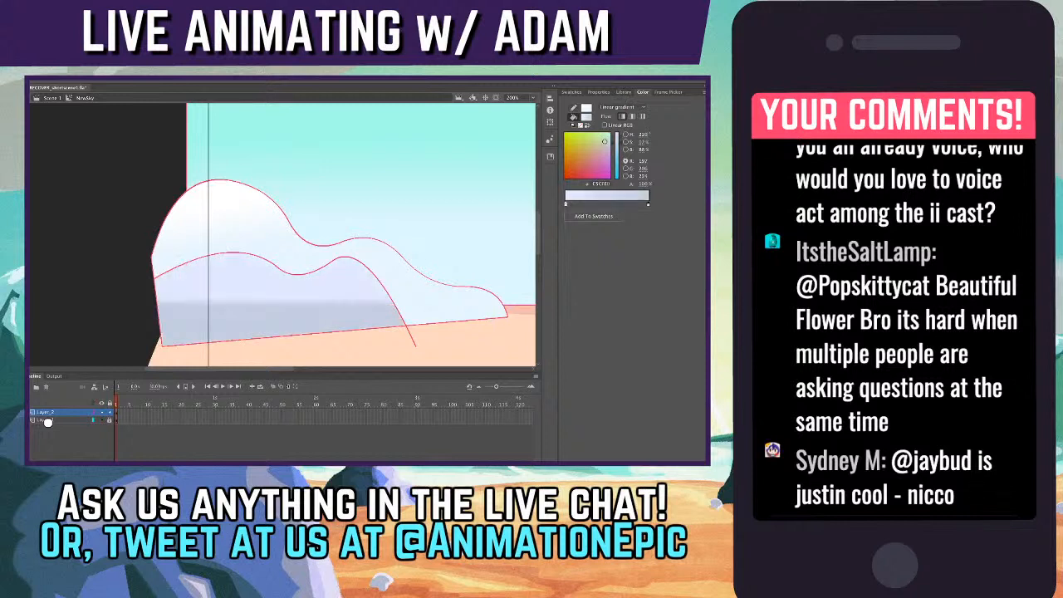
pyautogui.press('super+z')
pyautogui.press('super+z')
pyautogui.press('super+z')
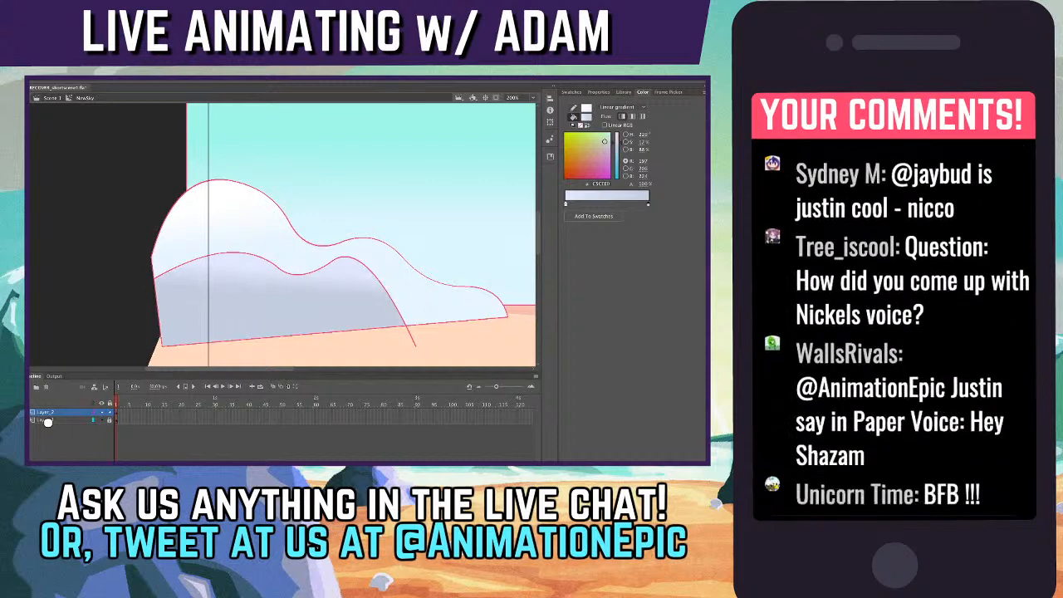
# - Delete the red outlines of the cloud, keeping both gradient-filled areas
pyautogui.hotkey('ctrl', '-')
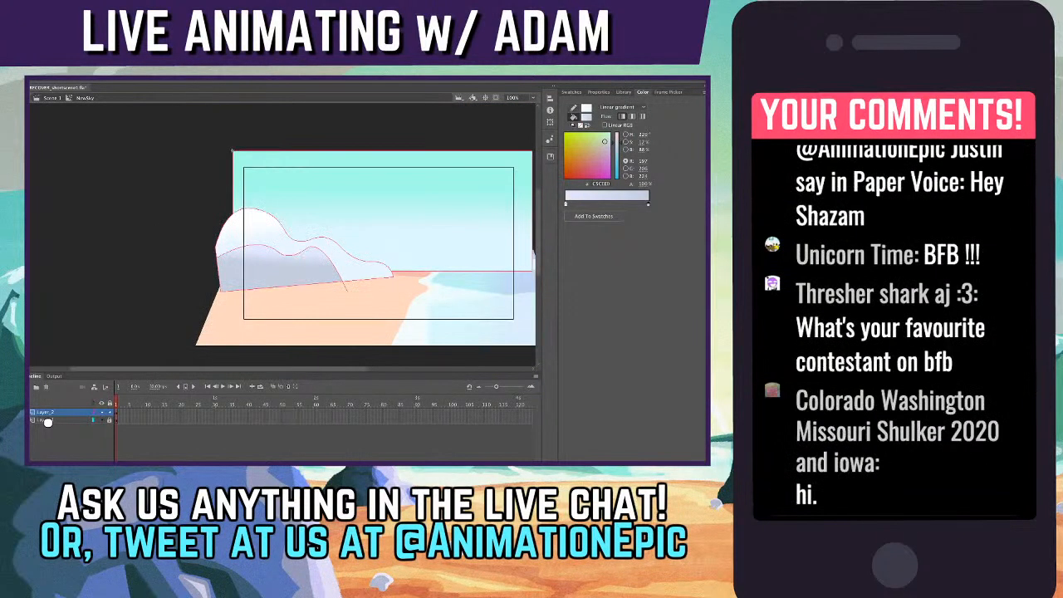
pyautogui.hotkey('ctrl', 'a')
pyautogui.hotkey('ctrl', '=')
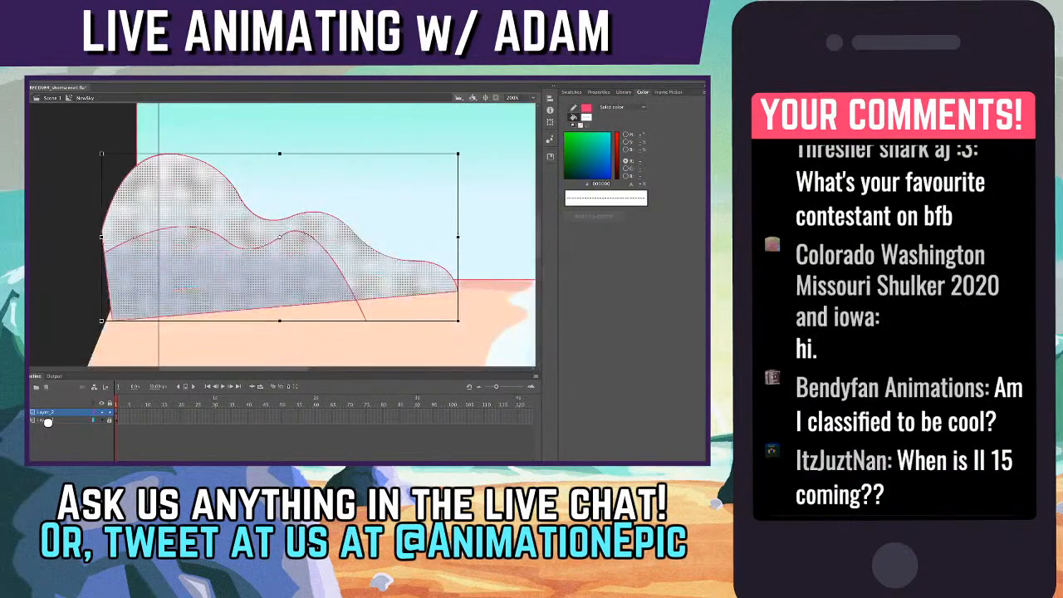
pyautogui.keyDown('shift'); pyautogui.click(233, 274); pyautogui.keyUp('shift')
pyautogui.keyDown('shift'); pyautogui.click(178, 193); pyautogui.keyUp('shift')
pyautogui.press('Delete')
pyautogui.hotkey('ctrl', '-')
pyautogui.hotkey('ctrl', '=')
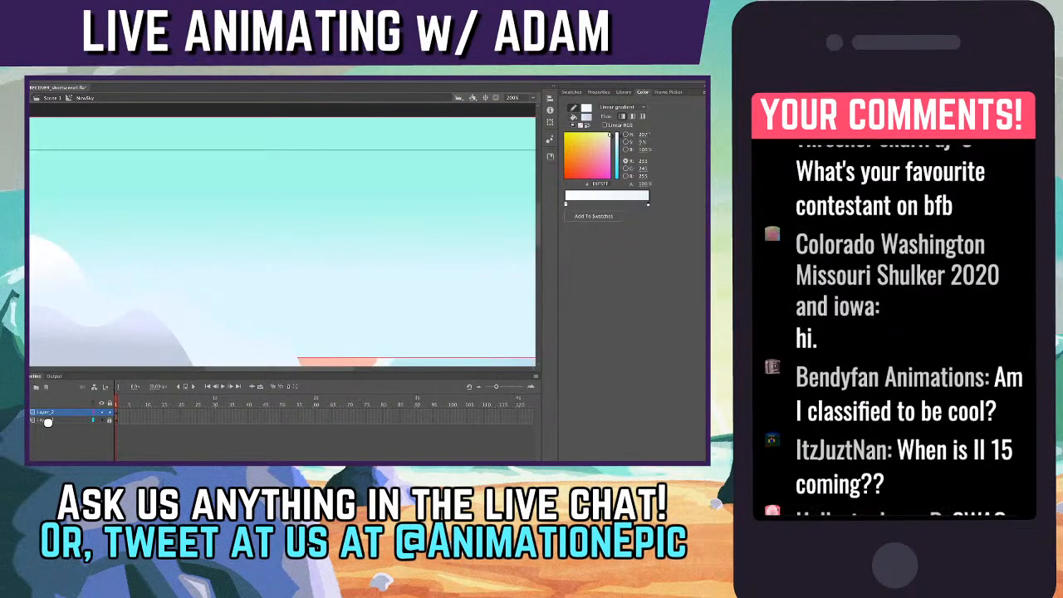
# - Check the cloud in the main scene, reopen the NewSky symbol and group the cloud's shapes
pyautogui.hotkey('ctrl', '-')
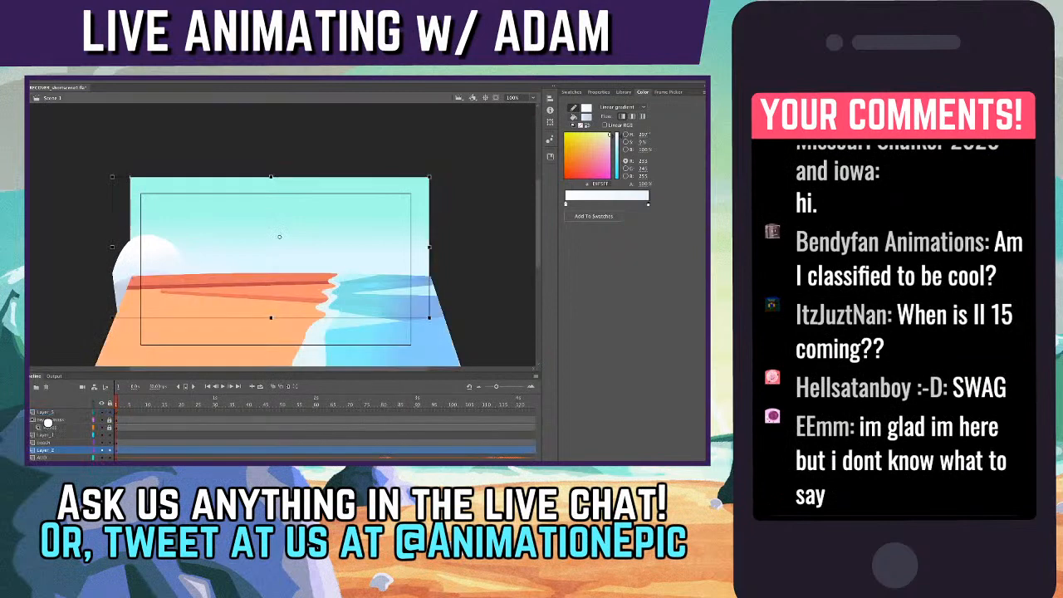
pyautogui.hotkey('ctrl', 'a')
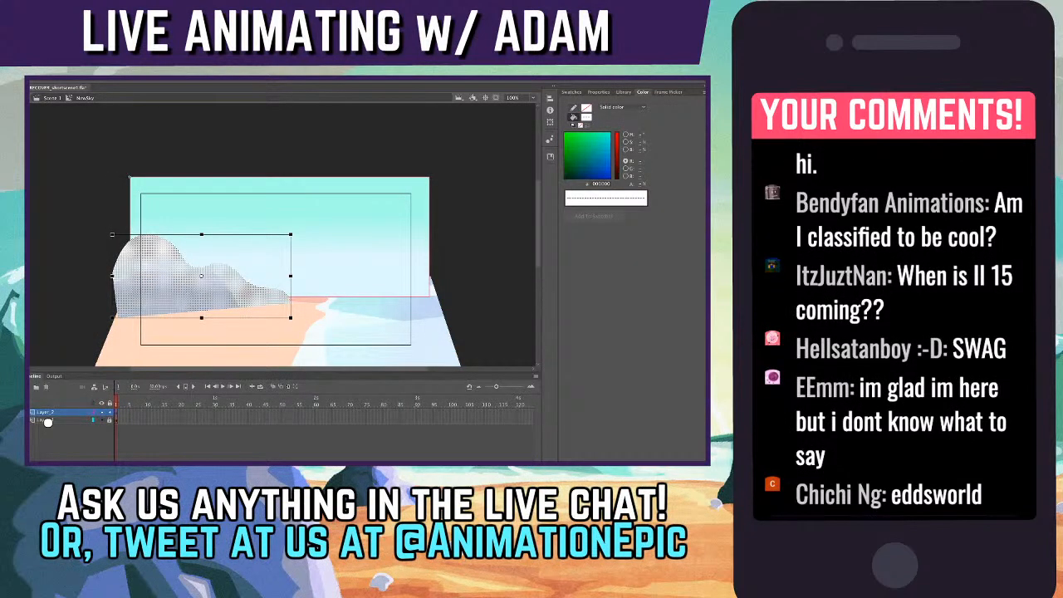
pyautogui.hotkey('ctrl', 'g')
pyautogui.hotkey('ctrl', '=')
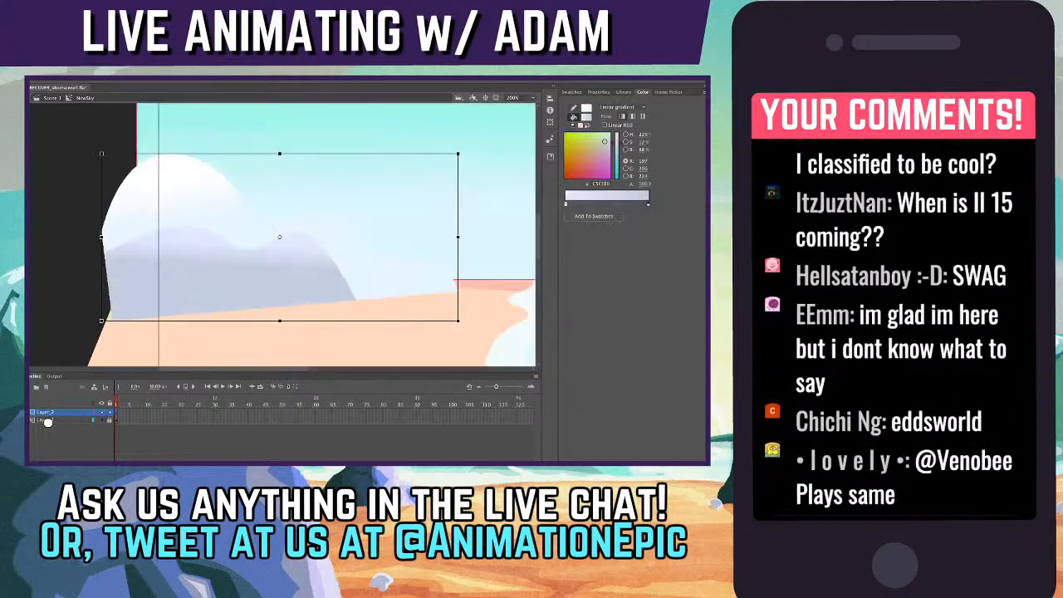
# - Flatten the cloud vertically to about 163 px high and nudge it slightly to the right
pyautogui.moveTo(280, 321); pyautogui.dragTo(280, 306)
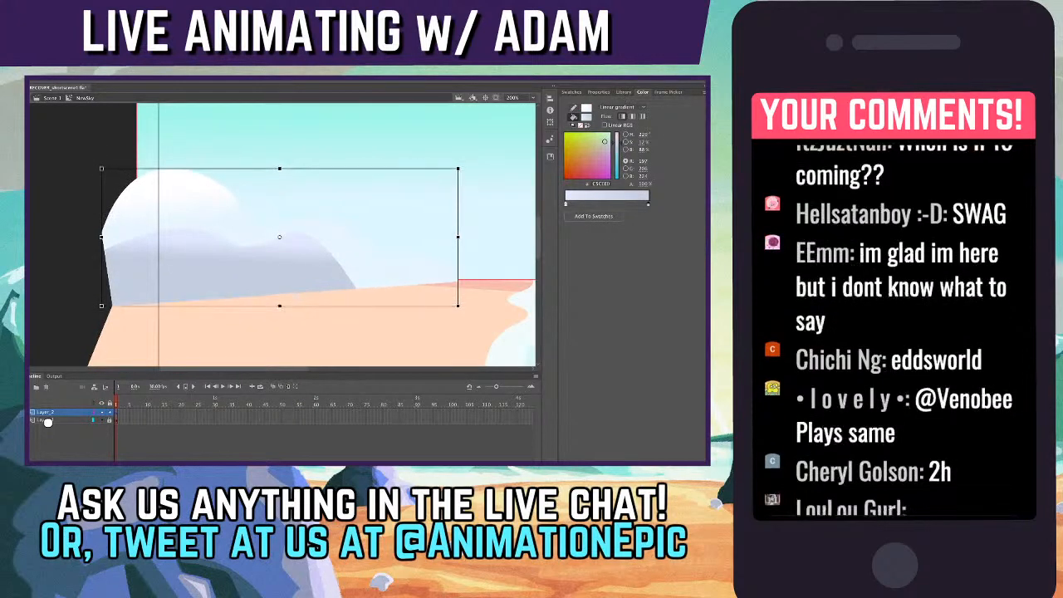
pyautogui.moveTo(298, 271)
pyautogui.mouseDown()
pyautogui.moveTo(304, 257)
pyautogui.moveTo(303, 272)
pyautogui.mouseUp()
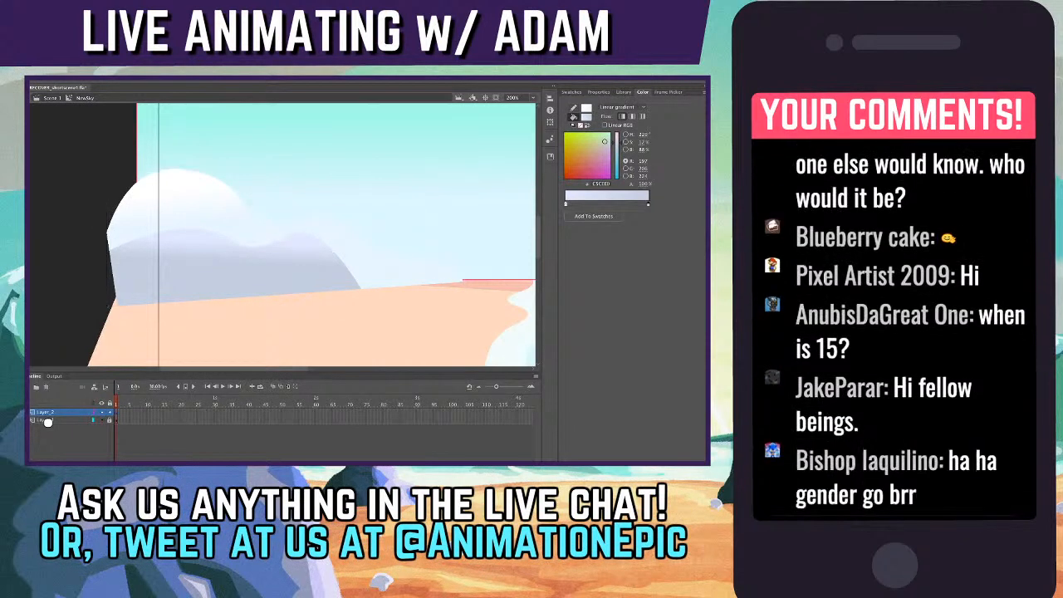
pyautogui.press('super+1')
pyautogui.press('super+shift+a')
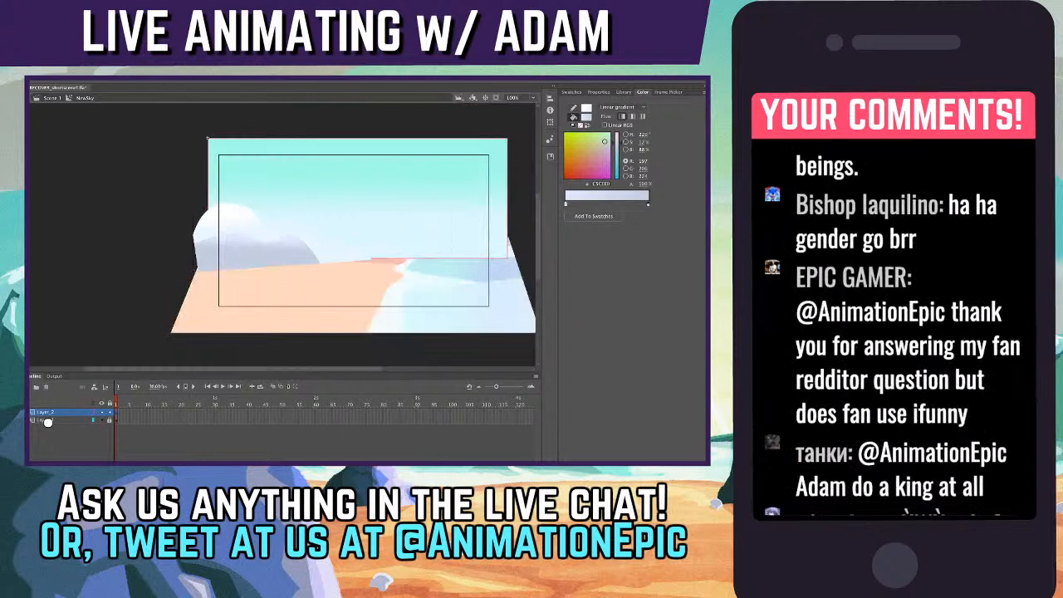
# - Try the Darken, Lighten and Screen blending modes on the Cloud movie clip in NewSky
pyautogui.press('super+a')
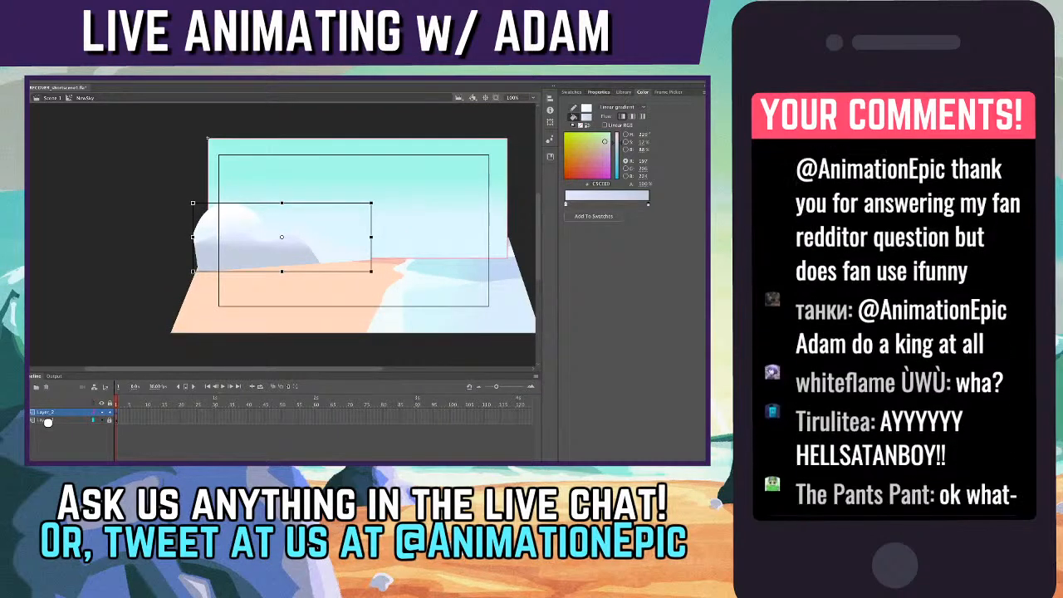
pyautogui.press('super+F3')
pyautogui.press('Down')
pyautogui.press('Down')
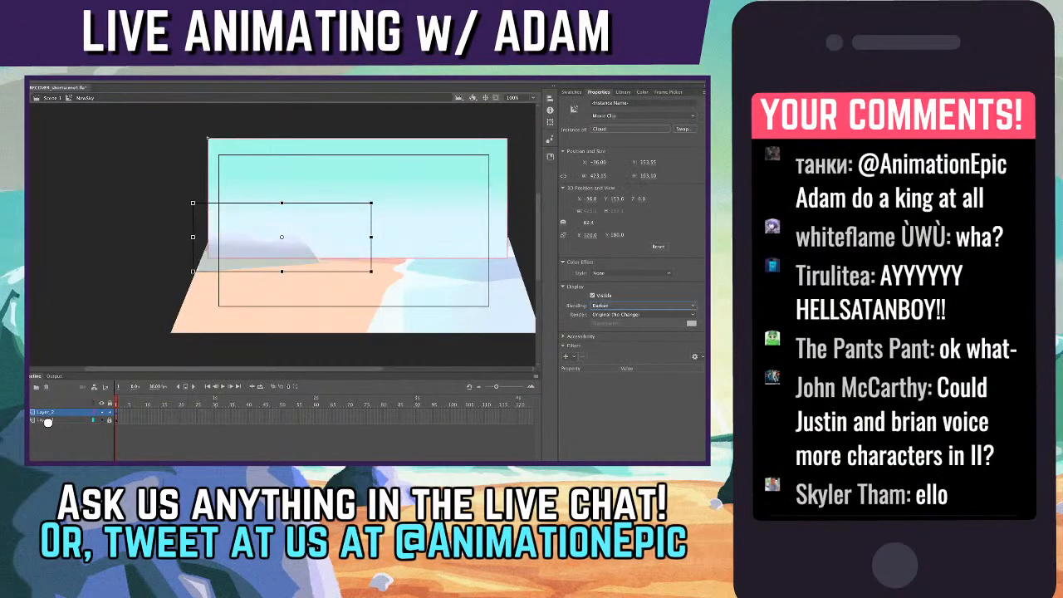
pyautogui.press('Down')
pyautogui.press('Down')
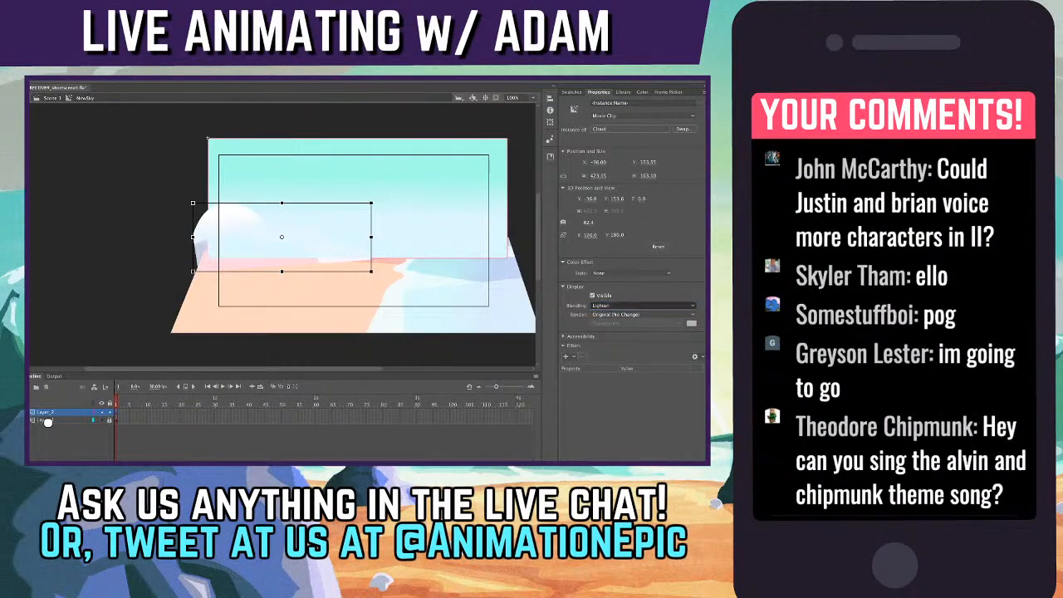
pyautogui.press('Down')
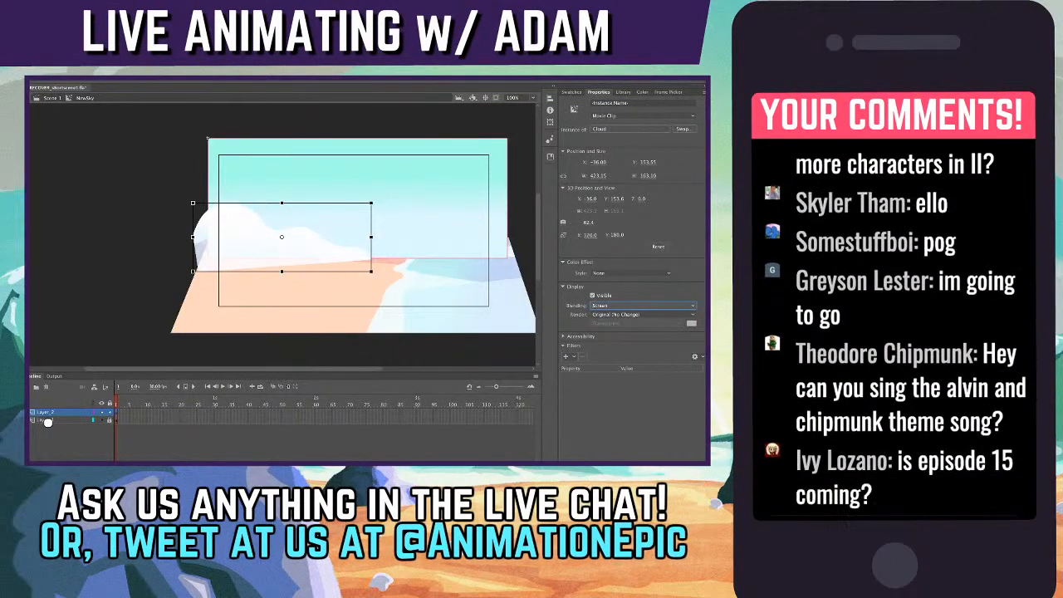
# - Raise the cloud to Y 93.5 inside NewSky and check how the sky looks in the main scene
pyautogui.press('Escape')
pyautogui.hotkey('ctrl', 'e')
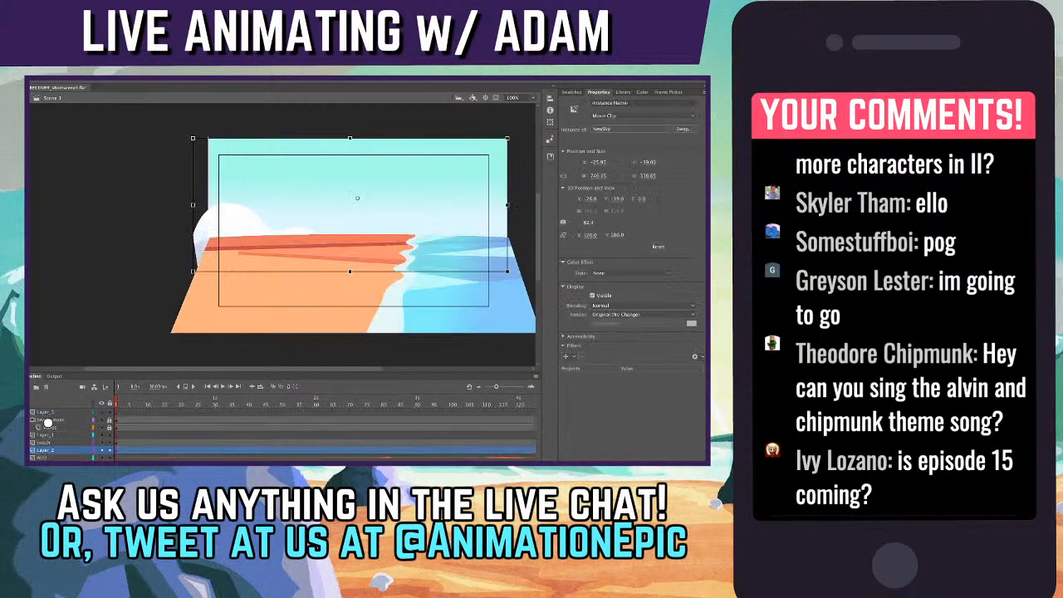
pyautogui.hotkey('ctrl', 'e')
pyautogui.moveTo(282, 236); pyautogui.dragTo(282, 212)
pyautogui.hotkey('ctrl', 'e')
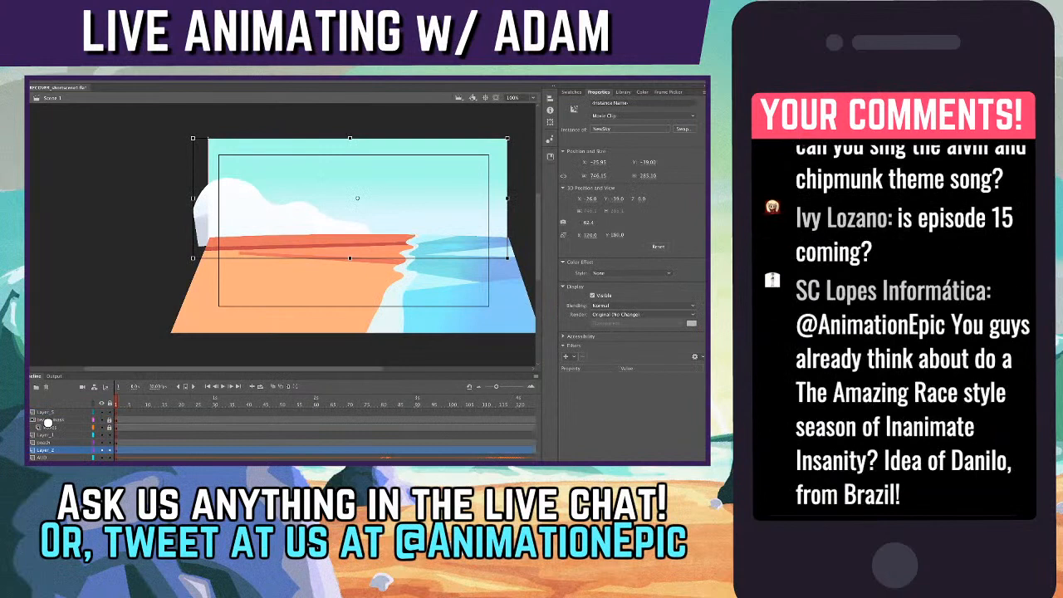
pyautogui.hotkey('ctrl', 'e')
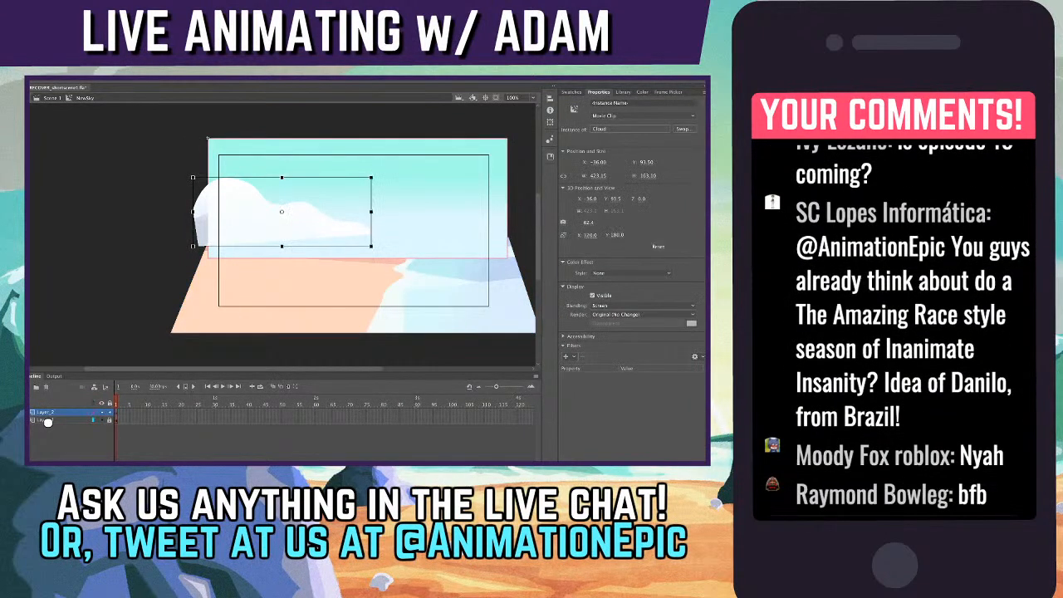
# - Try the Lighten and Overlay blending modes on the raised cloud
pyautogui.hotkey('ctrl', 'shift', 'a')
pyautogui.hotkey('ctrl', 'a')
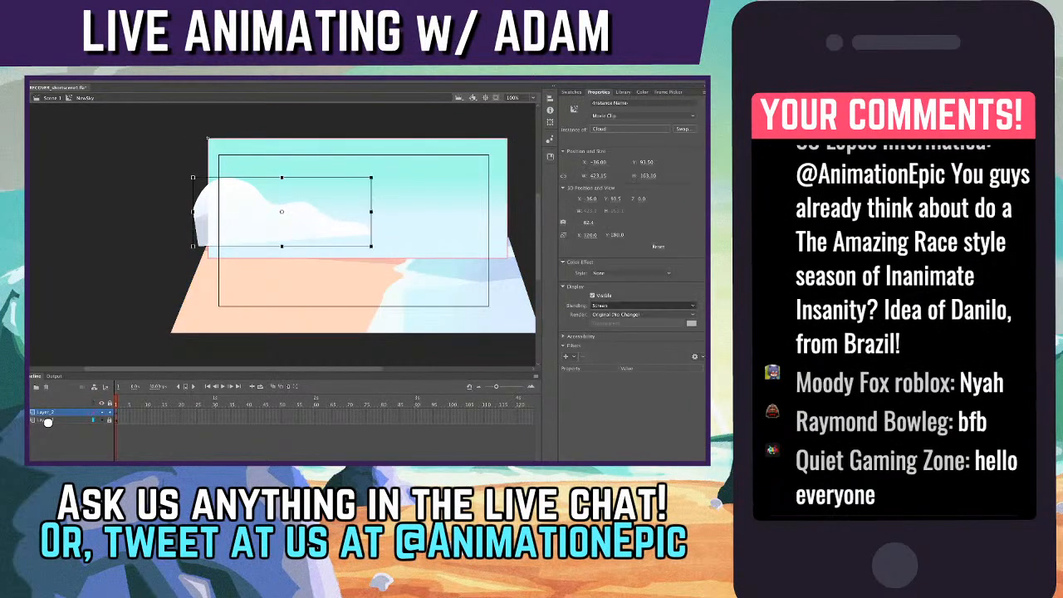
pyautogui.press('Up')
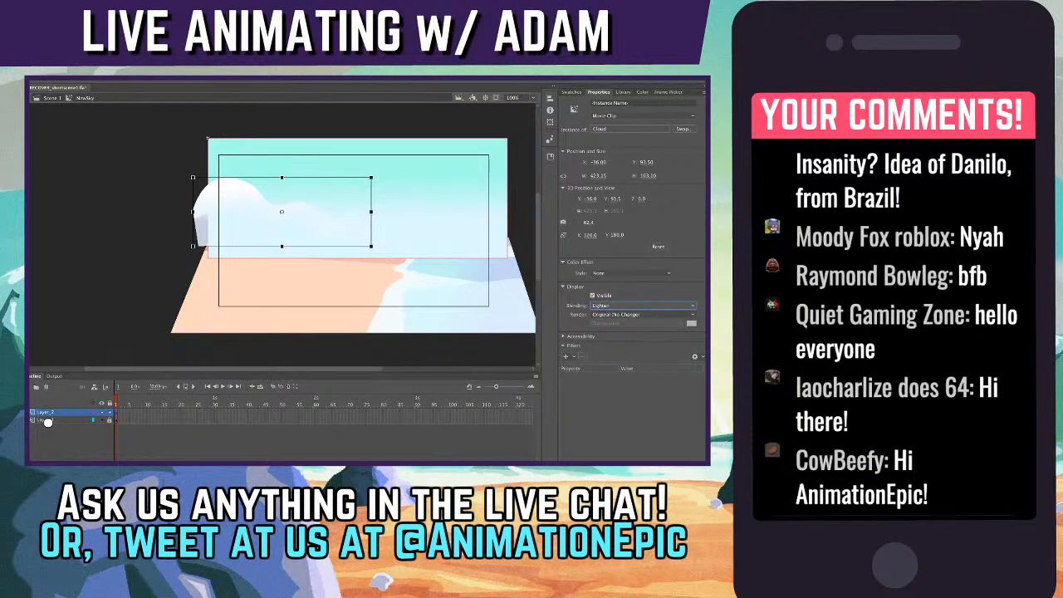
pyautogui.press('Down')
pyautogui.press('Down')
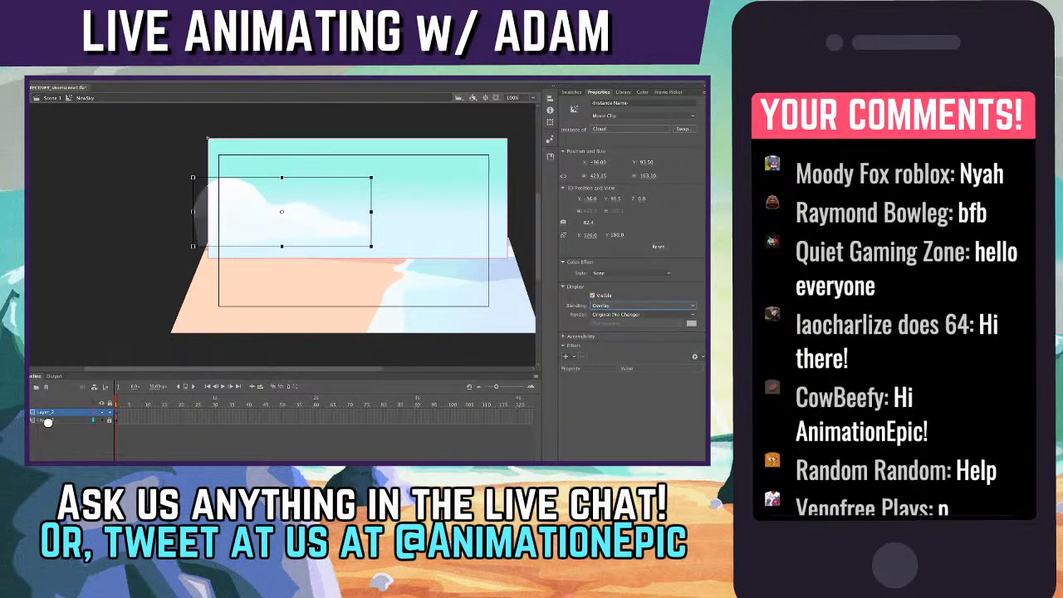
# - Preview the main scene clipped to the stage, then reduce the cloud in NewSky to about 359 by 117 px
pyautogui.press('super+e')
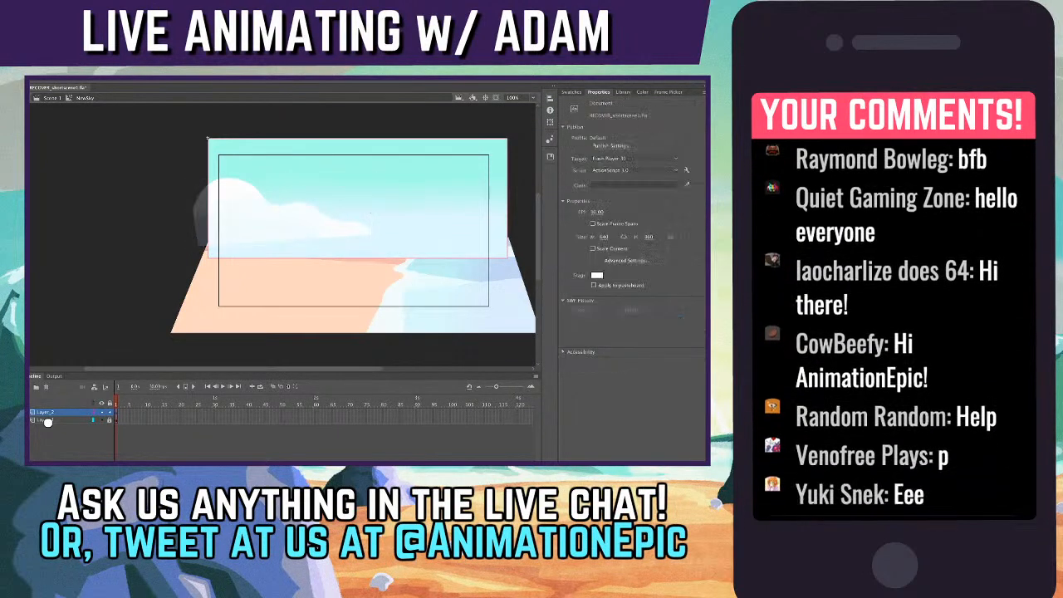
pyautogui.press('super+e')
pyautogui.press('super+a')
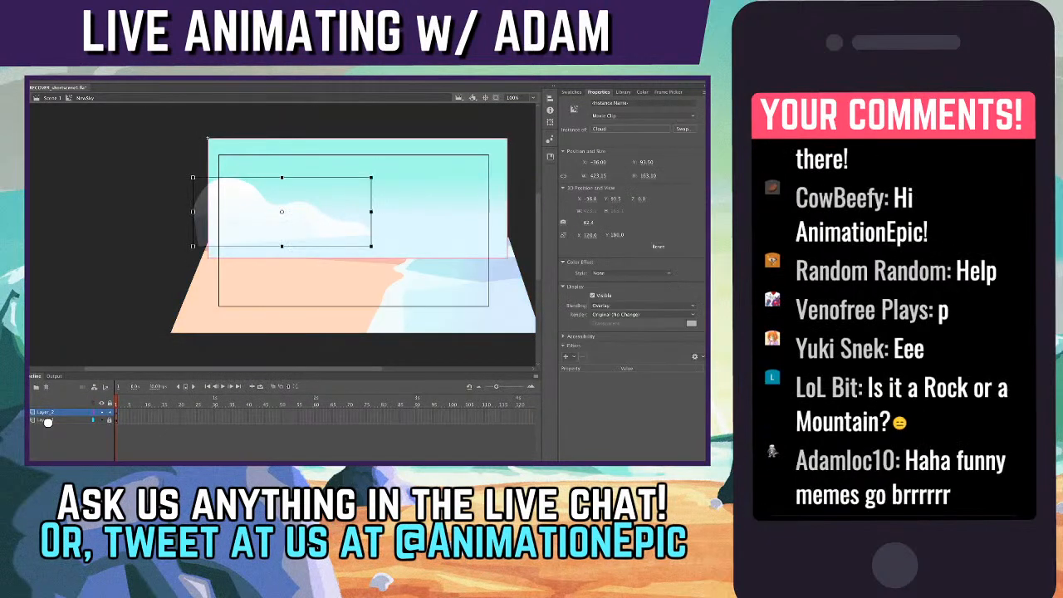
pyautogui.press('super+e')
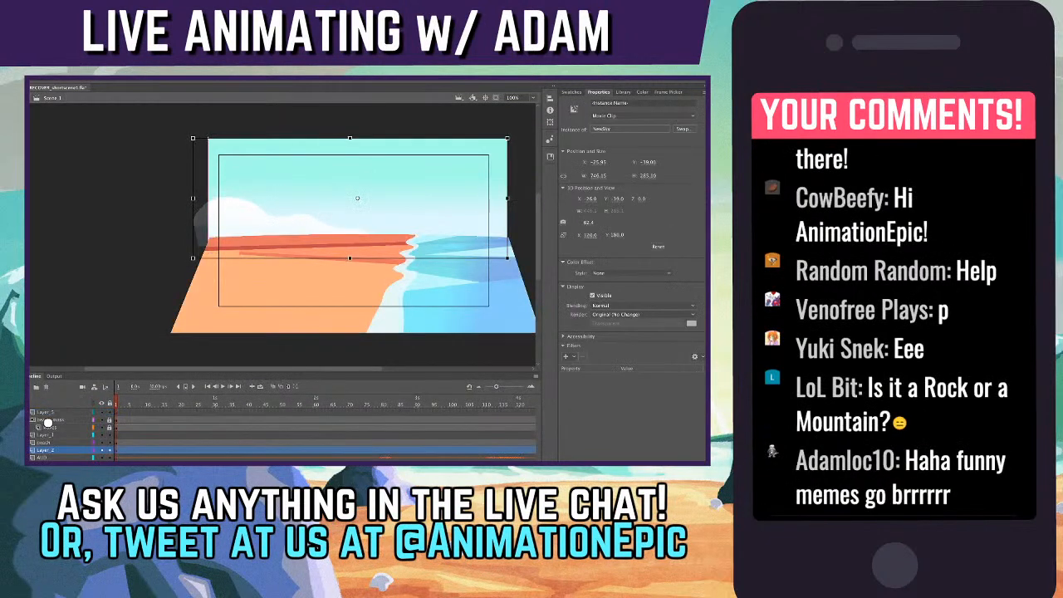
pyautogui.press('super+shift+c')
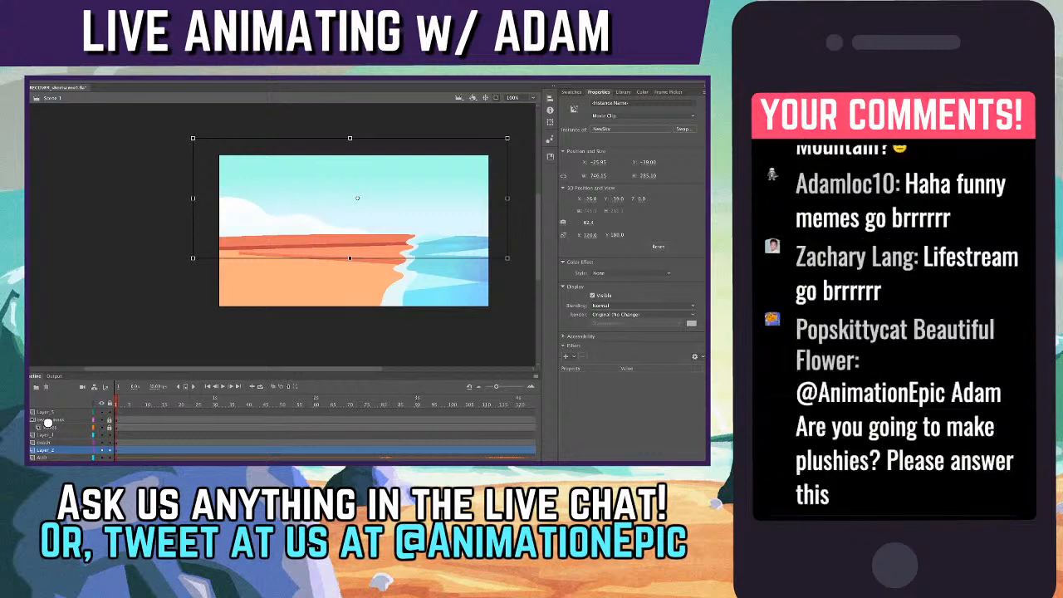
pyautogui.press('super+e')
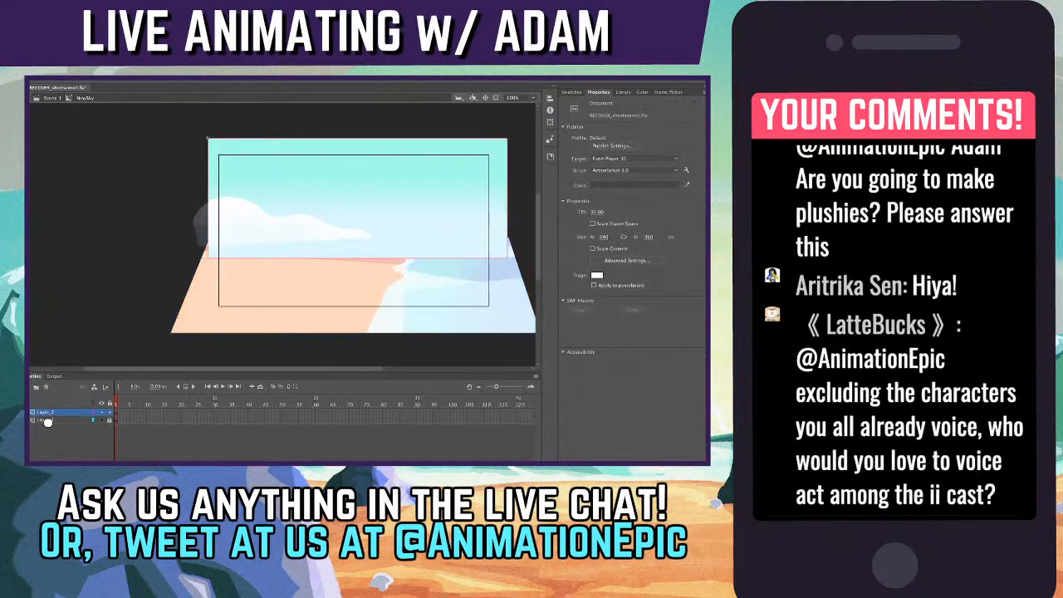
pyautogui.moveTo(372, 222); pyautogui.dragTo(358, 222)
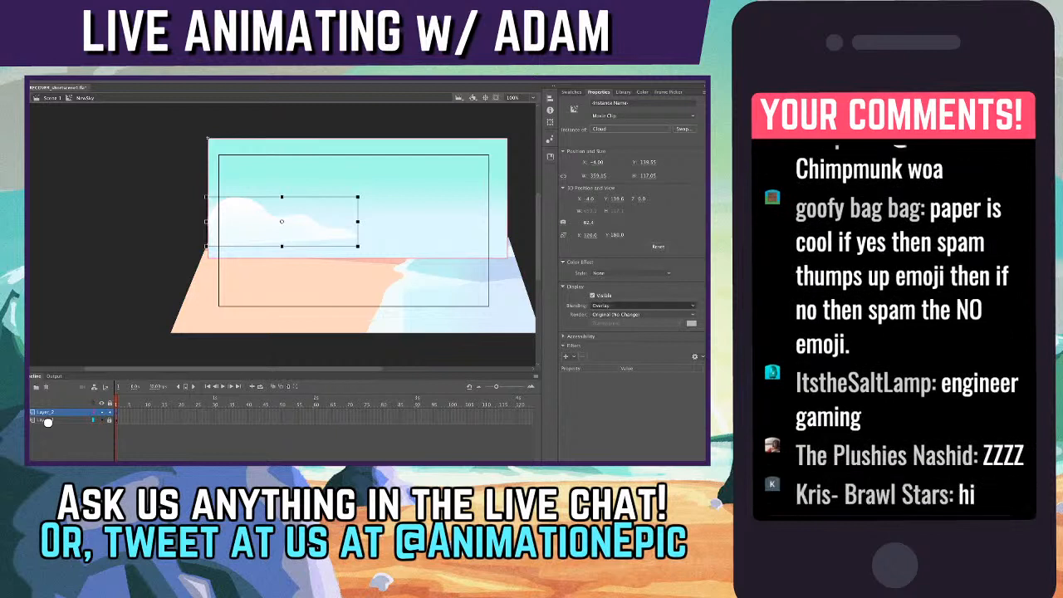
# - Try further blending modes on the reduced cloud, including Hard Light, Subtract, Difference, Invert and Erase
pyautogui.press('Down')
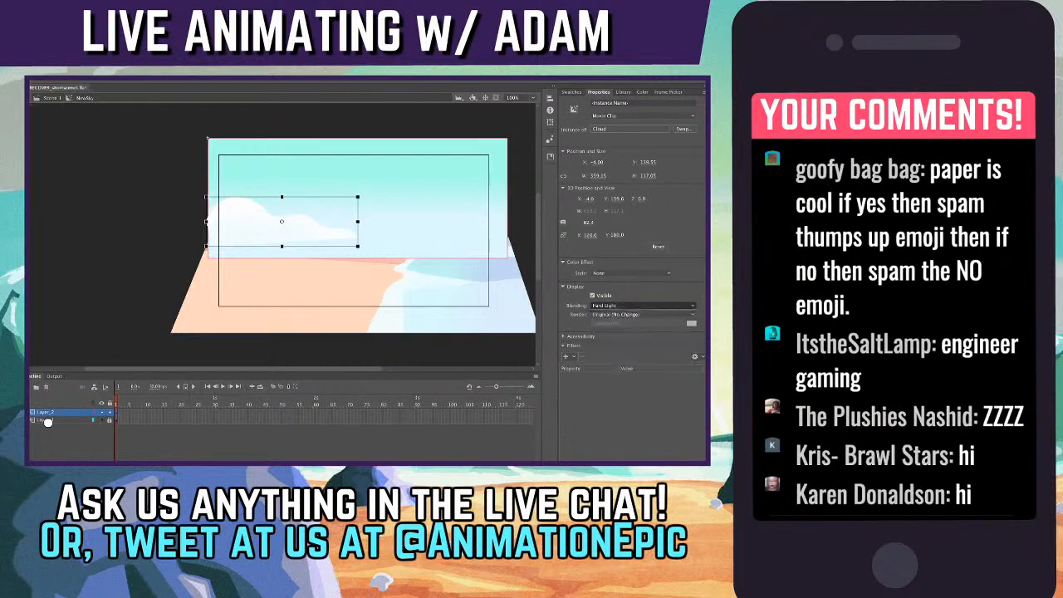
pyautogui.press('Down')
pyautogui.press('Down')
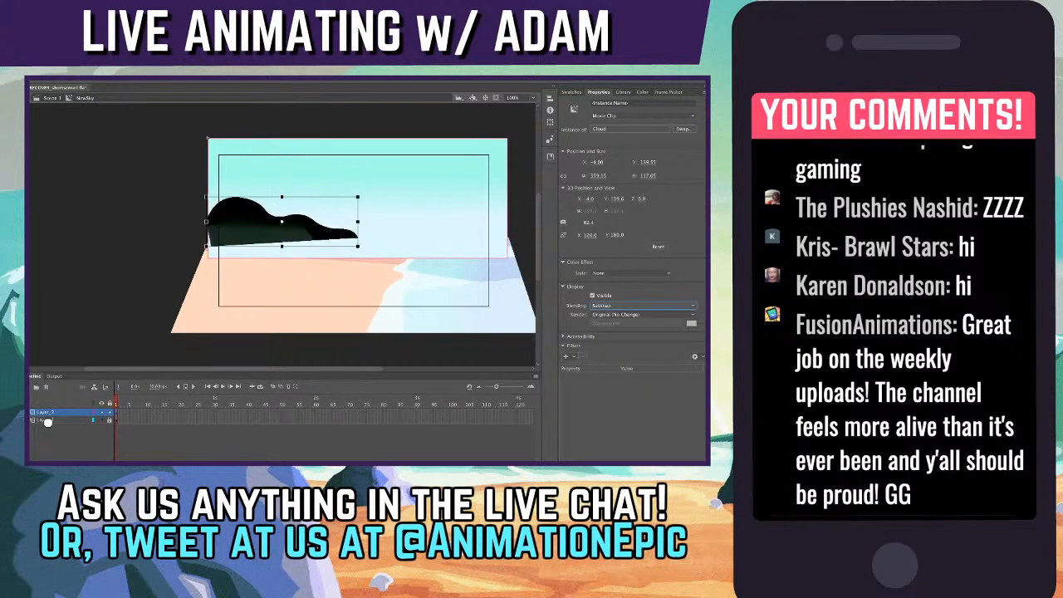
pyautogui.press('Down')
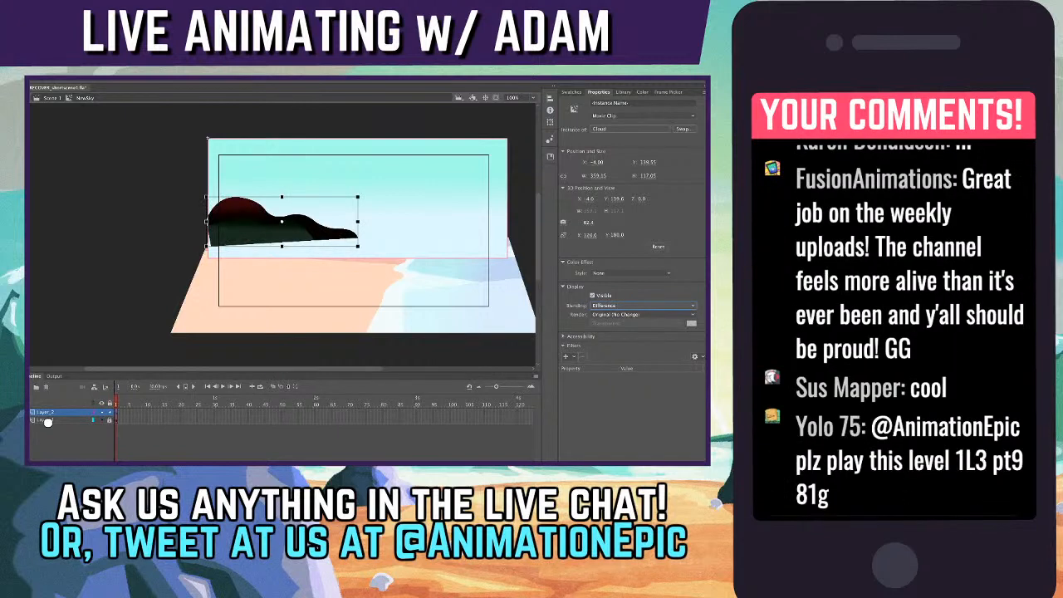
pyautogui.press('Down')
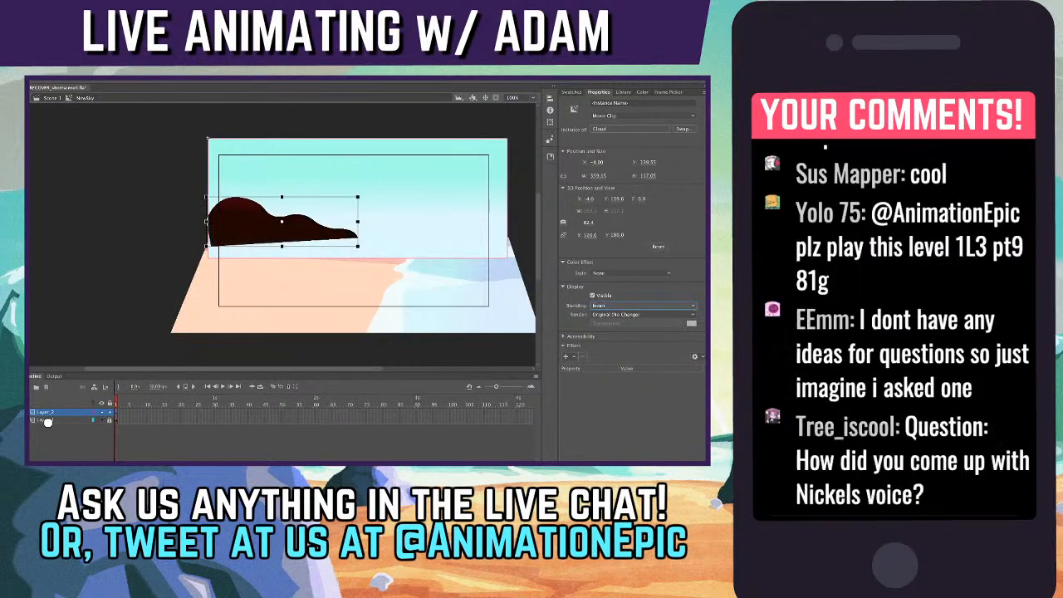
pyautogui.press('Down')
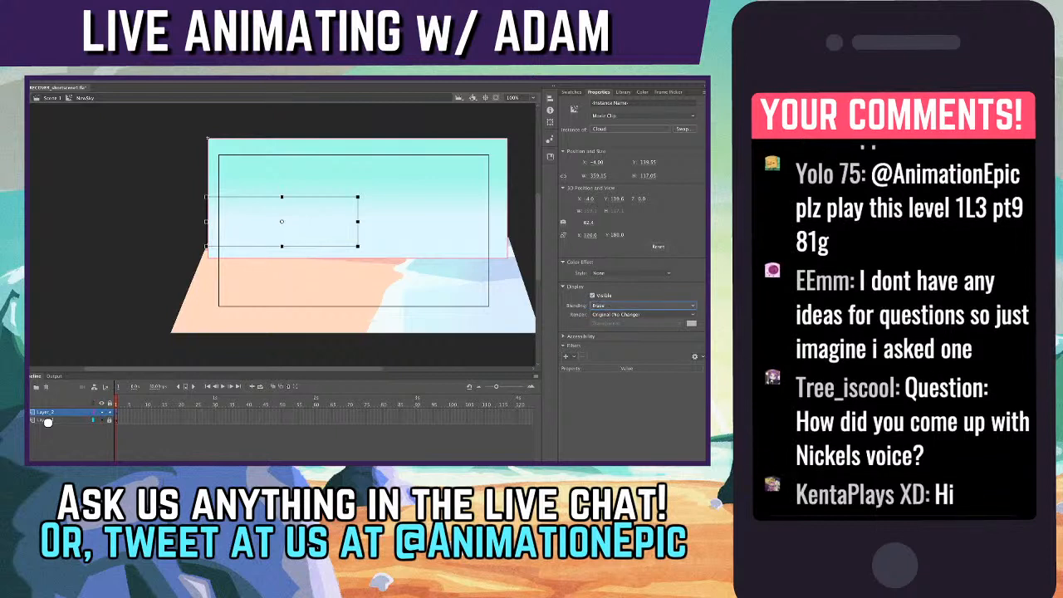
pyautogui.press('Down')
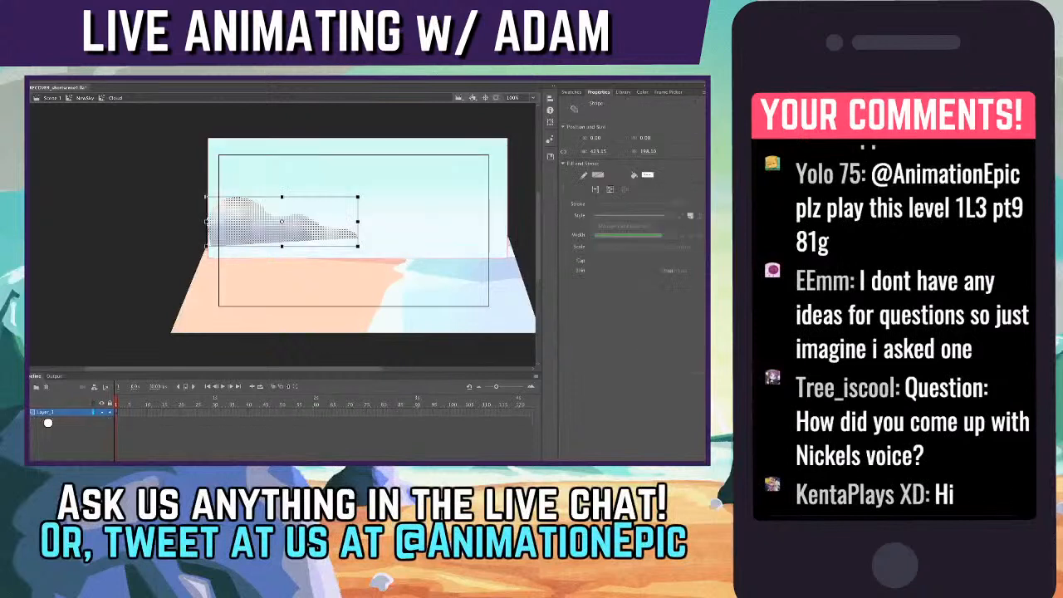
# - Inside the Cloud symbol, fill the cloud's upper part with a pale lavender to greyish-blue linear gradient and return to NewSky
pyautogui.hotkey('ctrl', 'e')
pyautogui.hscroll(-4, 282, 237)
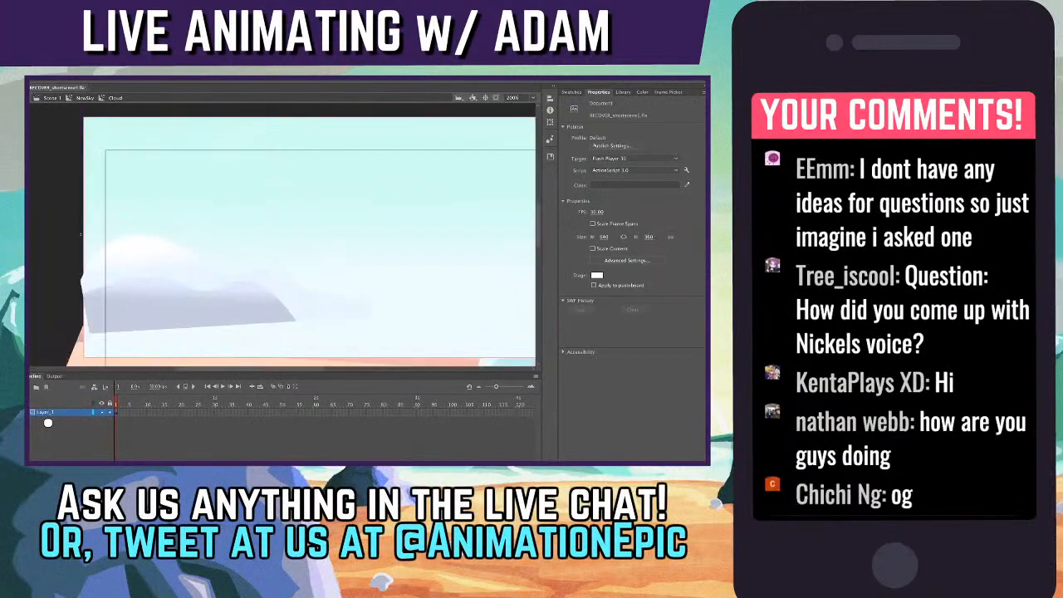
pyautogui.hotkey('ctrl', 'a')
pyautogui.hotkey('ctrl', 'shift', 'a')
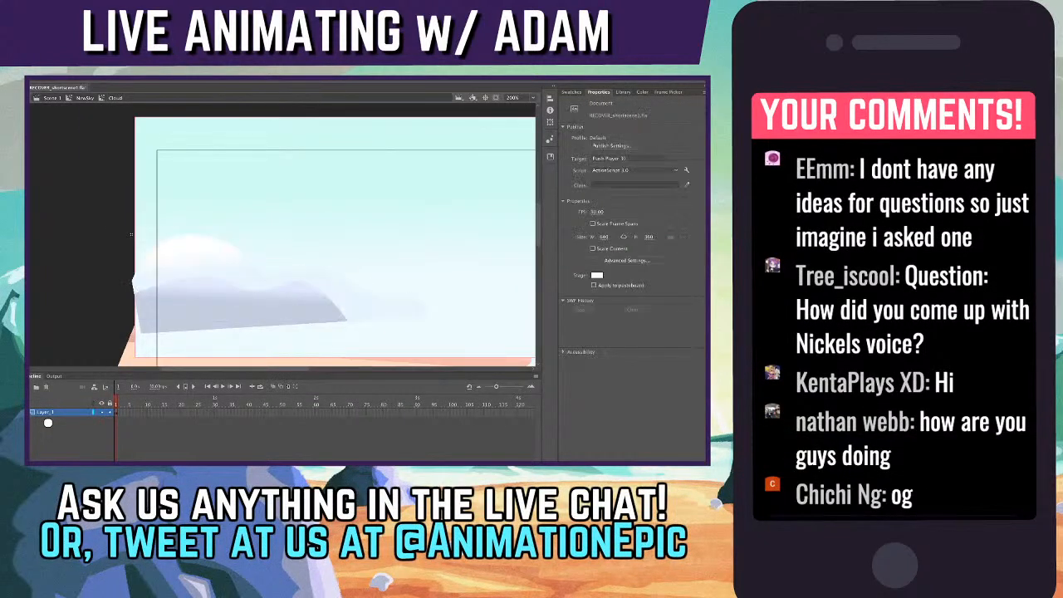
pyautogui.press('k')
pyautogui.hotkey('ctrl', 'shift', 'F9')
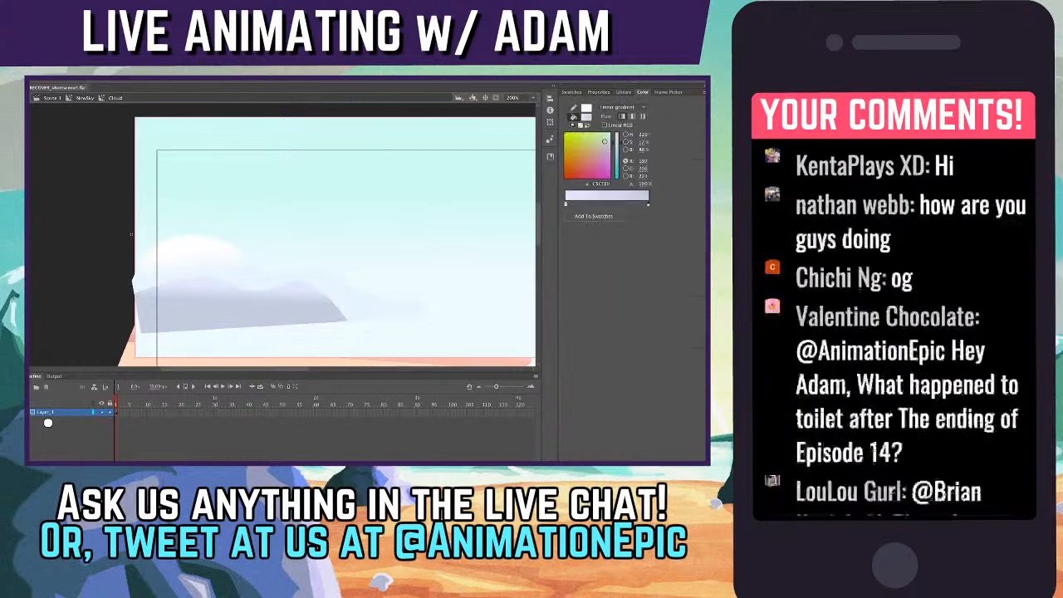
pyautogui.click(565, 204)
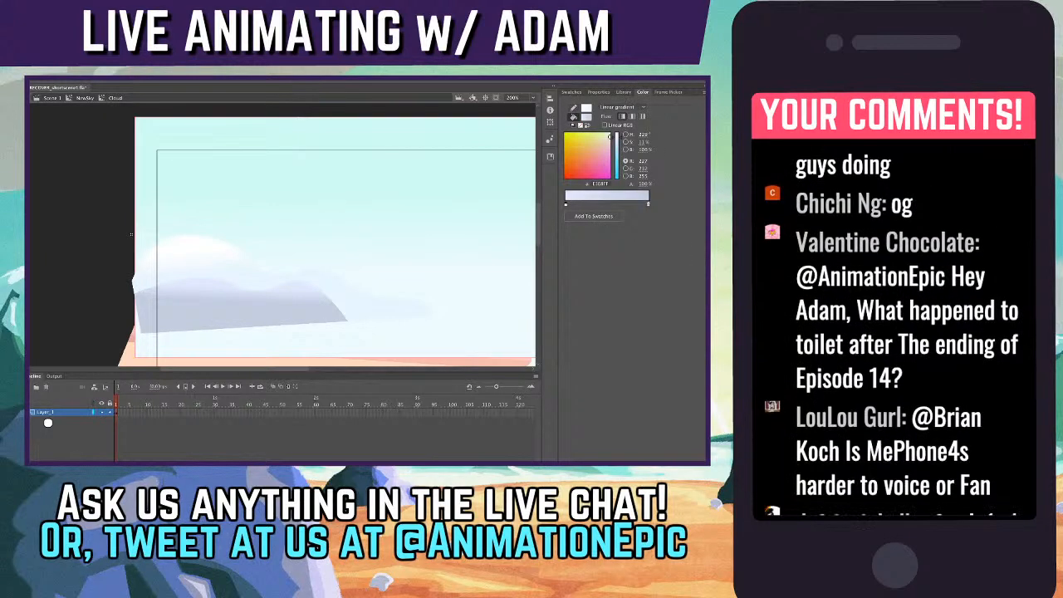
pyautogui.click(195, 258)
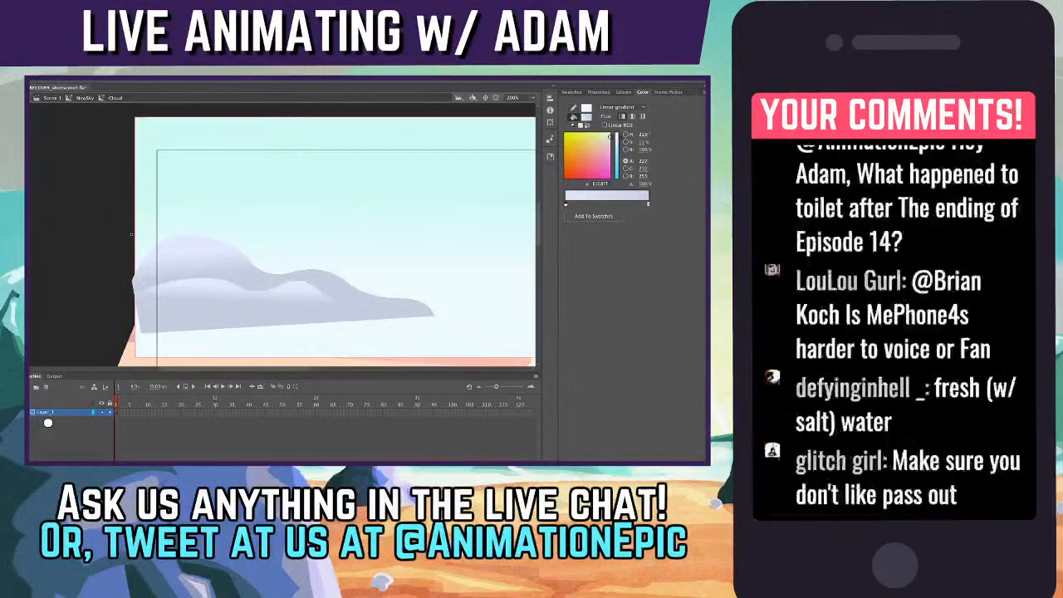
pyautogui.press('Escape')
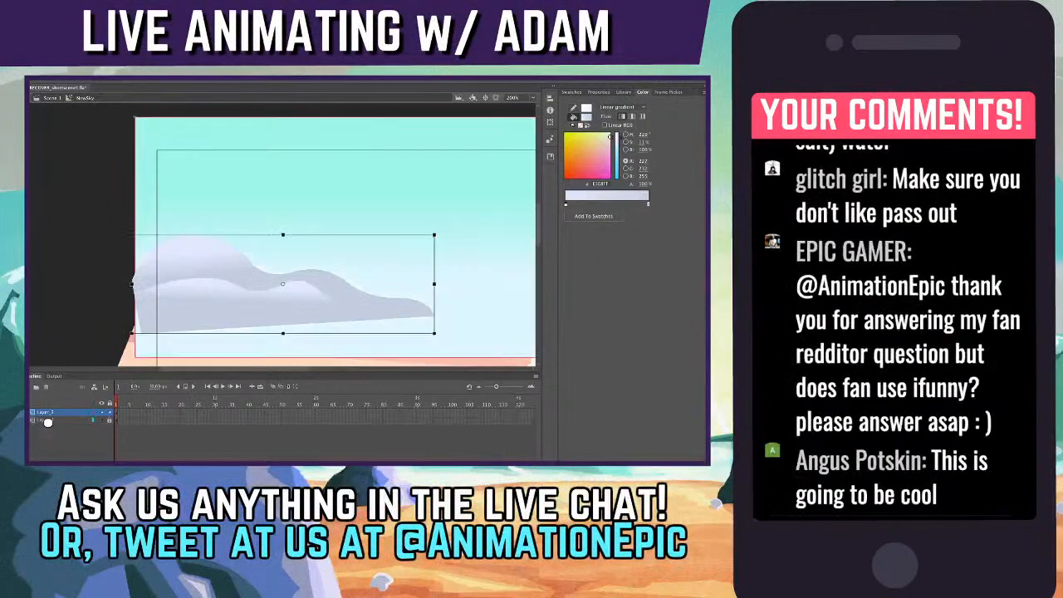
pyautogui.press('Escape')
pyautogui.hotkey('ctrl', 'e')
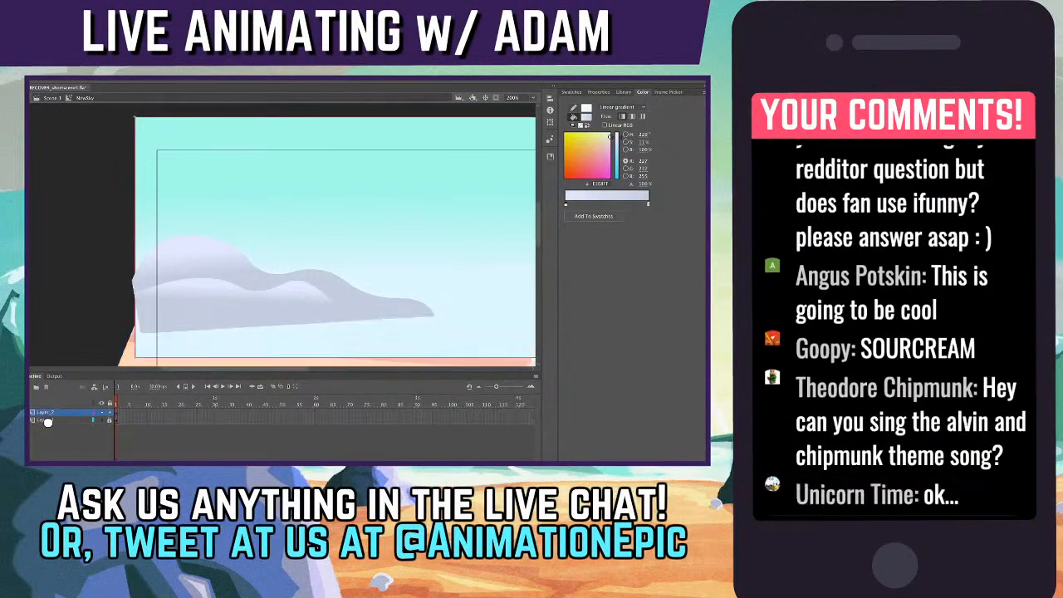
# - Set the recoloured cloud's blending mode to Multiply
pyautogui.hotkey('ctrl', 'a')
pyautogui.hotkey('ctrl', 'F3')
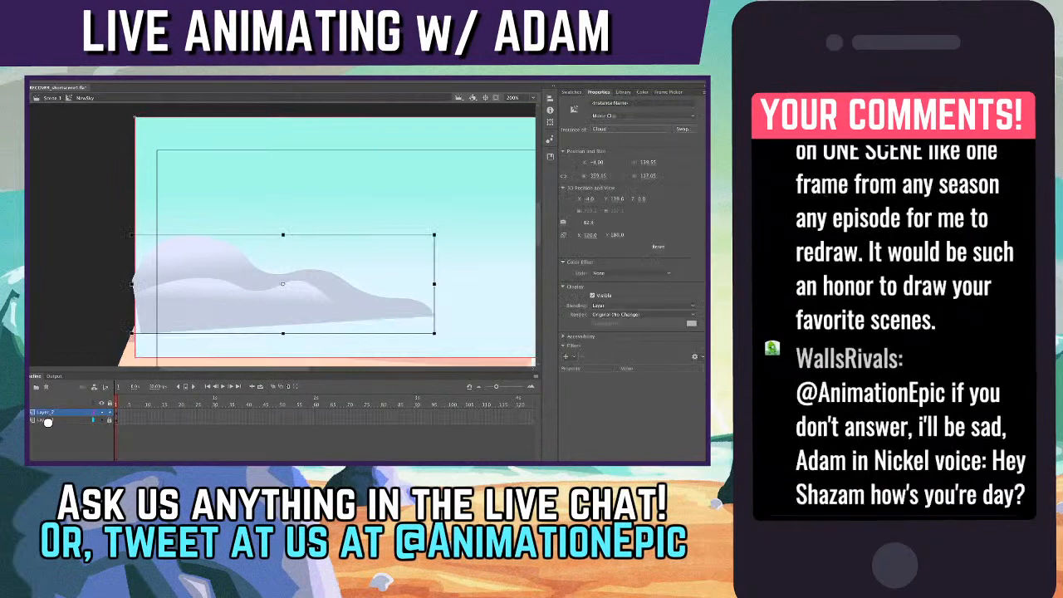
pyautogui.press('Down')
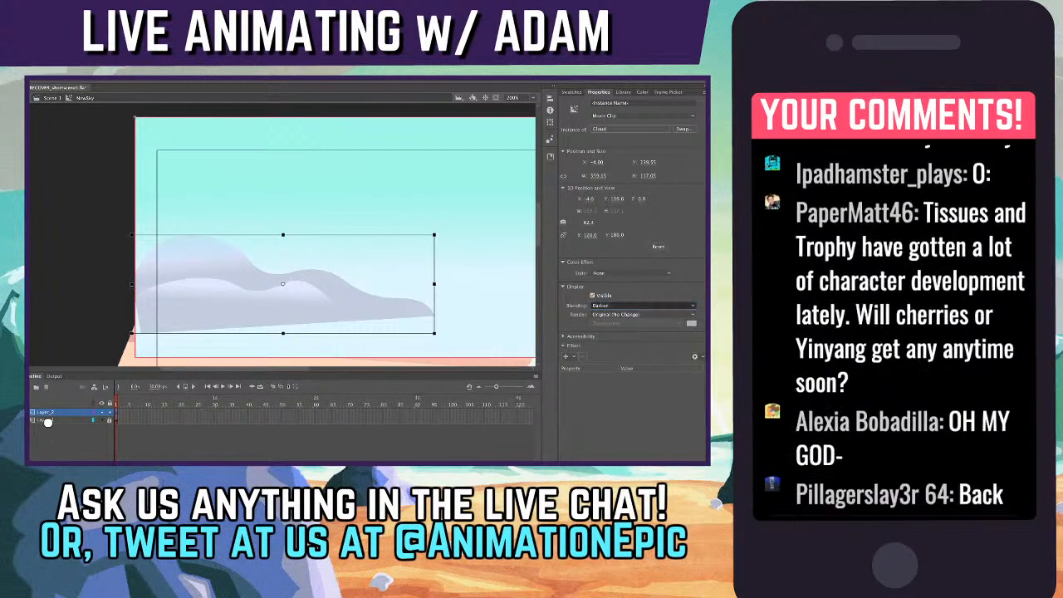
pyautogui.press('Down')
pyautogui.press('Down')
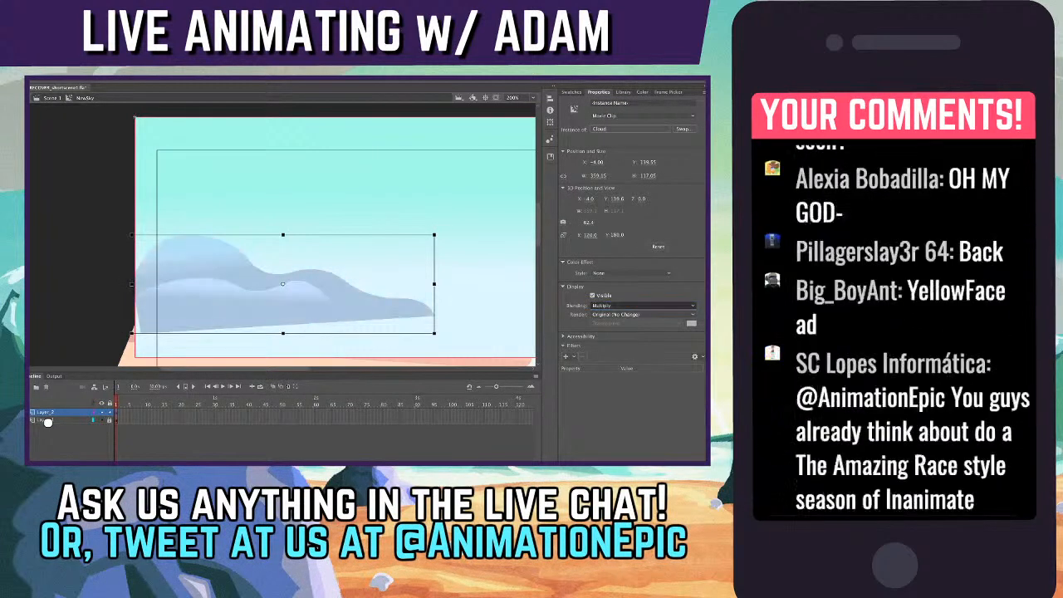
# - Try Overlay, Add, Subtract, Difference and Alpha blending on the cloud, set it to Normal, and check it in the main scene
pyautogui.press('Down')
pyautogui.press('Down')
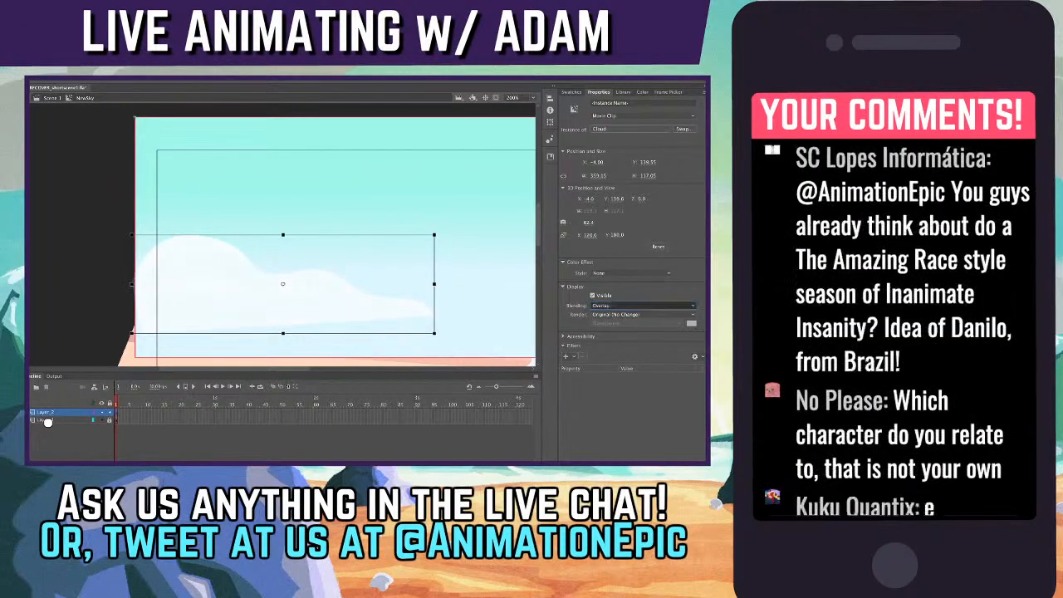
pyautogui.press('Down')
pyautogui.press('Down')
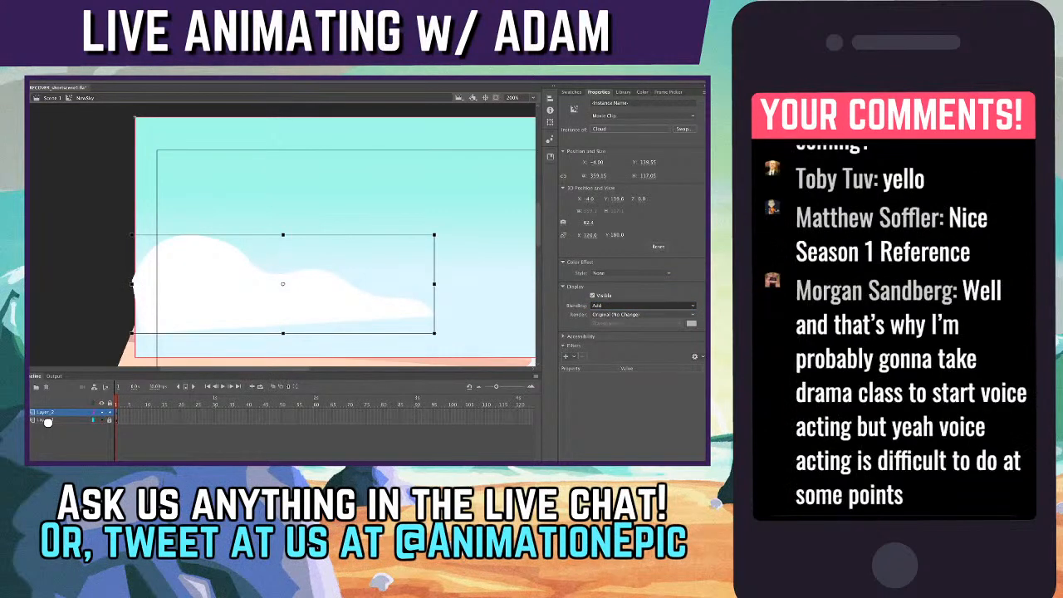
pyautogui.press('Down')
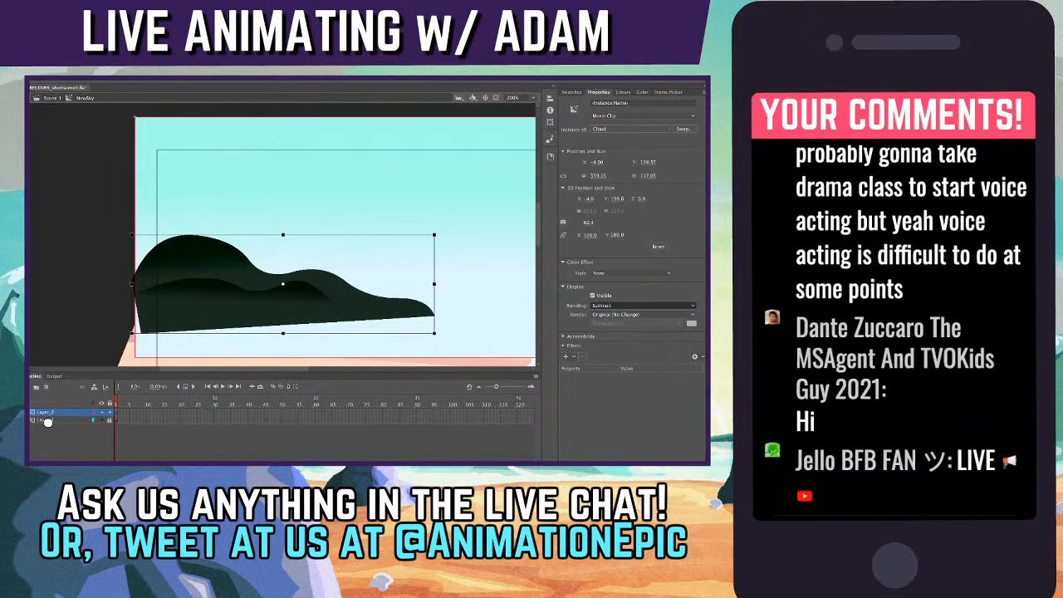
pyautogui.press('Down')
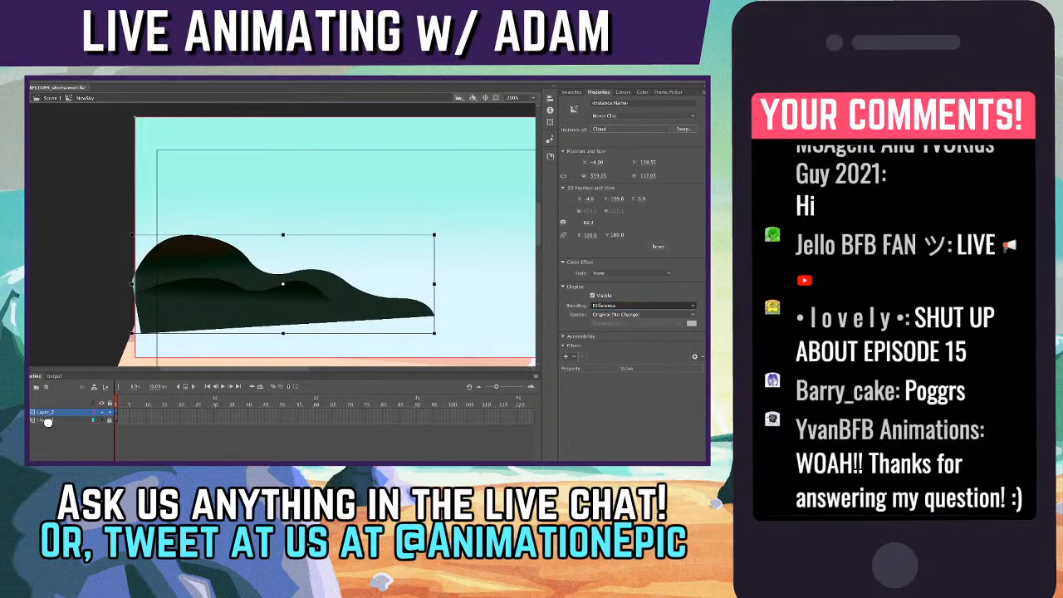
pyautogui.press('Down')
pyautogui.press('Down')
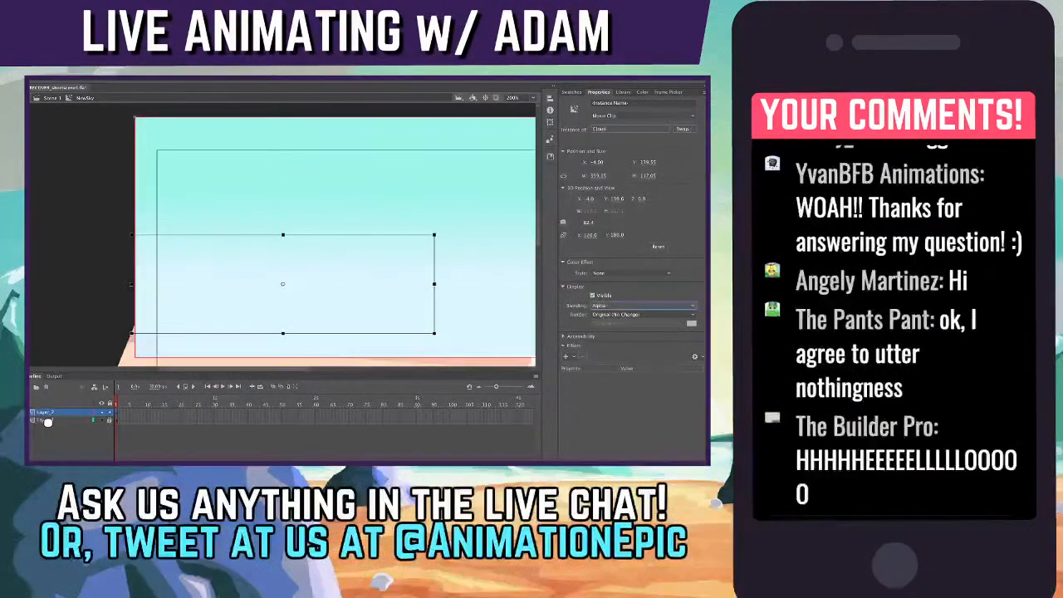
pyautogui.press('Down')
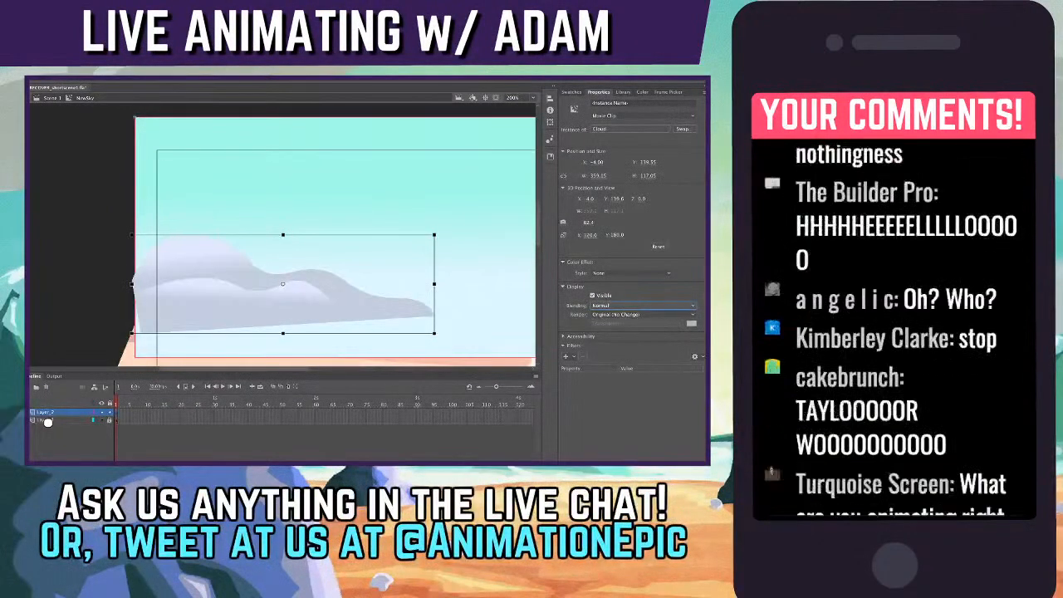
pyautogui.press('super+e')
pyautogui.press('super+minus')
pyautogui.press('super+minus')
pyautogui.press('super+equal')
pyautogui.press('super+equal')
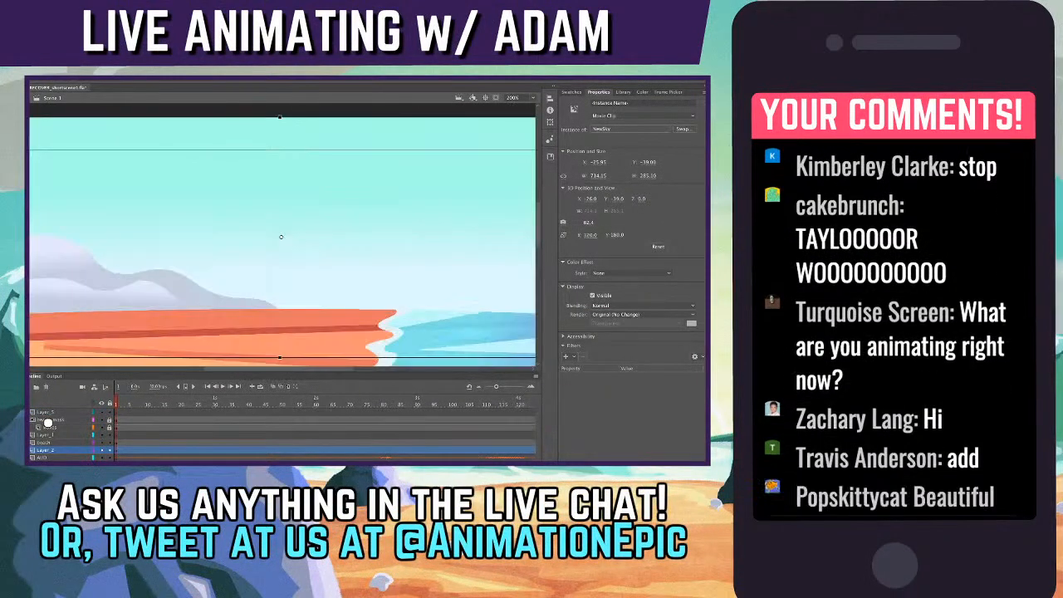
# - Try a white tint of about 56% on the cloud inside NewSky
pyautogui.press('super+e')
pyautogui.press('super+a')
pyautogui.hscroll(-2, 282, 235)
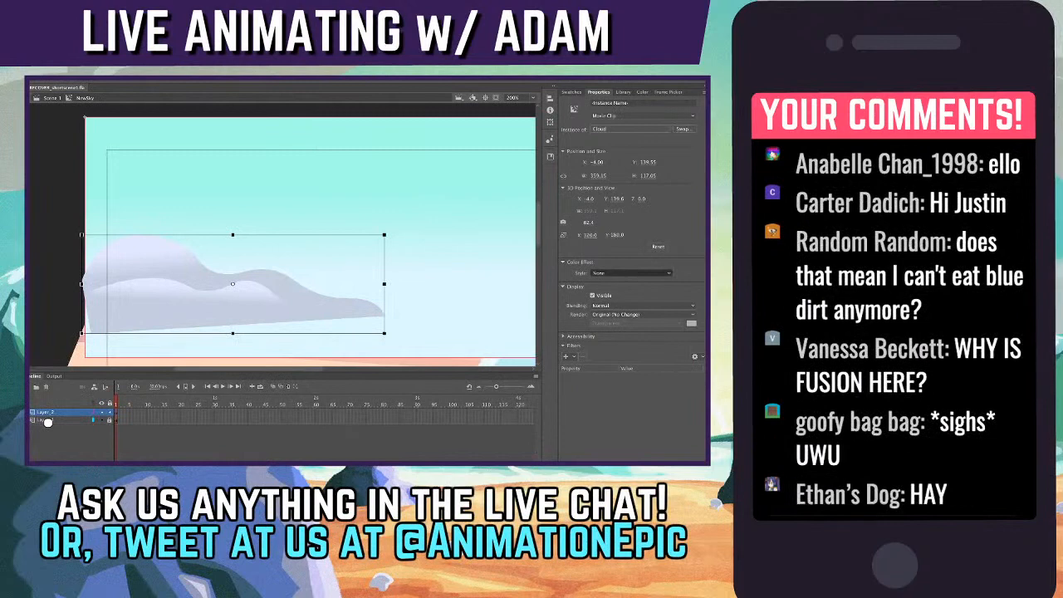
pyautogui.press('super+y')
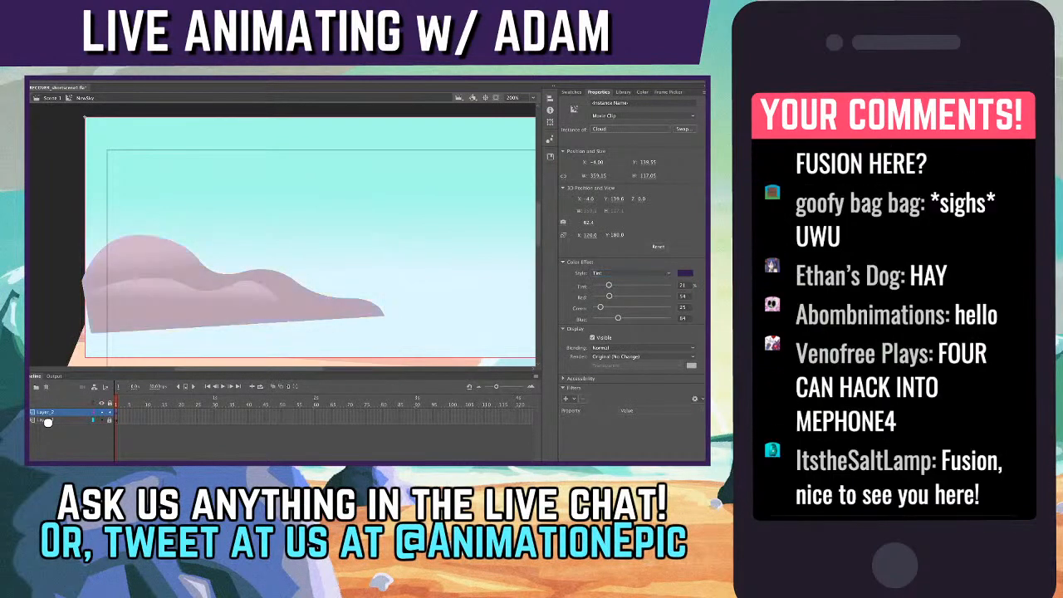
pyautogui.moveTo(609, 284); pyautogui.dragTo(638, 285)
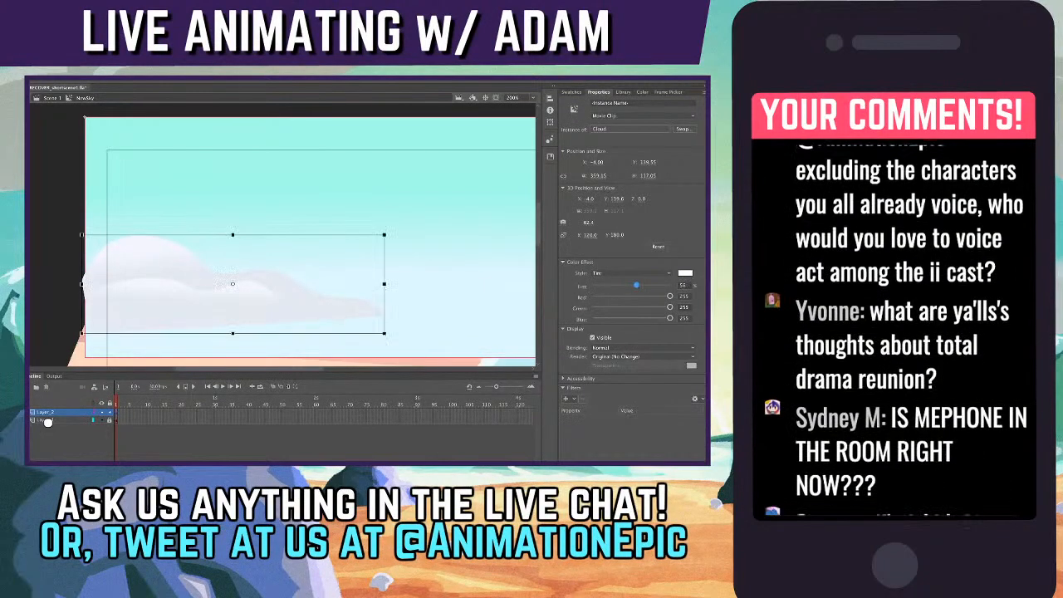
pyautogui.press('super+shift+a')
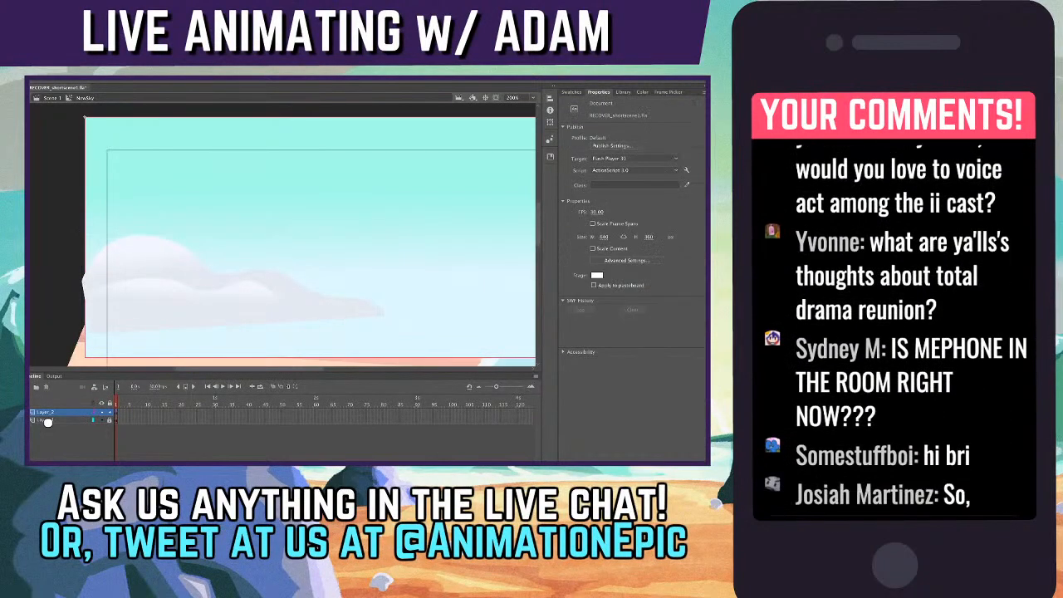
# - Replace the cloud's tint with an Alpha colour effect of about 52% and check it in the main scene
pyautogui.press('super+a')
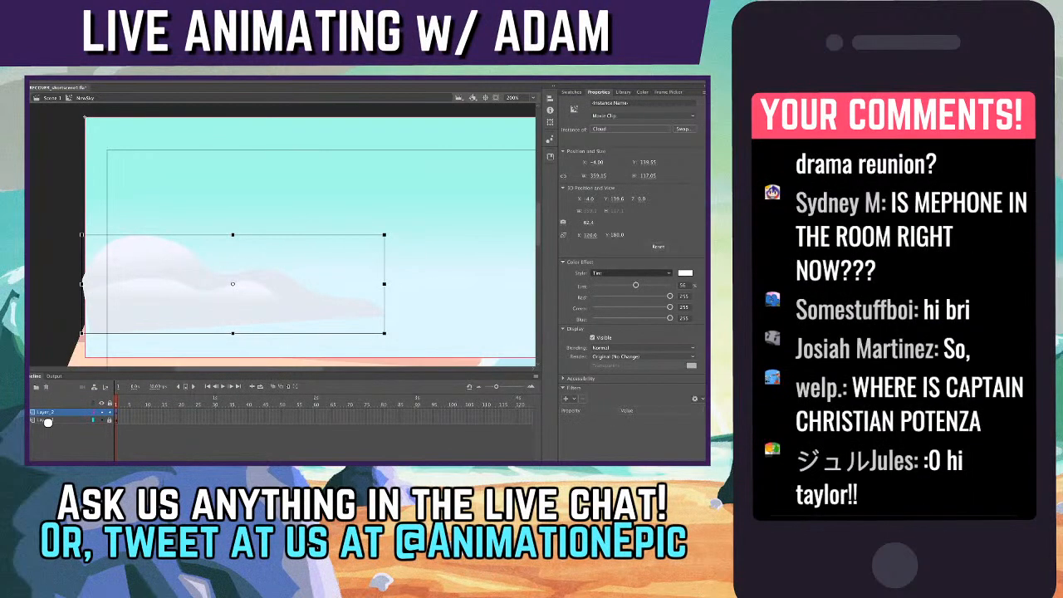
pyautogui.click(615, 293)
pyautogui.moveTo(659, 284)
pyautogui.mouseDown()
pyautogui.moveTo(620, 285)
pyautogui.moveTo(633, 285)
pyautogui.mouseUp()
pyautogui.press('super+e')
pyautogui.press('super+minus')
pyautogui.press('super+minus')
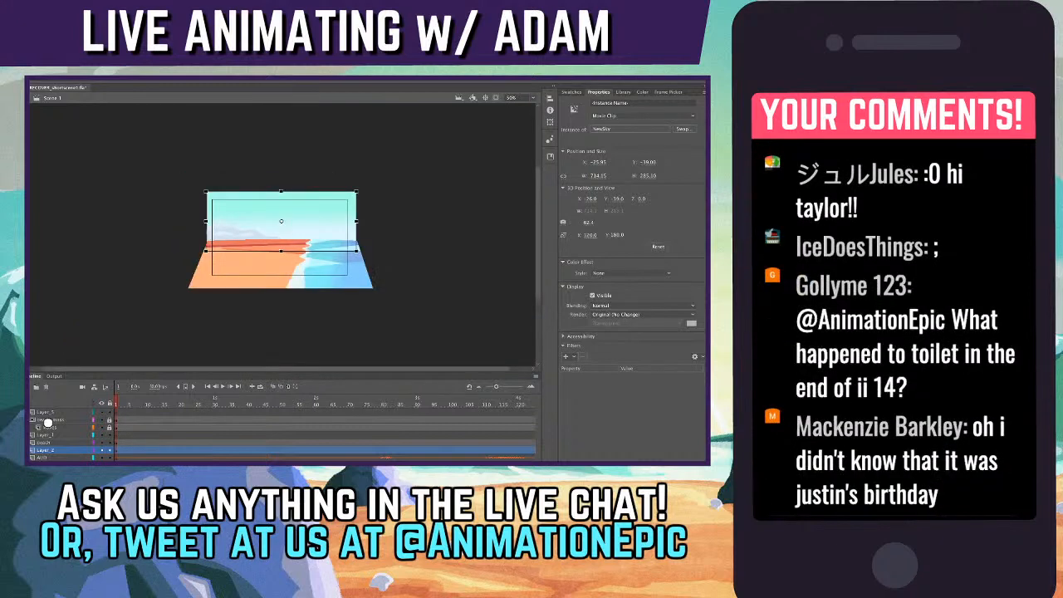
pyautogui.press('super+equal')
pyautogui.press('super+equal')
# - Duplicate the cloud in NewSky, mirror it horizontally across the far side of the sky, and preview the scene clipped to the stage
pyautogui.press('super+e')
pyautogui.press('super+minus')
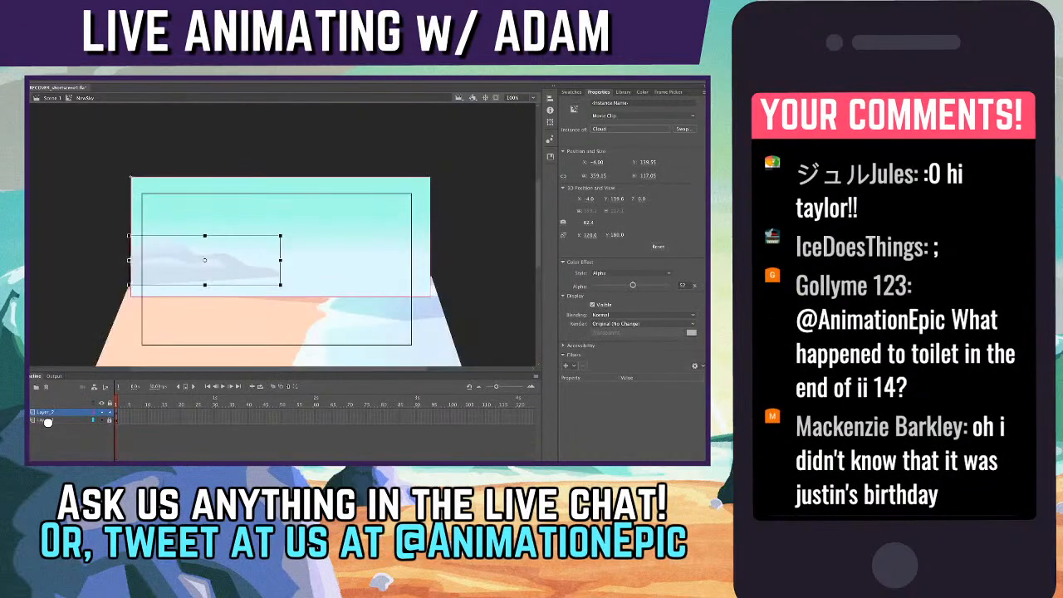
pyautogui.press('super+v')
pyautogui.hotkey('shift', 'h')
pyautogui.moveTo(280, 237); pyautogui.dragTo(414, 260)
pyautogui.press('super+shift+a')
pyautogui.press('super+e')
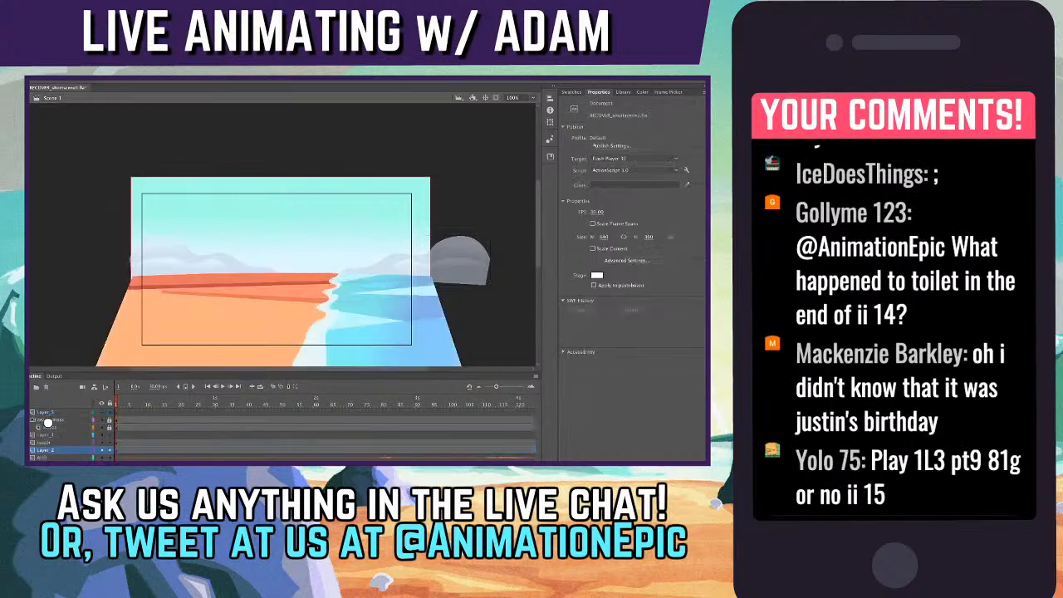
pyautogui.press('super+shift+alt+w')
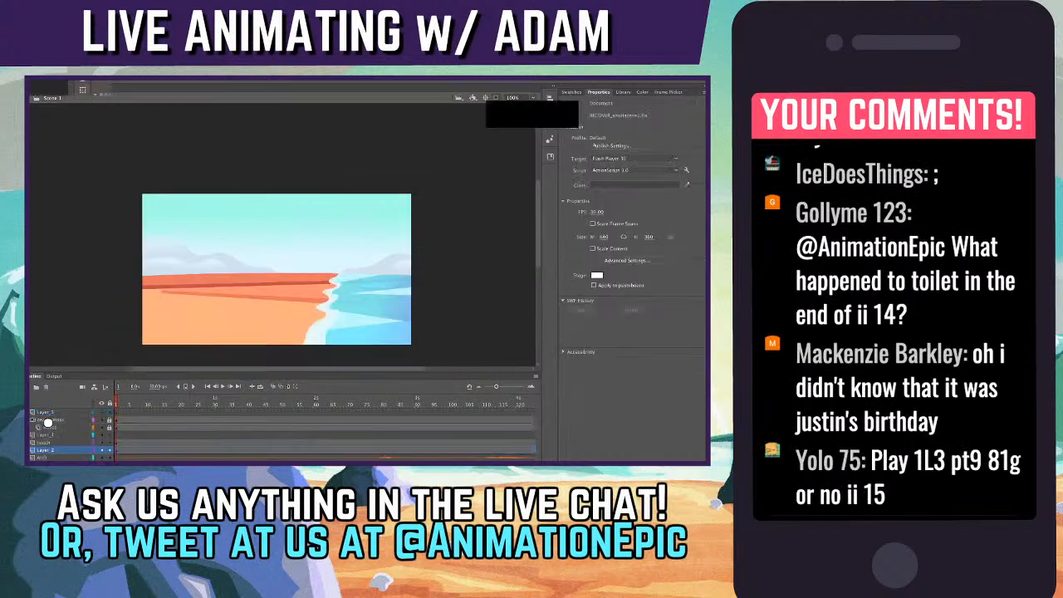
pyautogui.click(496, 97)
# - Try shifting the sky symbol, undo that move, and delete the mirrored cloud copy from NewSky before returning to the main scene
pyautogui.moveTo(397, 272); pyautogui.dragTo(422, 275)
pyautogui.press('super+z')
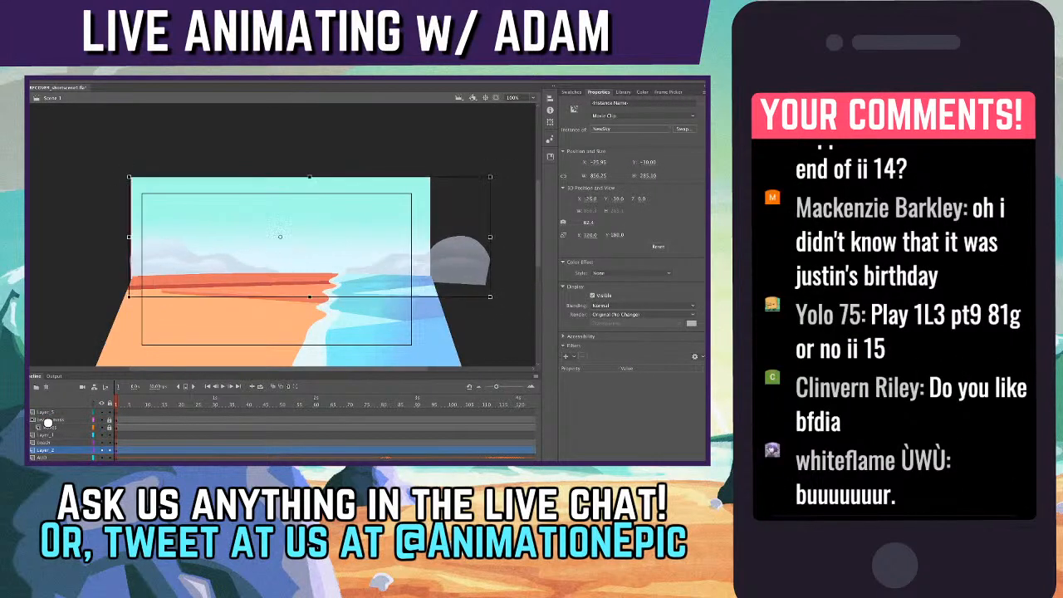
pyautogui.doubleClick(397, 272)
pyautogui.click(421, 270)
pyautogui.press('Delete')
pyautogui.press('super+equal')
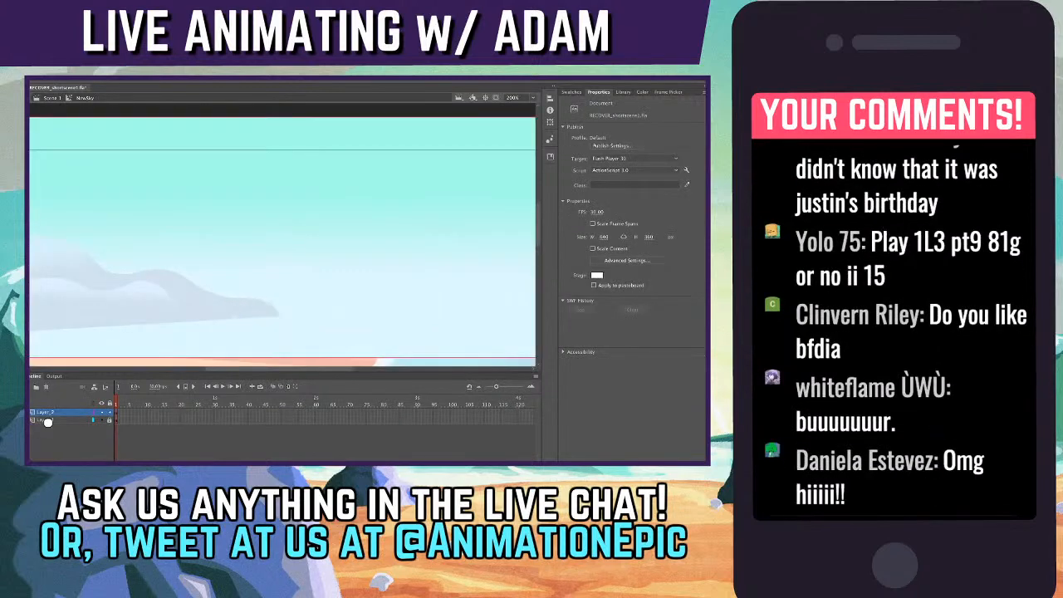
pyautogui.press('super+e')
pyautogui.press('super+minus')
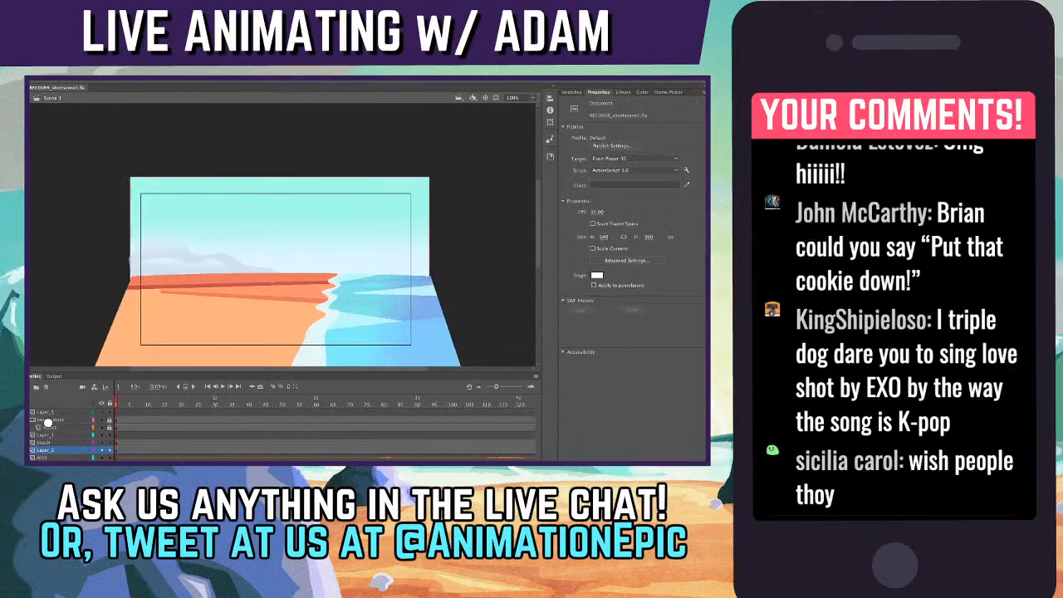
# - Add a new empty layer between the sand and water layer and the sky layer in the main scene
pyautogui.press('super+a')
pyautogui.click(278, 281)
pyautogui.press('super+shift+a')
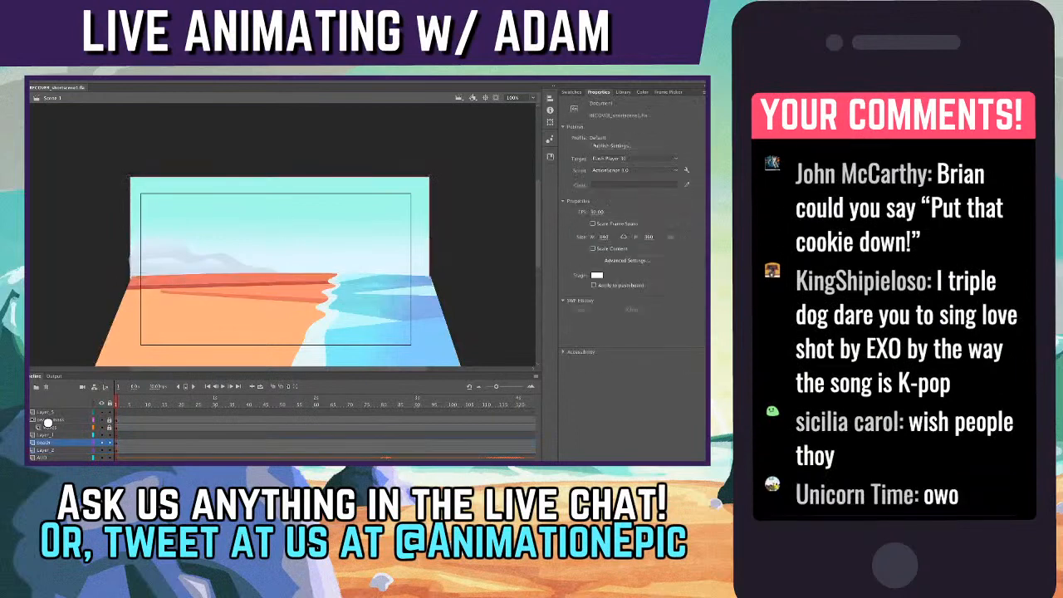
pyautogui.click(45, 450)
pyautogui.press('super+shift+a')
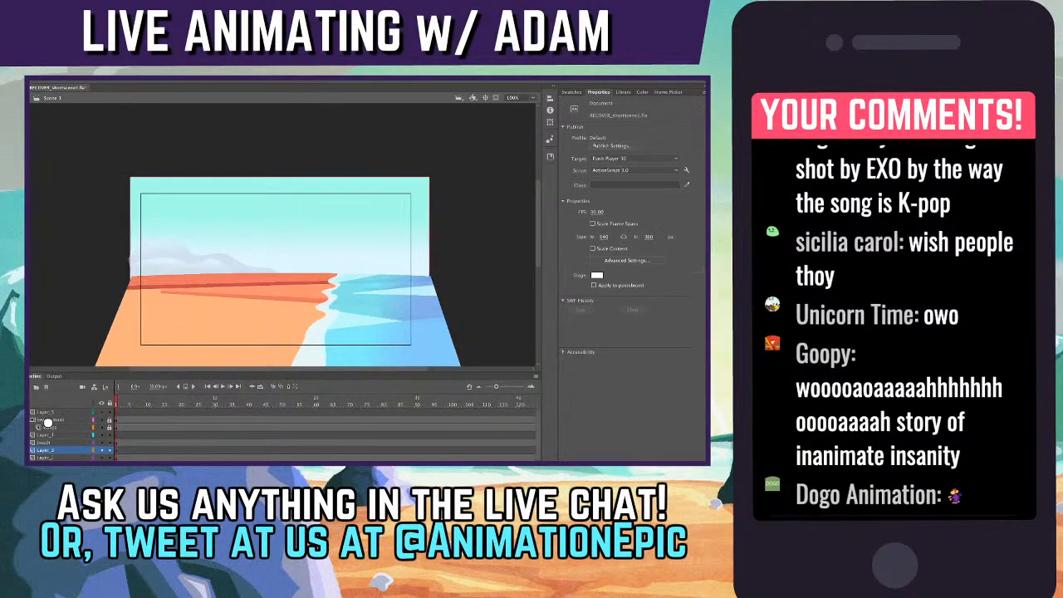
# - Draw the outline of a low hill behind the sand with the Line tool and fill it with light green
pyautogui.press('super+equal')
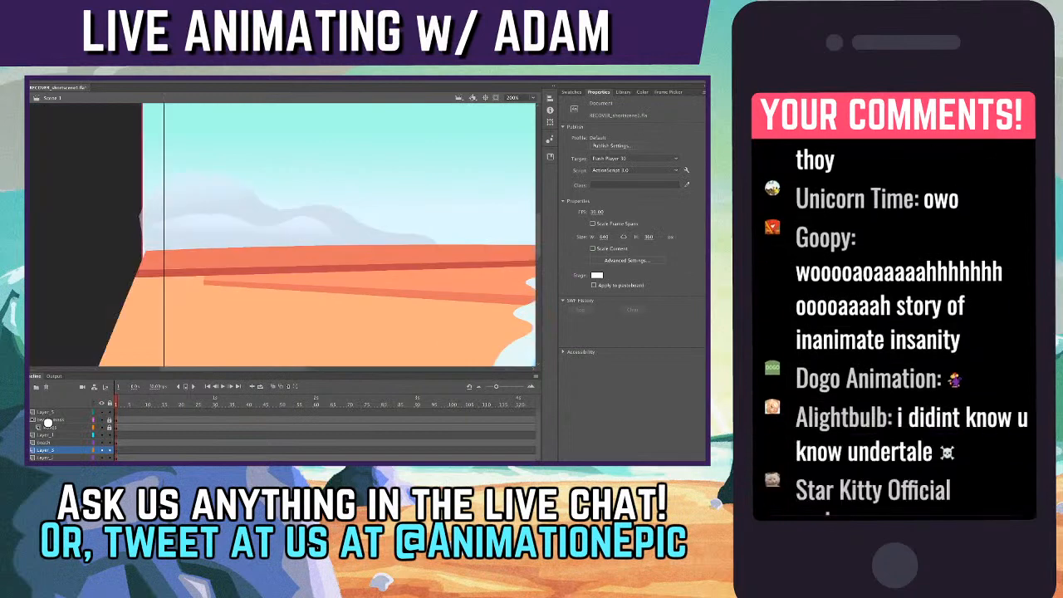
pyautogui.press('n')
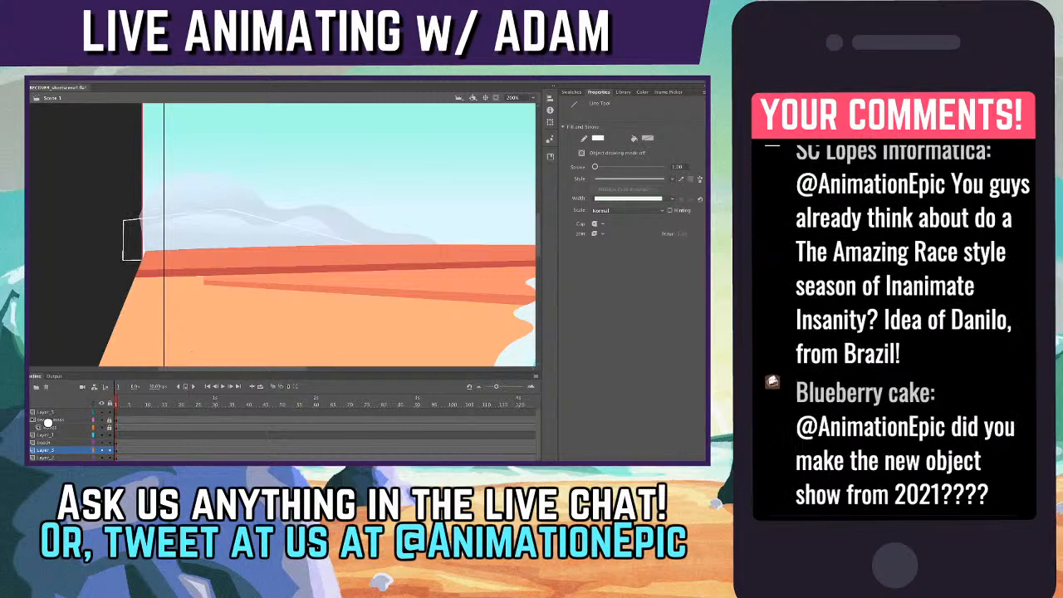
pyautogui.press('k')
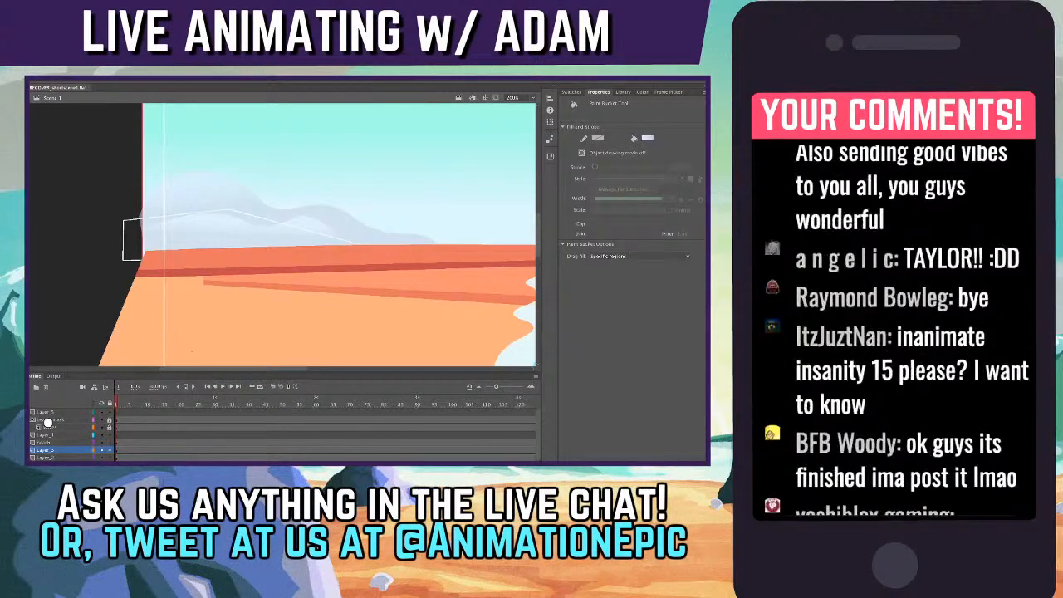
pyautogui.click(208, 232)
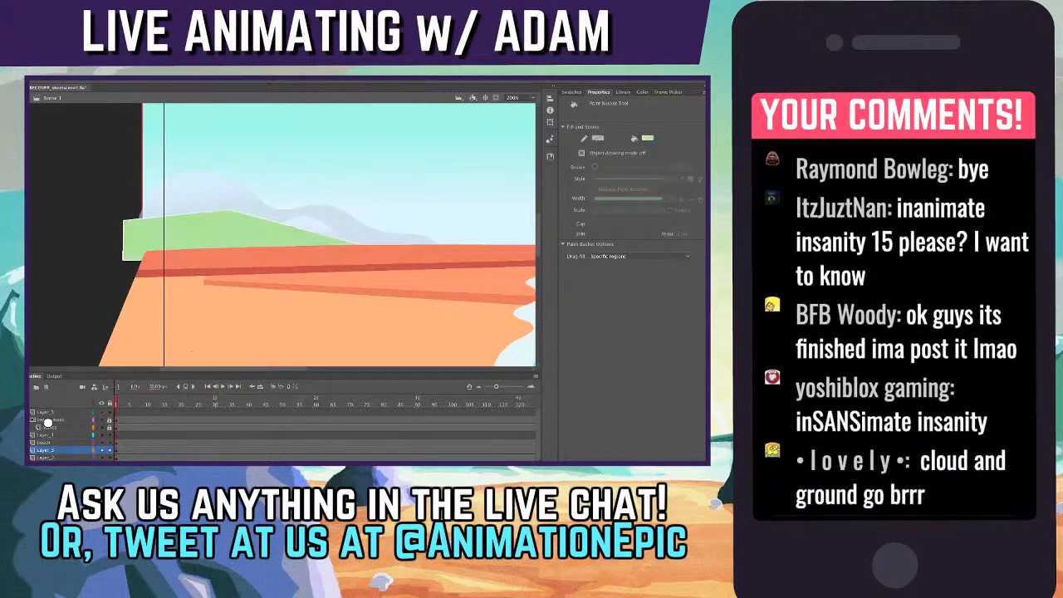
# - Bend the hill's straight upper edges into smooth curves and remove its white outline
pyautogui.press('v')
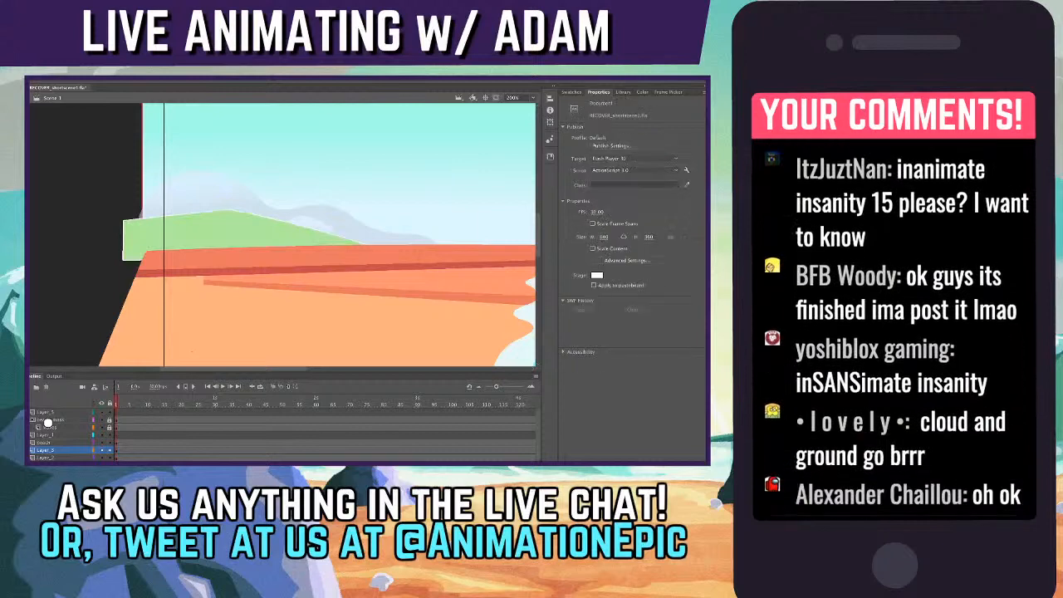
pyautogui.moveTo(177, 216); pyautogui.dragTo(179, 206)
pyautogui.click(177, 208)
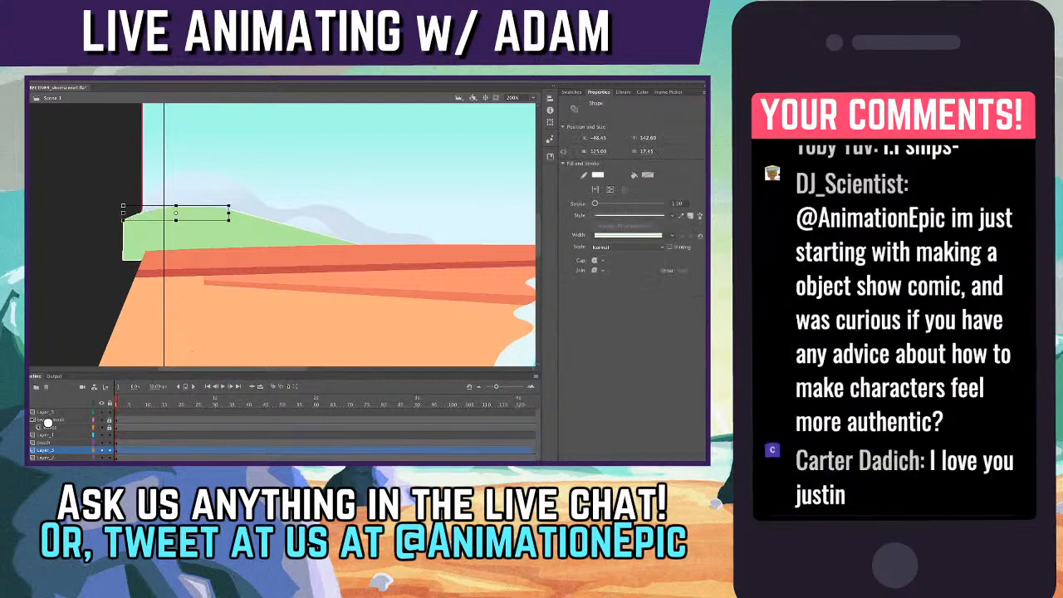
pyautogui.click(116, 450)
pyautogui.press('Escape')
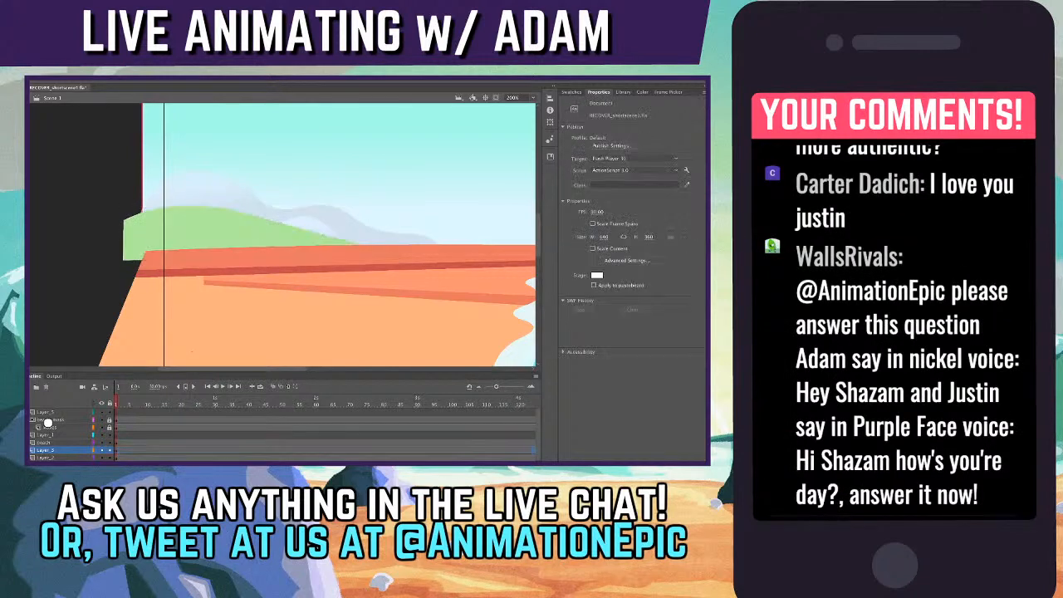
# - Draw a white diagonal line down from the hill's crest and hide the sand and water layer
pyautogui.press('super+=')
pyautogui.hscroll(-5, 282, 234)
pyautogui.hscroll(3, 283, 234)
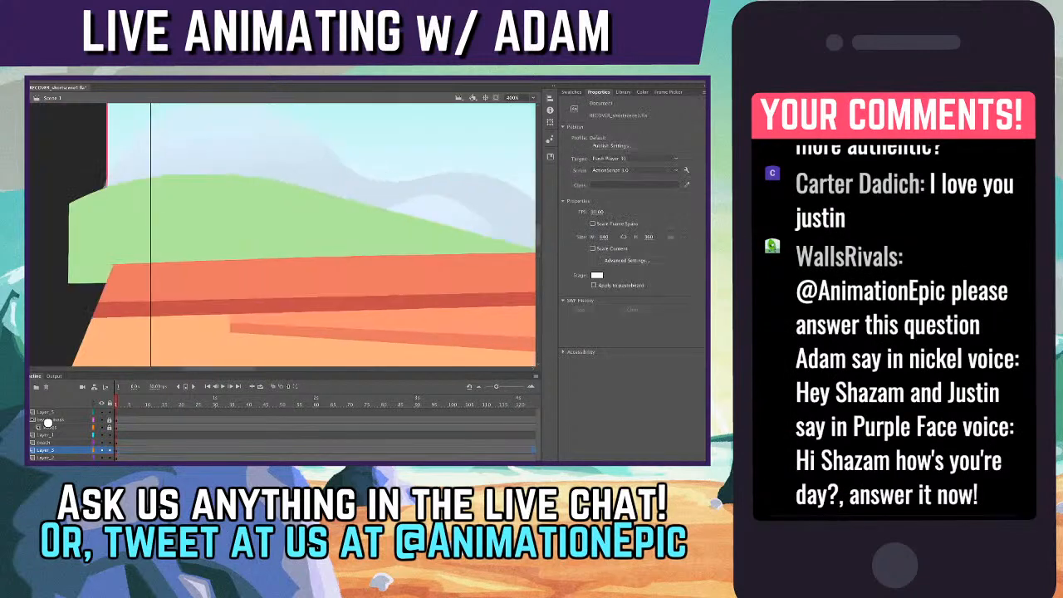
pyautogui.press('n')
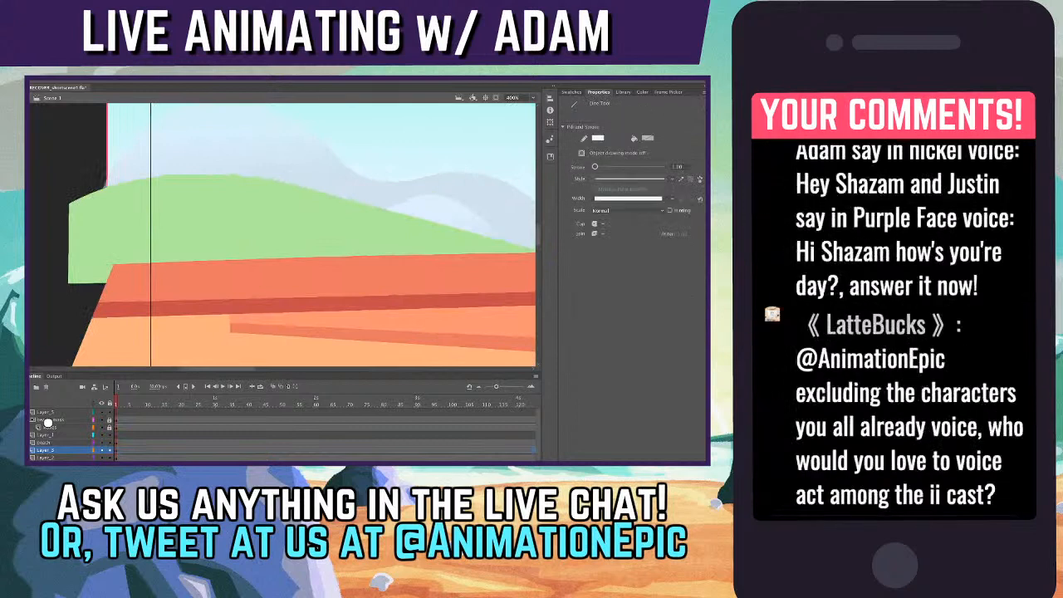
pyautogui.moveTo(131, 180); pyautogui.dragTo(209, 238)
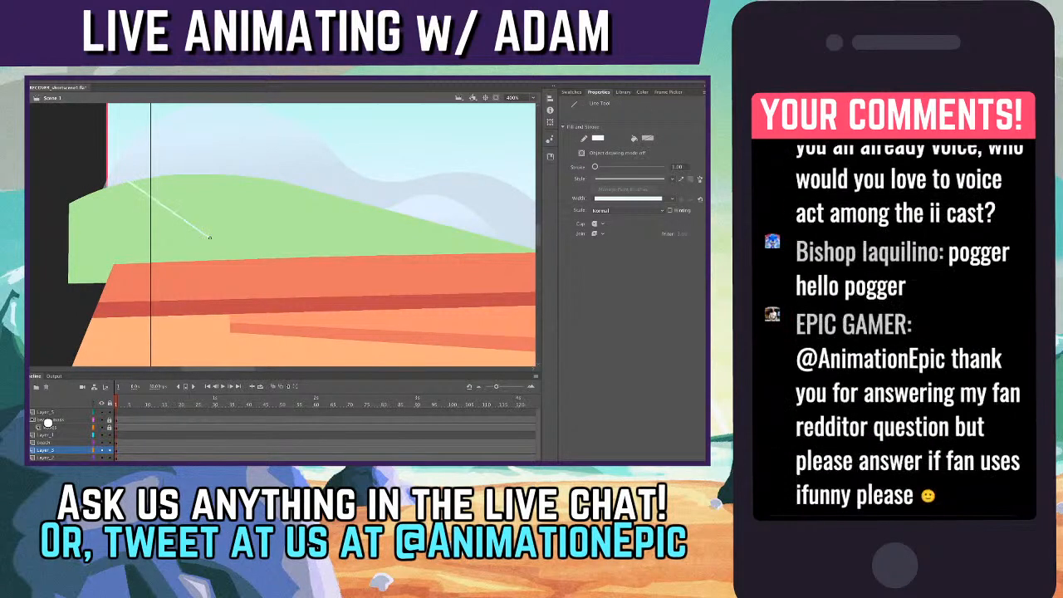
pyautogui.press('v')
pyautogui.click(102, 441)
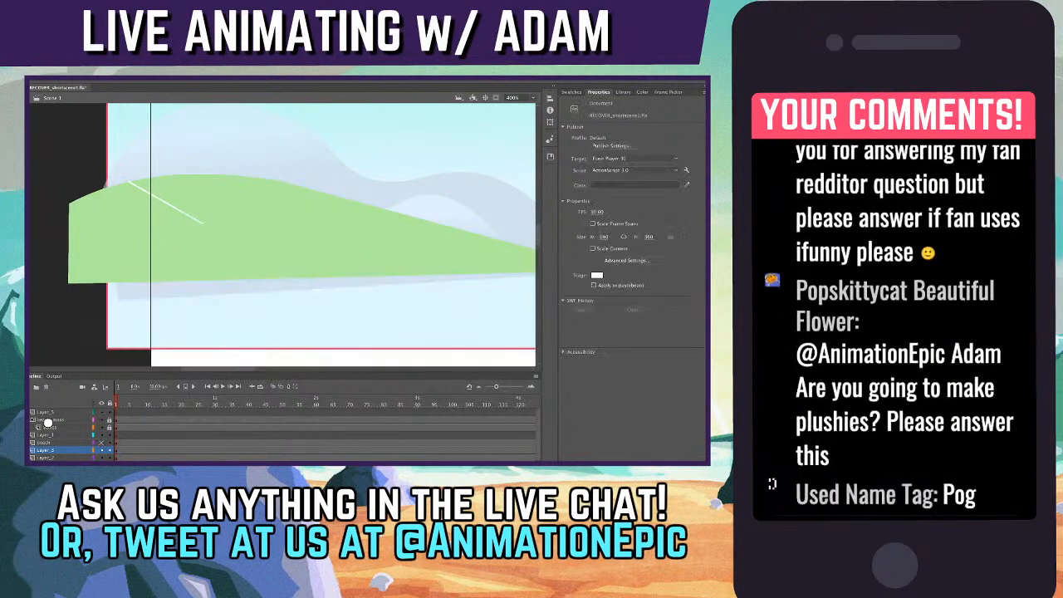
# - Extend the line as a zigzag to the hill's base and draw two near-parallel lines down the hill's farther slope
pyautogui.press('n')
pyautogui.moveTo(202, 222); pyautogui.dragTo(233, 206)
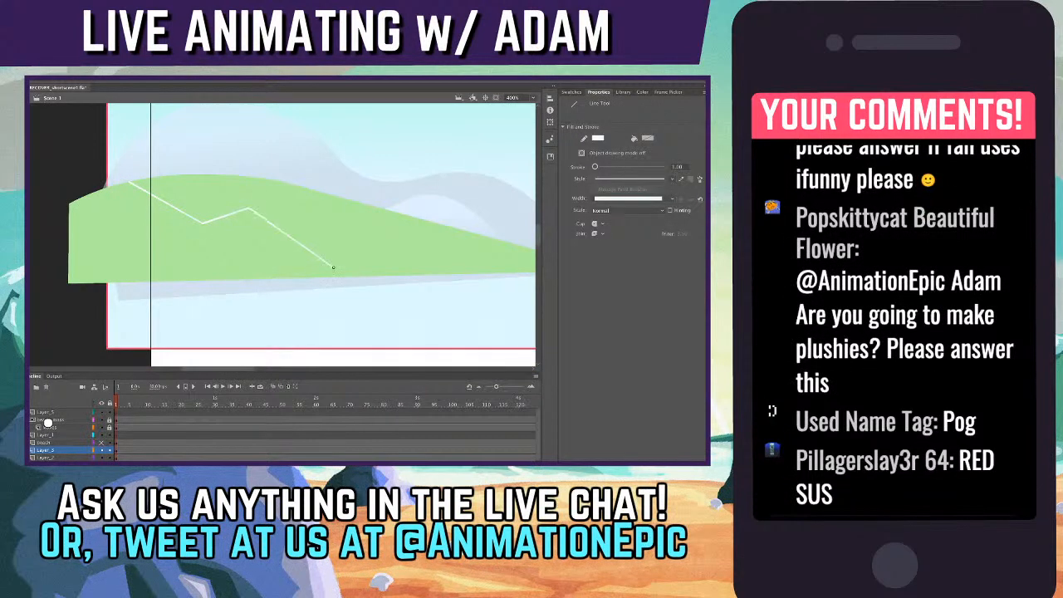
pyautogui.moveTo(333, 267); pyautogui.dragTo(353, 277)
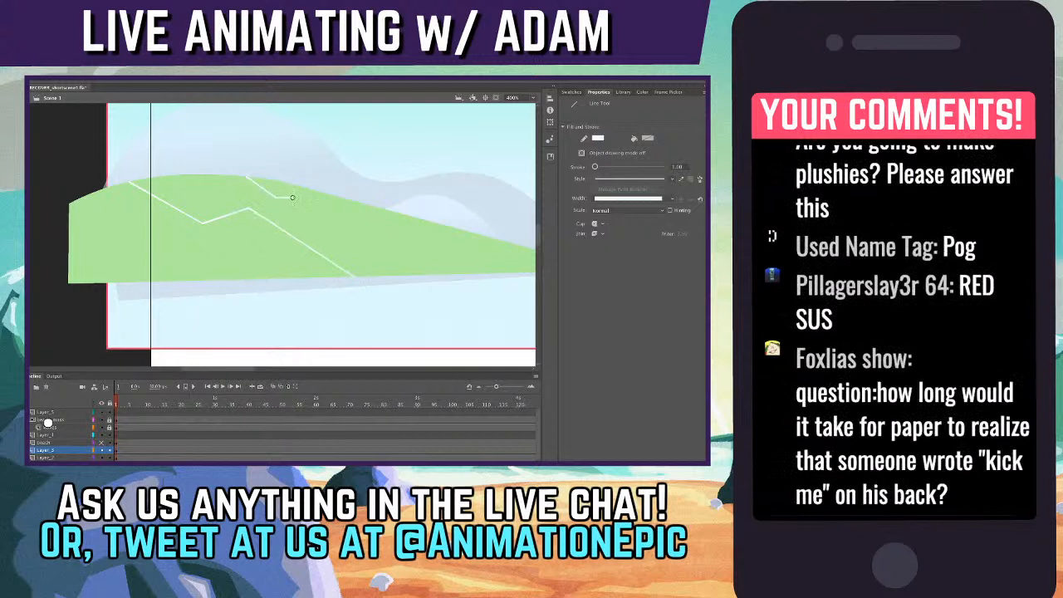
pyautogui.moveTo(302, 197); pyautogui.dragTo(297, 198)
pyautogui.moveTo(297, 198)
pyautogui.mouseDown()
pyautogui.moveTo(450, 274)
pyautogui.moveTo(302, 191)
pyautogui.mouseUp()
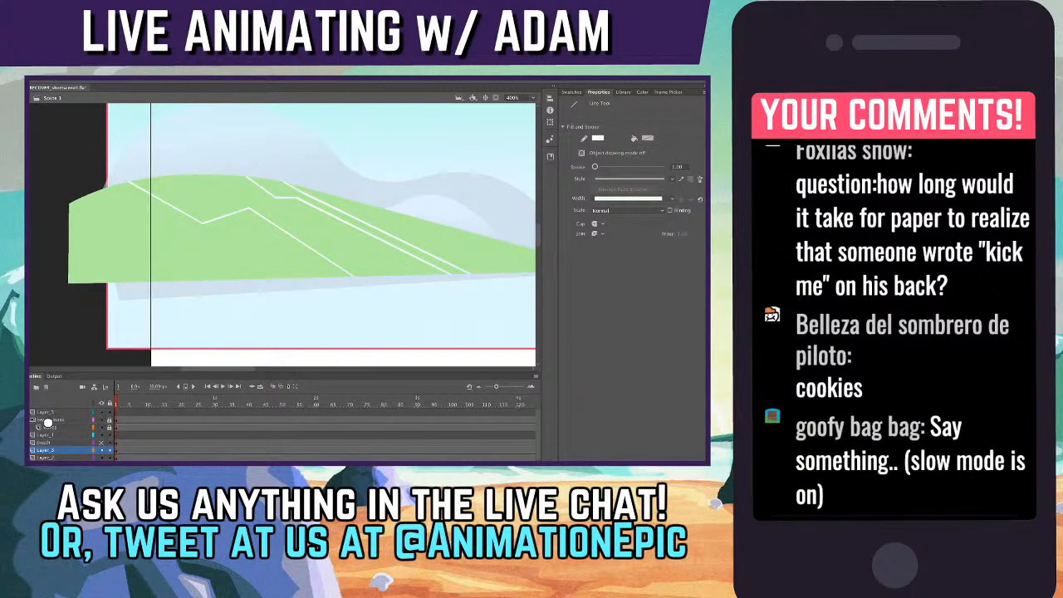
# - Fill the hill's area below the zigzag with dark green and the areas on both sides of the narrow strip with medium green
pyautogui.press('v')
pyautogui.hotkey('ctrl', '=')
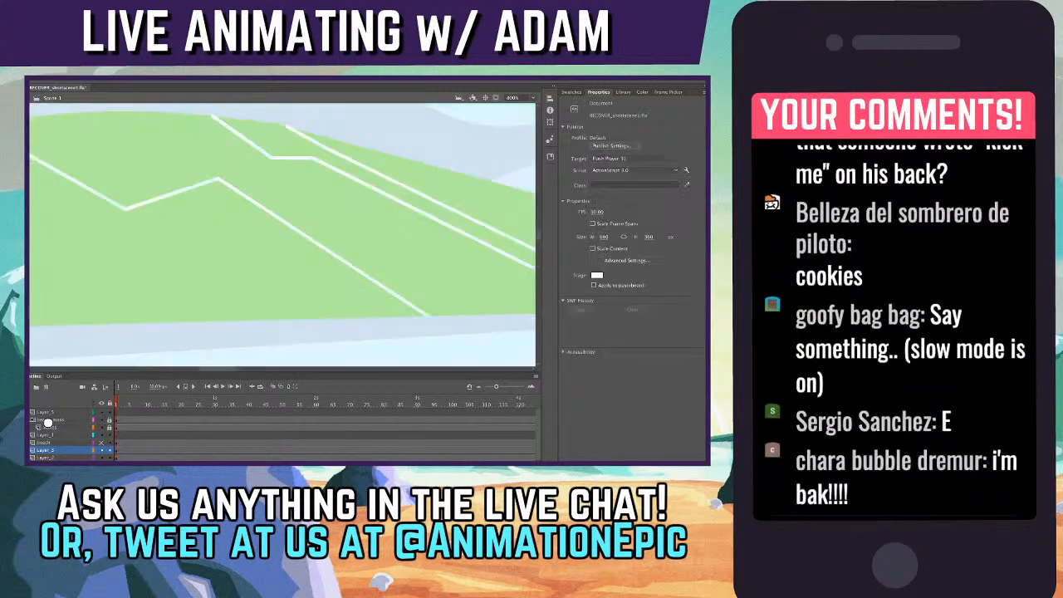
pyautogui.hotkey('ctrl', '-')
pyautogui.hotkey('ctrl', '-')
pyautogui.hotkey('ctrl', '-')
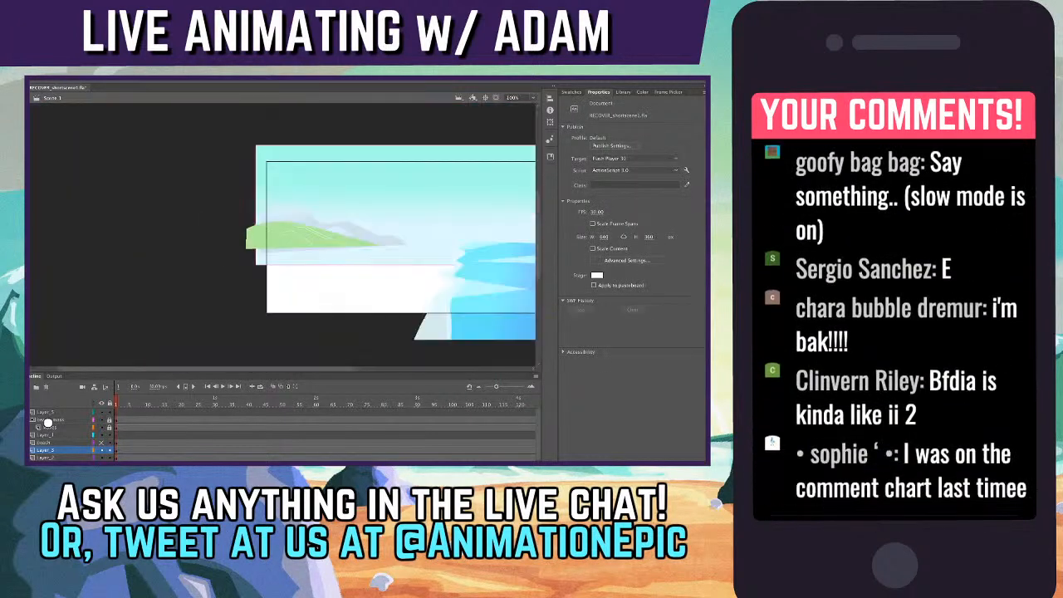
pyautogui.hotkey('ctrl', '=')
pyautogui.hotkey('ctrl', '=')
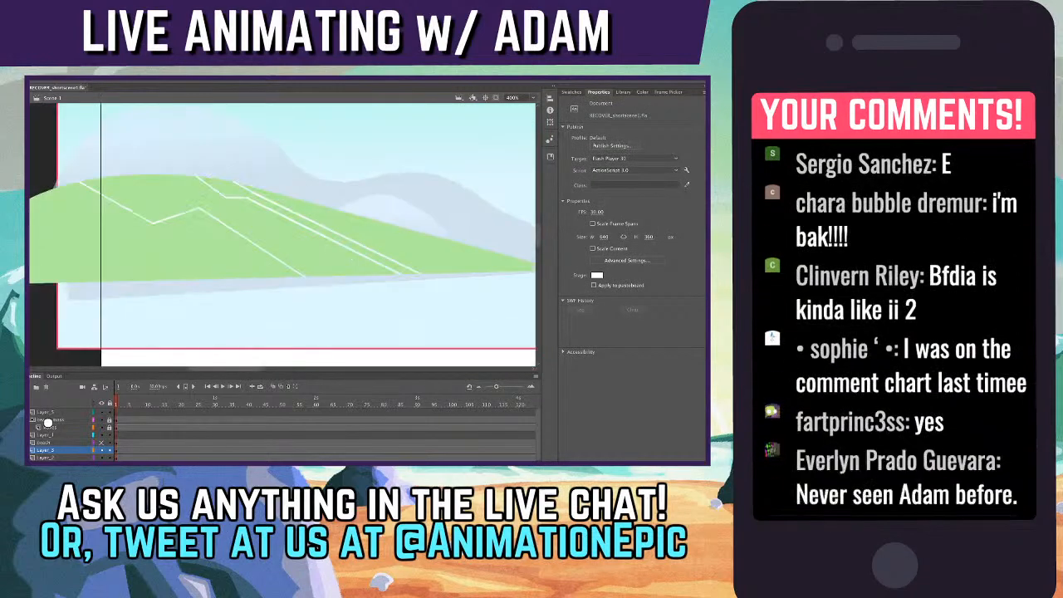
pyautogui.press('k')
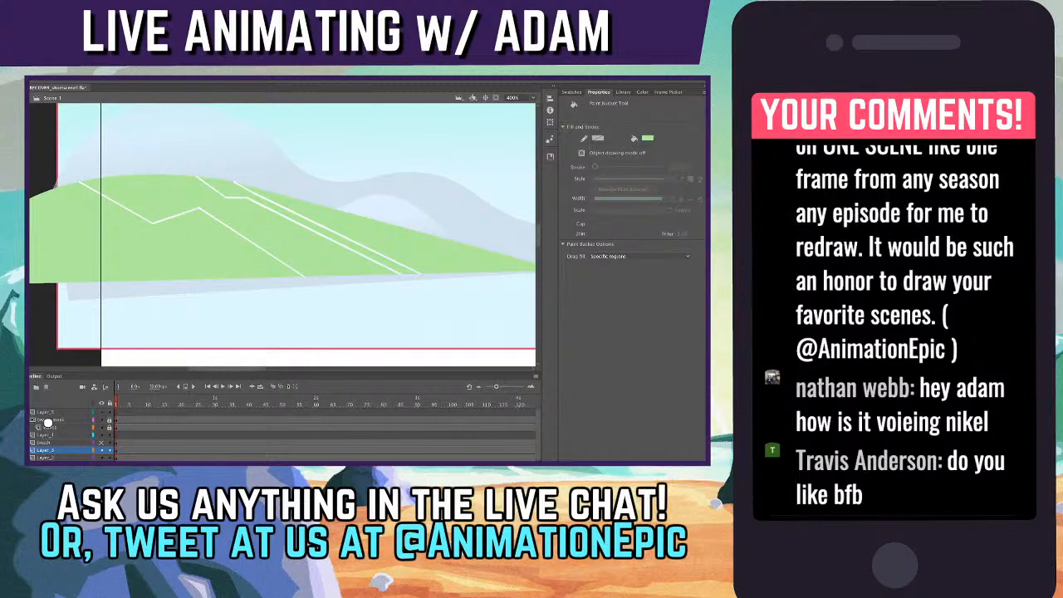
pyautogui.click(141, 247)
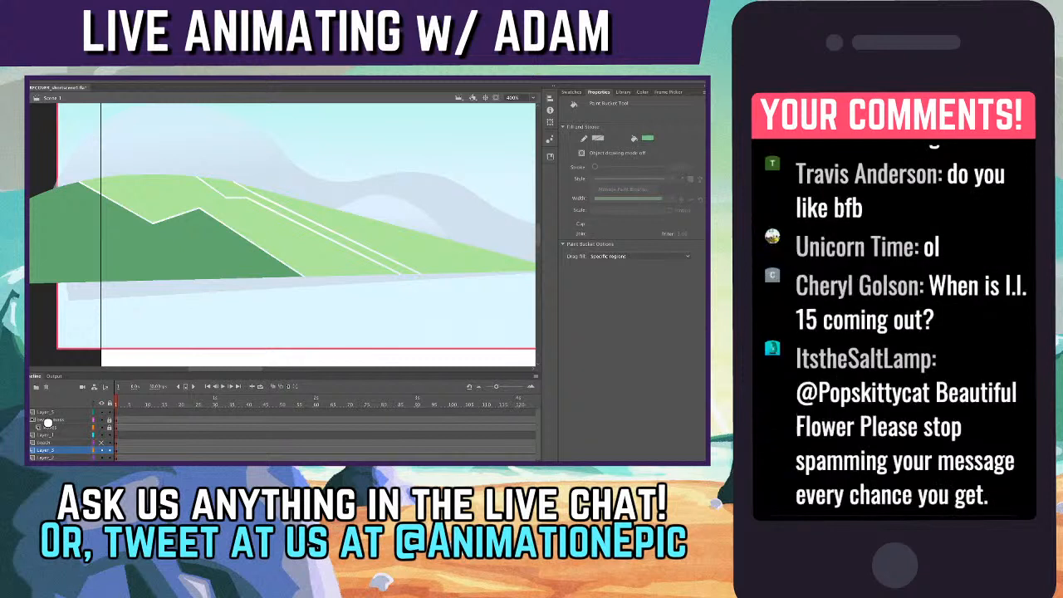
pyautogui.click(175, 199)
pyautogui.click(332, 225)
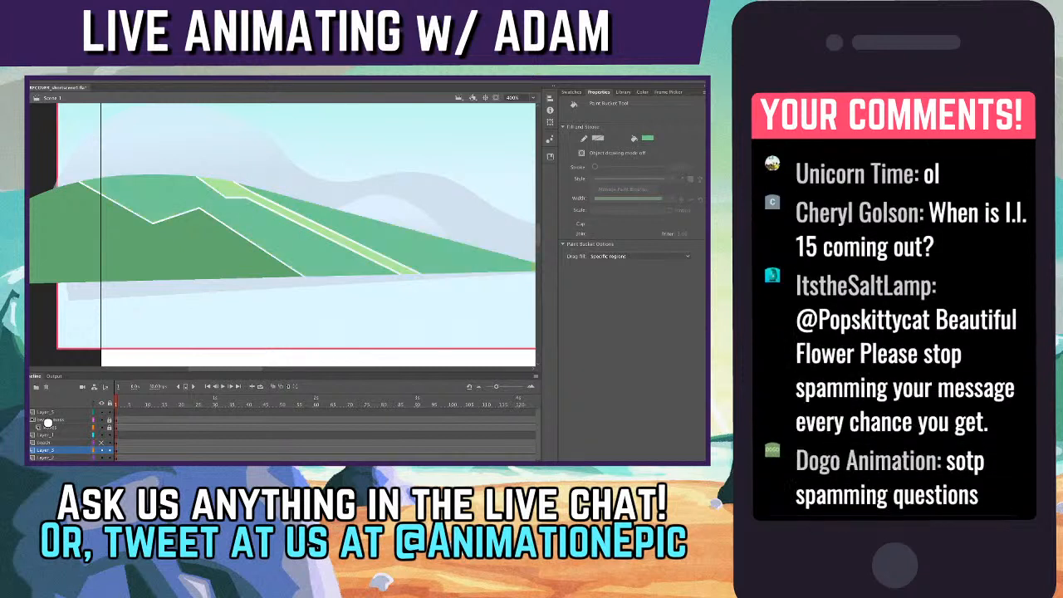
# - Delete the white zigzag line separating the hill's dark green and medium green areas
pyautogui.press('v')
pyautogui.moveTo(162, 178); pyautogui.dragTo(304, 285)
pyautogui.keyDown('shift'); pyautogui.click(116, 203); pyautogui.keyUp('shift')
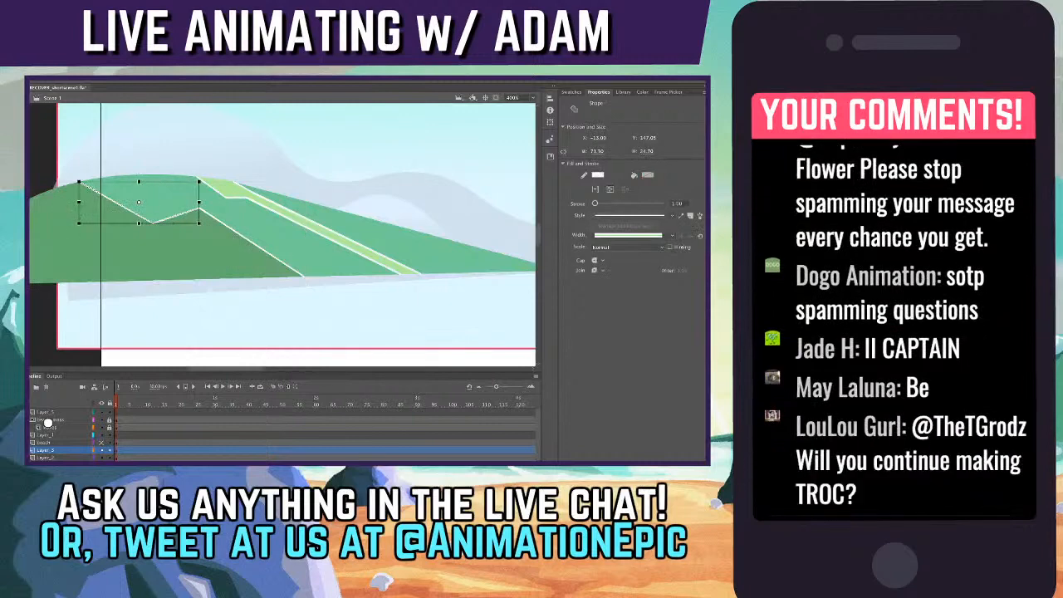
pyautogui.keyDown('shift'); pyautogui.click(252, 242); pyautogui.keyUp('shift')
pyautogui.press('Delete')
# - Delete the white lines bordering the light green strip on the hill's farther slope
pyautogui.click(308, 225)
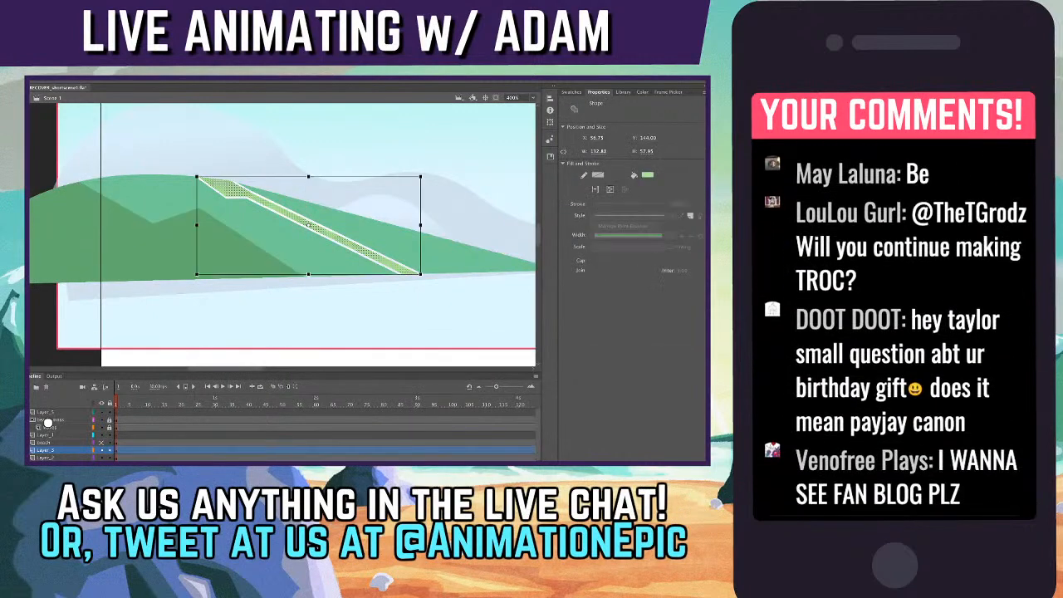
pyautogui.click(236, 198)
pyautogui.keyDown('shift'); pyautogui.click(284, 216); pyautogui.keyUp('shift')
pyautogui.press('Delete')
pyautogui.click(211, 185)
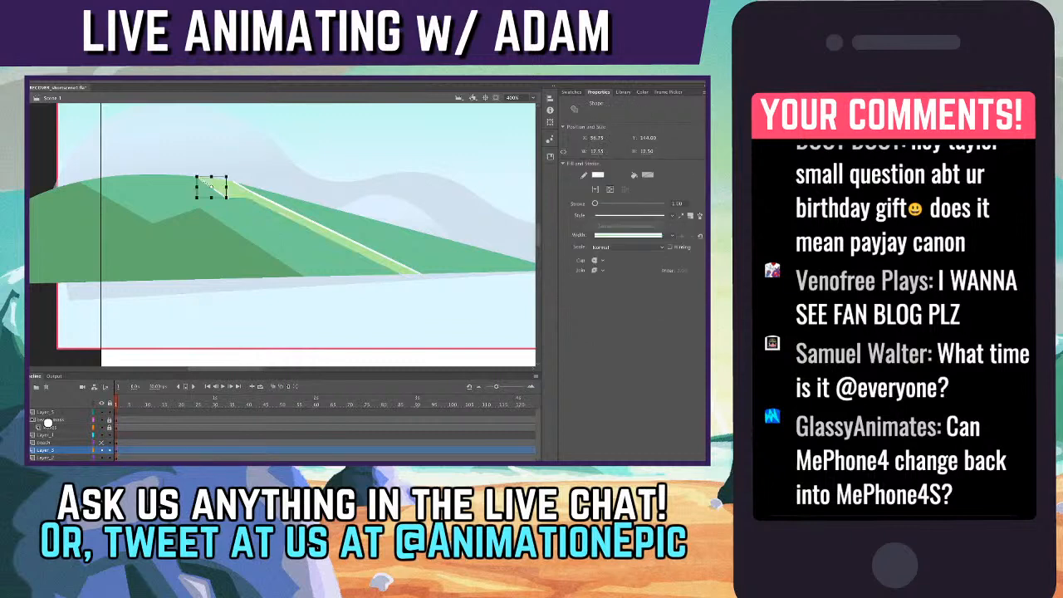
pyautogui.press('Delete')
pyautogui.click(337, 232)
pyautogui.press('Delete')
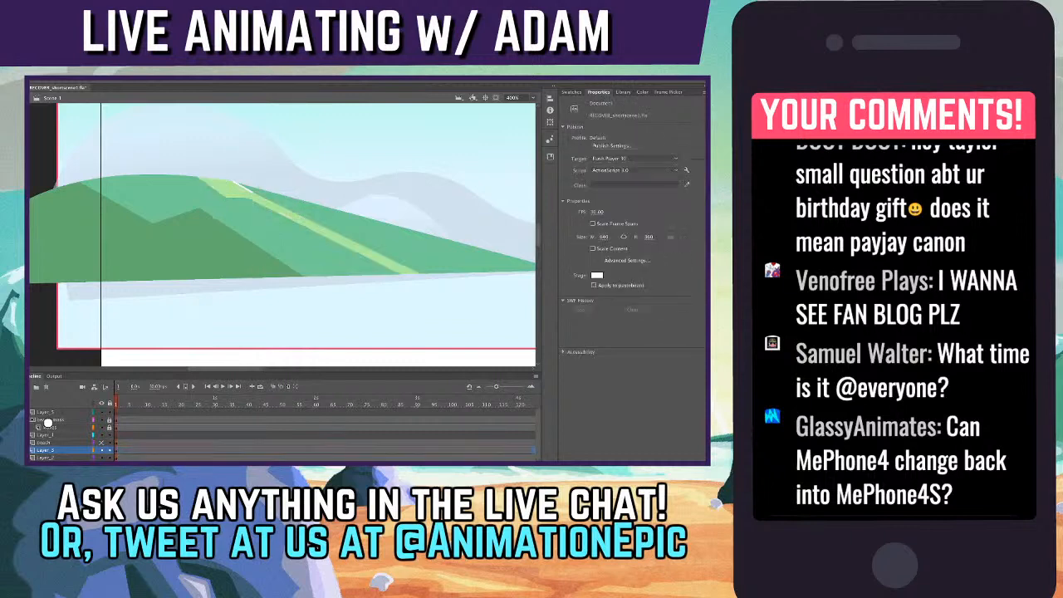
# - Show the beach layer with the sand and water again
pyautogui.hotkey('ctrl', '-')
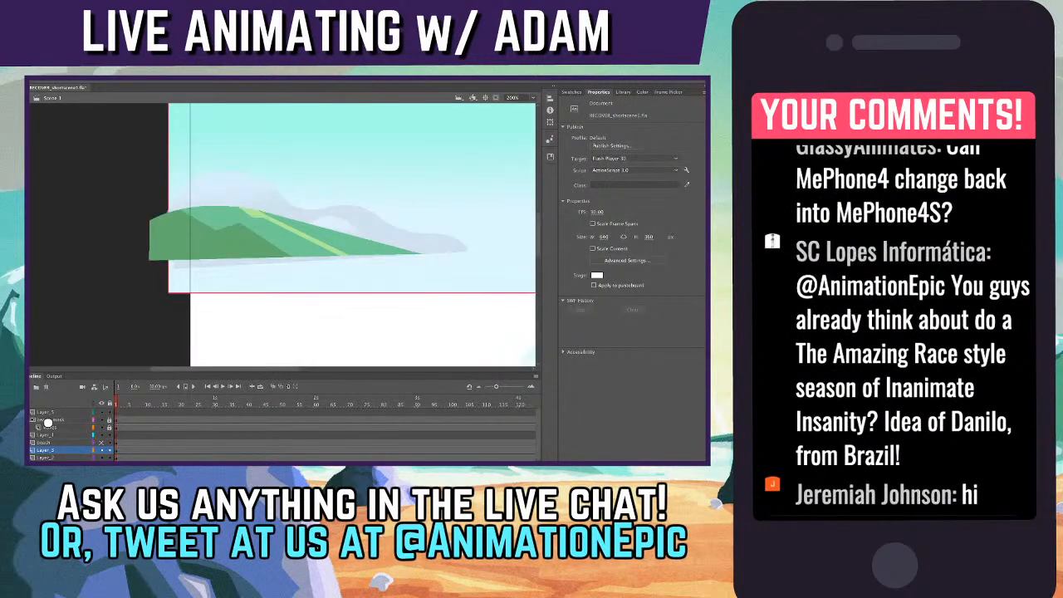
pyautogui.hotkey('ctrl', 'e')
pyautogui.hotkey('ctrl', 'e')
pyautogui.press('Escape')
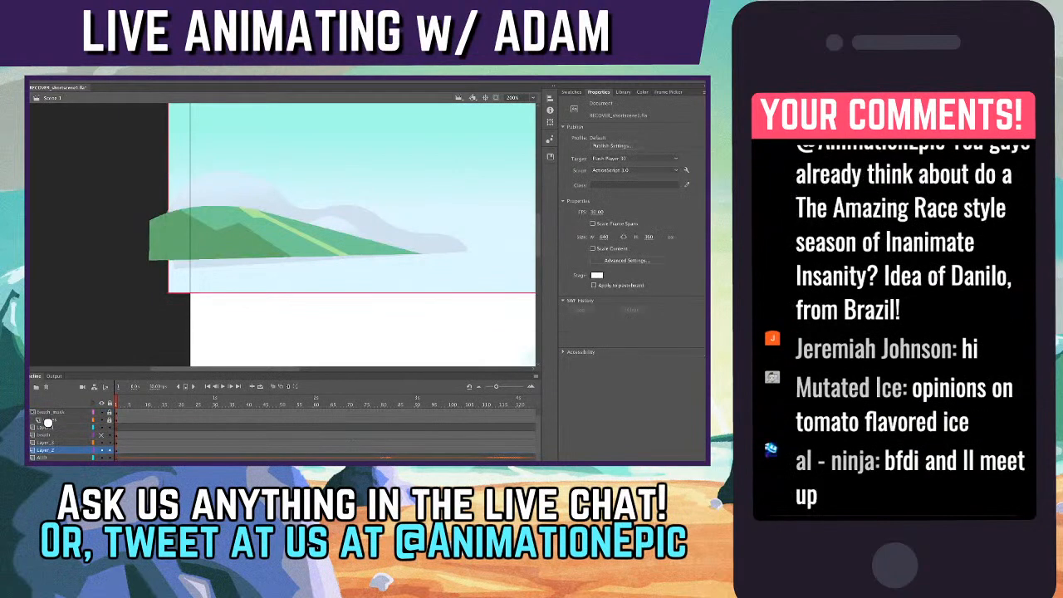
pyautogui.click(102, 434)
pyautogui.hscroll(3, 282, 234)
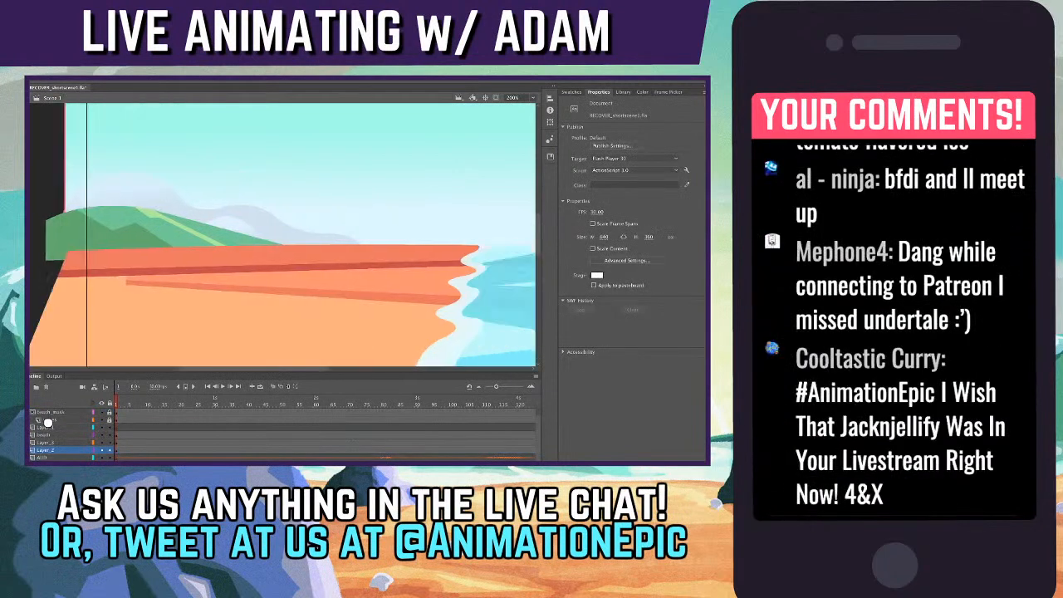
# - Open the NewSky symbol, move the cloud farther right and slightly up behind the hill, and return to the main scene
pyautogui.click(283, 166)
pyautogui.moveTo(282, 166); pyautogui.dragTo(321, 142)
pyautogui.hotkey('ctrl', 'z')
pyautogui.hotkey('ctrl', 'e')
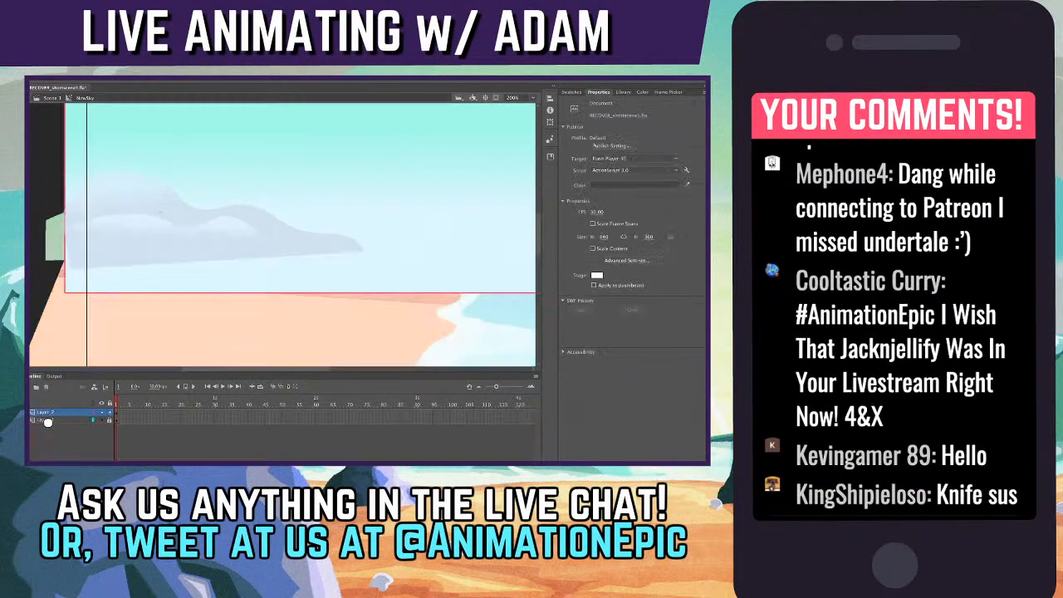
pyautogui.click(216, 219)
pyautogui.hotkey('ctrl', 'e')
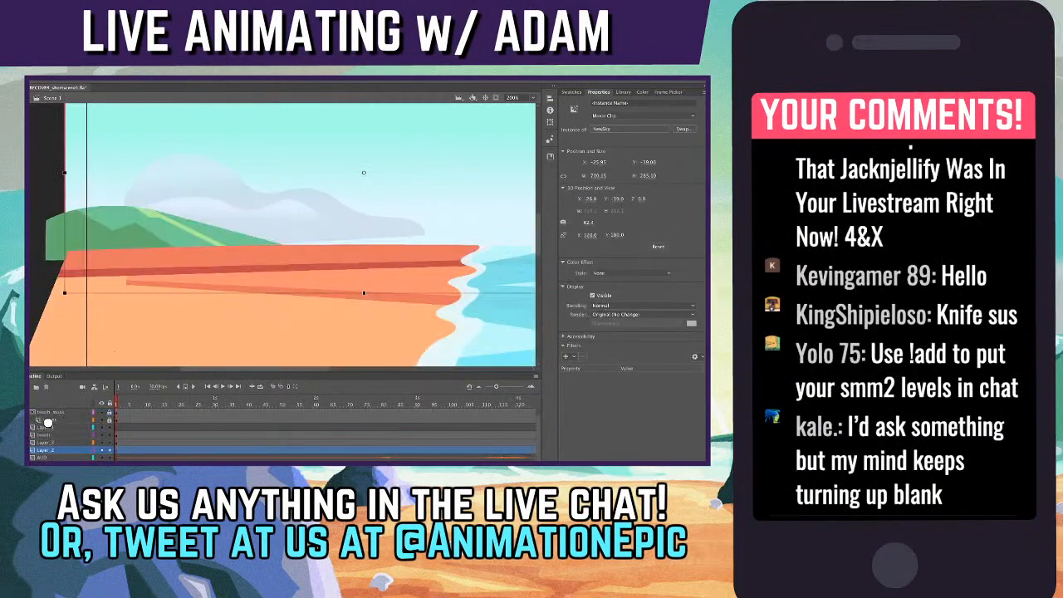
# - Undo the most recent cloud position changes inside the NewSky symbol
pyautogui.hotkey('ctrl', 'z')
pyautogui.hotkey('ctrl', 'z')
pyautogui.hotkey('ctrl', 'z')
pyautogui.hotkey('ctrl', 'z')
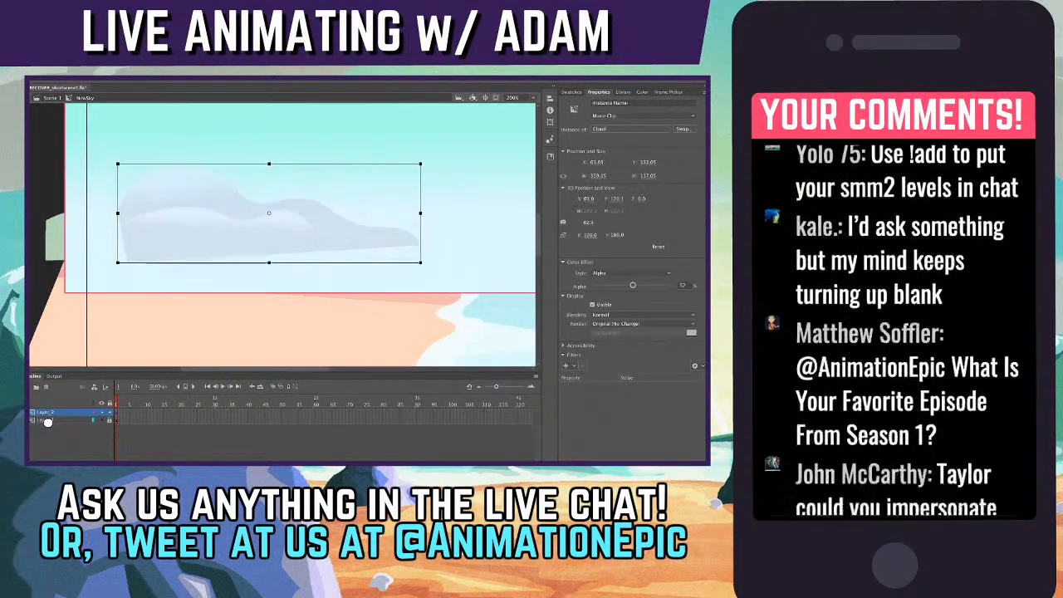
# - Return from the NewSky symbol to Scene 1 and hide the artwork that extends beyond the stage
pyautogui.hotkey('ctrl', 'z')
pyautogui.hotkey('ctrl', 'z')
pyautogui.hotkey('ctrl', '-')
pyautogui.hotkey('ctrl', '-')
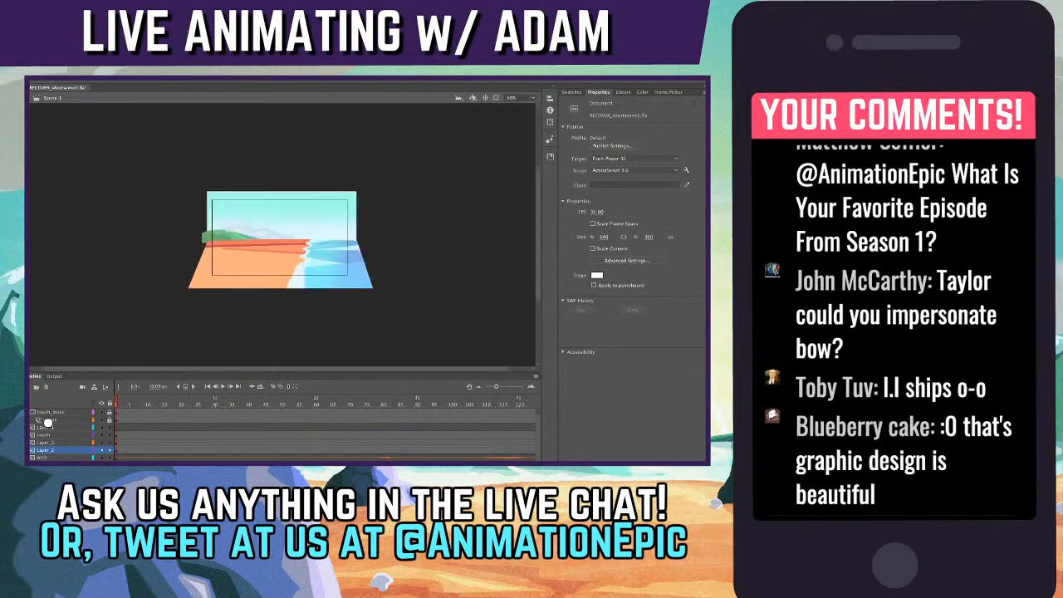
pyautogui.hotkey('ctrl', '=')
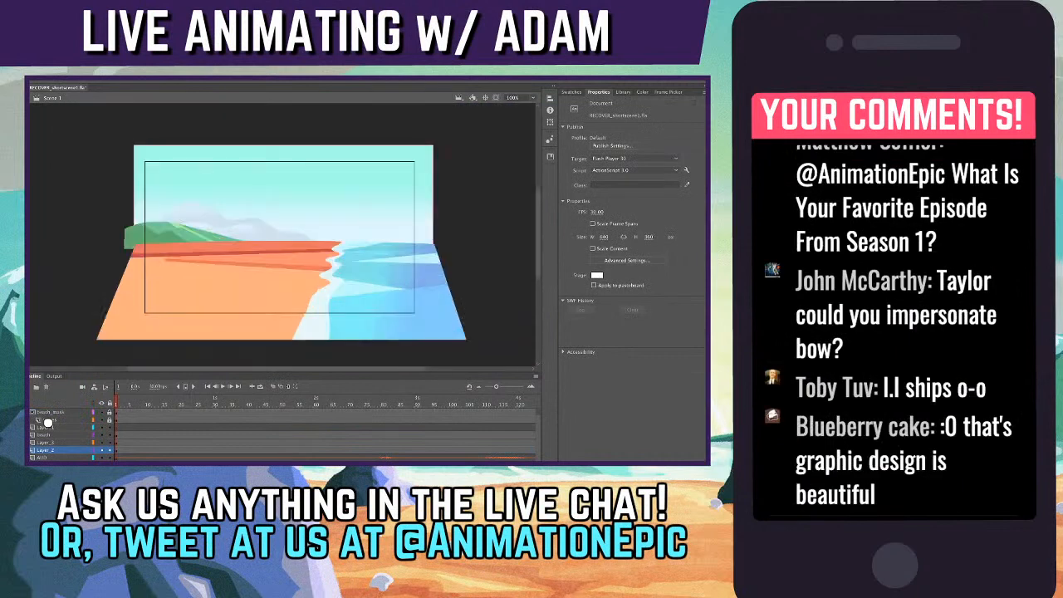
pyautogui.hotkey('ctrl', 'shift', 'w')
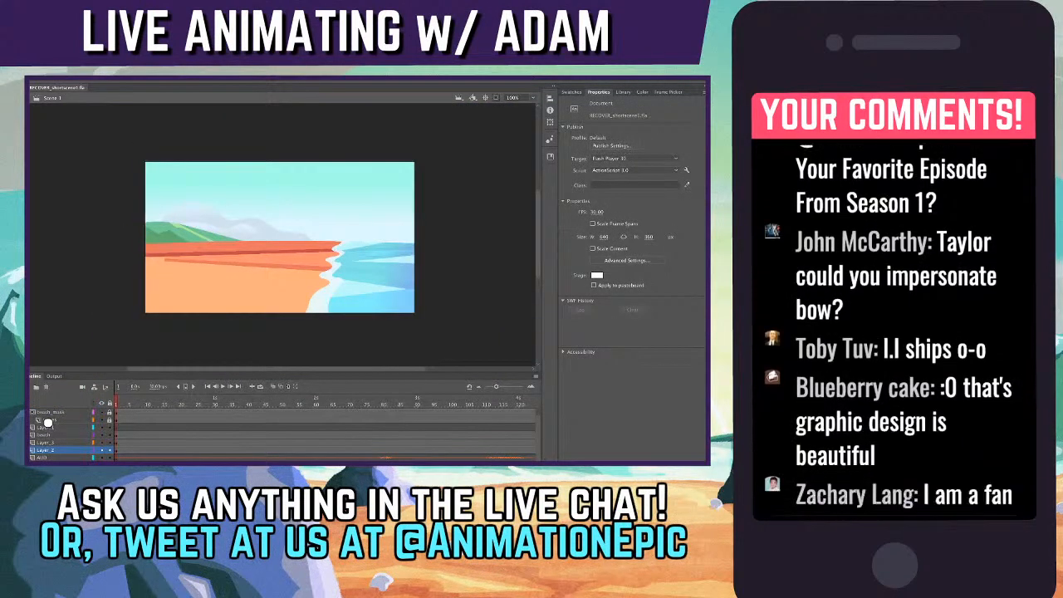
# - Select both green hill shapes behind the beach and convert them to a movie clip symbol named Hill
pyautogui.click(279, 199)
pyautogui.click(217, 235)
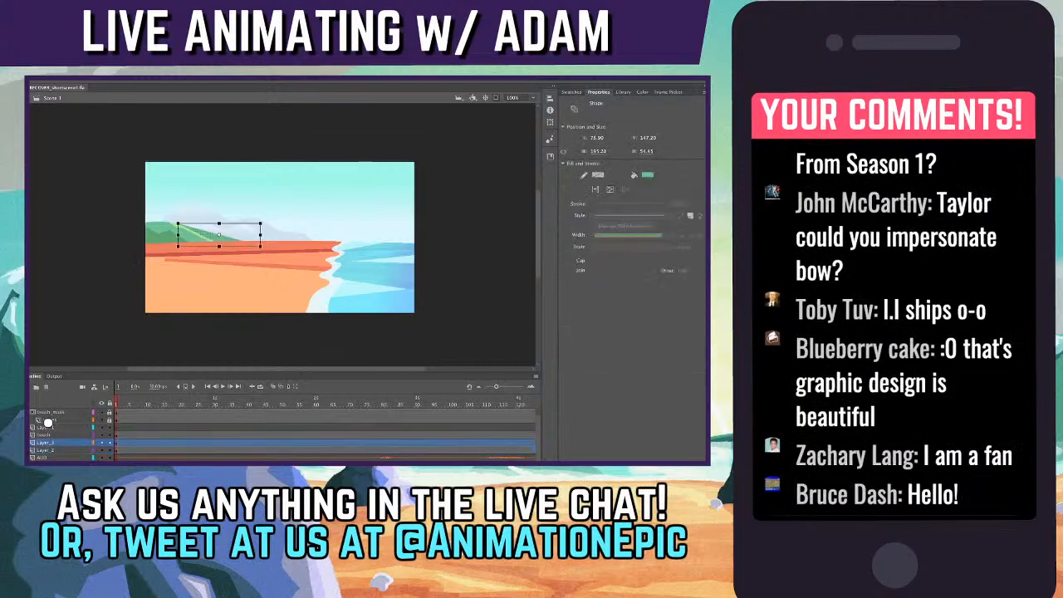
pyautogui.click(162, 236)
pyautogui.keyDown('shift'); pyautogui.click(217, 235); pyautogui.keyUp('shift')
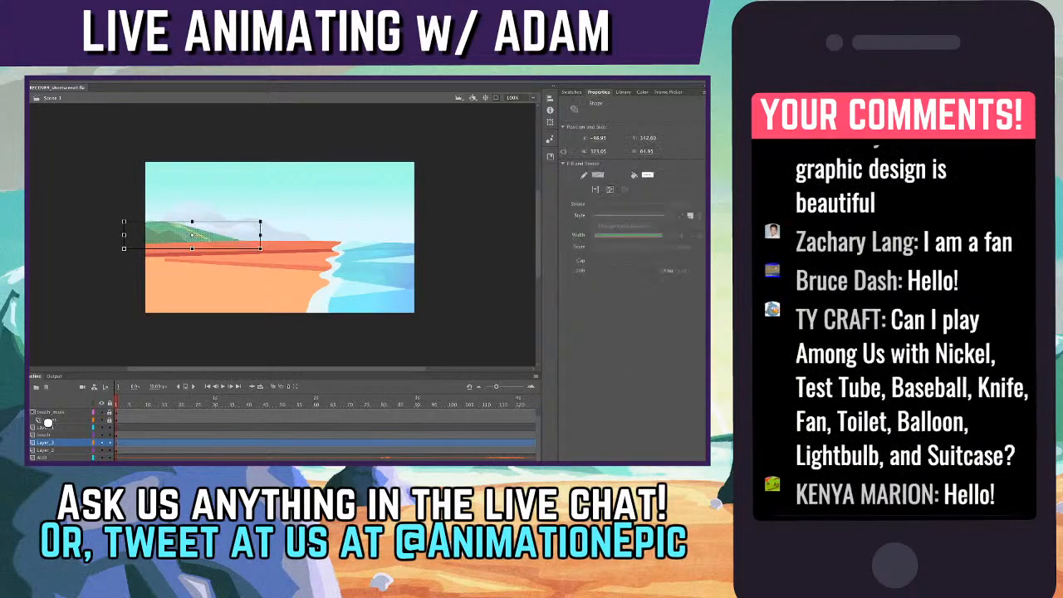
pyautogui.press('Return')
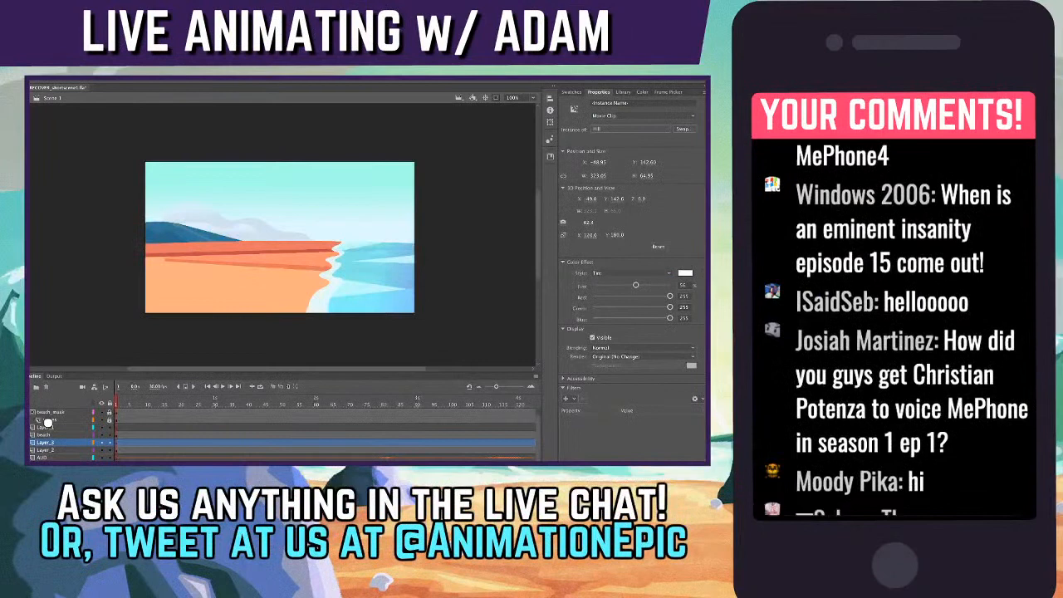
# - Tint the Hill instance, trying blue and green at different strengths before settling on a muted purple
pyautogui.moveTo(636, 285)
pyautogui.mouseDown()
pyautogui.moveTo(647, 285)
pyautogui.moveTo(626, 285)
pyautogui.mouseUp()
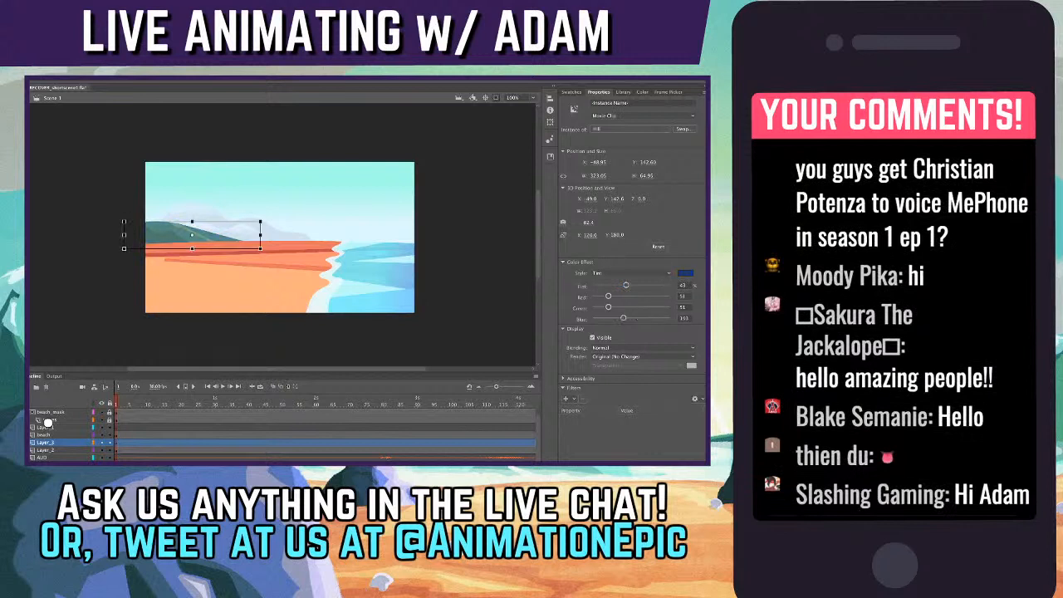
pyautogui.moveTo(627, 285); pyautogui.dragTo(637, 284)
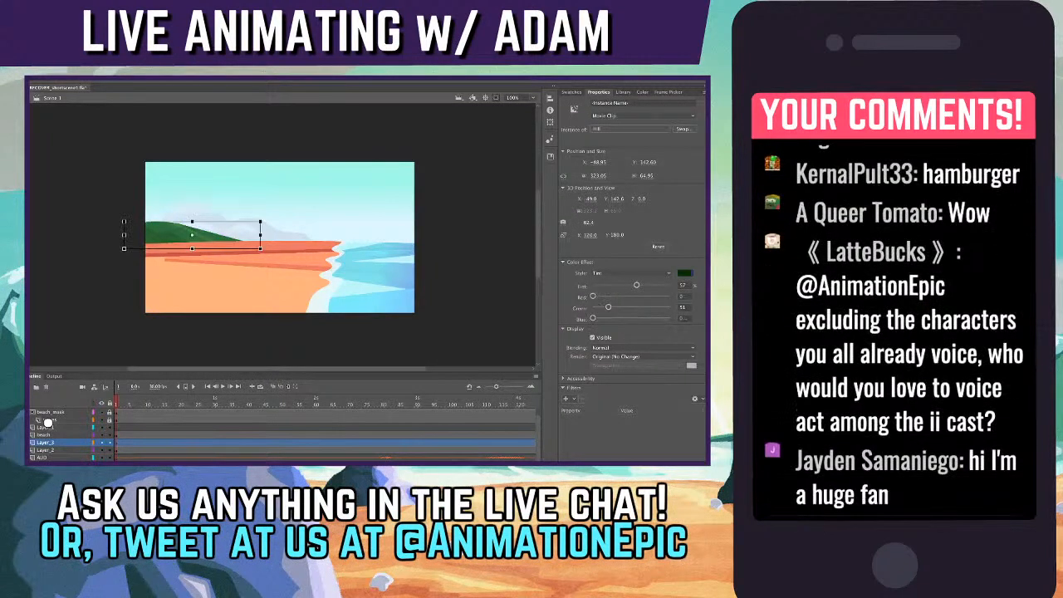
pyautogui.moveTo(637, 285); pyautogui.dragTo(620, 285)
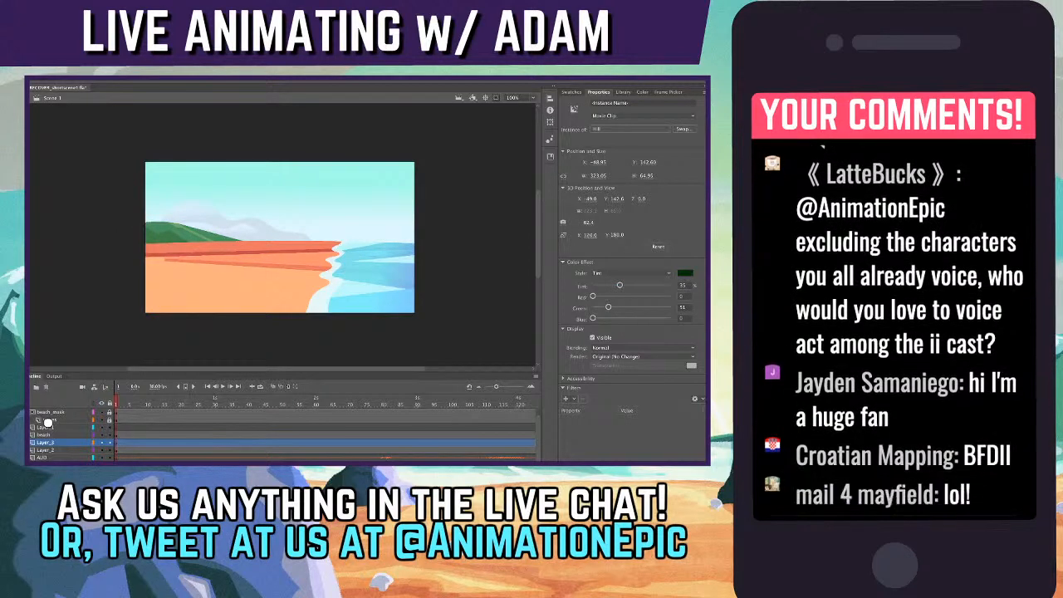
pyautogui.moveTo(619, 285)
pyautogui.mouseDown()
pyautogui.moveTo(652, 285)
pyautogui.moveTo(615, 285)
pyautogui.moveTo(629, 285)
pyautogui.mouseUp()
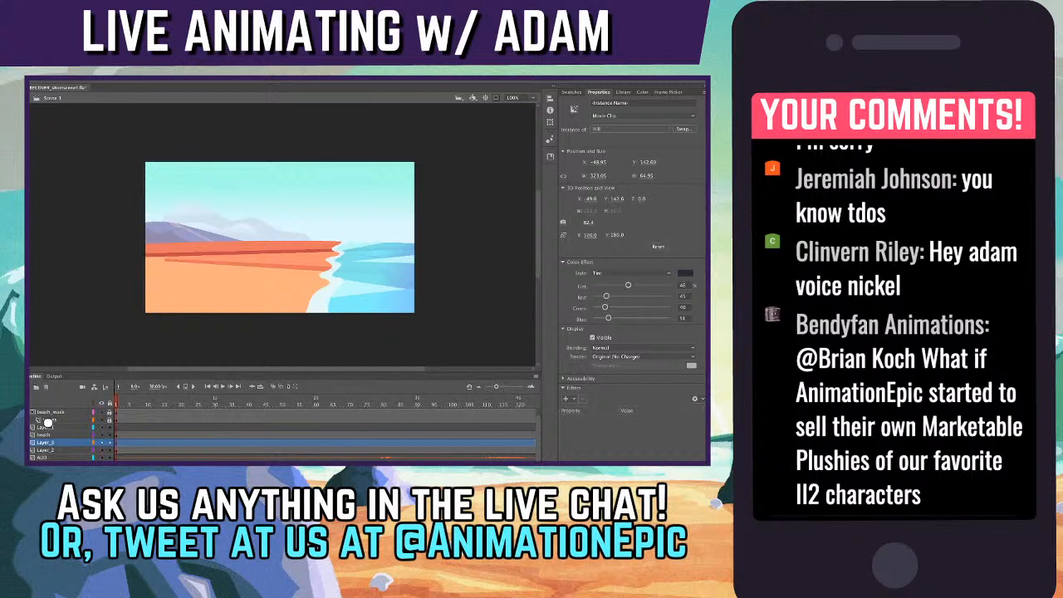
pyautogui.press('super+z')
pyautogui.press('super+z')
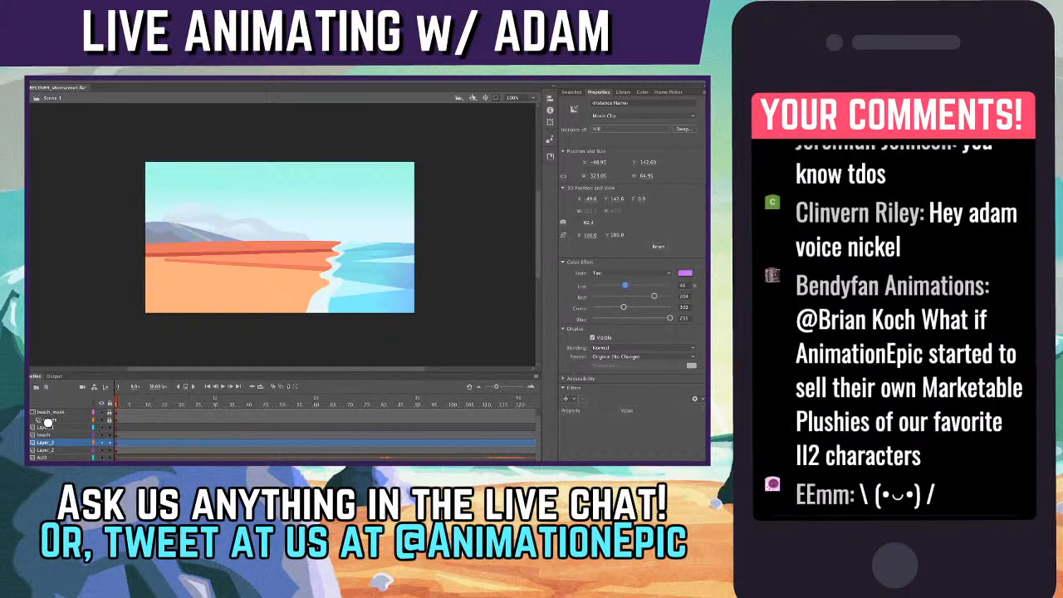
# - Move the cloud inside the NewSky symbol across to the sky above the sea, check it in the scene, and reopen the symbol
pyautogui.press('super+z')
pyautogui.press('super+z')
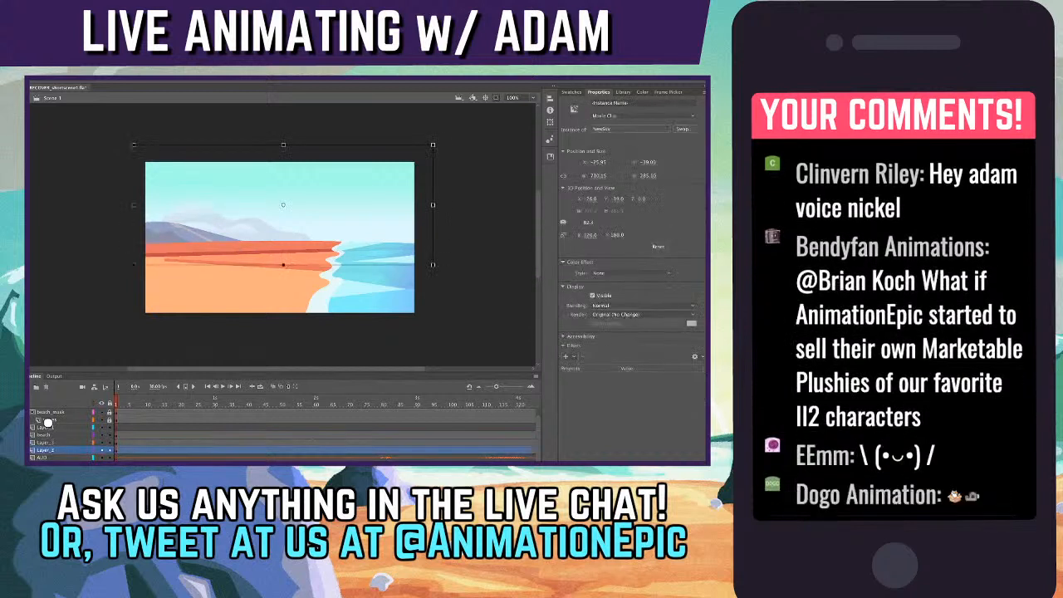
pyautogui.press('super+equal')
pyautogui.press('super+z')
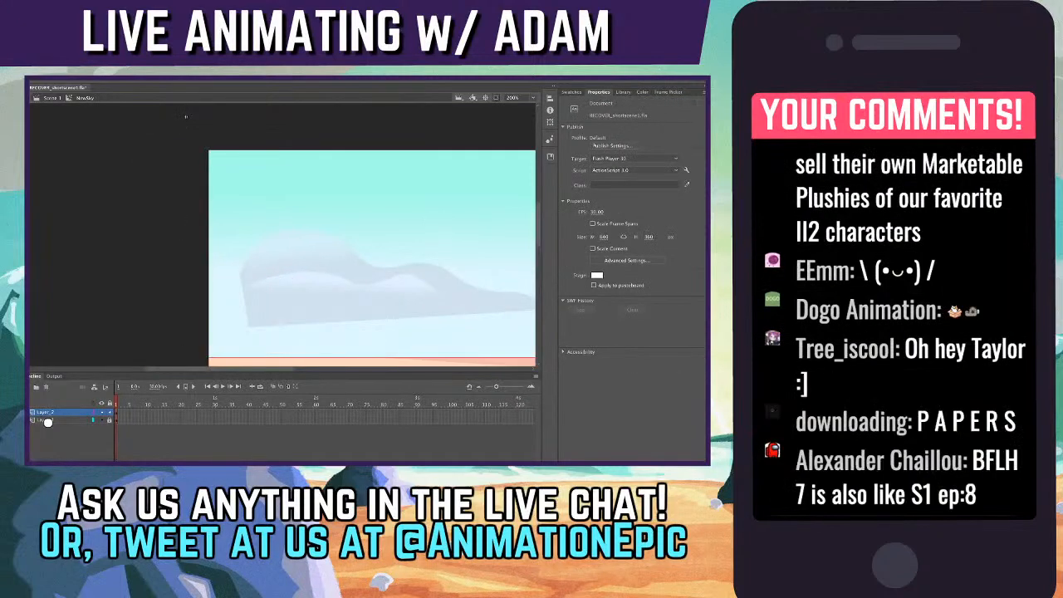
pyautogui.press('super+z')
pyautogui.press('super+z')
pyautogui.press('super+minus')
pyautogui.moveTo(335, 258); pyautogui.dragTo(444, 259)
pyautogui.press('Escape')
pyautogui.press('super+e')
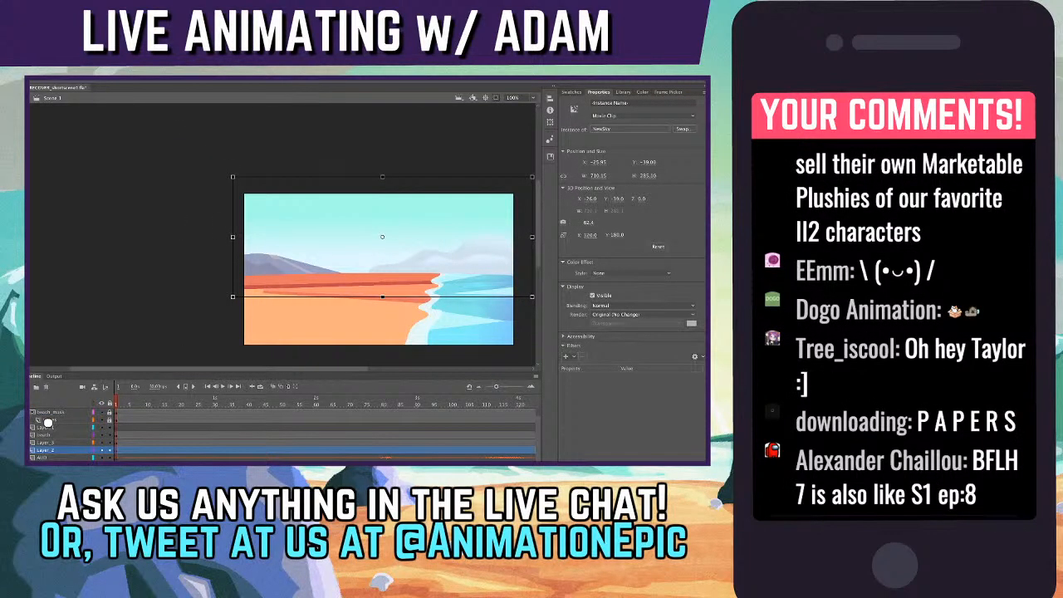
pyautogui.press('super+z')
pyautogui.press('super+z')
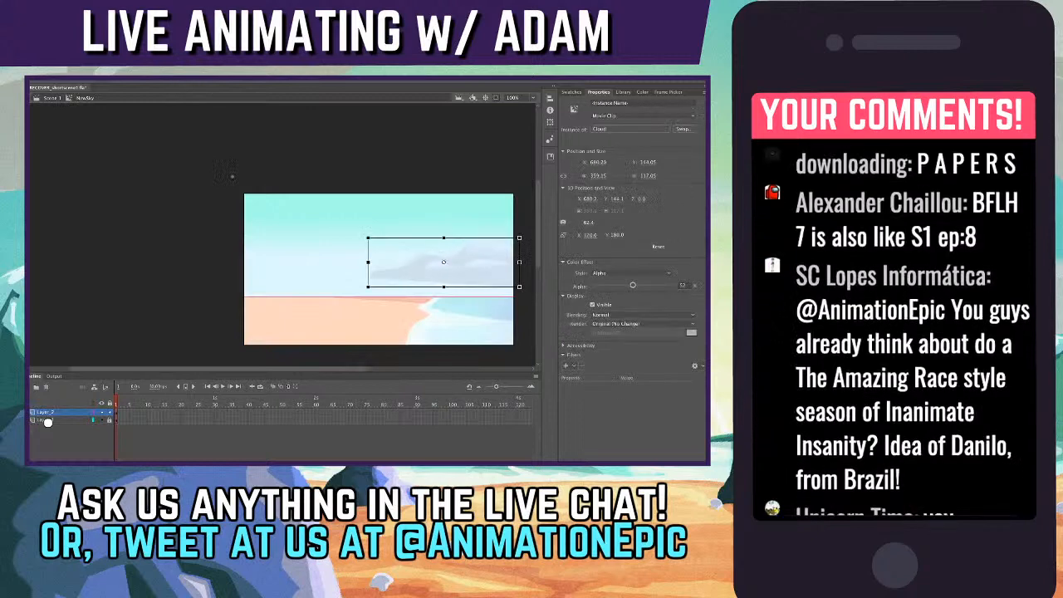
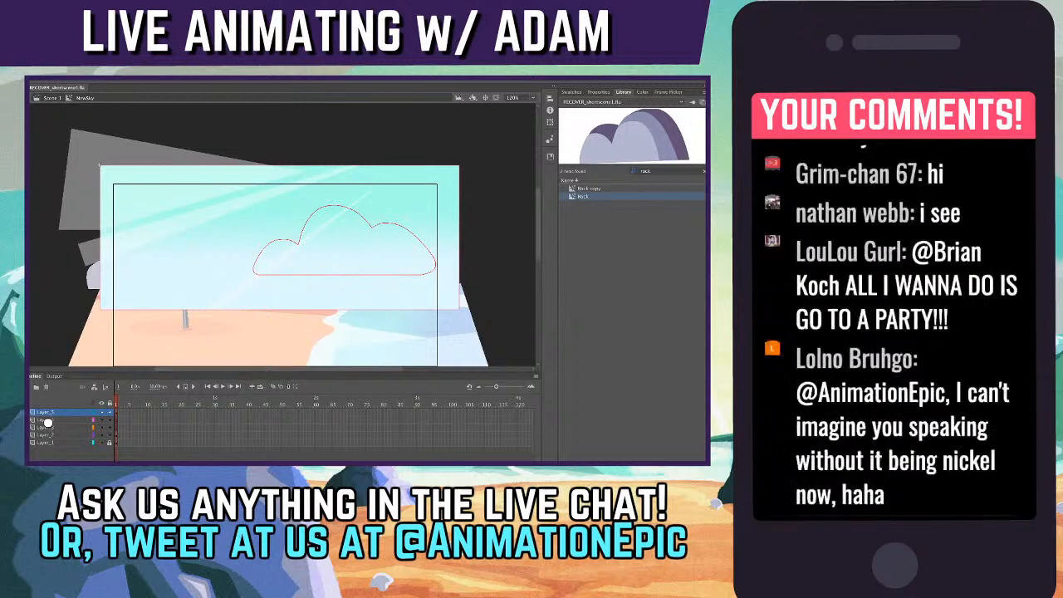
# - Try to draw a peaked two-segment shading line inside the lower left of the cloud outline, and undo it
pyautogui.hotkey('ctrl', '=')
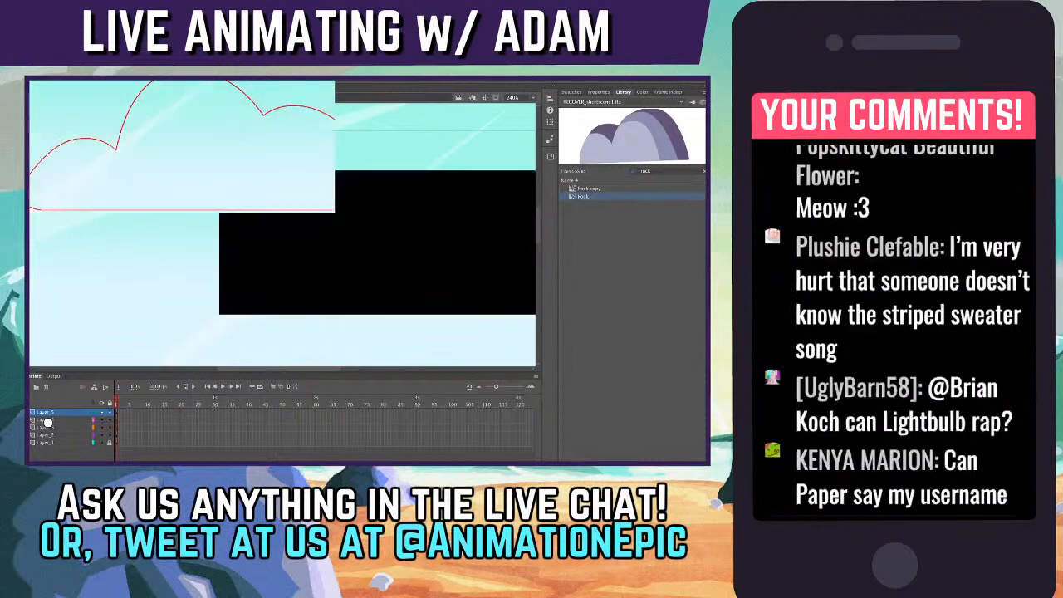
pyautogui.hotkey('ctrl', 'z')
pyautogui.hotkey('ctrl', 'z')
pyautogui.hotkey('ctrl', 'z')
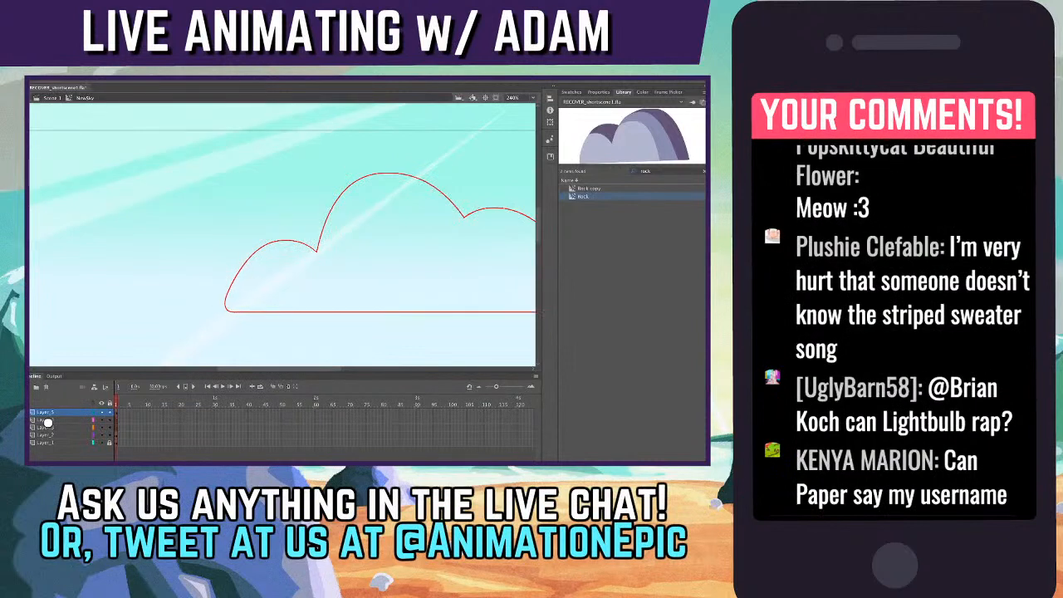
pyautogui.hscroll(5, 282, 234)
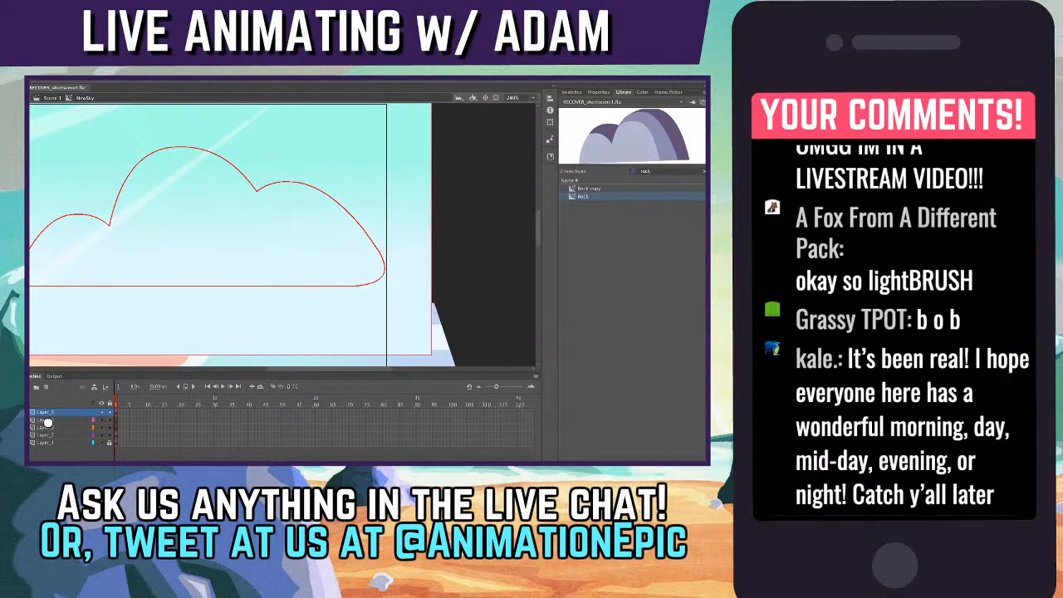
pyautogui.hscroll(-3, 283, 234)
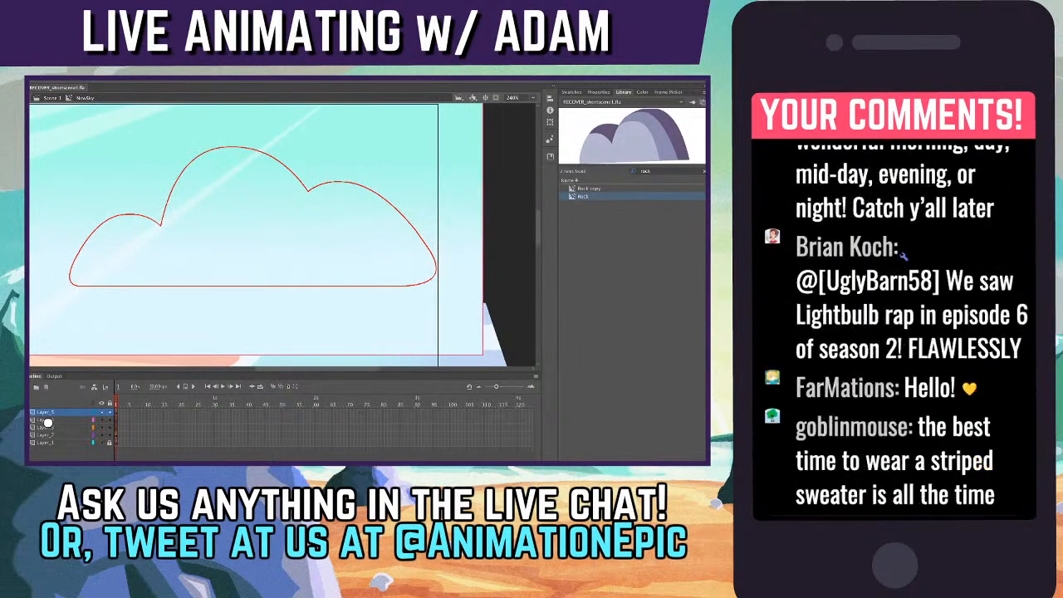
pyautogui.moveTo(72, 267); pyautogui.dragTo(125, 245)
pyautogui.moveTo(125, 245); pyautogui.dragTo(176, 265)
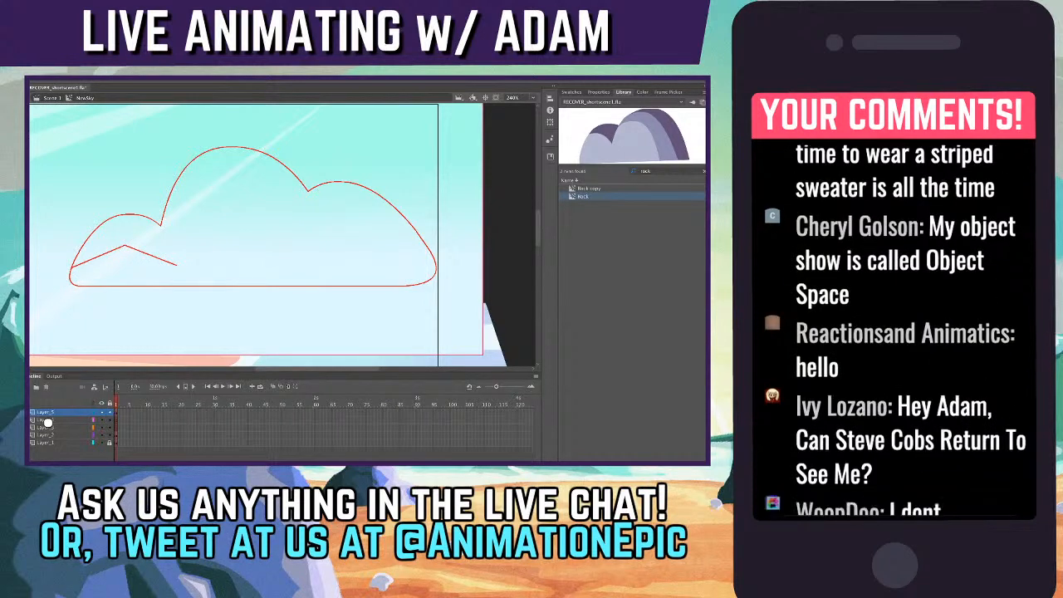
pyautogui.hotkey('ctrl', 'z')
pyautogui.hotkey('ctrl', 'z')
# - Draw a shading line across the lower part of the cloud outline and bend it upward near its left end
pyautogui.moveTo(70, 275)
pyautogui.mouseDown()
pyautogui.moveTo(129, 257)
pyautogui.moveTo(185, 257)
pyautogui.moveTo(429, 280)
pyautogui.mouseUp()
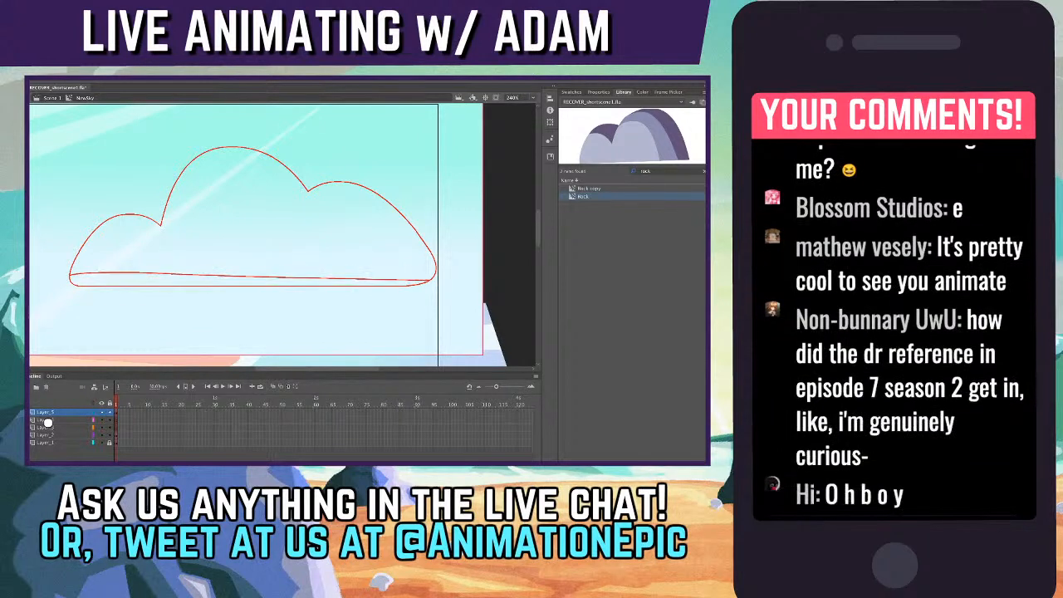
pyautogui.moveTo(176, 266); pyautogui.dragTo(129, 256)
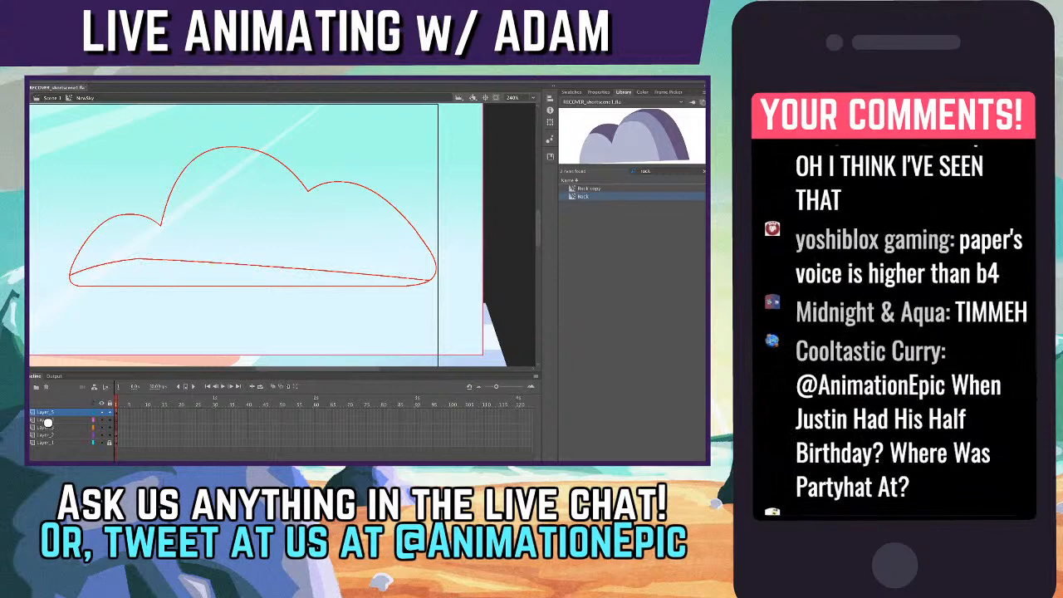
pyautogui.moveTo(169, 230); pyautogui.dragTo(192, 242)
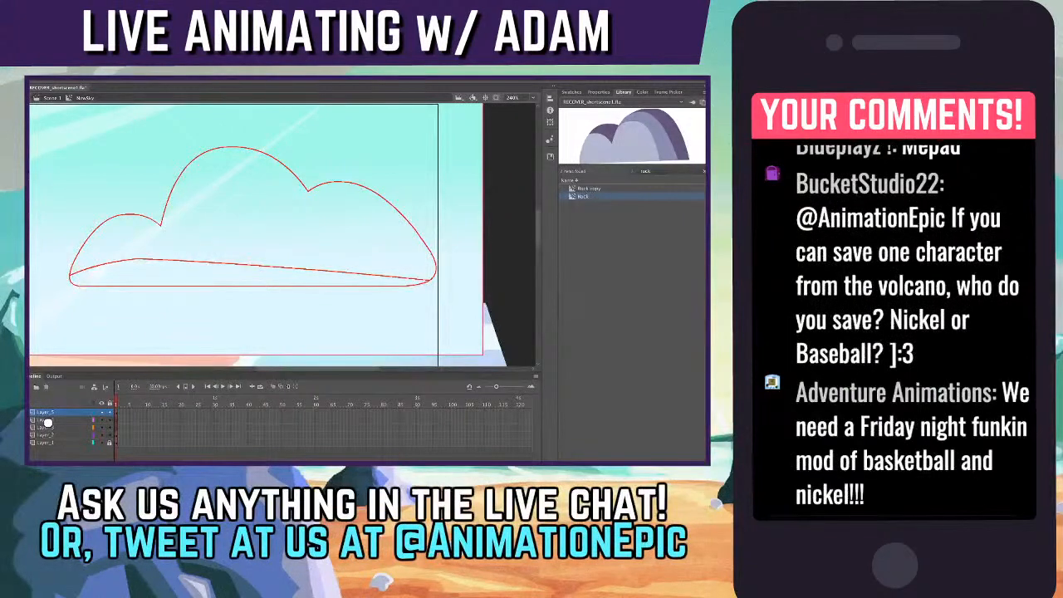
pyautogui.hotkey('ctrl', 'z')
# - Draw an inner contour from the base shading line to the cloud's right edge and bend its segments into rounded puffs
pyautogui.moveTo(176, 230); pyautogui.dragTo(222, 264)
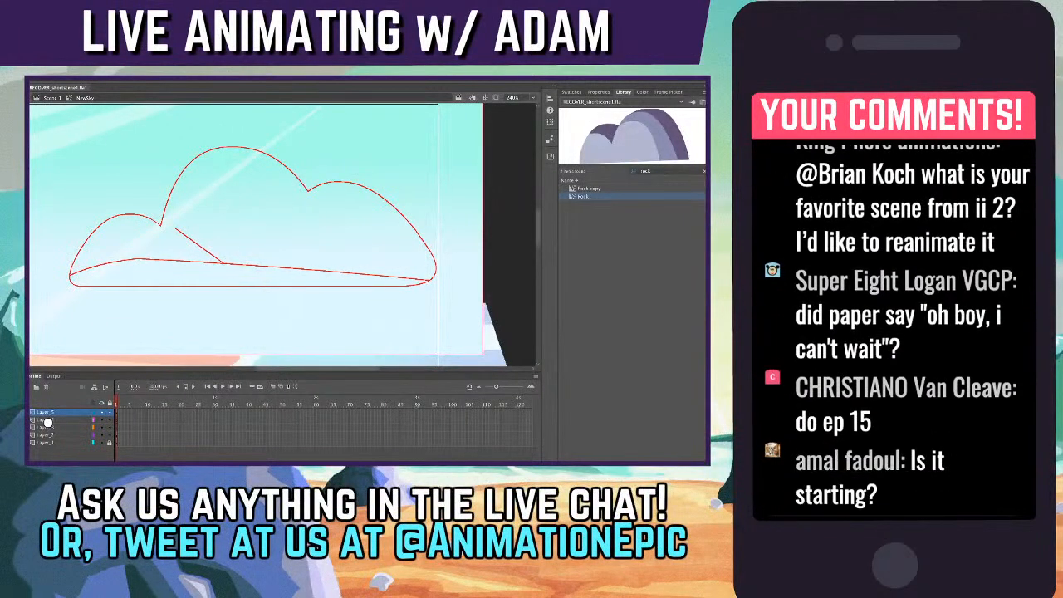
pyautogui.moveTo(176, 228)
pyautogui.mouseDown()
pyautogui.moveTo(257, 176)
pyautogui.moveTo(334, 228)
pyautogui.moveTo(384, 198)
pyautogui.mouseUp()
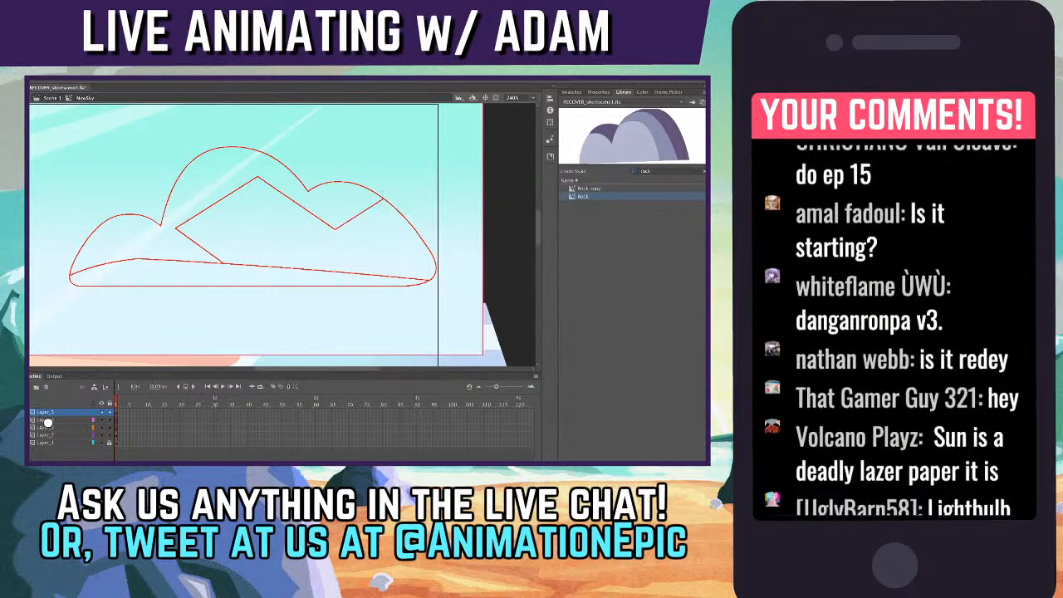
pyautogui.moveTo(199, 246); pyautogui.dragTo(206, 237)
pyautogui.moveTo(217, 202); pyautogui.dragTo(212, 190)
pyautogui.moveTo(295, 202); pyautogui.dragTo(301, 192)
pyautogui.moveTo(335, 229); pyautogui.dragTo(330, 229)
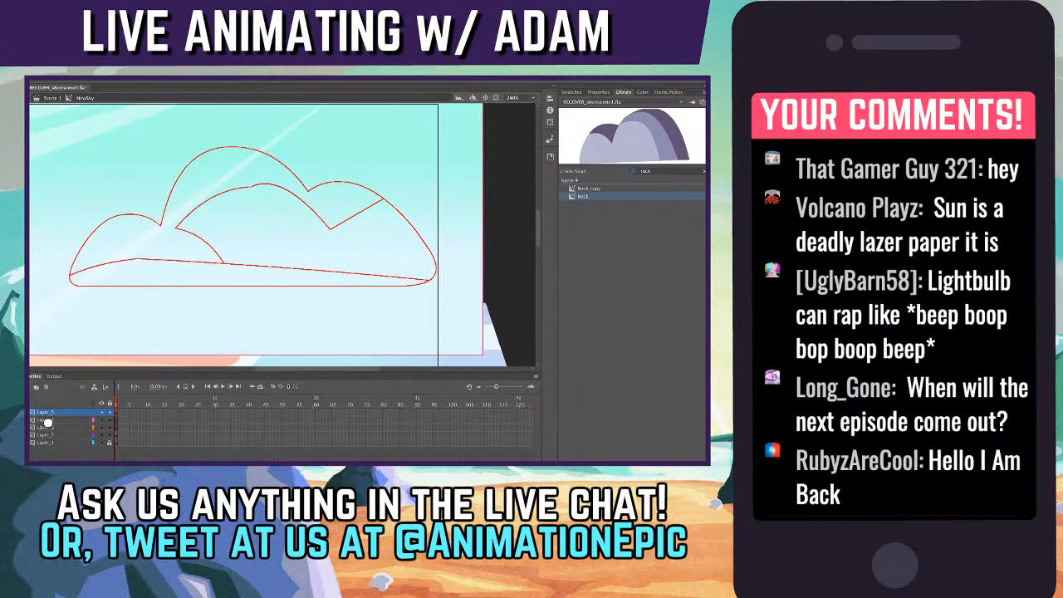
pyautogui.moveTo(356, 213); pyautogui.dragTo(347, 200)
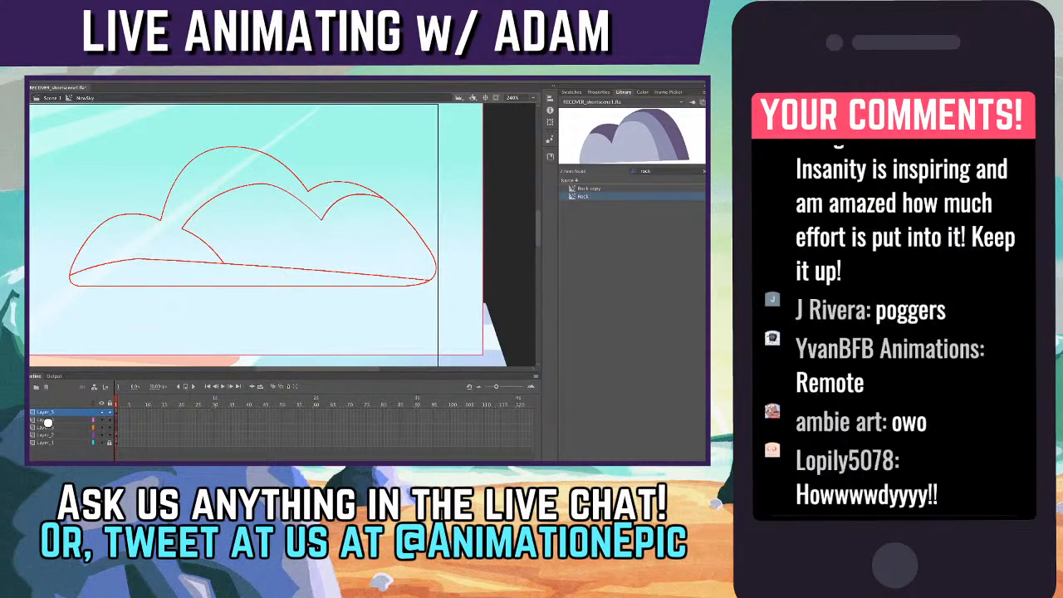
# - Fill the cloud's left puff and upper outer band with a white-to-grey linear gradient
pyautogui.hotkey('ctrl', '-')
pyautogui.hscroll(-3, 282, 235)
pyautogui.hotkey('ctrl', '=')
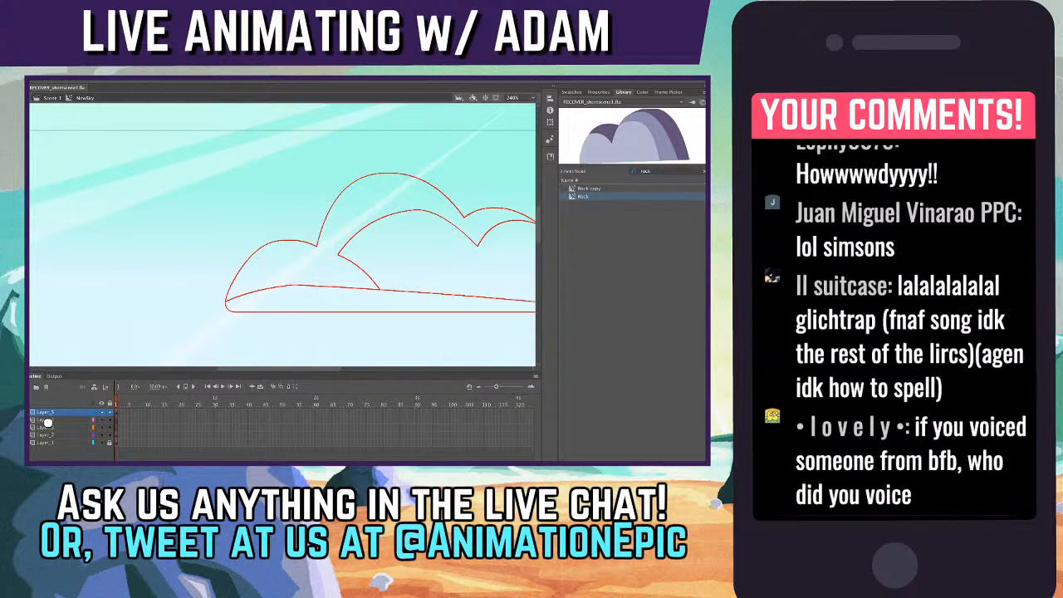
pyautogui.hscroll(3, 282, 234)
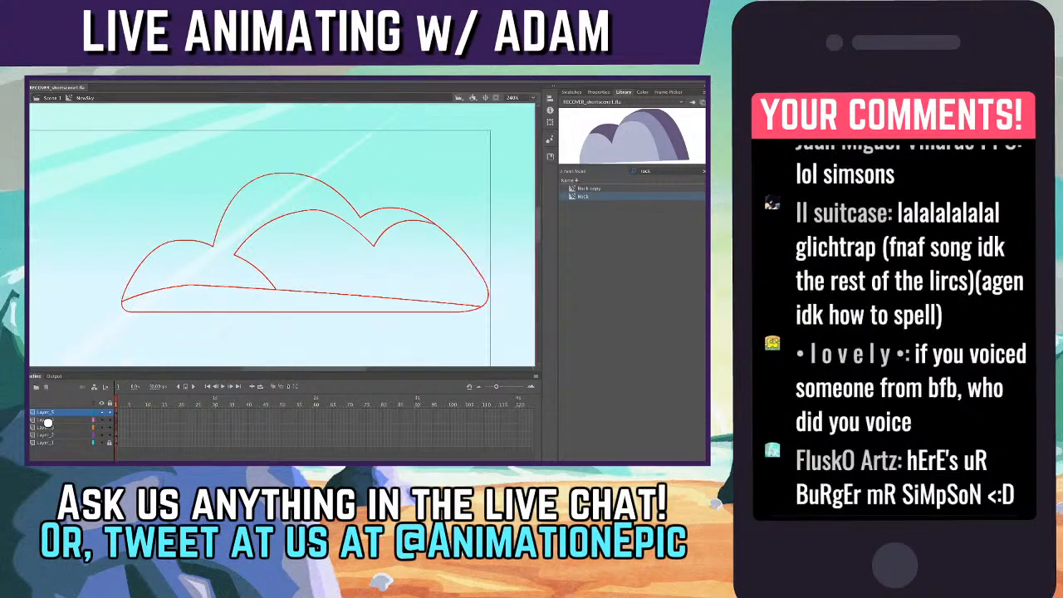
pyautogui.hotkey('ctrl', 'shift', 'F9')
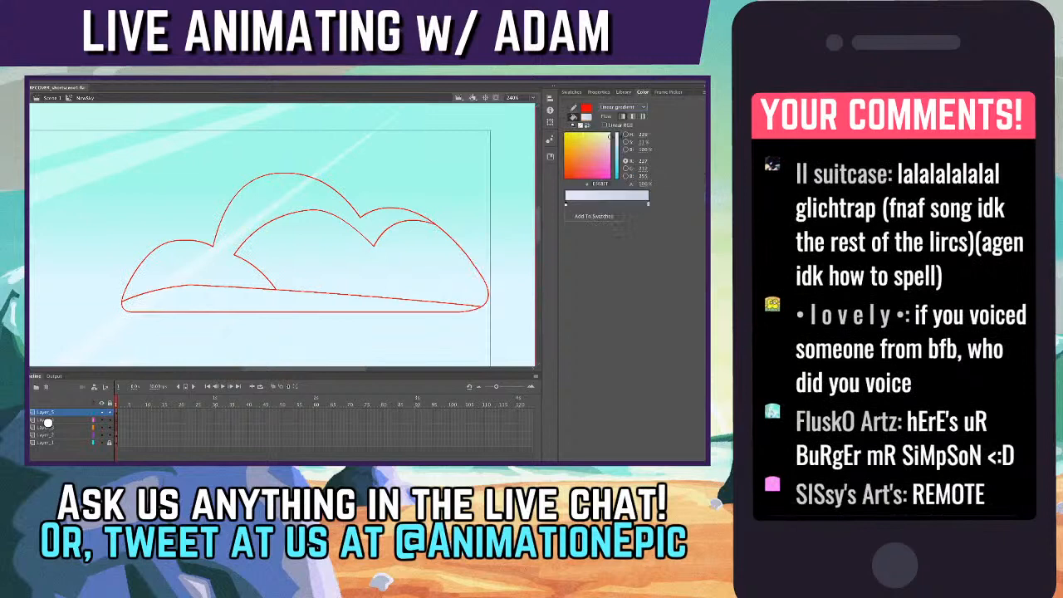
pyautogui.hotkey('ctrl', 'y')
pyautogui.hotkey('ctrl', 'z')
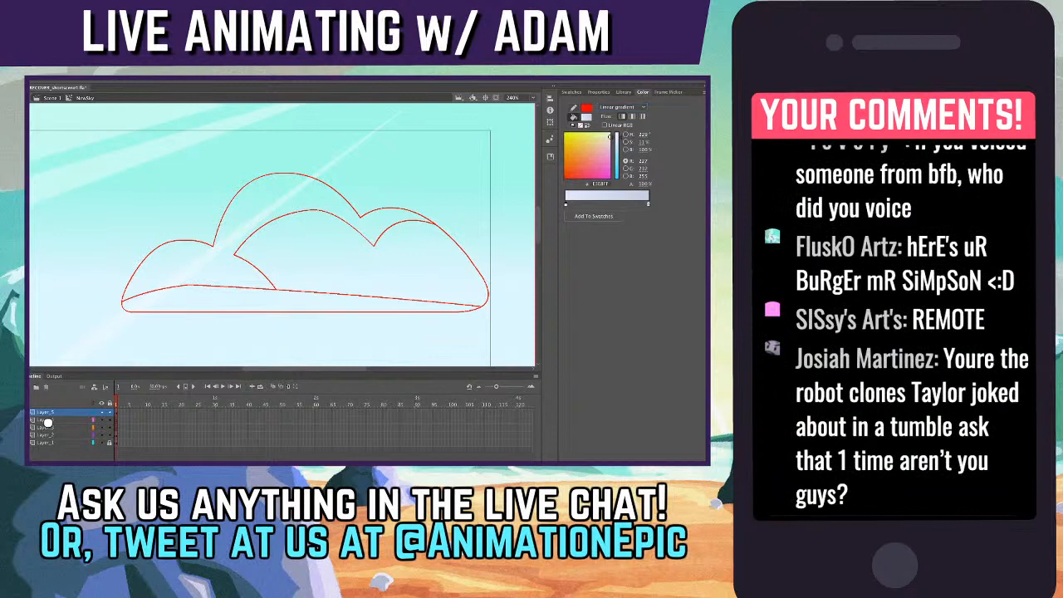
pyautogui.hotkey('ctrl', 'y')
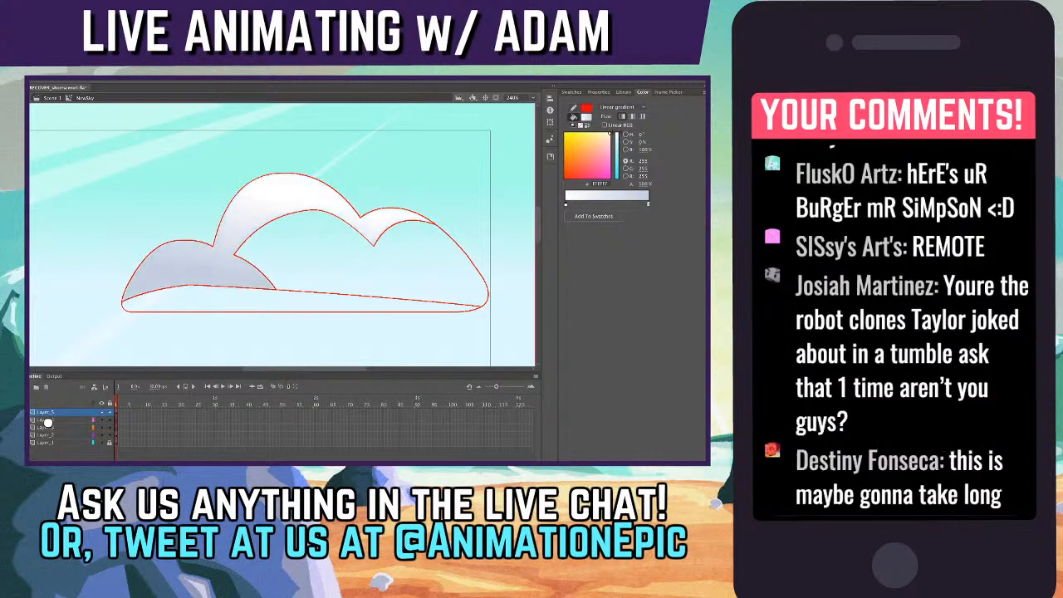
# - Lighten the left puff's gradient and fill the cloud's inner body and base strip with a white-to-lavender-grey linear gradient
pyautogui.hotkey('ctrl', 'z')
pyautogui.hotkey('ctrl', 'y')
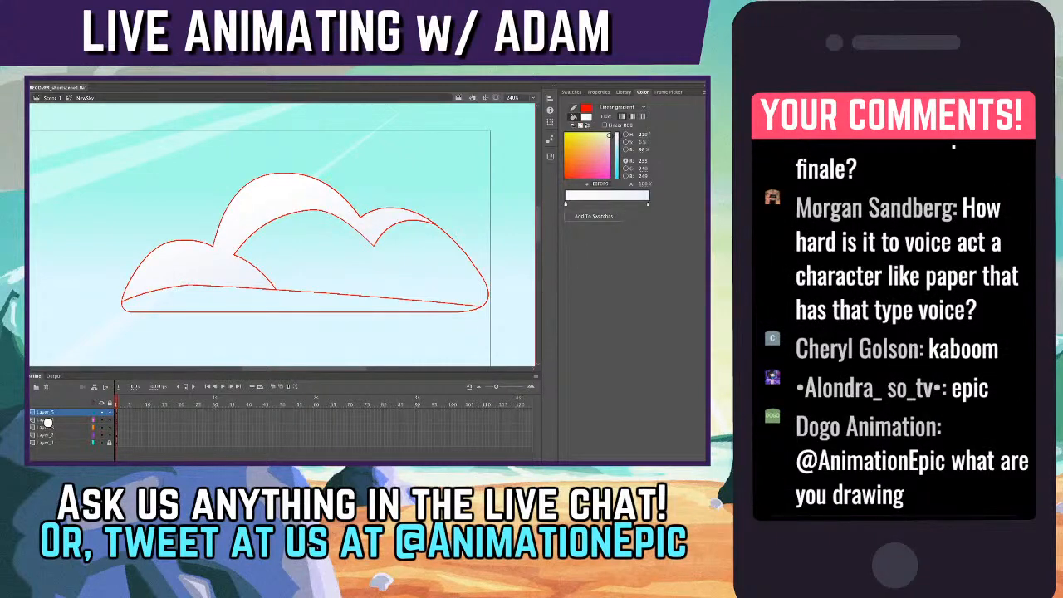
pyautogui.click(566, 203)
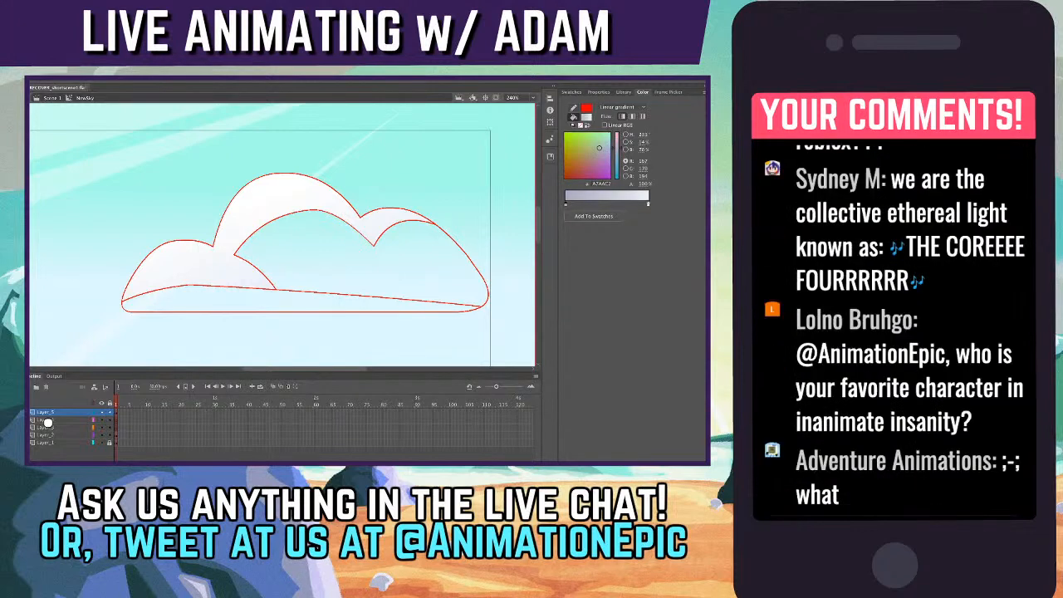
pyautogui.hotkey('ctrl', 'z')
pyautogui.hotkey('ctrl', 'y')
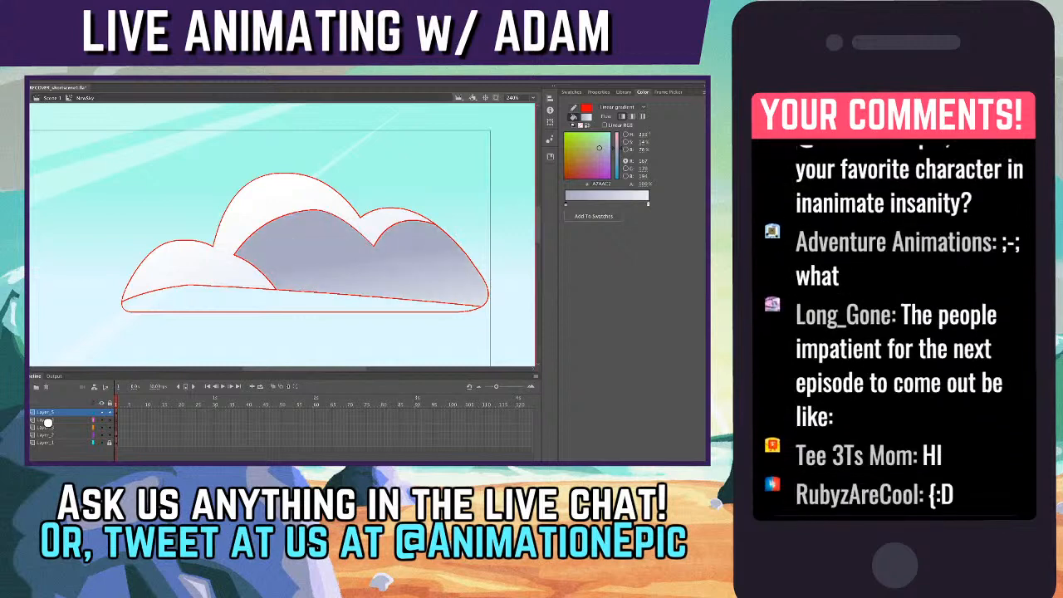
pyautogui.hotkey('ctrl', 'z')
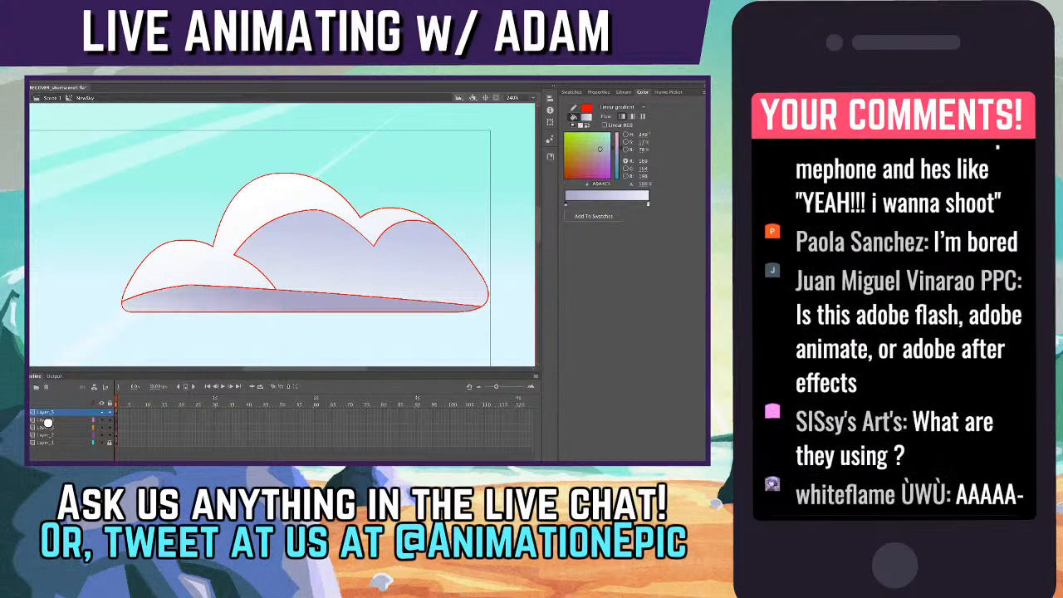
# - Remove the cloud's red outlines and convert the remaining filled artwork into a movie clip symbol
pyautogui.hotkey('ctrl', 'a')
pyautogui.hotkey('ctrl', 'shift', 'a')
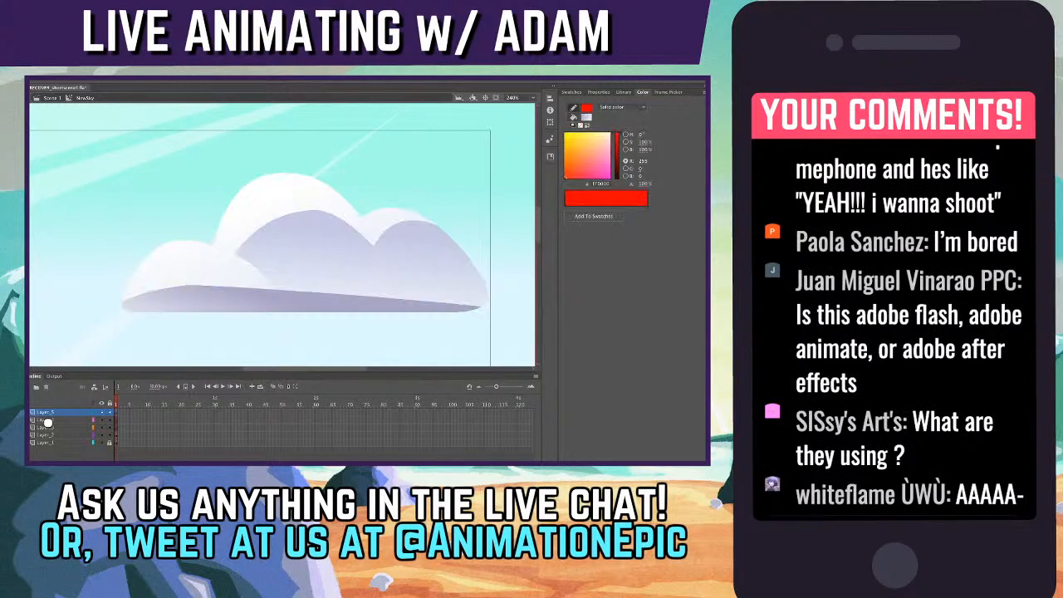
pyautogui.hotkey('ctrl', '-')
pyautogui.hotkey('ctrl', '-')
pyautogui.hotkey('ctrl', '=')
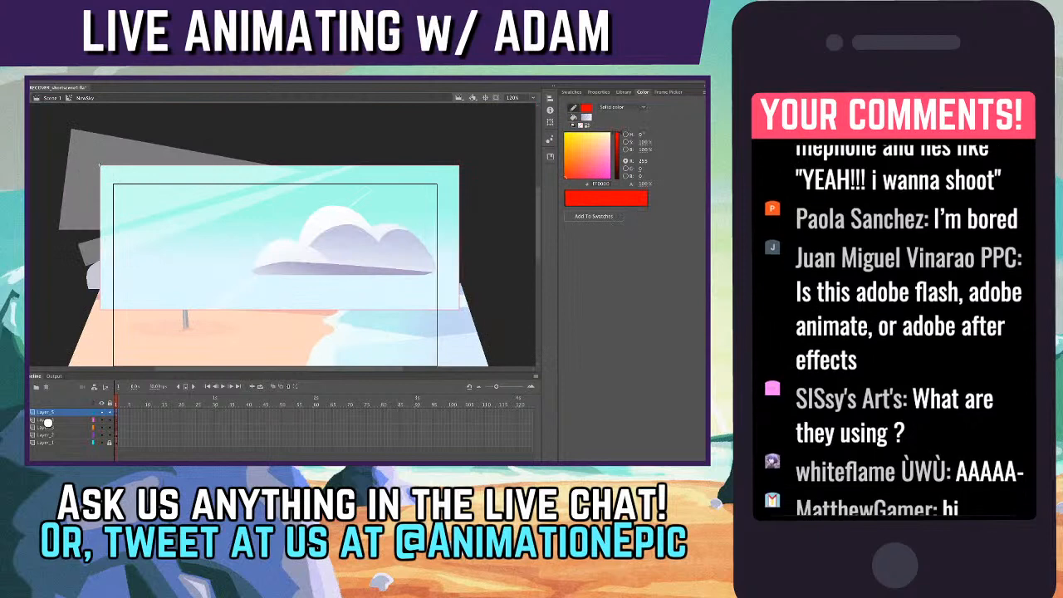
pyautogui.hotkey('ctrl', 'a')
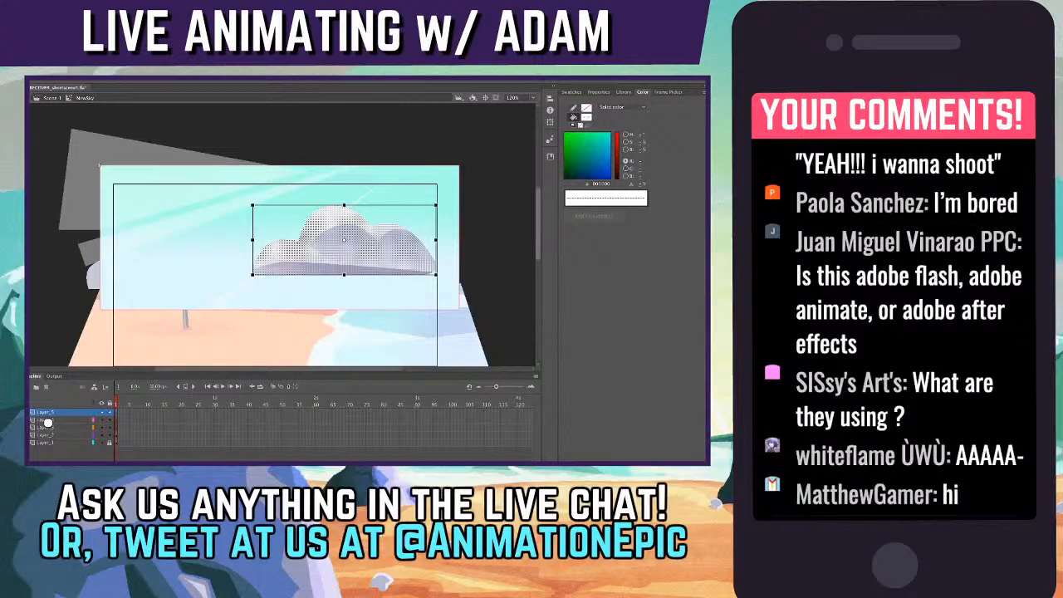
pyautogui.hotkey('ctrl', 'g')
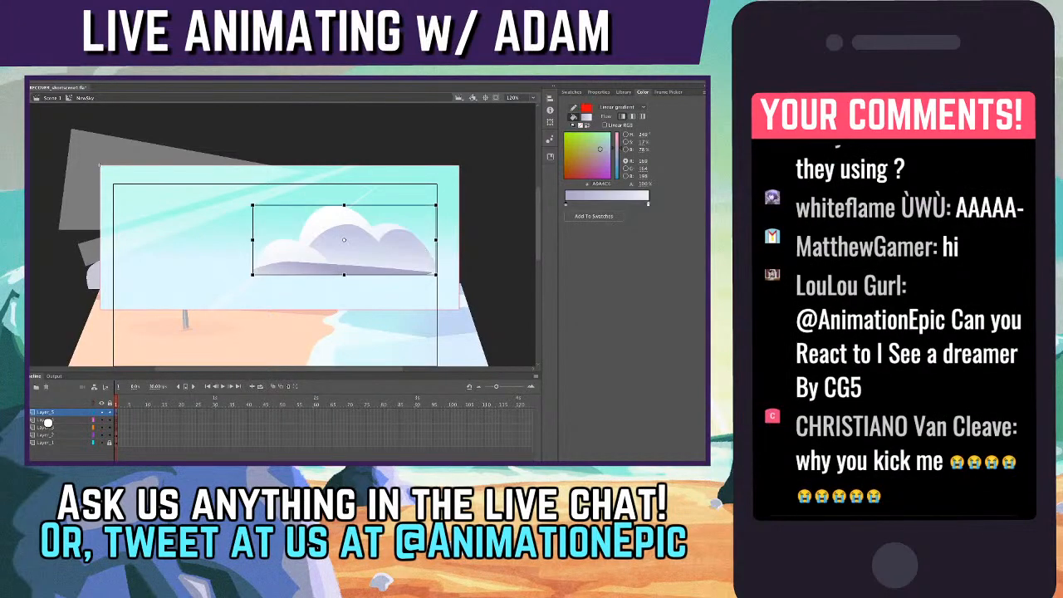
# - Scale the cloud down near the sky's right edge and skew its base slightly to the left, making it about 284 by 115 px
pyautogui.moveTo(436, 205); pyautogui.dragTo(397, 217)
pyautogui.moveTo(318, 238)
pyautogui.mouseDown()
pyautogui.moveTo(363, 216)
pyautogui.moveTo(323, 245)
pyautogui.mouseUp()
pyautogui.hotkey('ctrl', '=')
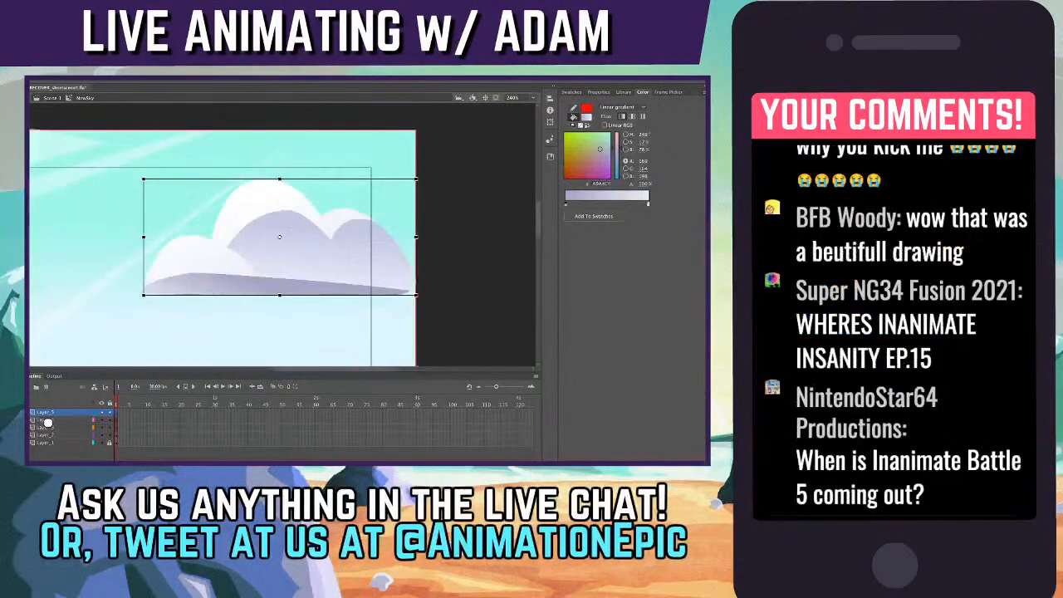
pyautogui.moveTo(318, 294); pyautogui.dragTo(310, 295)
pyautogui.hotkey('ctrl', 'shift', 'h')
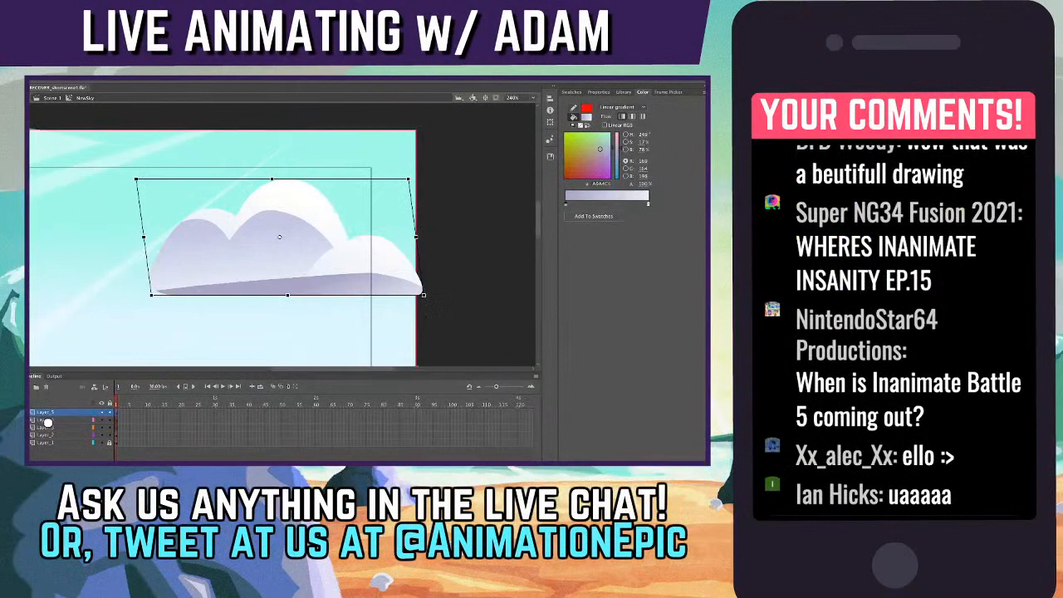
pyautogui.hotkey('ctrl', 'shift', 'h')
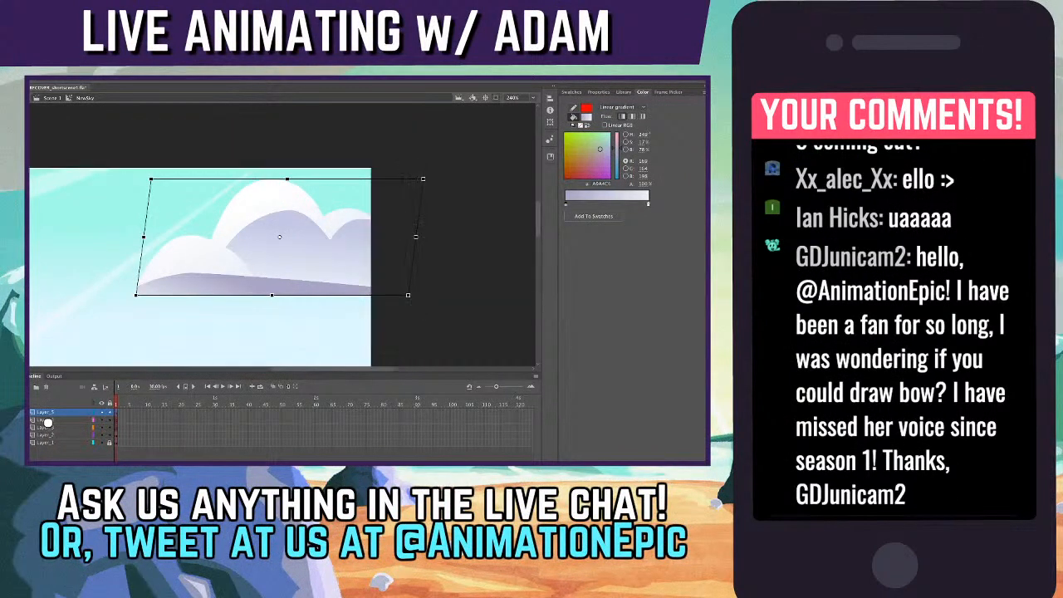
# - Try the Lighten, Screen, Hard Light, Add, Subtract and Difference blending modes on the cloud, and return it to Normal
pyautogui.hotkey('ctrl', 'F3')
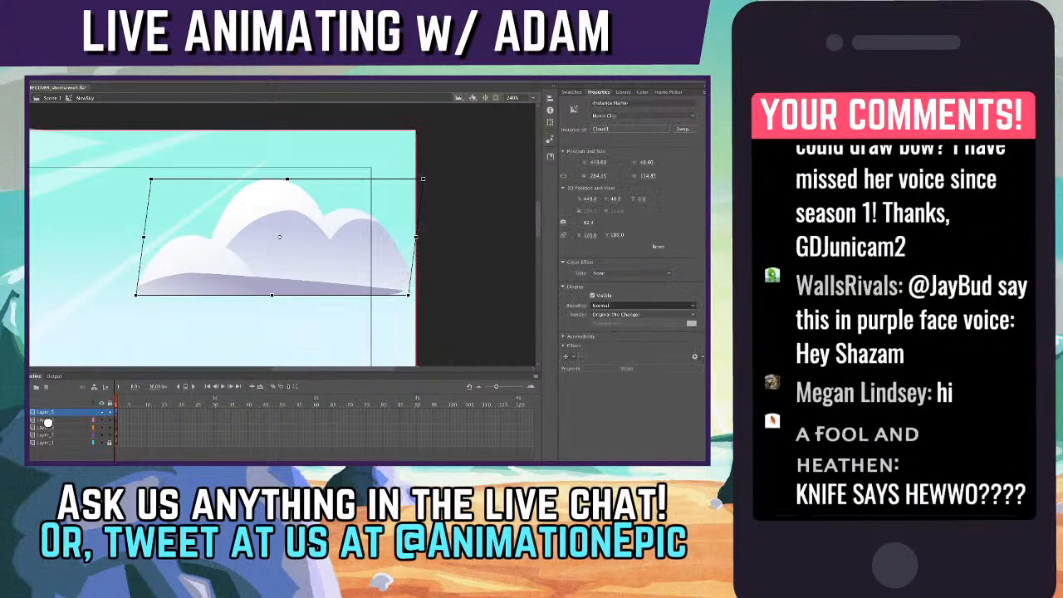
pyautogui.press('Down')
pyautogui.press('Down')
pyautogui.press('Down')
pyautogui.press('Down')
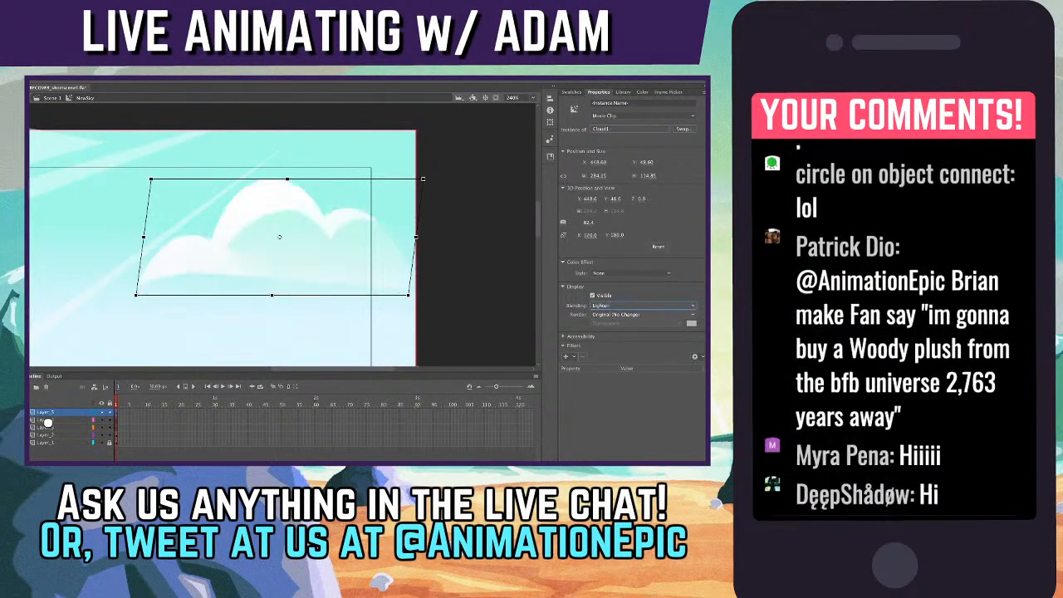
pyautogui.press('Down')
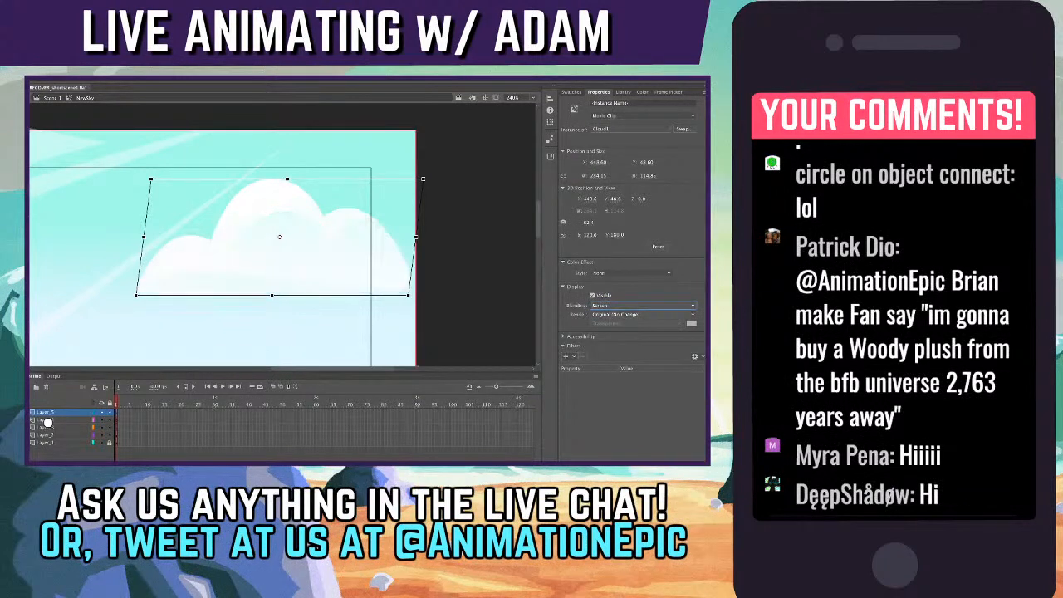
pyautogui.press('Down')
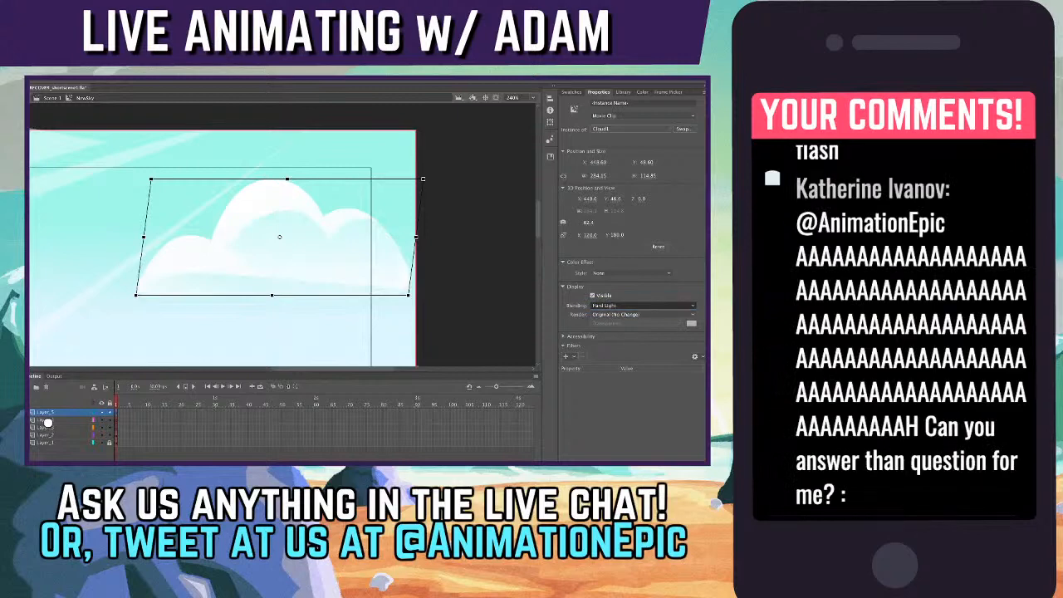
pyautogui.press('Down')
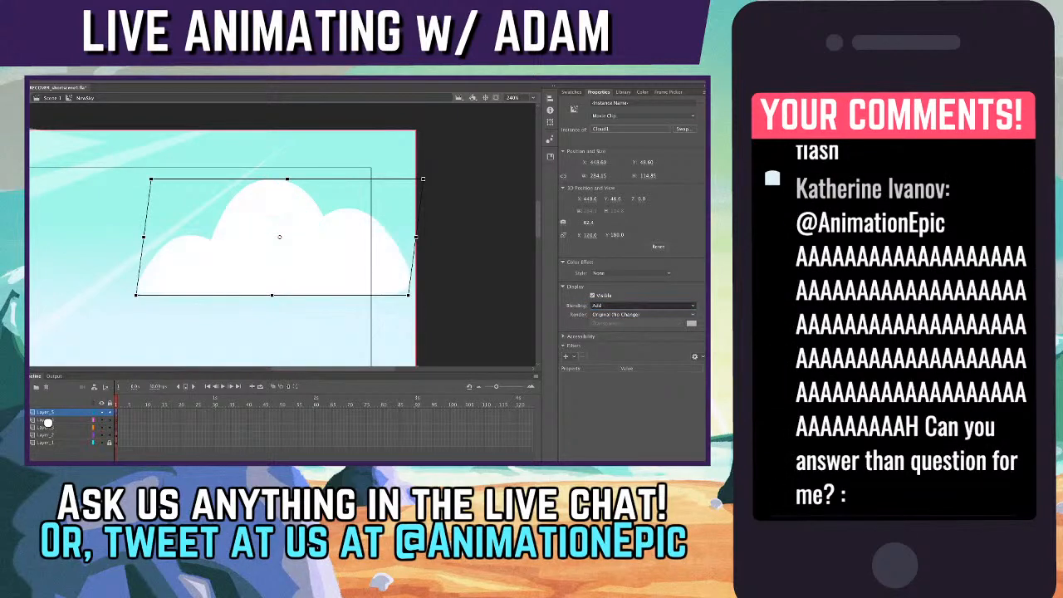
pyautogui.press('Down')
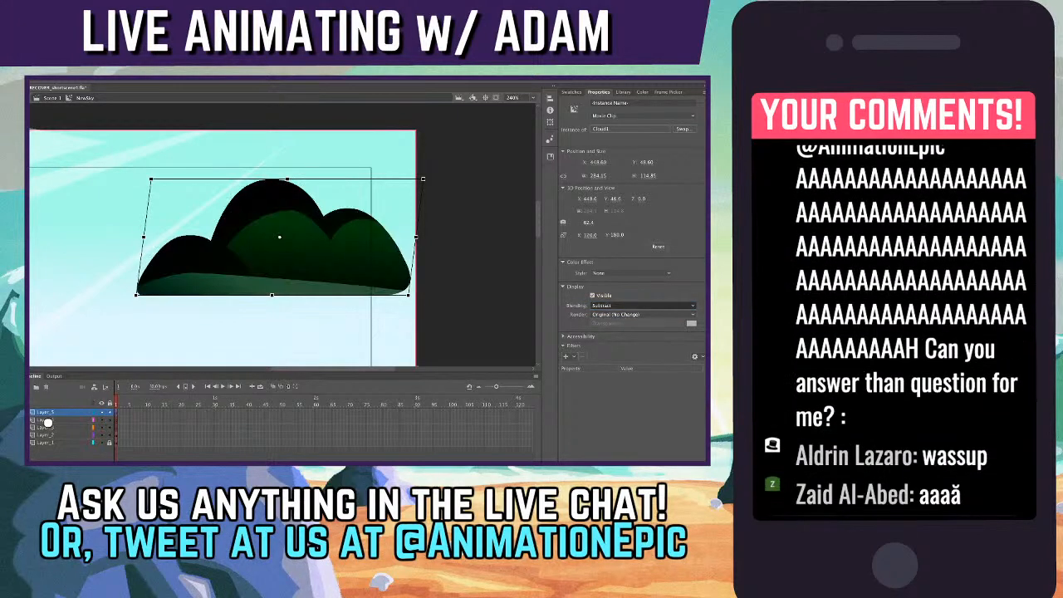
pyautogui.press('Down')
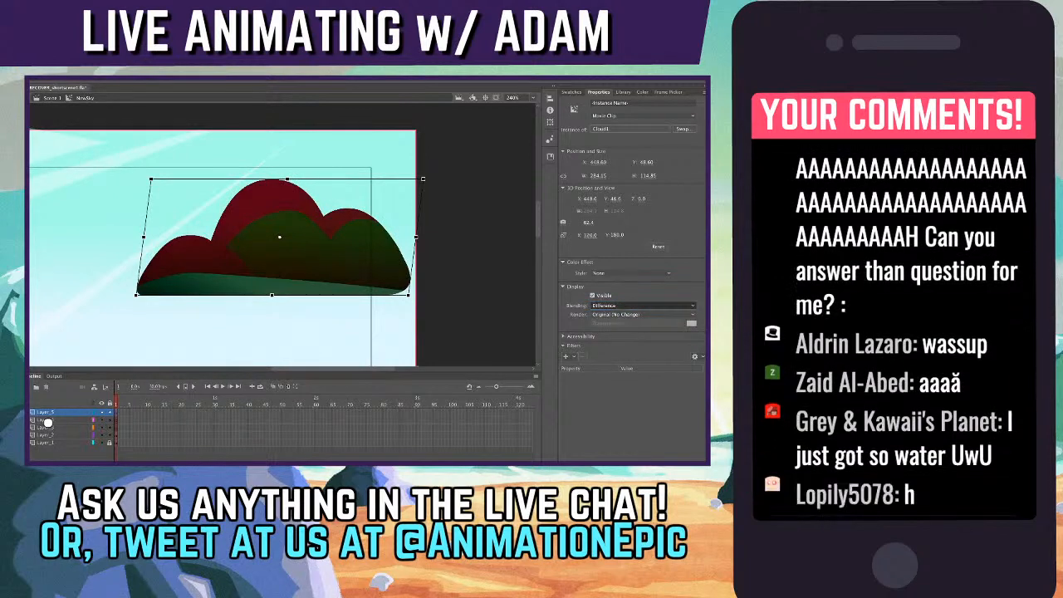
pyautogui.press('Down')
pyautogui.press('Home')
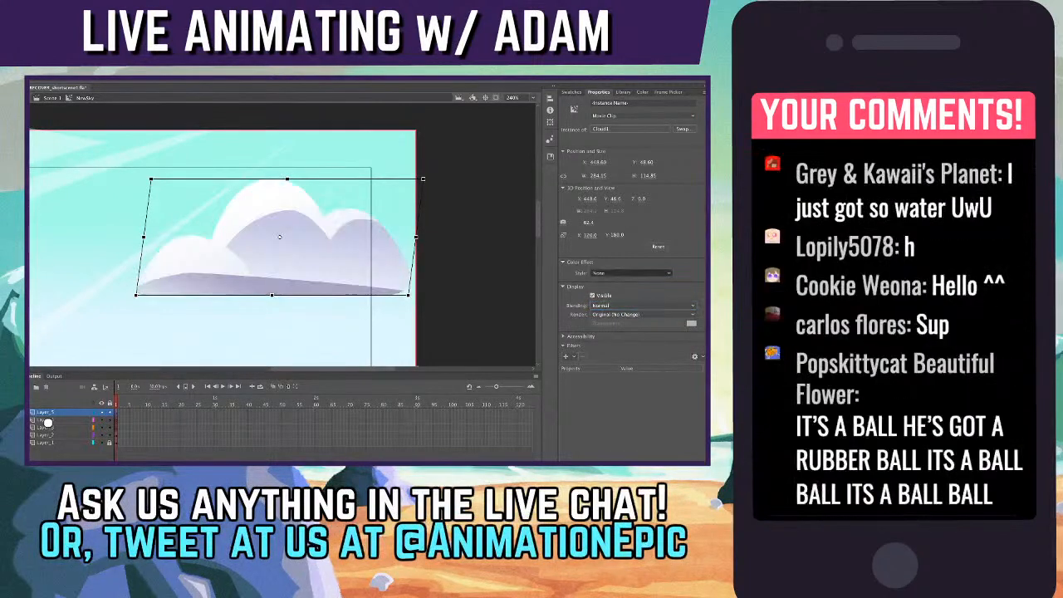
# - Apply an Alpha colour effect of about 80% to the cloud instance
pyautogui.press('a')
pyautogui.moveTo(615, 285); pyautogui.dragTo(653, 285)
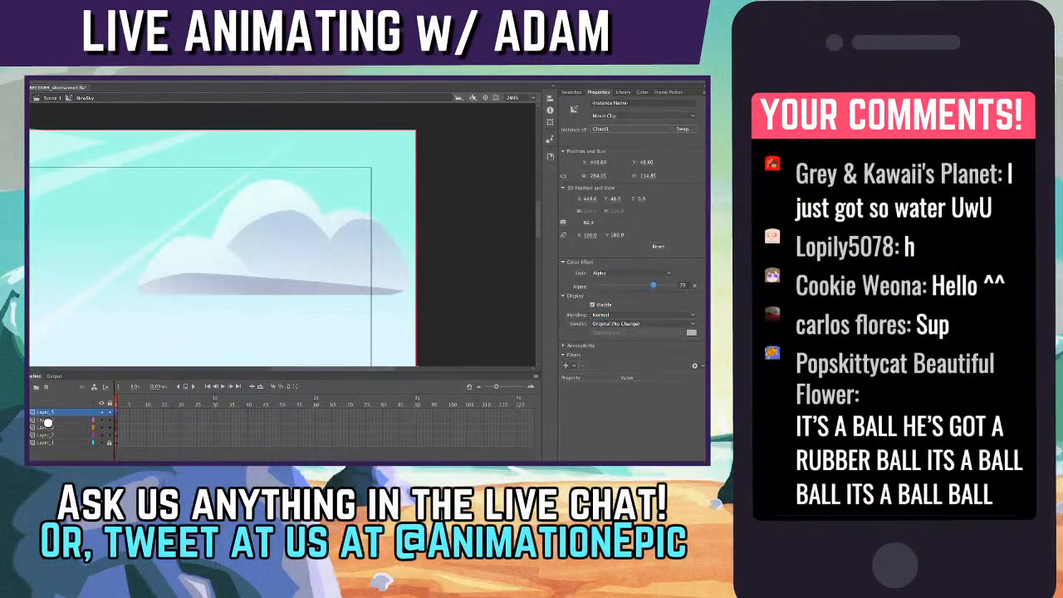
pyautogui.hotkey('ctrl', '-')
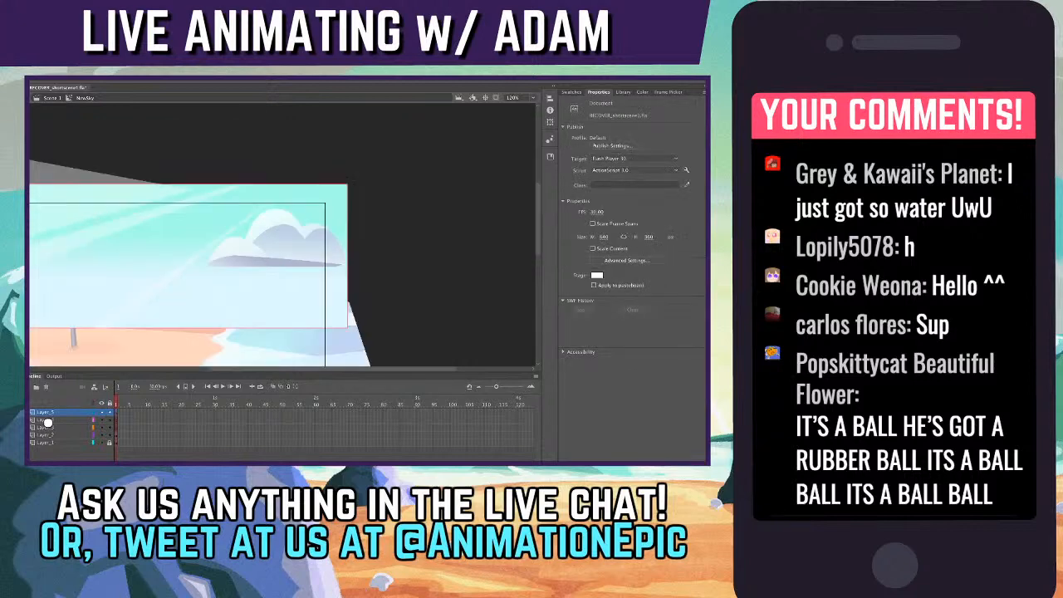
pyautogui.hotkey('ctrl', '=')
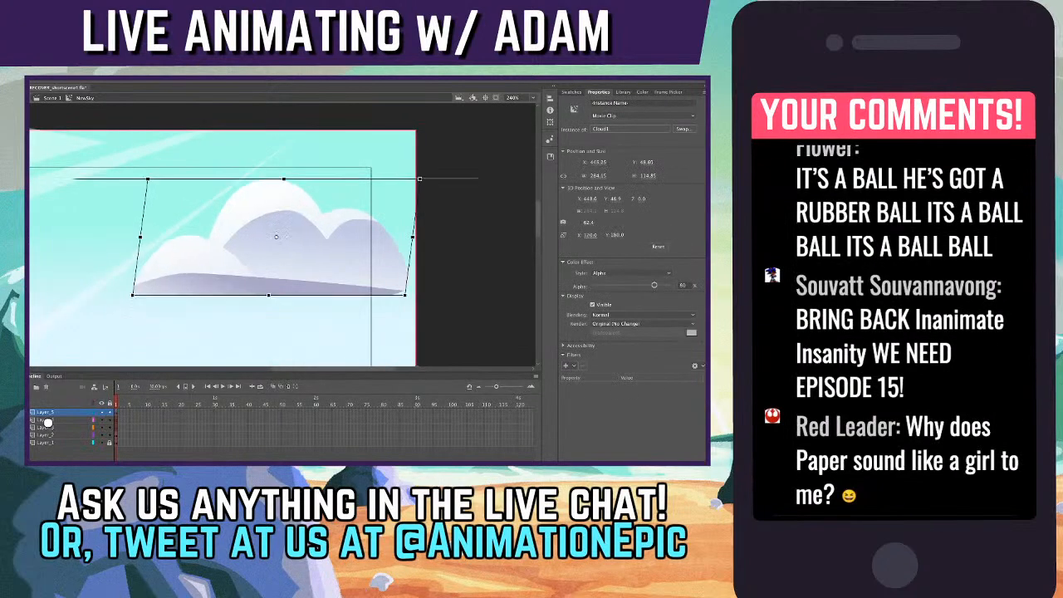
# - Place a smaller copy of the cloud, about 136 by 55 px, to its upper left and set the copy's alpha to about 76%
pyautogui.moveTo(166, 207); pyautogui.dragTo(142, 182)
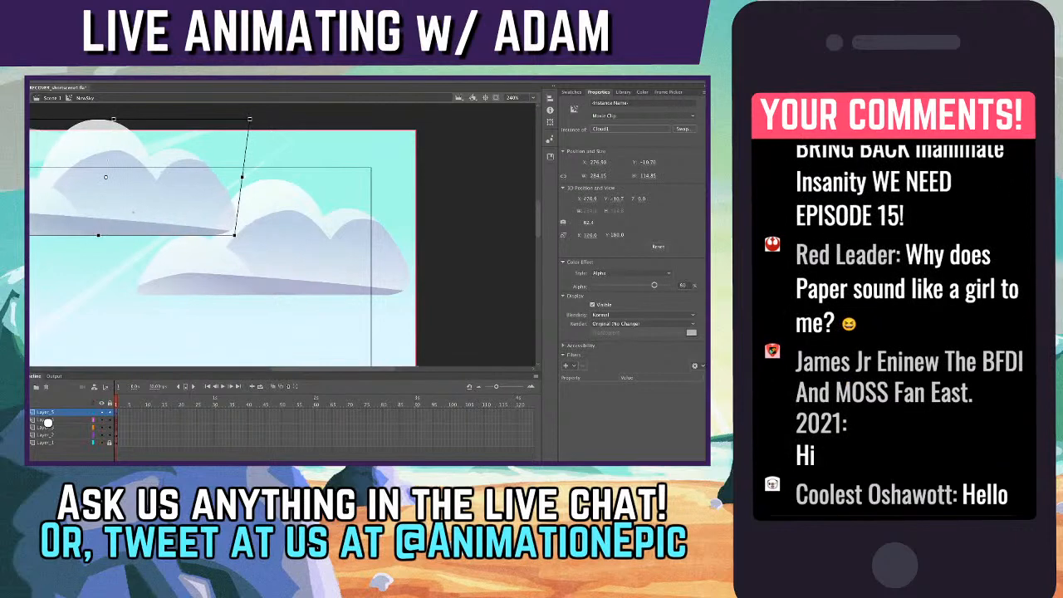
pyautogui.moveTo(655, 284); pyautogui.dragTo(671, 285)
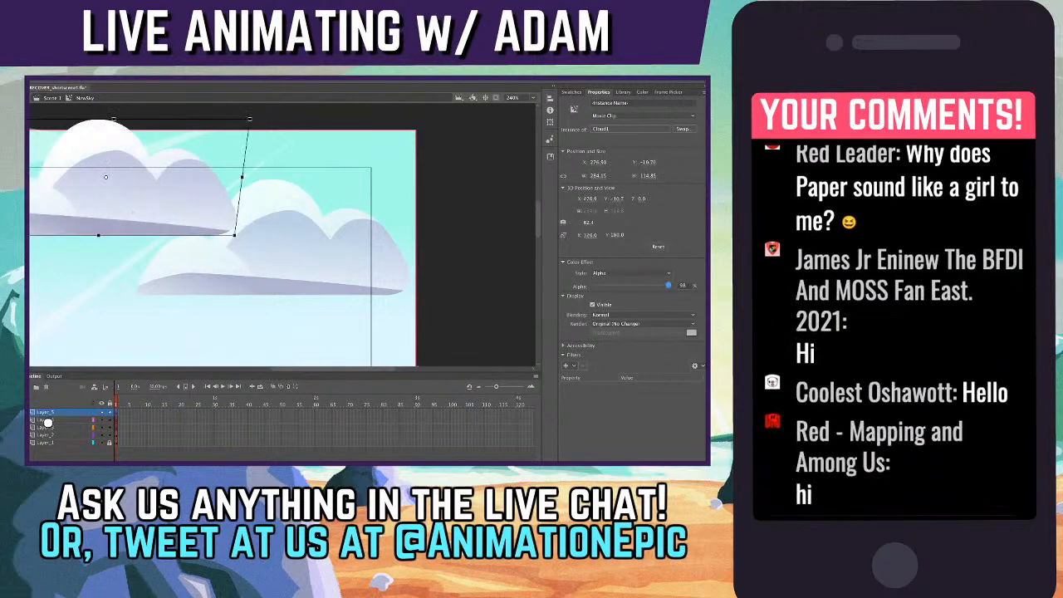
pyautogui.hotkey('ctrl', '-')
pyautogui.press('Escape')
pyautogui.moveTo(224, 224); pyautogui.dragTo(216, 292)
pyautogui.moveTo(256, 247); pyautogui.dragTo(216, 220)
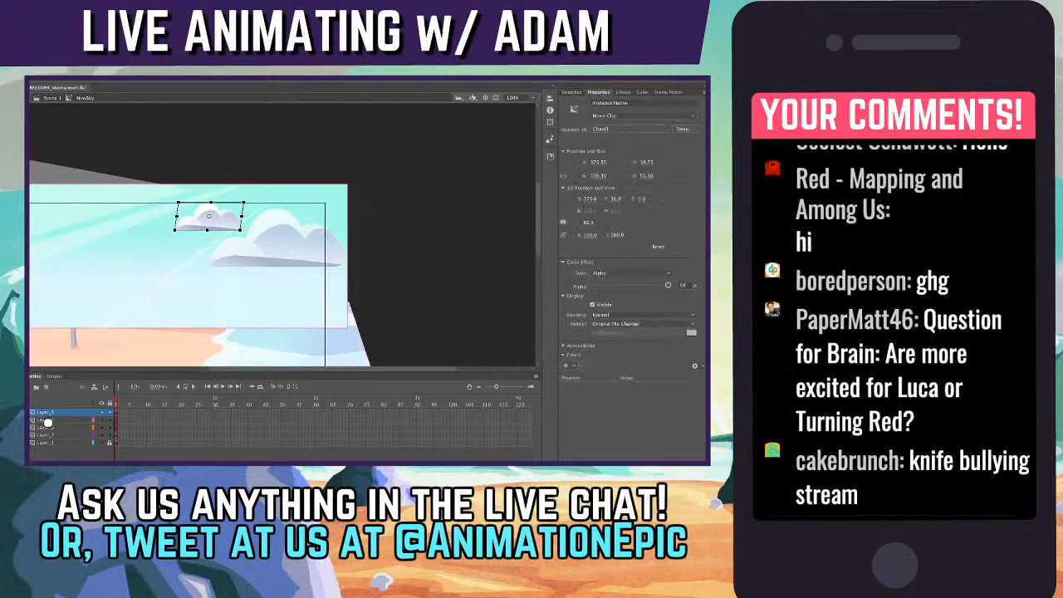
pyautogui.hotkey('ctrl', '=')
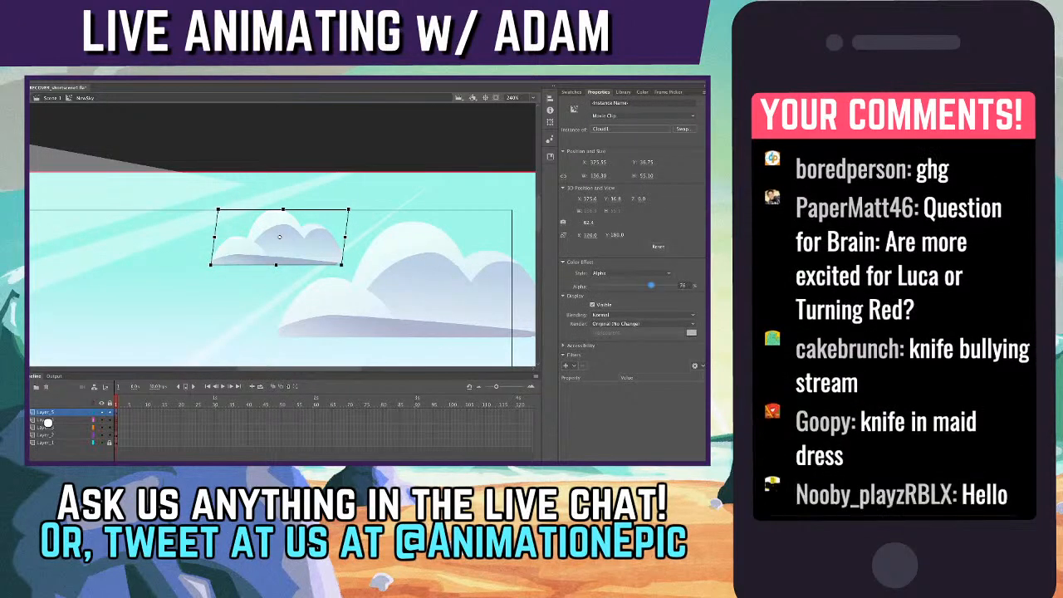
# - Rotate the large cloud slightly clockwise, and narrow the small cloud and tilt it the same way
pyautogui.hotkey('ctrl', 'shift', 'a')
pyautogui.hotkey('ctrl', '-')
pyautogui.hotkey('ctrl', '-')
pyautogui.hotkey('ctrl', '-')
pyautogui.hotkey('ctrl', '=')
pyautogui.hotkey('ctrl', '=')
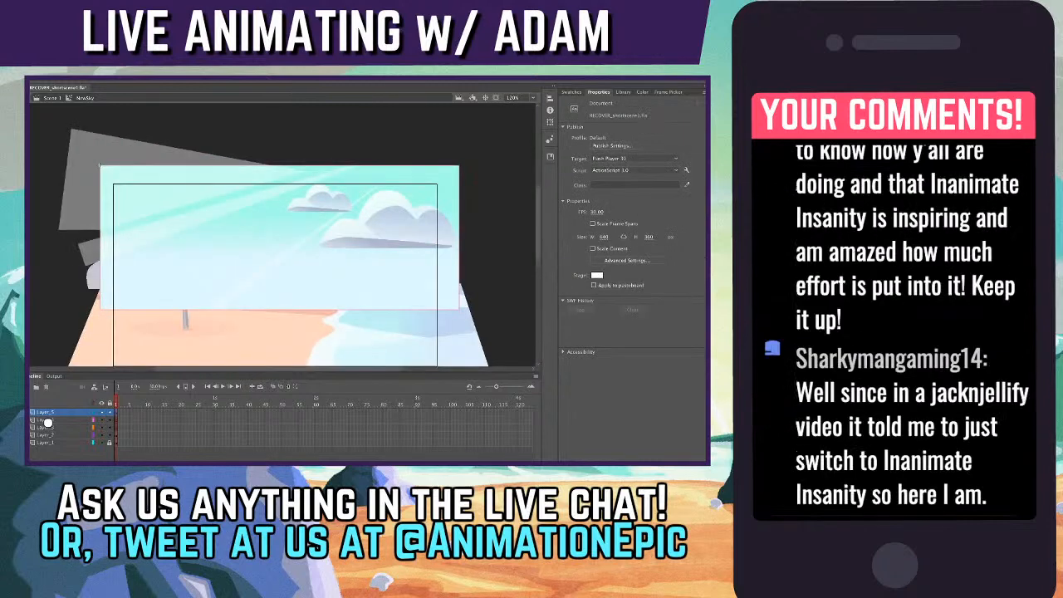
pyautogui.click(390, 224)
pyautogui.moveTo(465, 188); pyautogui.dragTo(465, 195)
pyautogui.hotkey('ctrl', '=')
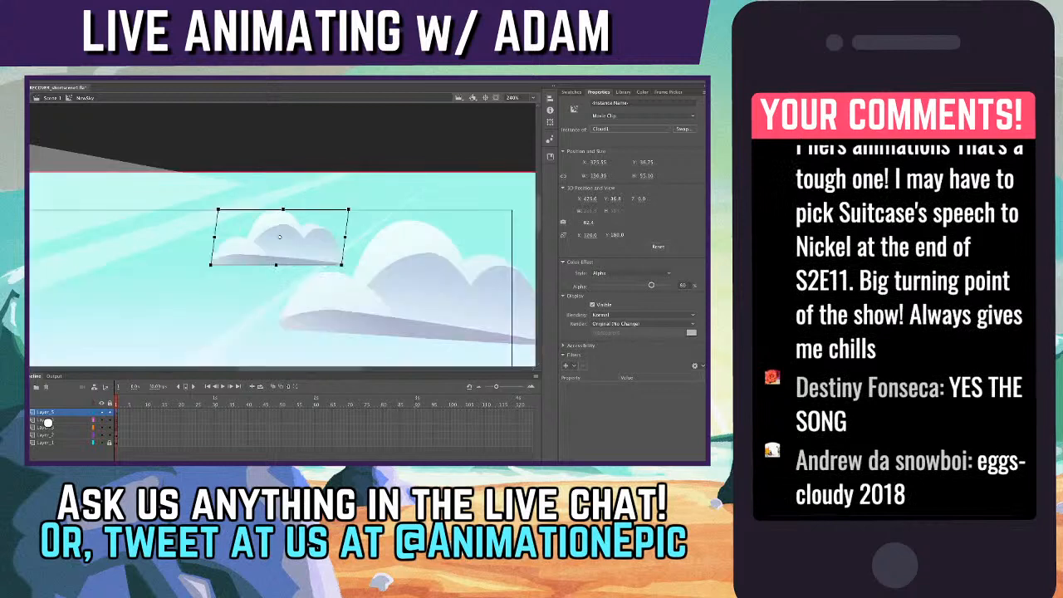
pyautogui.moveTo(348, 208); pyautogui.dragTo(282, 215)
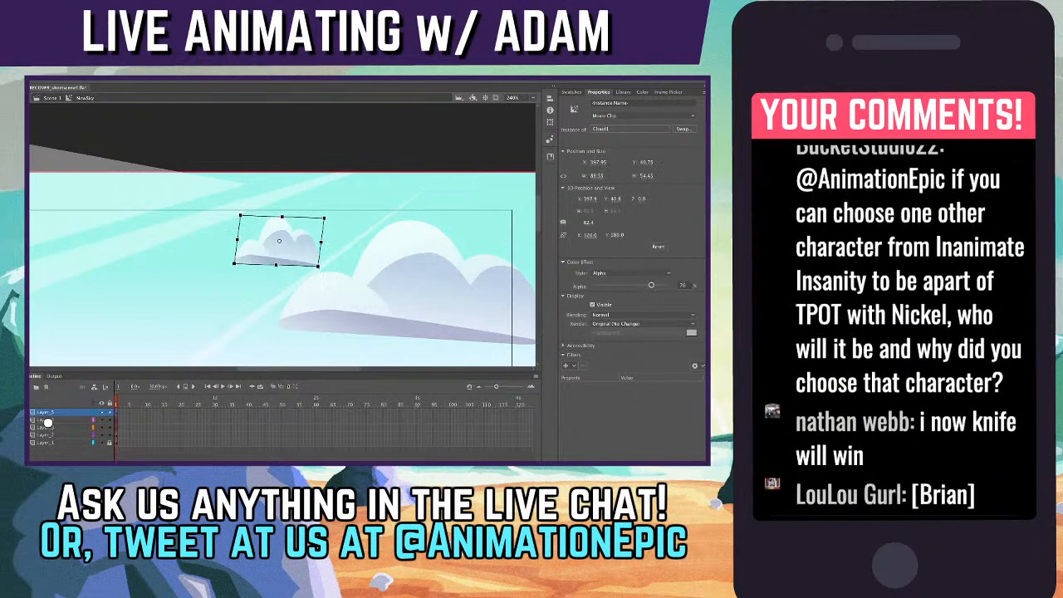
# - Select both clouds, scale them down slightly together, and return to the main scene
pyautogui.press('super+minus')
pyautogui.press('super+minus')
pyautogui.press('super+shift+a')
pyautogui.press('super+e')
pyautogui.press('super+shift+a')
pyautogui.doubleClick(336, 247)
pyautogui.click(336, 247)
pyautogui.press('super+equal')
pyautogui.press('super+equal')
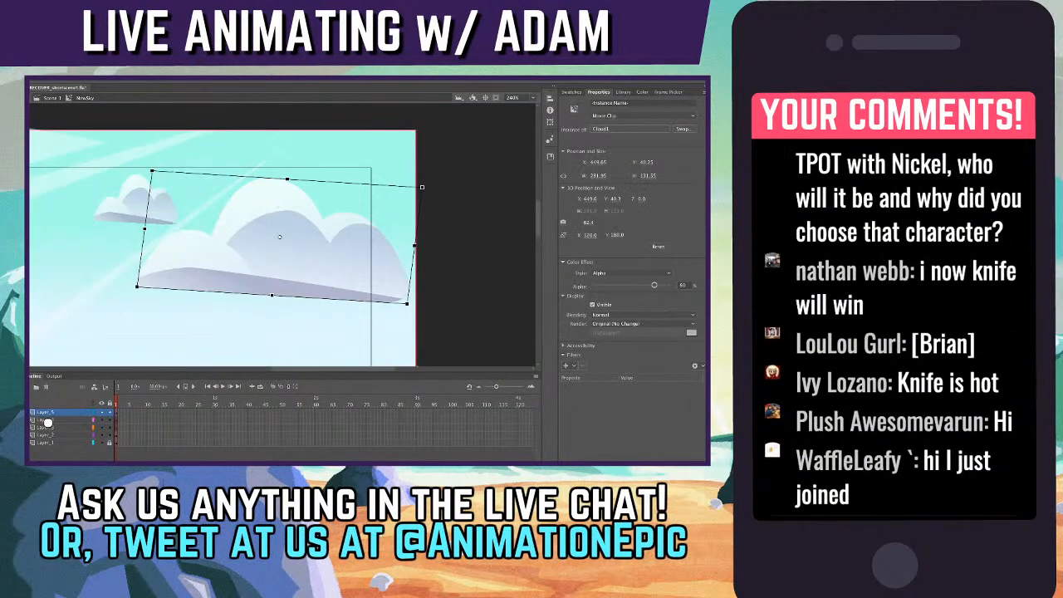
pyautogui.press('super+a')
pyautogui.moveTo(422, 303)
pyautogui.mouseDown()
pyautogui.moveTo(370, 282)
pyautogui.moveTo(403, 290)
pyautogui.moveTo(416, 309)
pyautogui.moveTo(404, 294)
pyautogui.mouseUp()
pyautogui.press('super+e')
pyautogui.press('super+minus')
pyautogui.press('super+minus')
pyautogui.press('super+equal')
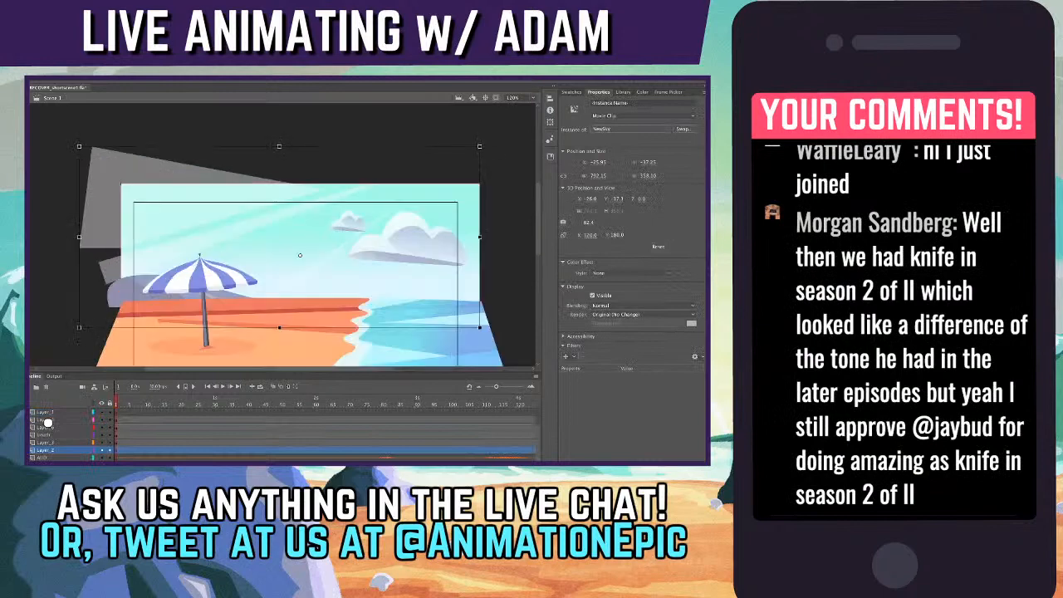
# - Clip the view to the stage area and shift both clouds together to the left inside the NewSky symbol
pyautogui.press('super+e')
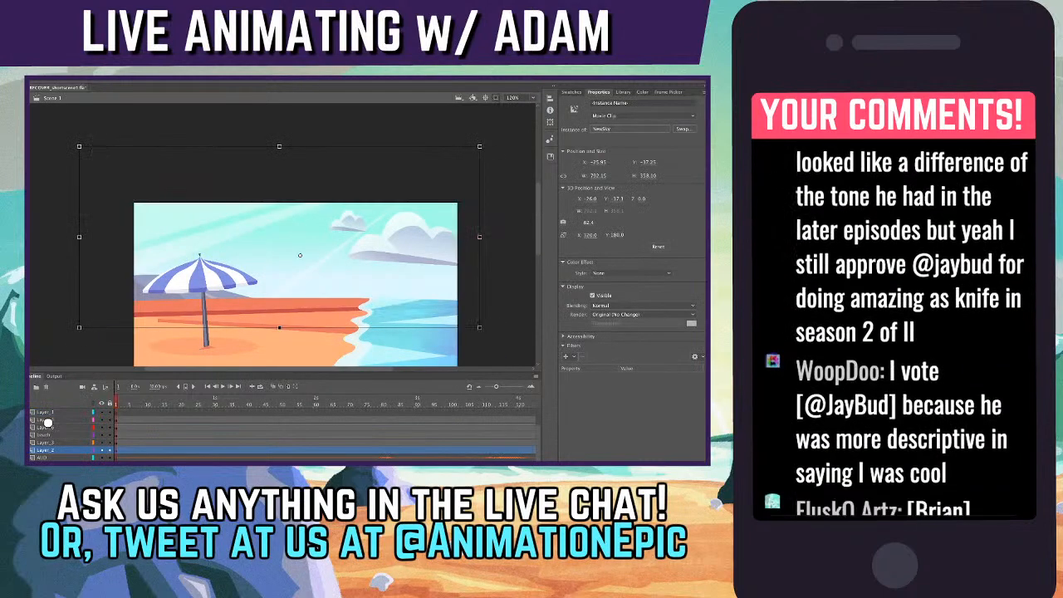
pyautogui.press('super+a')
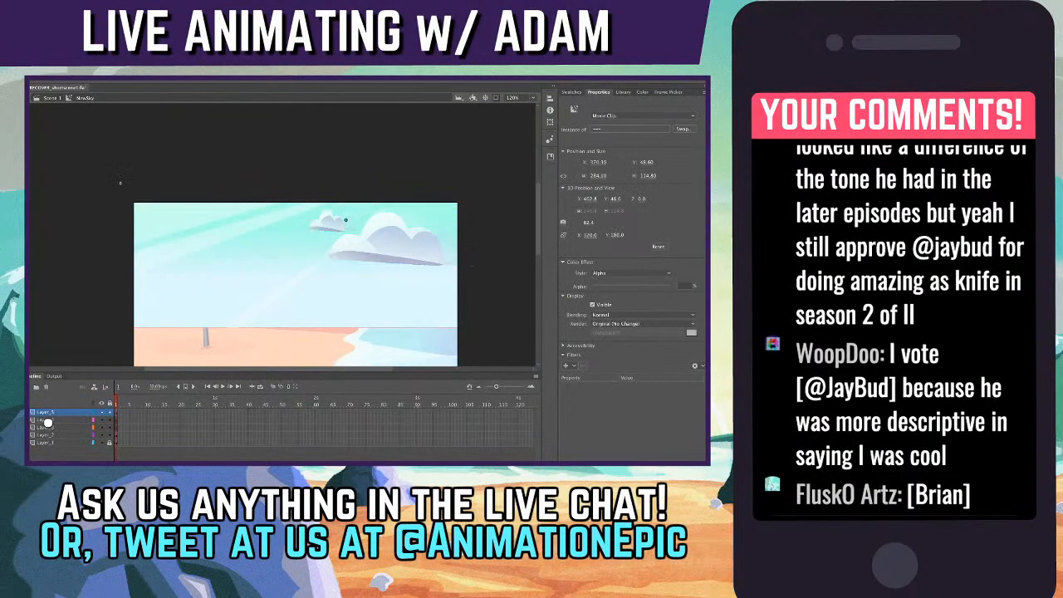
pyautogui.press('super+z')
pyautogui.press('super+z')
pyautogui.press('super+z')
pyautogui.press('super+z')
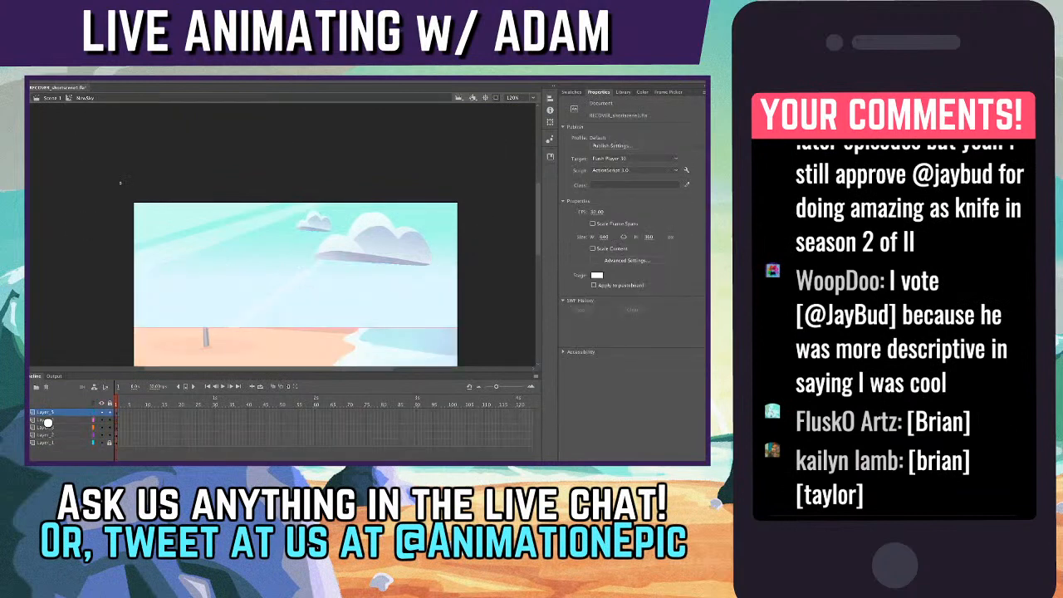
pyautogui.press('super+z')
pyautogui.press('super+z')
pyautogui.press('super+z')
pyautogui.press('super+z')
pyautogui.press('super+z')
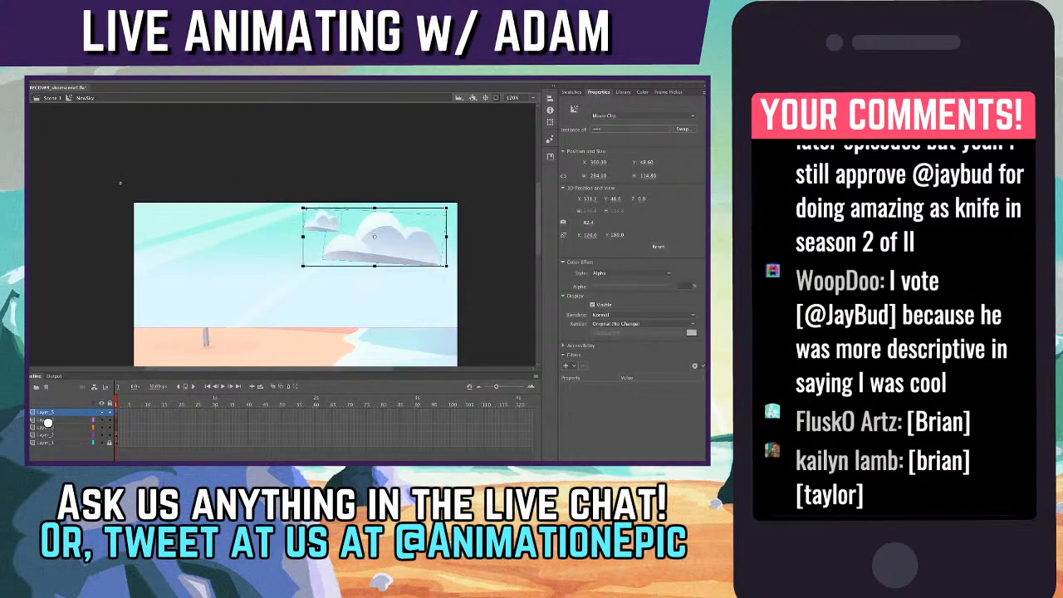
# - Undo the recent edits to the duplicated large and small clouds in the NewSky symbol
pyautogui.press('super+z')
pyautogui.press('super+z')
pyautogui.press('super+z')
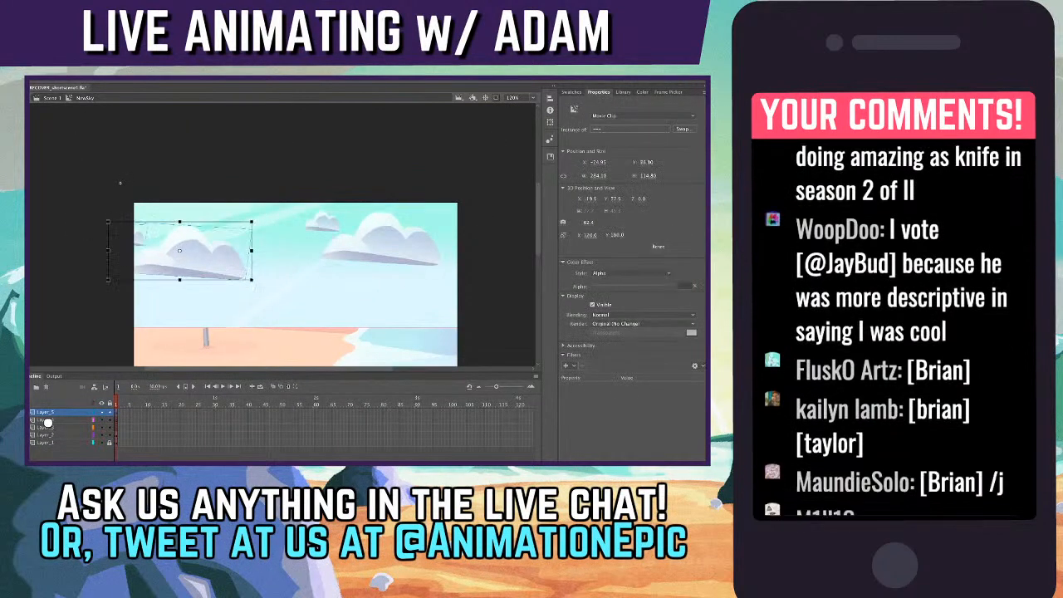
pyautogui.press('super+z')
pyautogui.press('super+z')
pyautogui.press('super+z')
pyautogui.press('super+z')
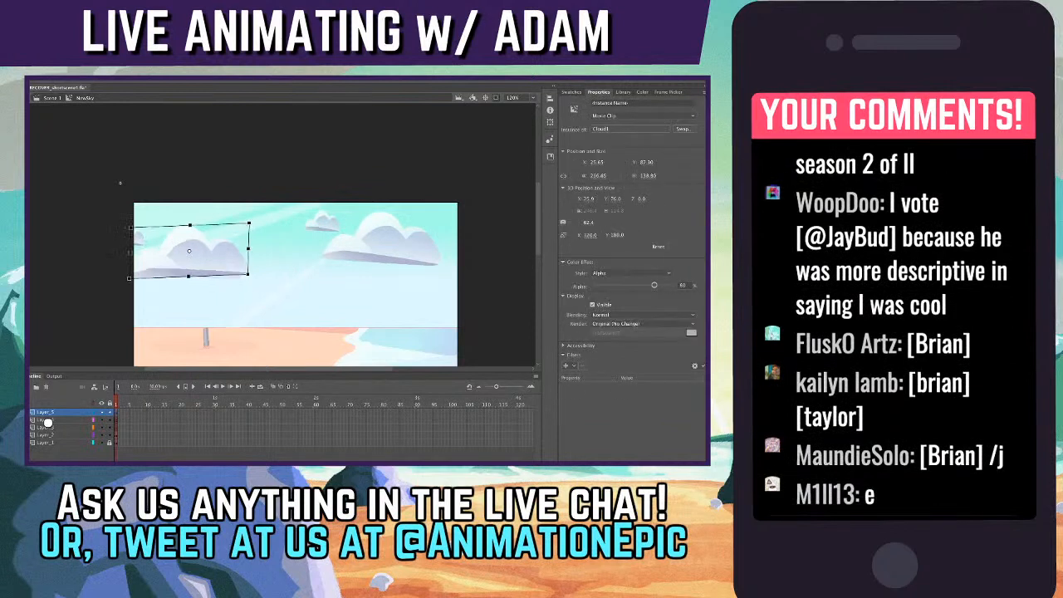
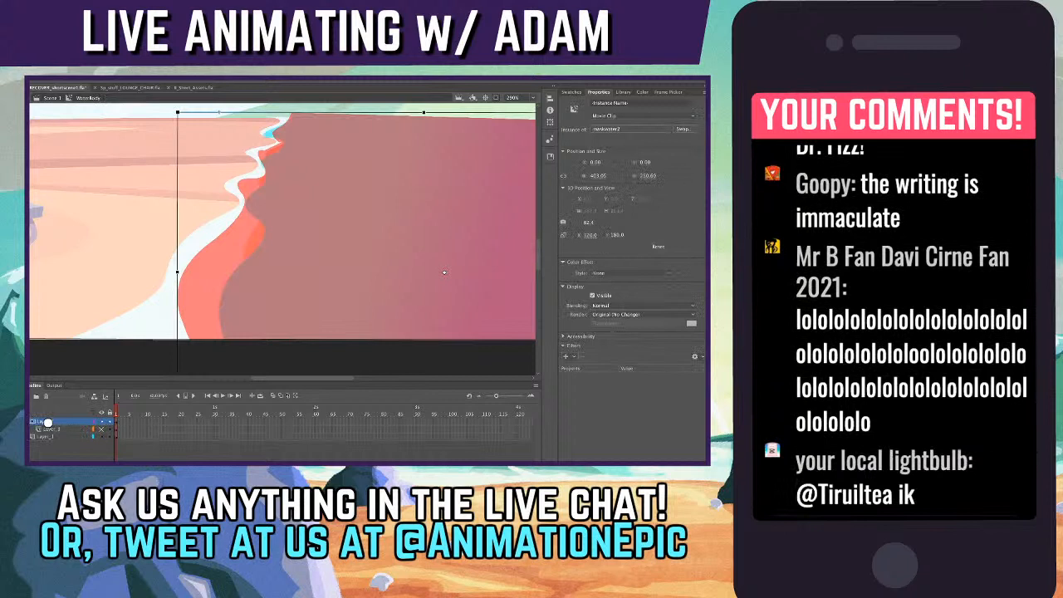
# - Undo the recent mask edits in the WaterBody symbol, leaving the water's mask layer cleared of the old mask shape
pyautogui.press('super+e')
pyautogui.doubleClick(444, 271)
pyautogui.click(48, 423)
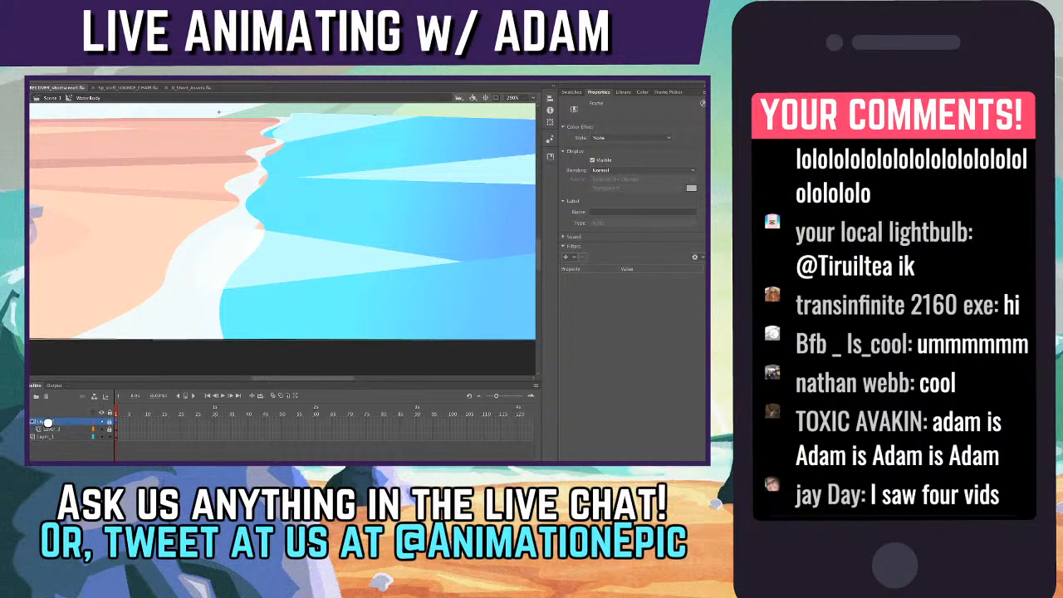
pyautogui.press('super+z')
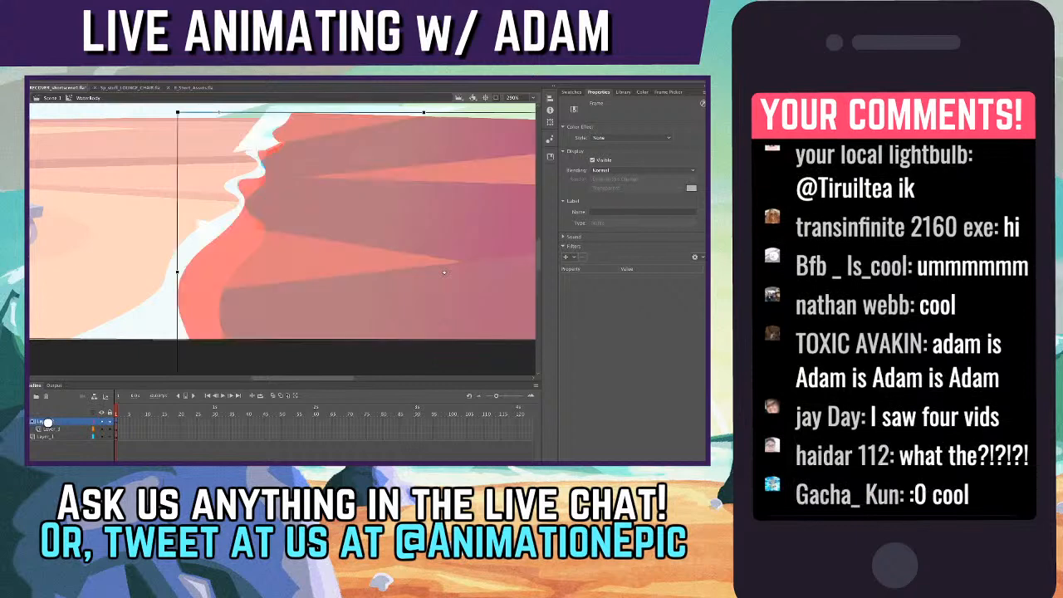
pyautogui.press('super+z')
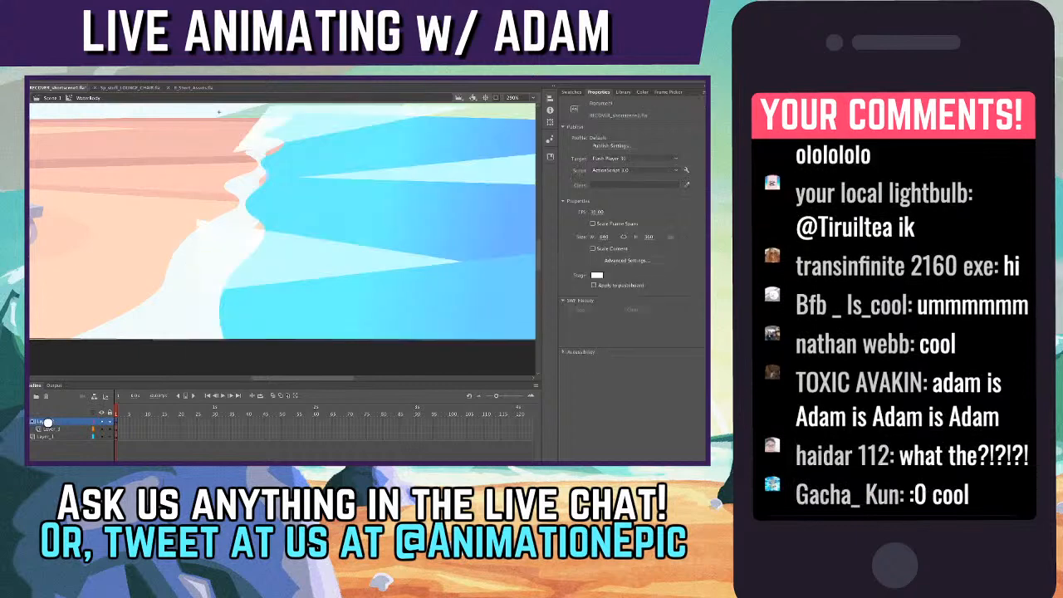
# - Brush a thin red line along the foamy shoreline, from the sand's lower edge up to the horizon
pyautogui.press('b')
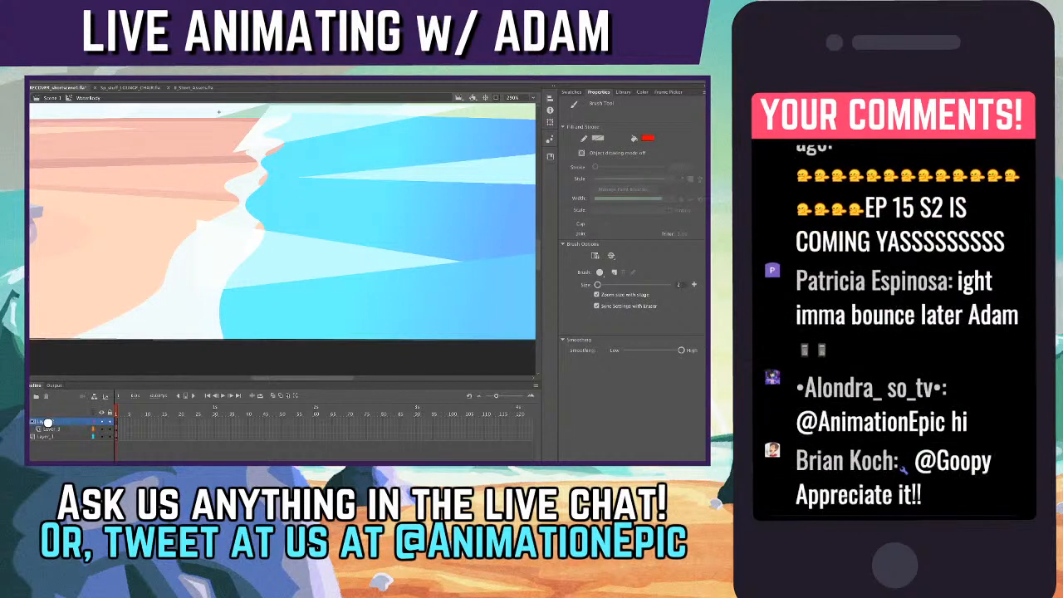
pyautogui.moveTo(128, 347)
pyautogui.mouseDown()
pyautogui.moveTo(199, 248)
pyautogui.moveTo(244, 211)
pyautogui.moveTo(258, 156)
pyautogui.mouseUp()
pyautogui.scroll(3, 282, 238)
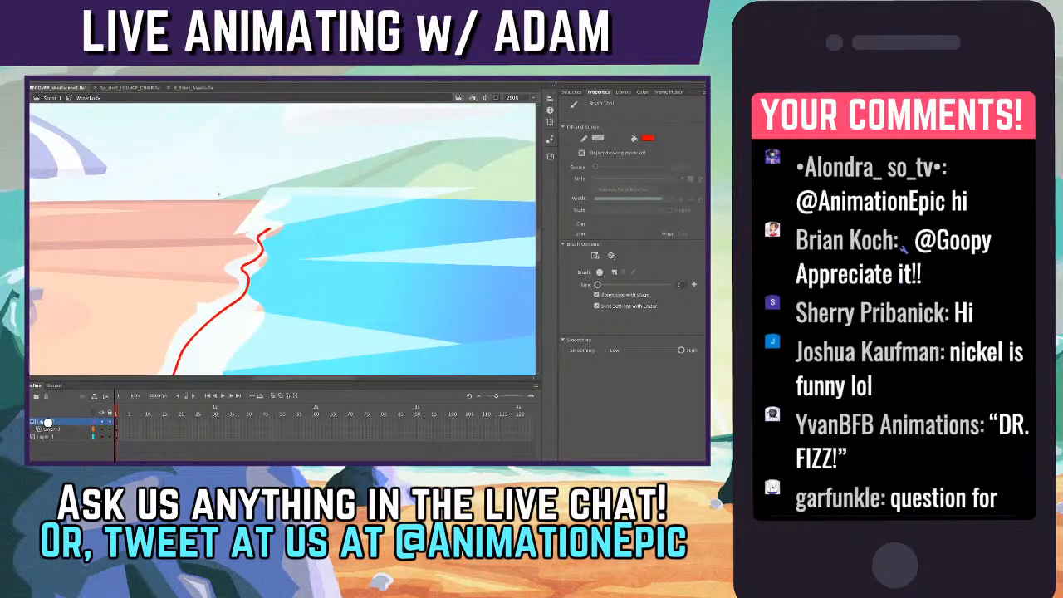
pyautogui.press('super+=')
pyautogui.hscroll(-2, 282, 239)
pyautogui.hscroll(-6, 282, 238)
pyautogui.scroll(2, 282, 238)
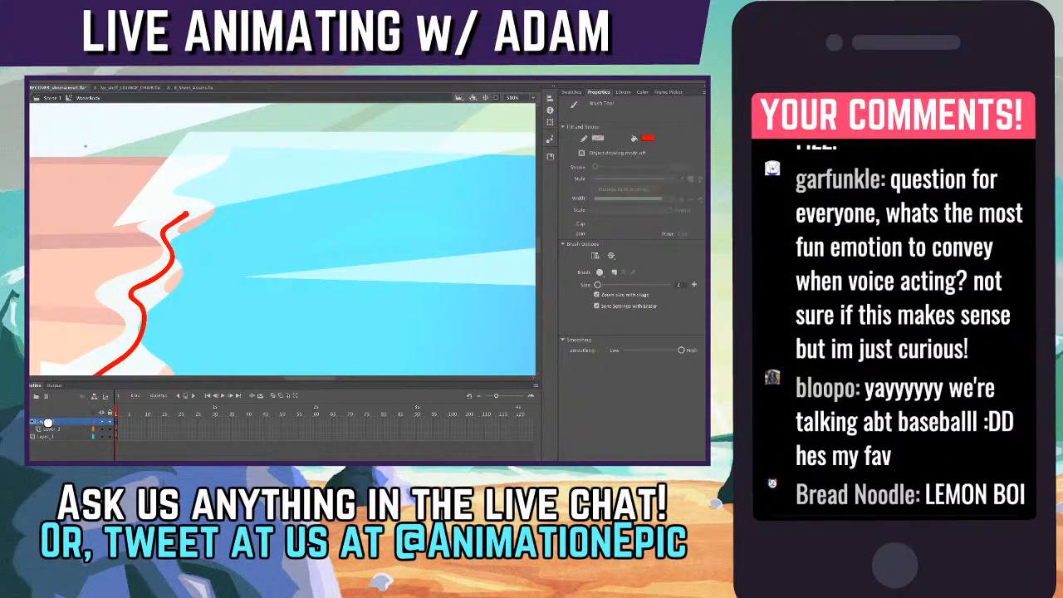
pyautogui.moveTo(188, 212)
pyautogui.mouseDown()
pyautogui.moveTo(167, 196)
pyautogui.moveTo(207, 160)
pyautogui.mouseUp()
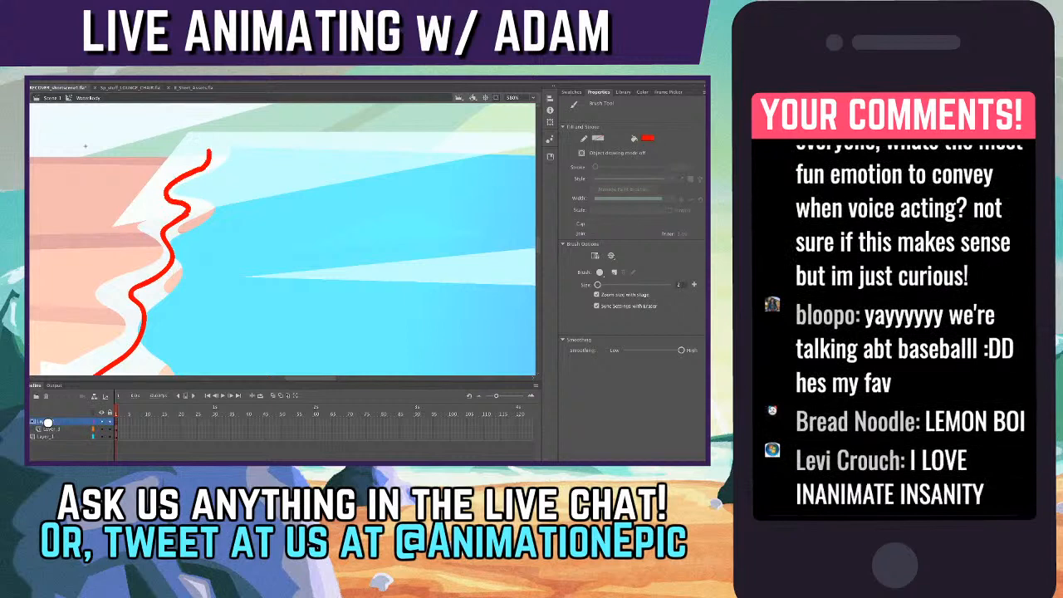
pyautogui.moveTo(209, 152); pyautogui.dragTo(209, 146)
# - Show artwork beyond the stage and brush the rest of the red outline around the whole water area, closing it at the horizon
pyautogui.press('super+minus')
pyautogui.scroll(-4, 283, 239)
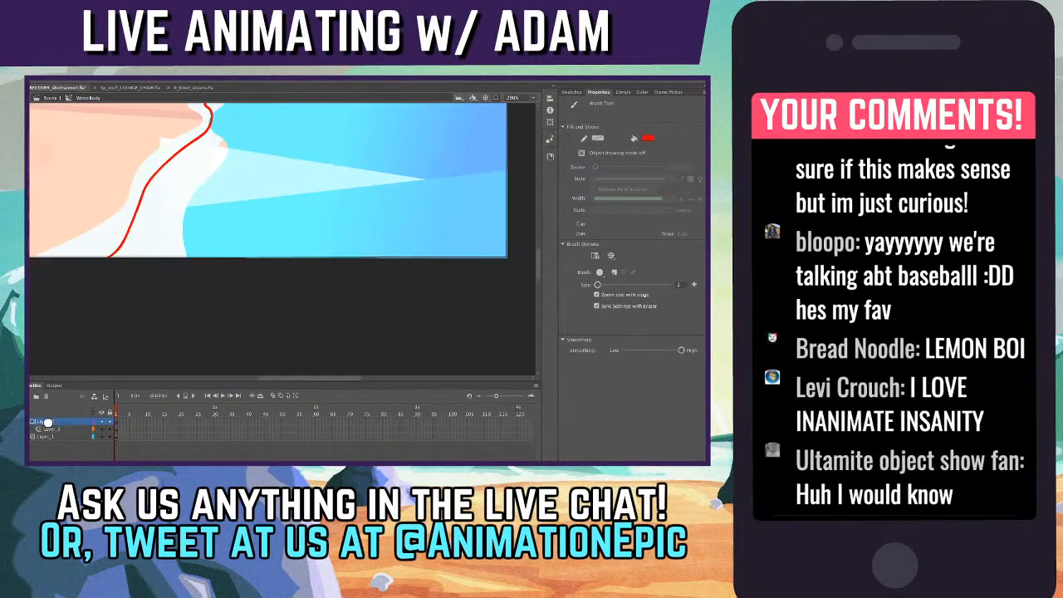
pyautogui.click(496, 98)
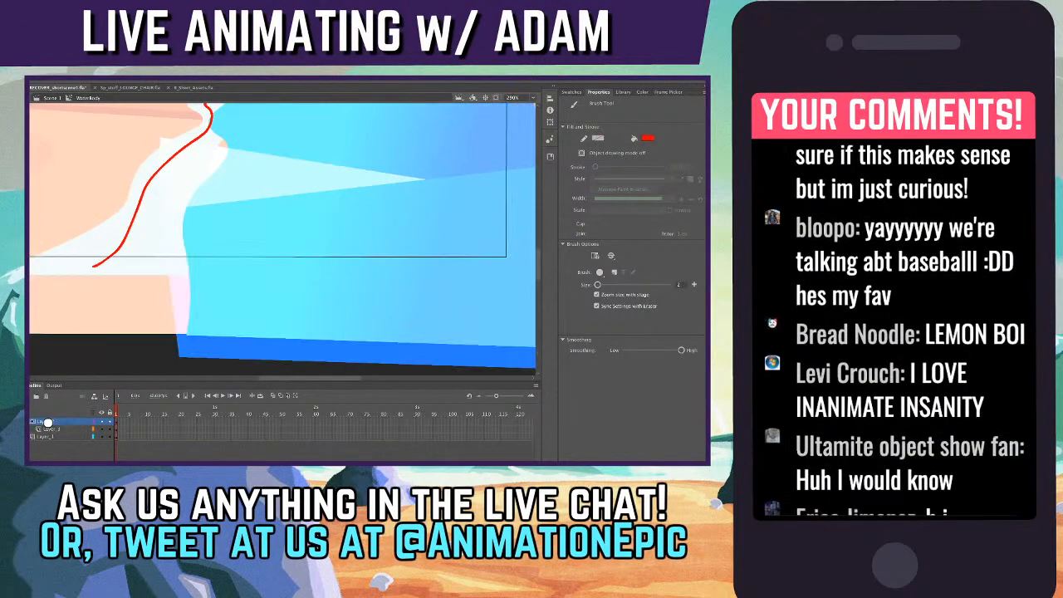
pyautogui.moveTo(95, 267)
pyautogui.mouseDown()
pyautogui.moveTo(192, 310)
pyautogui.moveTo(203, 356)
pyautogui.moveTo(302, 351)
pyautogui.mouseUp()
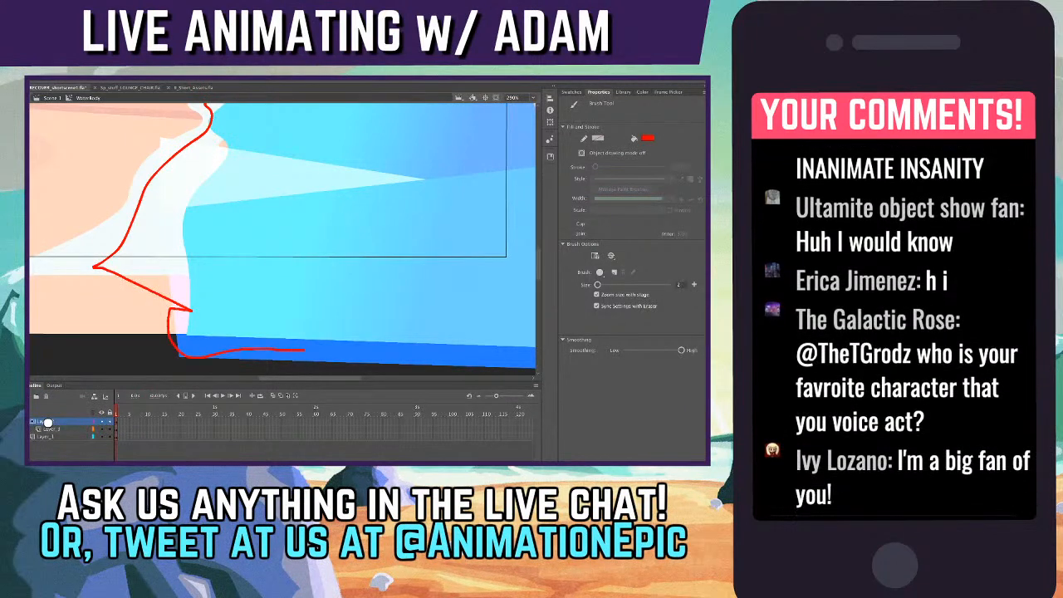
pyautogui.press('super+minus')
pyautogui.moveTo(291, 296)
pyautogui.mouseDown()
pyautogui.moveTo(503, 310)
pyautogui.moveTo(507, 202)
pyautogui.moveTo(491, 179)
pyautogui.moveTo(367, 125)
pyautogui.moveTo(263, 136)
pyautogui.mouseUp()
# - Fill the closed water outline with solid red and lock the mask layer to preview the masked water
pyautogui.press('k')
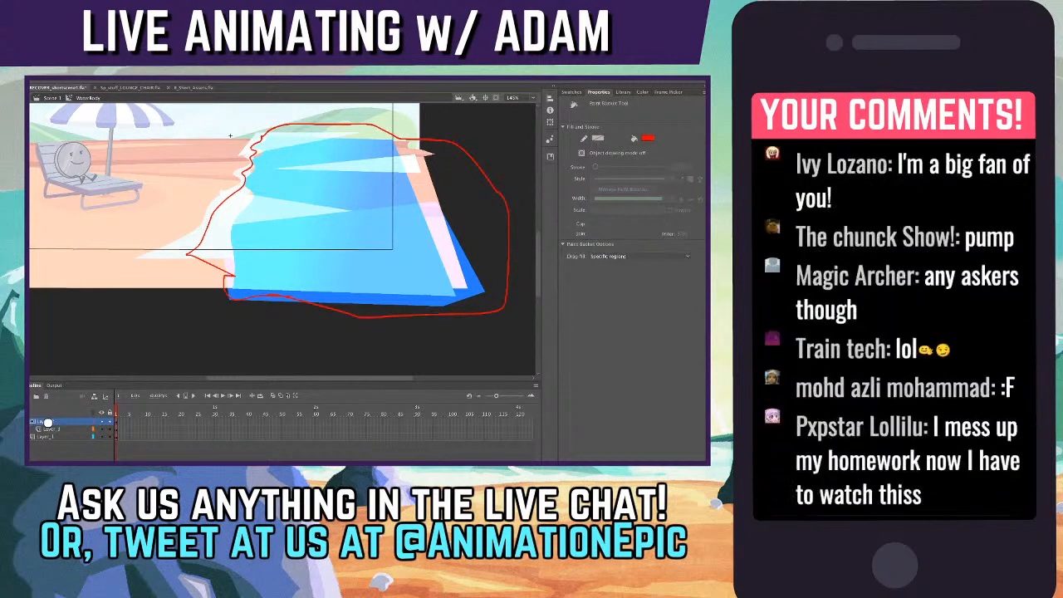
pyautogui.click(349, 220)
pyautogui.press('super+equal')
pyautogui.moveTo(346, 215); pyautogui.dragTo(449, 273)
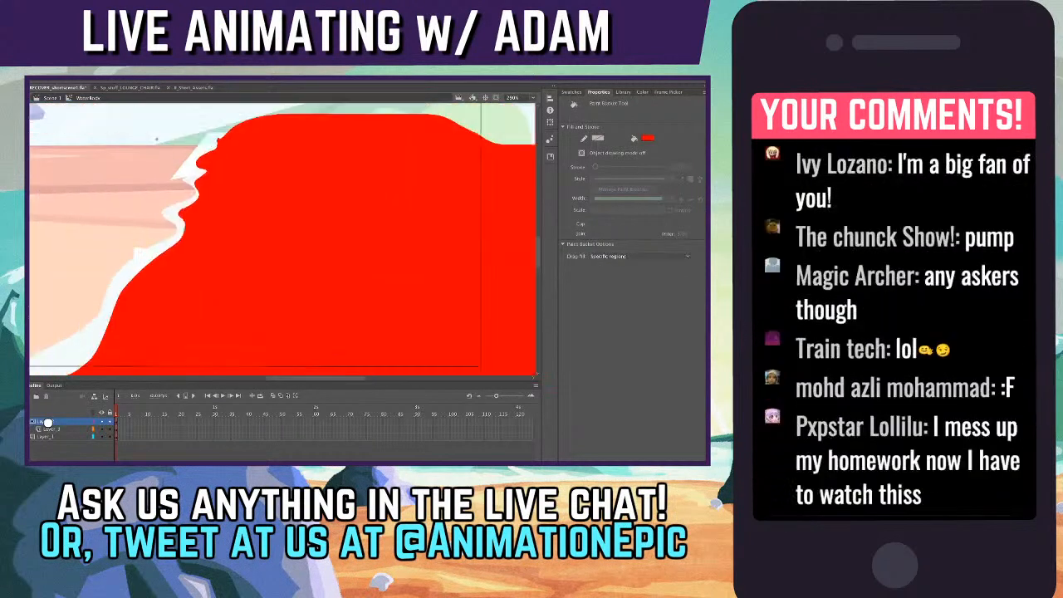
pyautogui.press('super+minus')
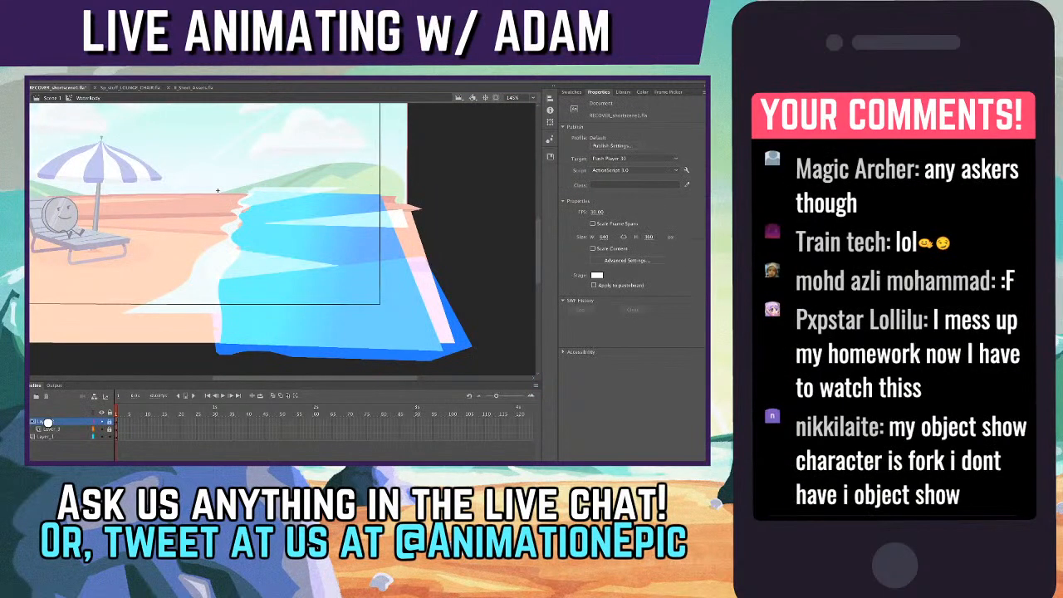
# - View the water in the main scene, re-enter the WaterBody symbol, and undo the last mask layer changes
pyautogui.press('super+z')
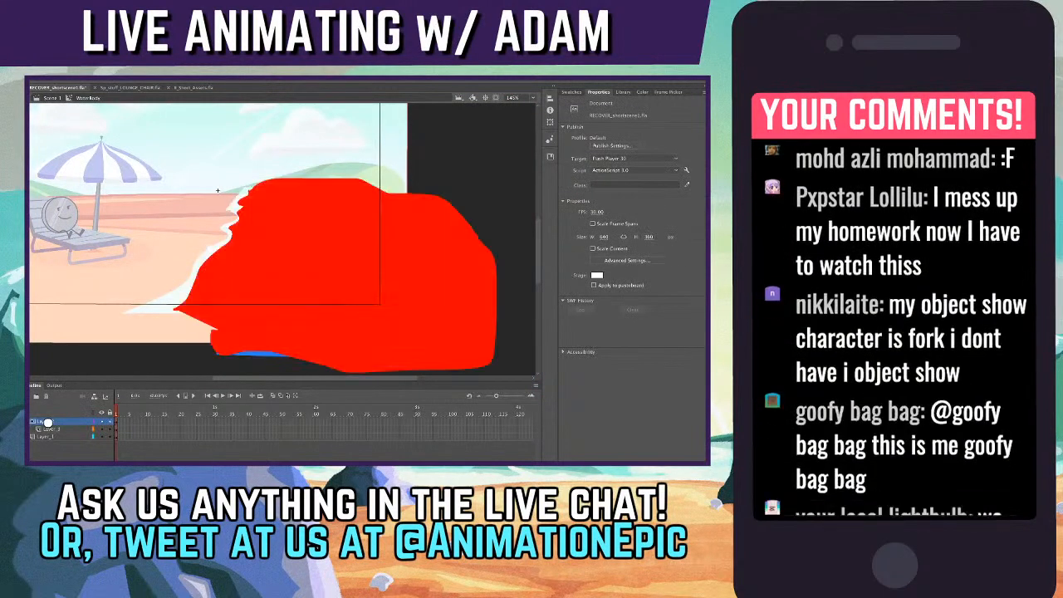
pyautogui.press('super+e')
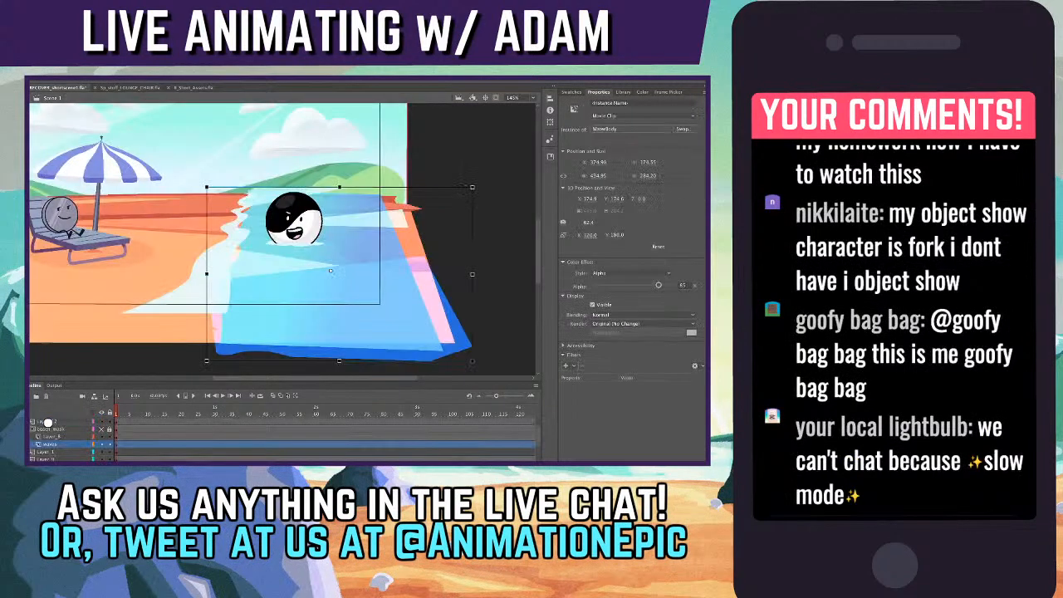
pyautogui.press('super+e')
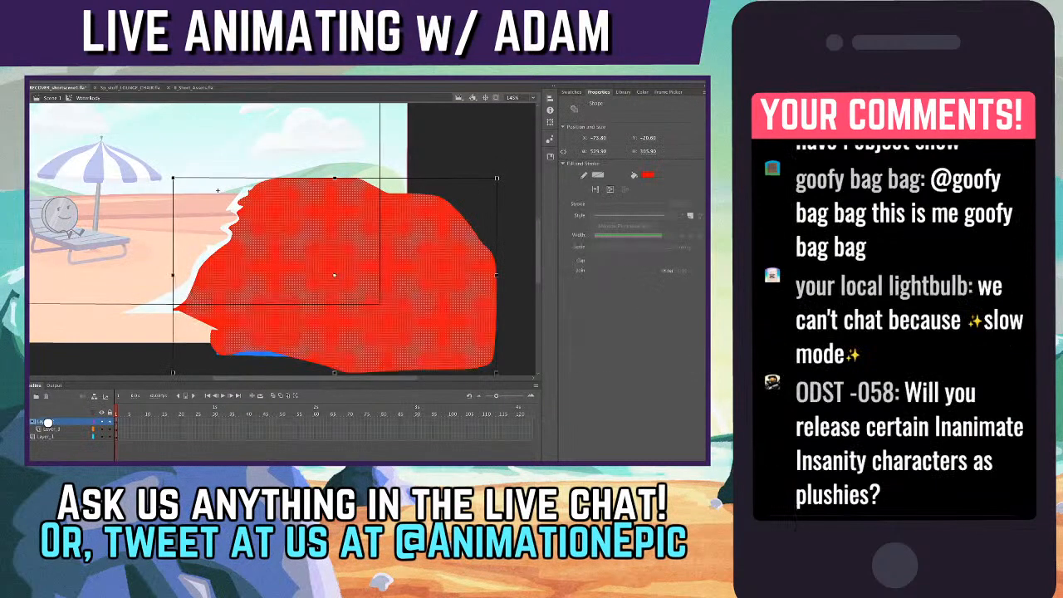
pyautogui.rightClick(48, 422)
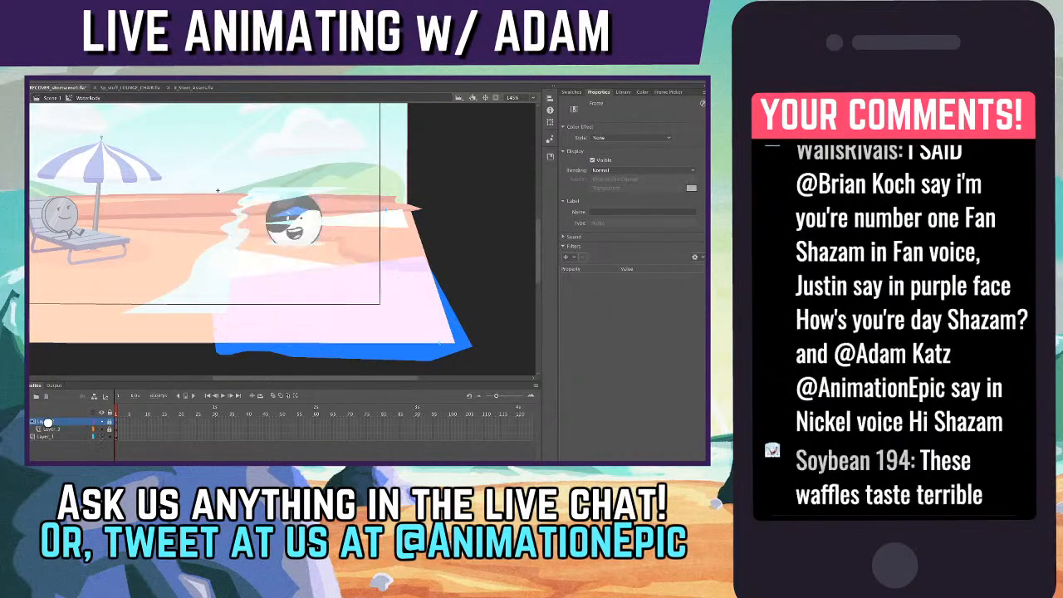
pyautogui.hotkey('ctrl', 'z')
pyautogui.hotkey('ctrl', 'z')
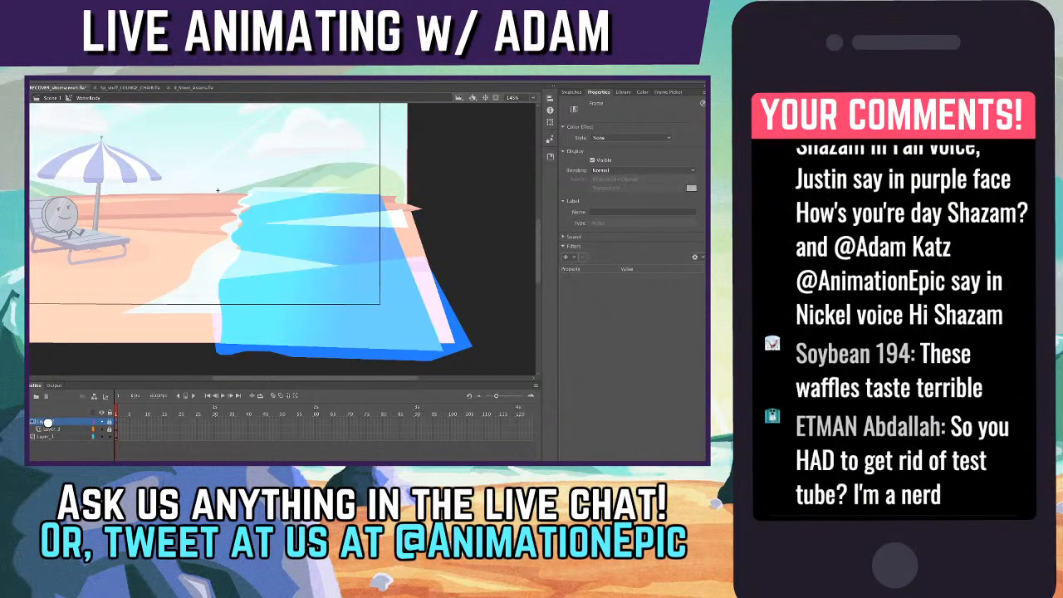
pyautogui.hotkey('ctrl', 'z')
pyautogui.hotkey('ctrl', 'z')
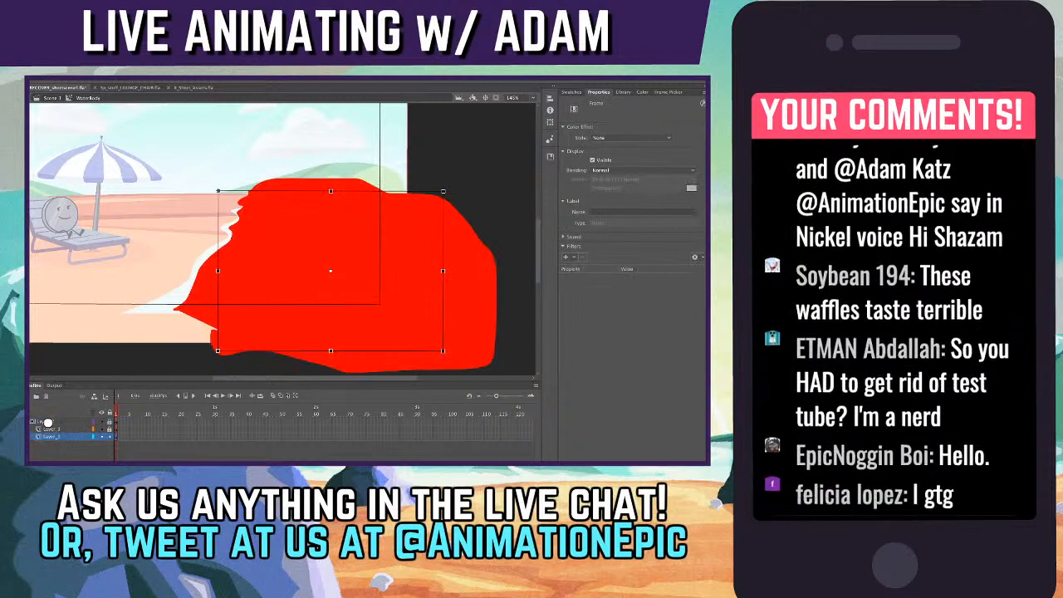
# - Stretch the blue water shape well past the shoreline and slightly outward on the far side, and save from the main scene
pyautogui.moveTo(218, 270); pyautogui.dragTo(167, 271)
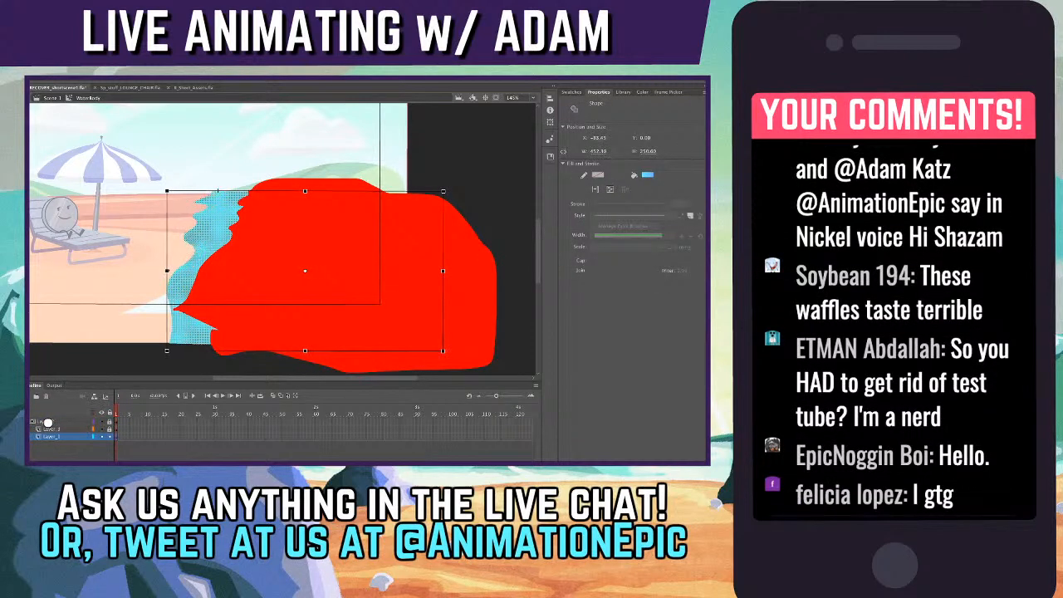
pyautogui.moveTo(442, 271); pyautogui.dragTo(456, 271)
pyautogui.press('super+e')
pyautogui.press('super+s')
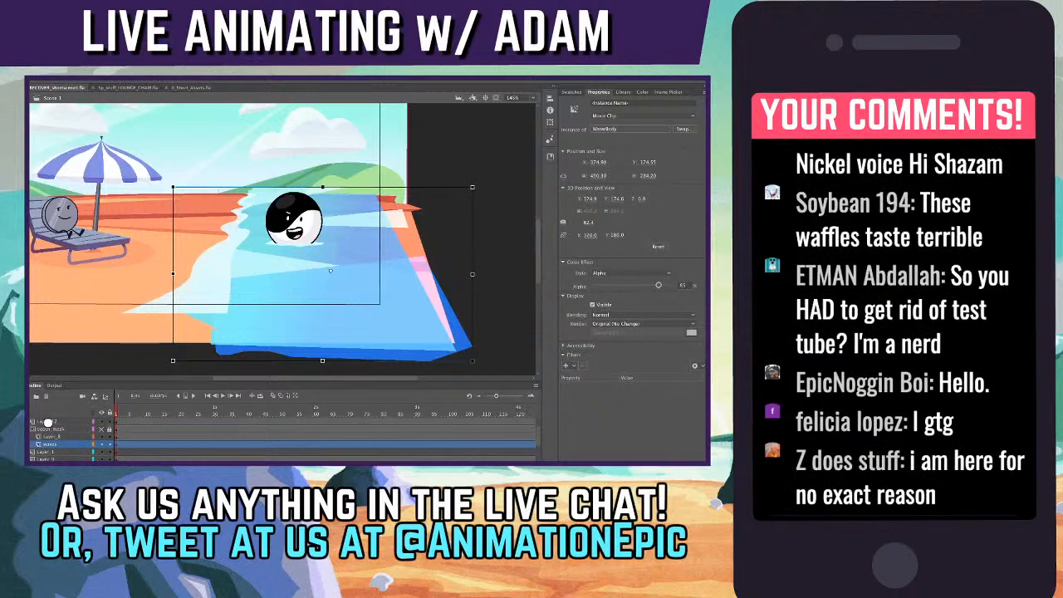
pyautogui.moveTo(330, 270); pyautogui.dragTo(381, 297)
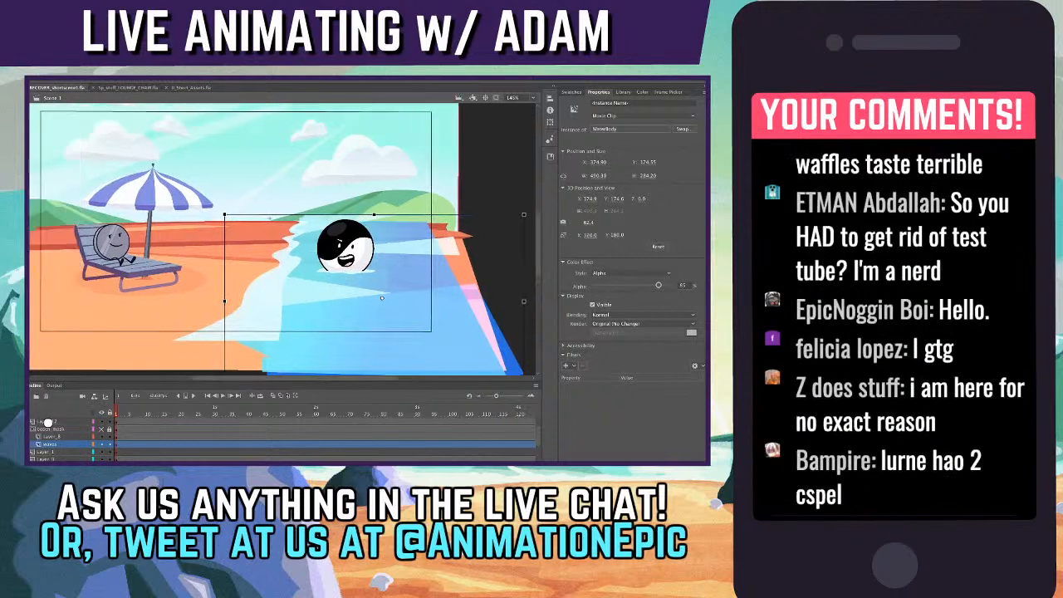
# - Reopen the WaterBody symbol, unlock the mask layer, and select the red mask shape
pyautogui.press('super+e')
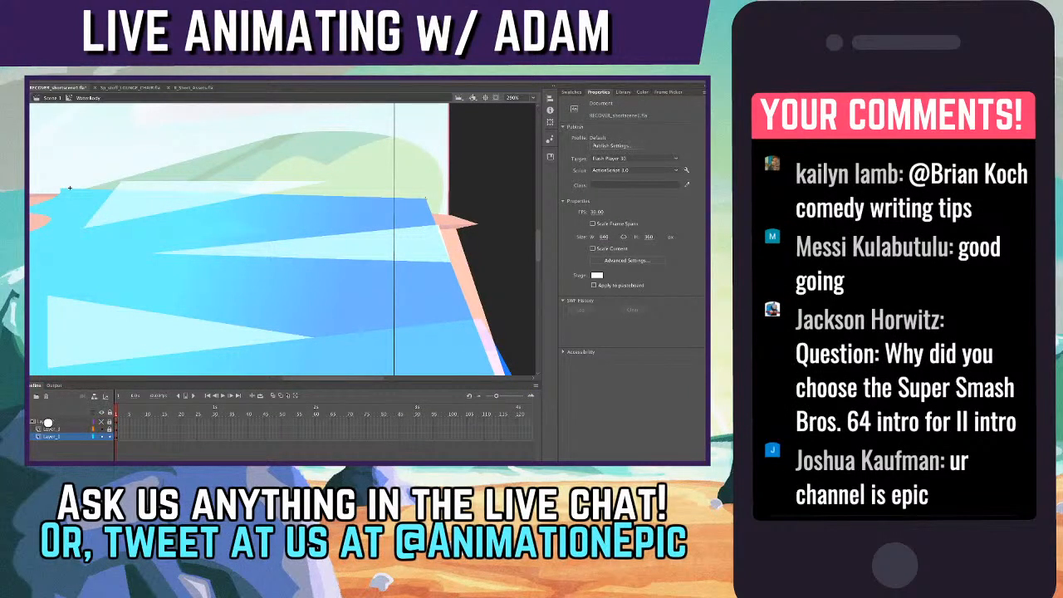
pyautogui.click(109, 421)
pyautogui.click(303, 266)
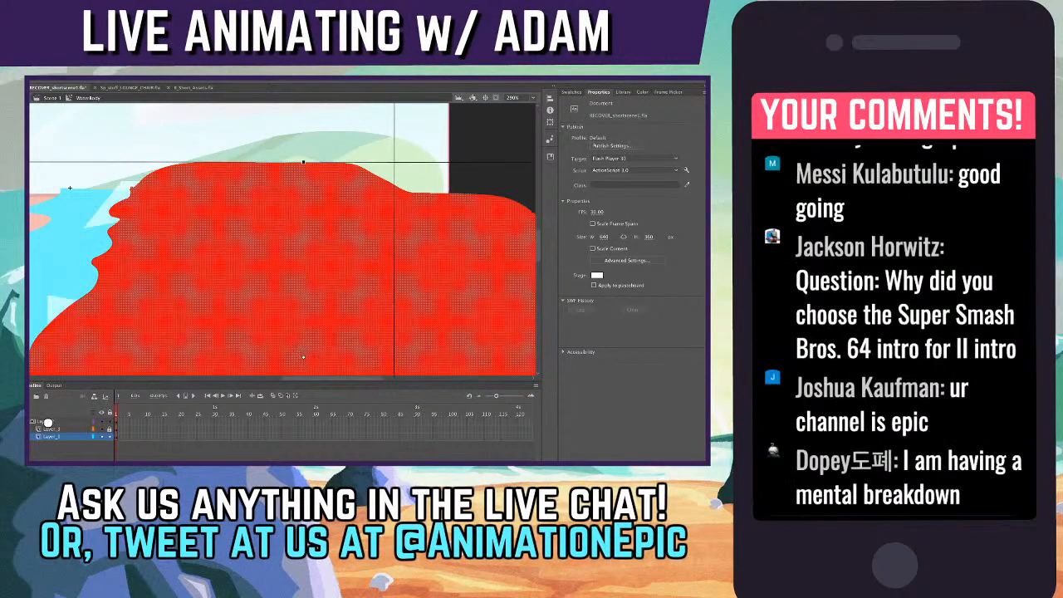
# - Try to trim the top of the red mask shape flat along the horizon
pyautogui.moveTo(90, 142); pyautogui.dragTo(470, 182)
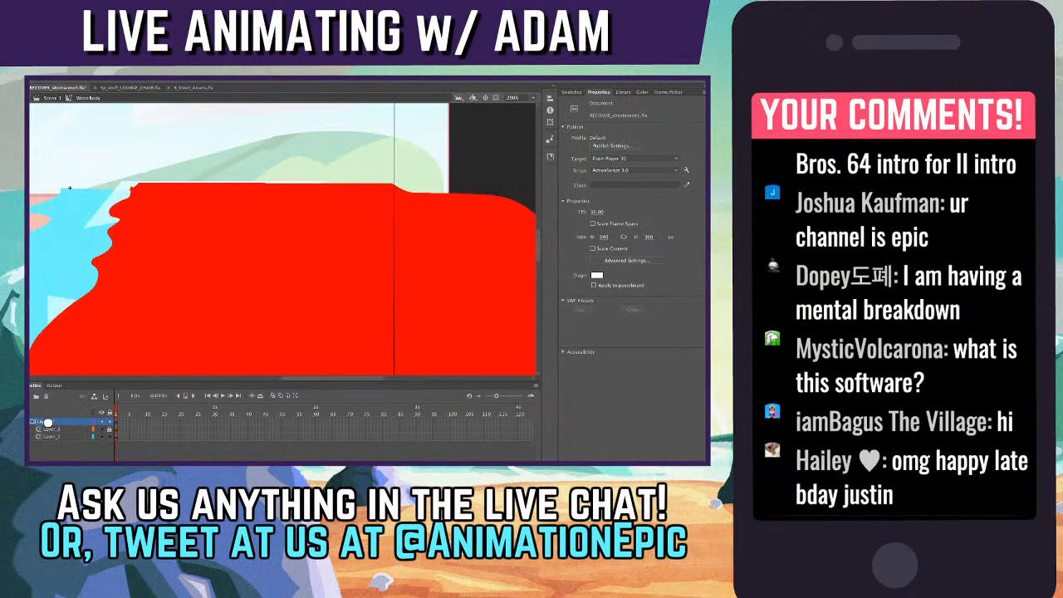
pyautogui.press('super+shift+a')
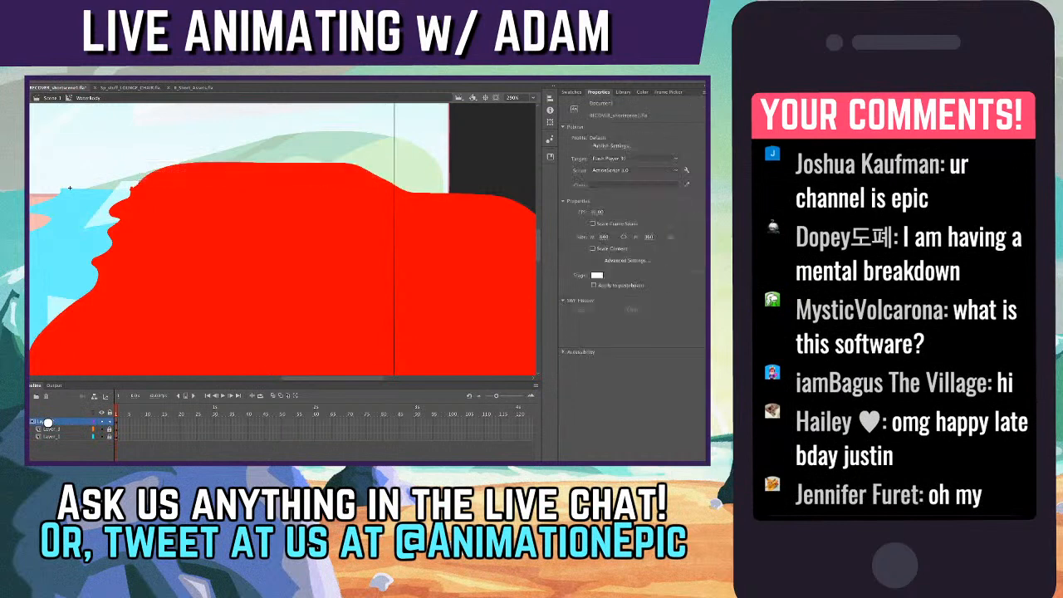
# - Change the mask fill to semi-transparent grey and draw a straight black line across its upper part along the horizon
pyautogui.press('super+a')
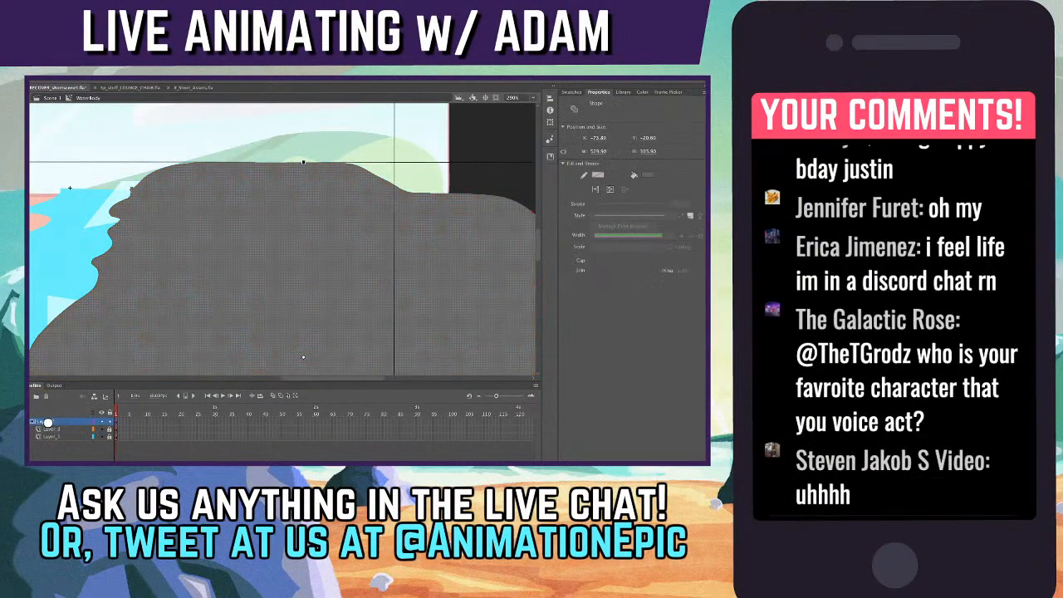
pyautogui.press('super+shift+a')
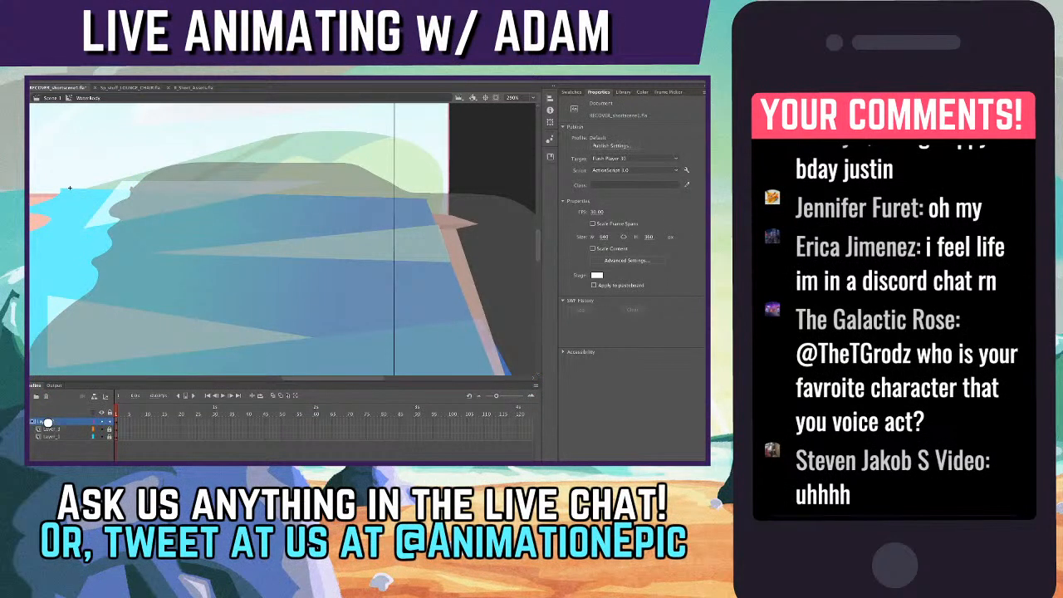
pyautogui.press('n')
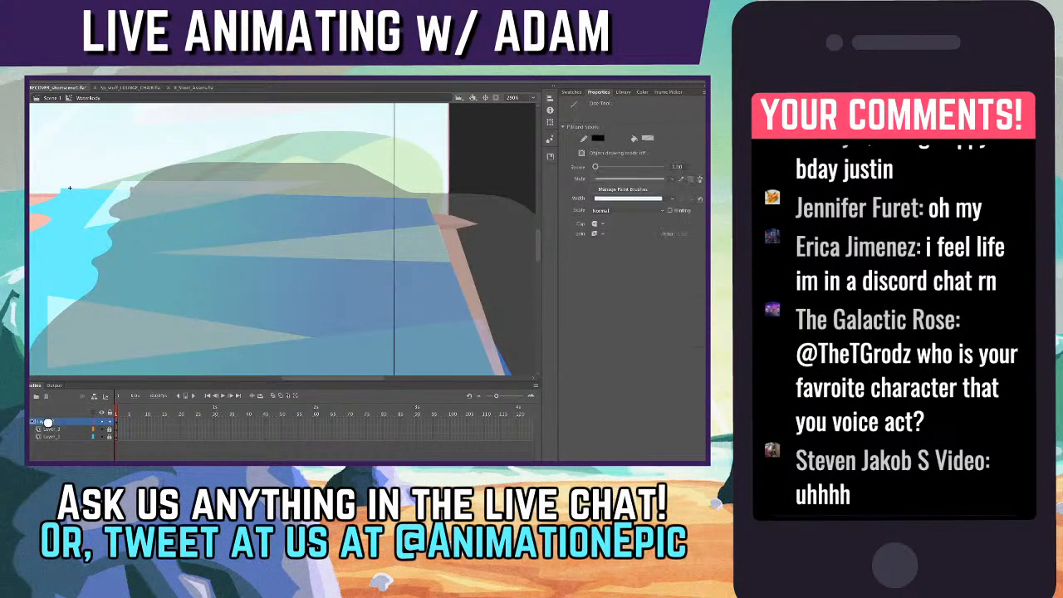
pyautogui.hotkey('ctrl', '-')
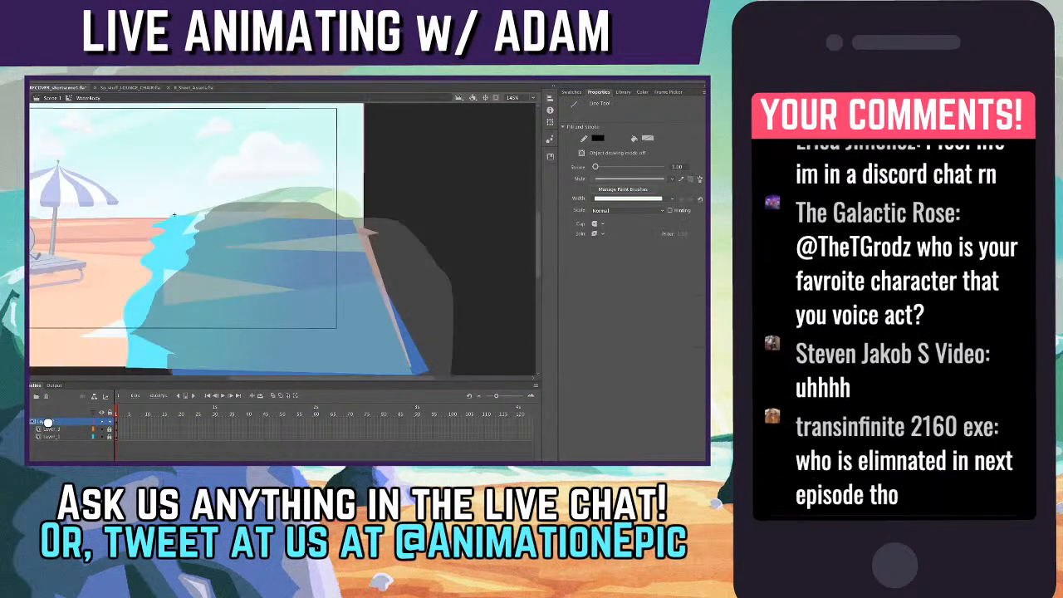
pyautogui.moveTo(142, 219); pyautogui.dragTo(419, 230)
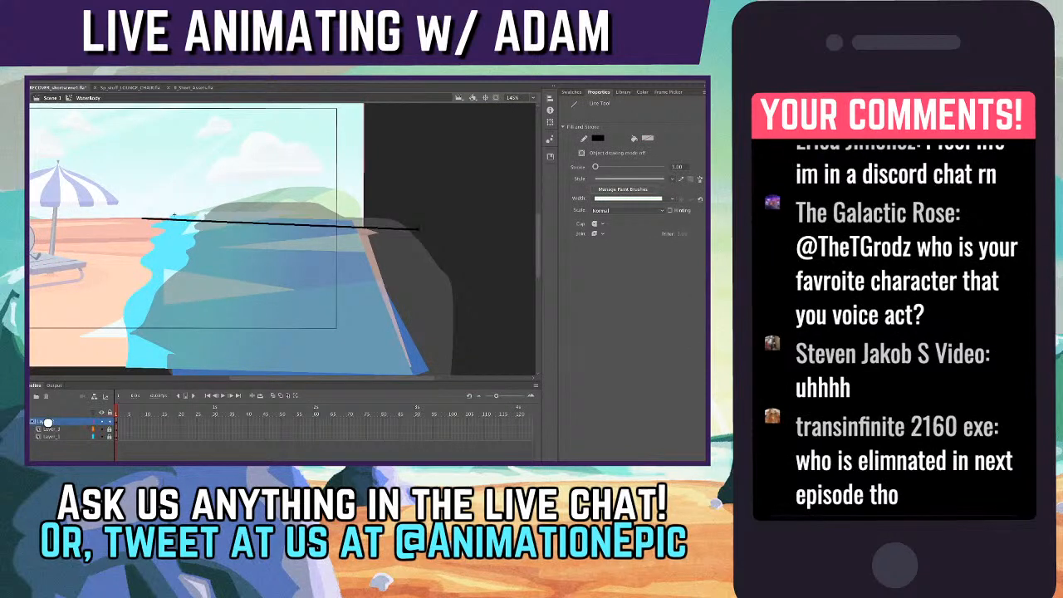
pyautogui.hotkey('ctrl', '=')
pyautogui.hscroll(-2, 282, 239)
pyautogui.scroll(3, 283, 239)
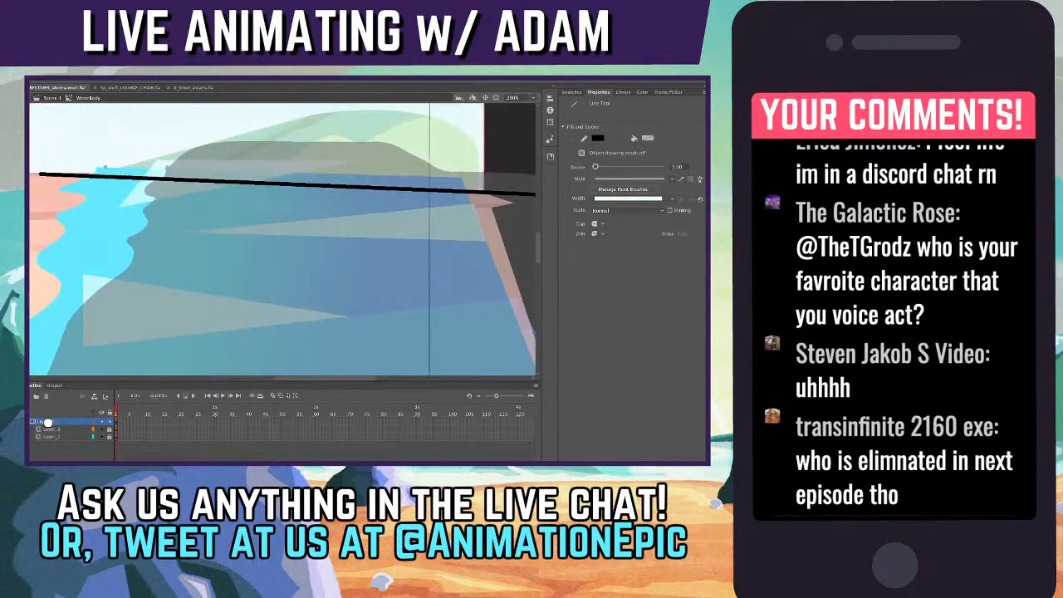
# - Delete the grey mask area above the black horizon line, and lock the mask layer to preview the masked water
pyautogui.press('v')
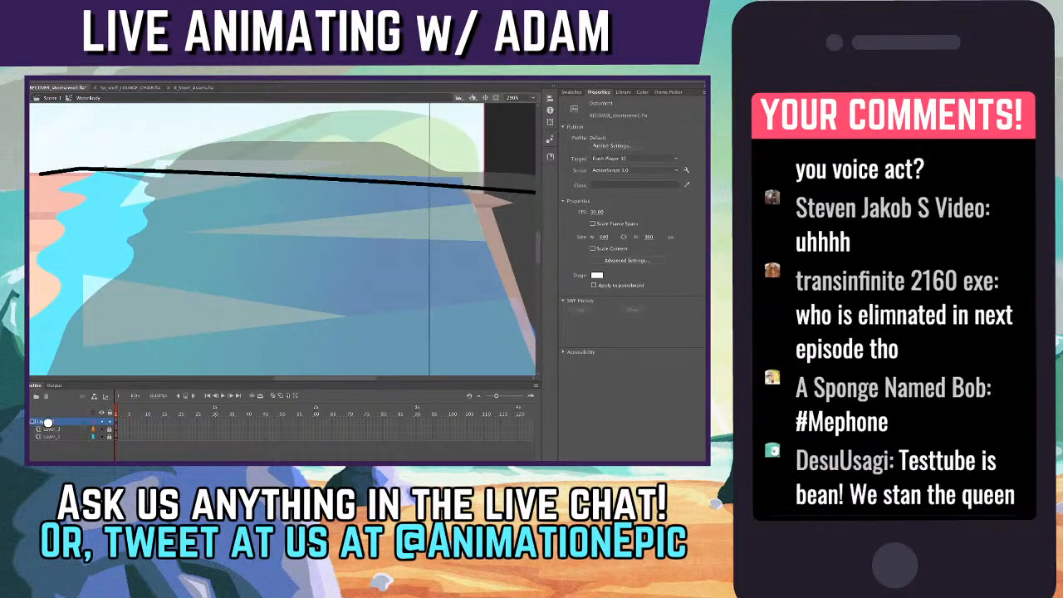
pyautogui.click(349, 162)
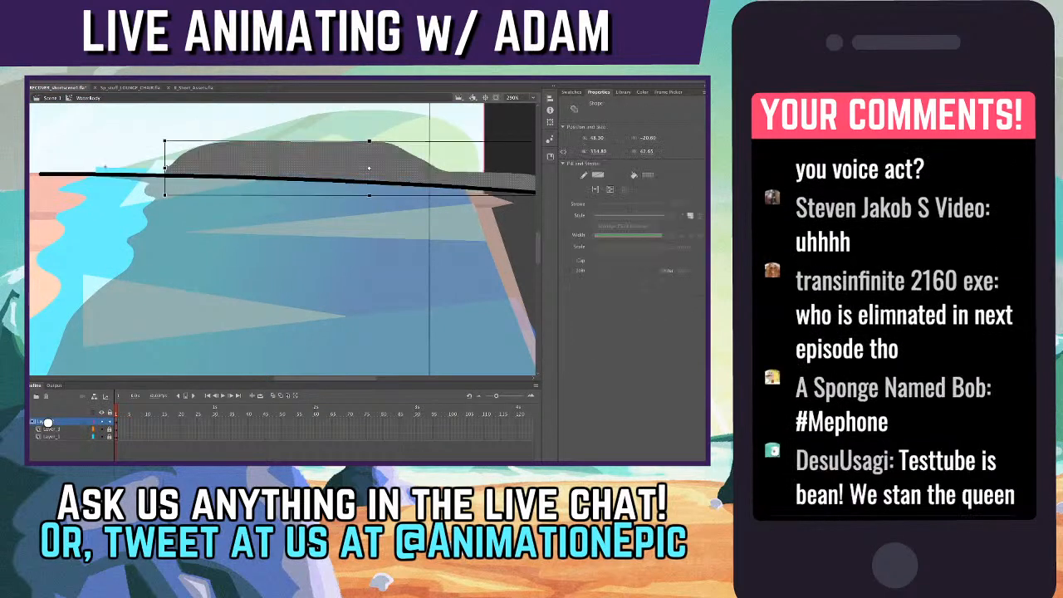
pyautogui.press('Delete')
pyautogui.hotkey('ctrl', '=')
pyautogui.hotkey('ctrl', '-')
pyautogui.hotkey('ctrl', '-')
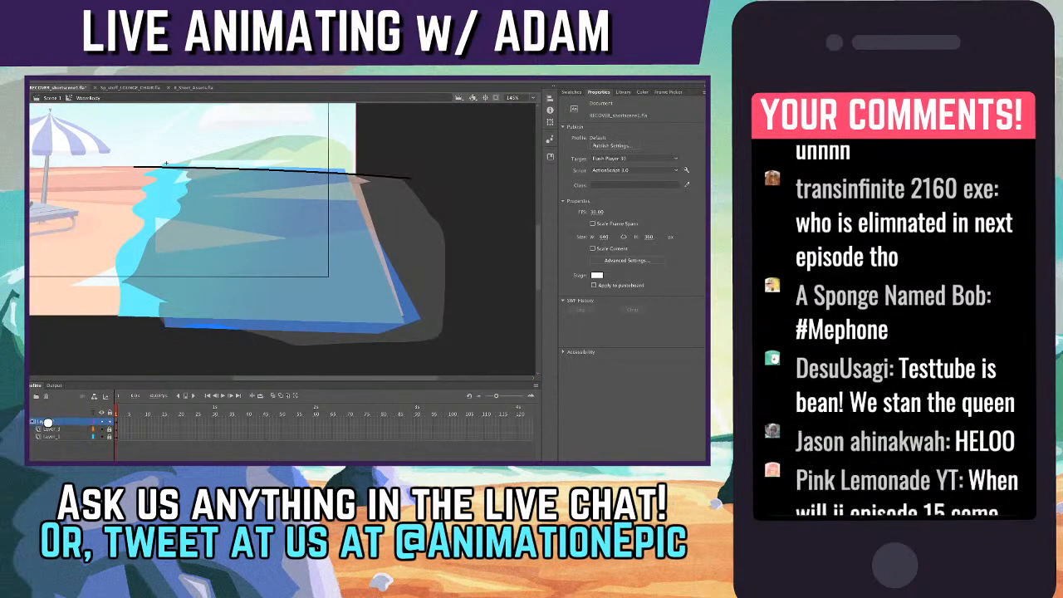
pyautogui.click(109, 421)
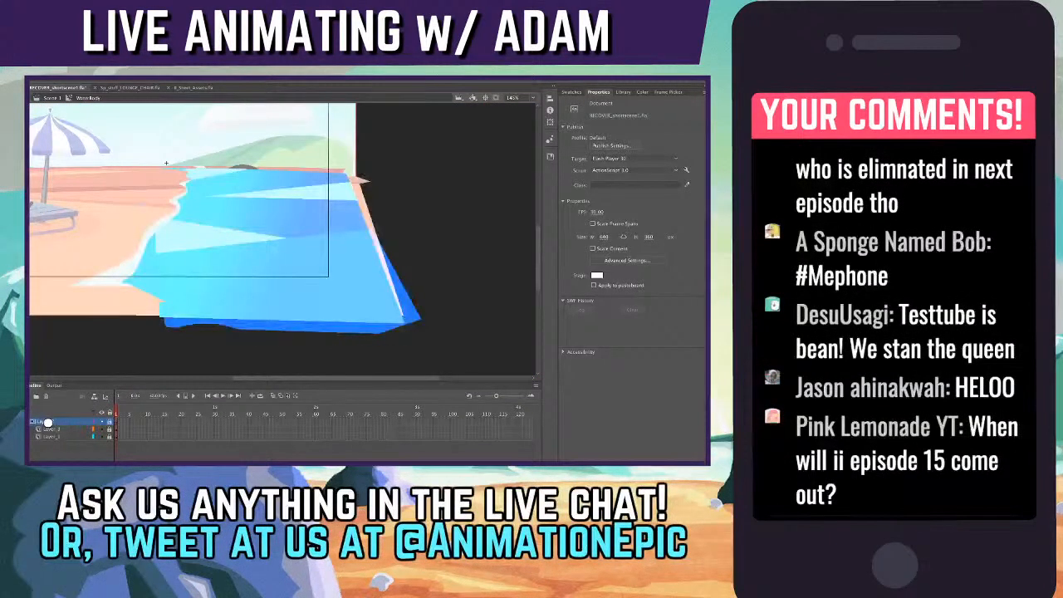
# - Bend the black line into a gentle arc along the water's far edge, comparing it with the masked preview
pyautogui.hotkey('ctrl', 'z')
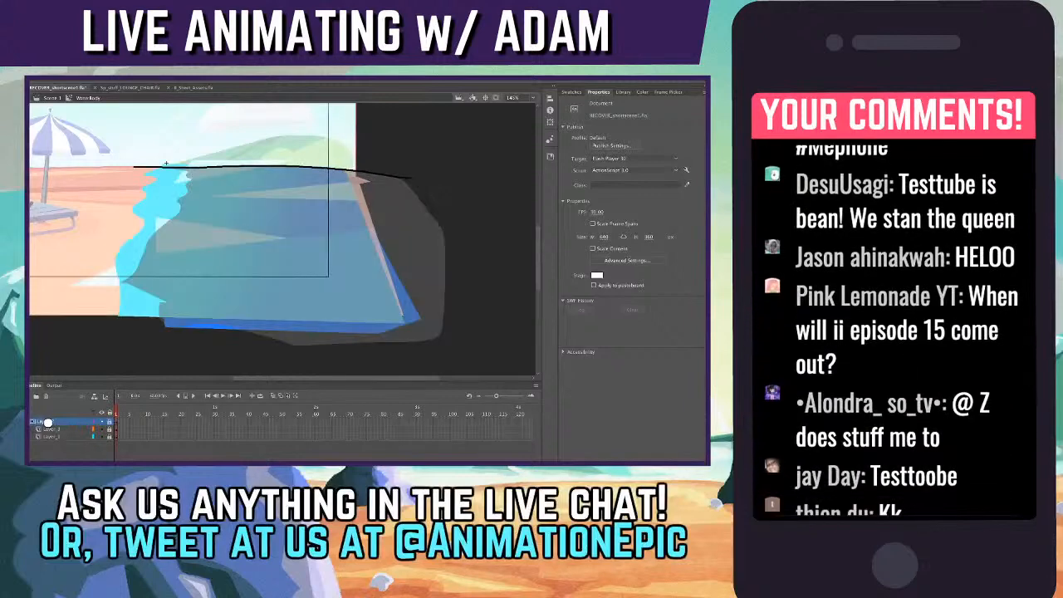
pyautogui.hotkey('ctrl', 'y')
pyautogui.hotkey('ctrl', 'z')
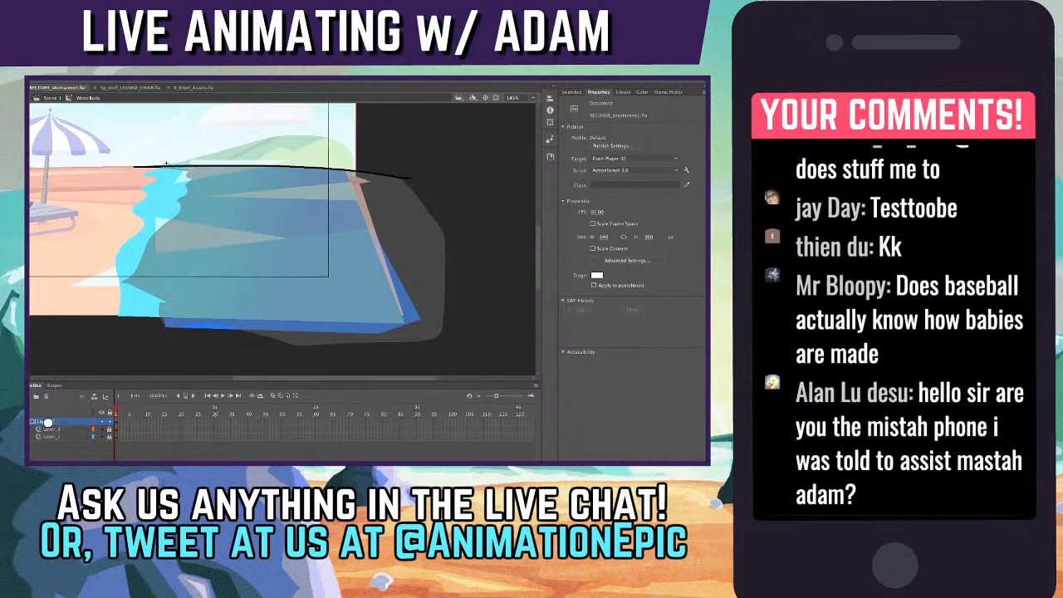
pyautogui.hotkey('ctrl', 'y')
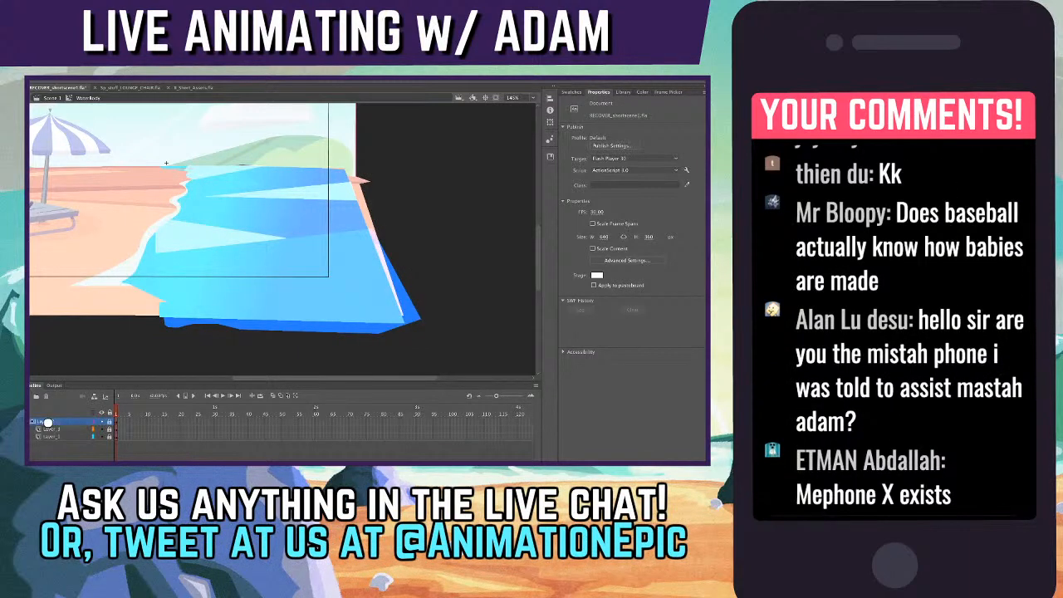
pyautogui.hotkey('ctrl', 'z')
# - Delete the black line segment just past the water's far corner over the sand, and lock the mask layer
pyautogui.hotkey('ctrl', '=')
pyautogui.hotkey('ctrl', '=')
pyautogui.scroll(3, 283, 239)
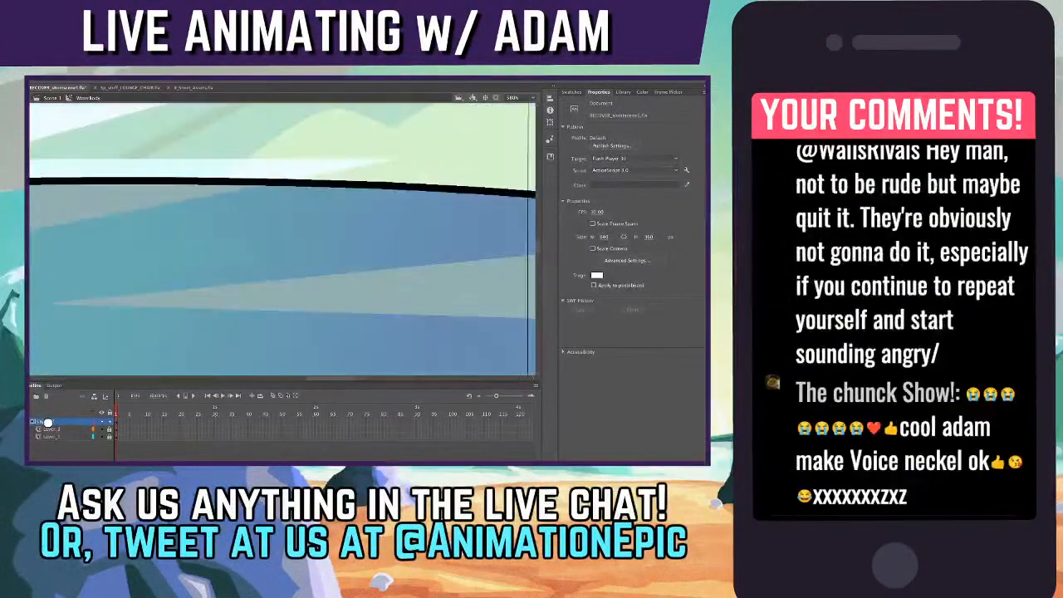
pyautogui.hscroll(-5, 282, 239)
pyautogui.scroll(2, 282, 239)
pyautogui.scroll(-2, 283, 239)
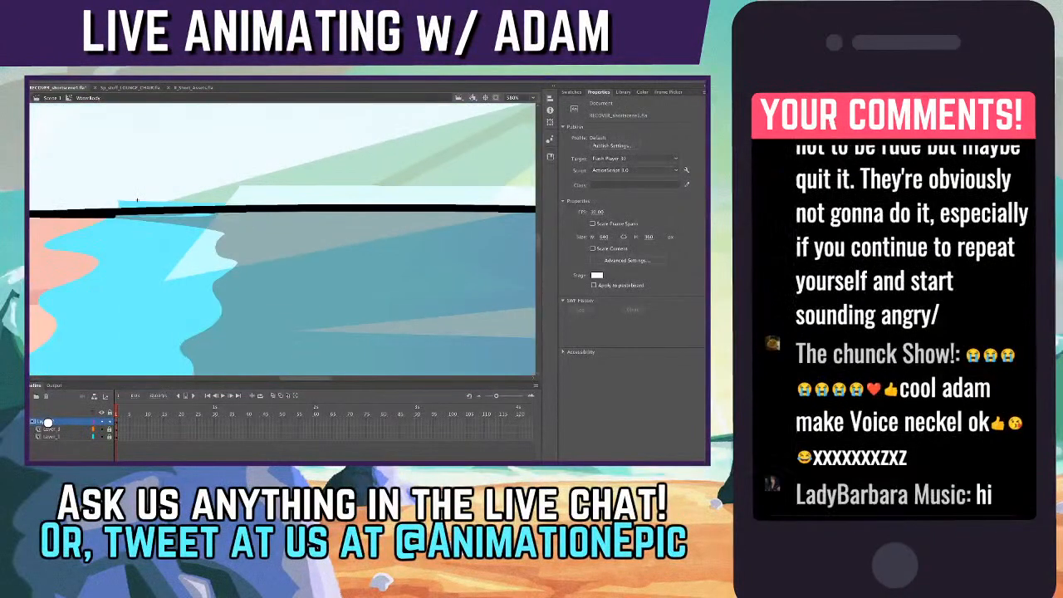
pyautogui.click(81, 212)
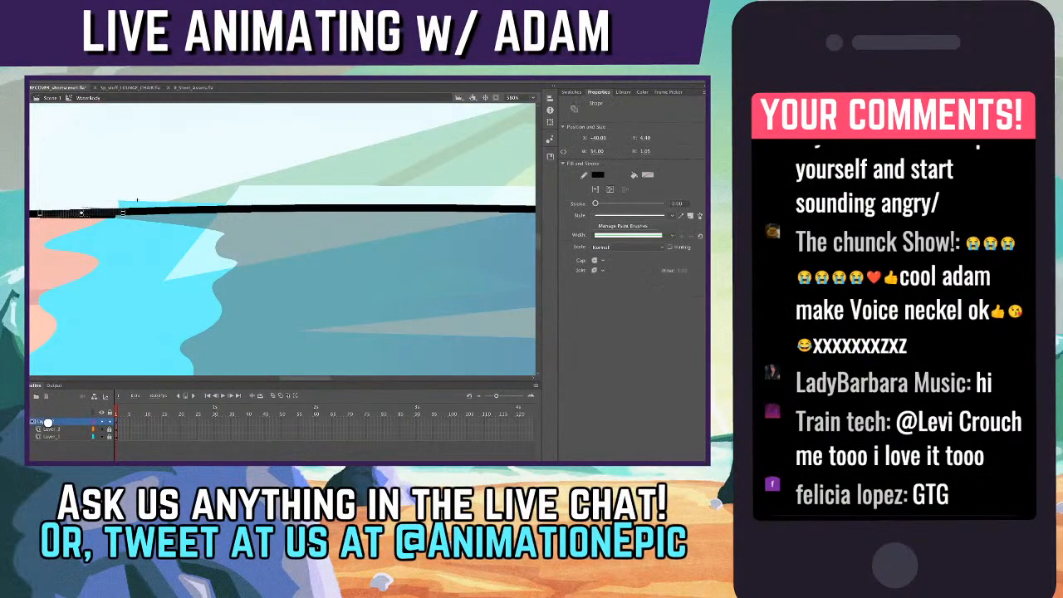
pyautogui.press('Delete')
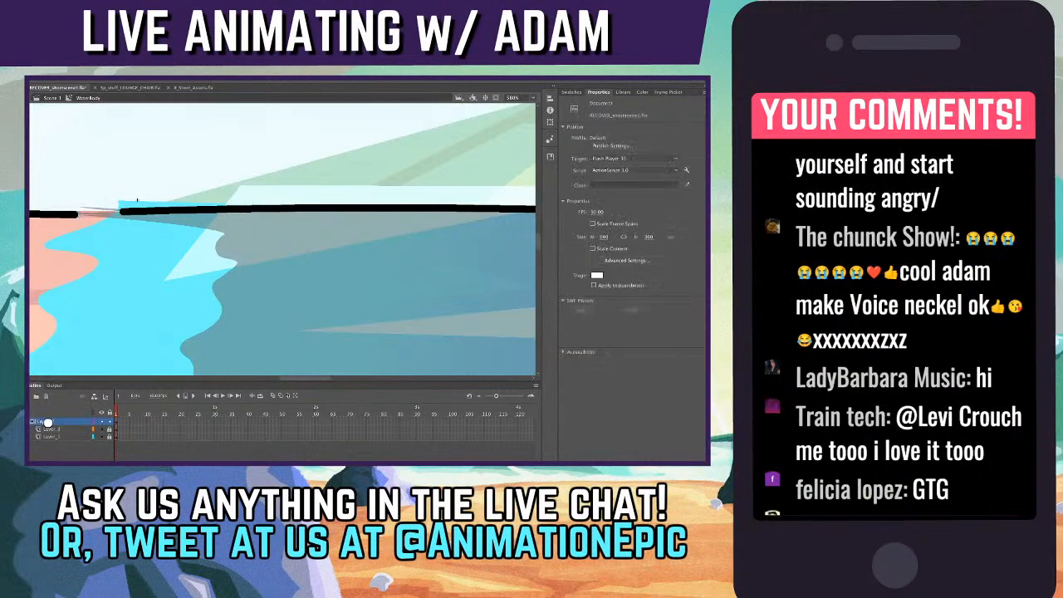
pyautogui.hotkey('ctrl', '-')
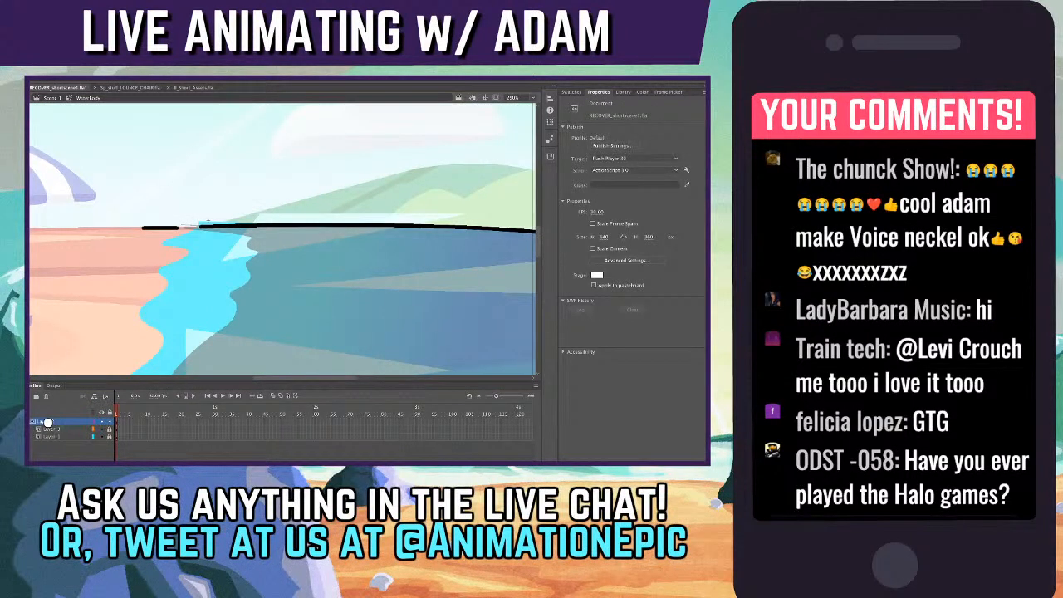
pyautogui.hotkey('ctrl', '-')
pyautogui.hotkey('ctrl', '-')
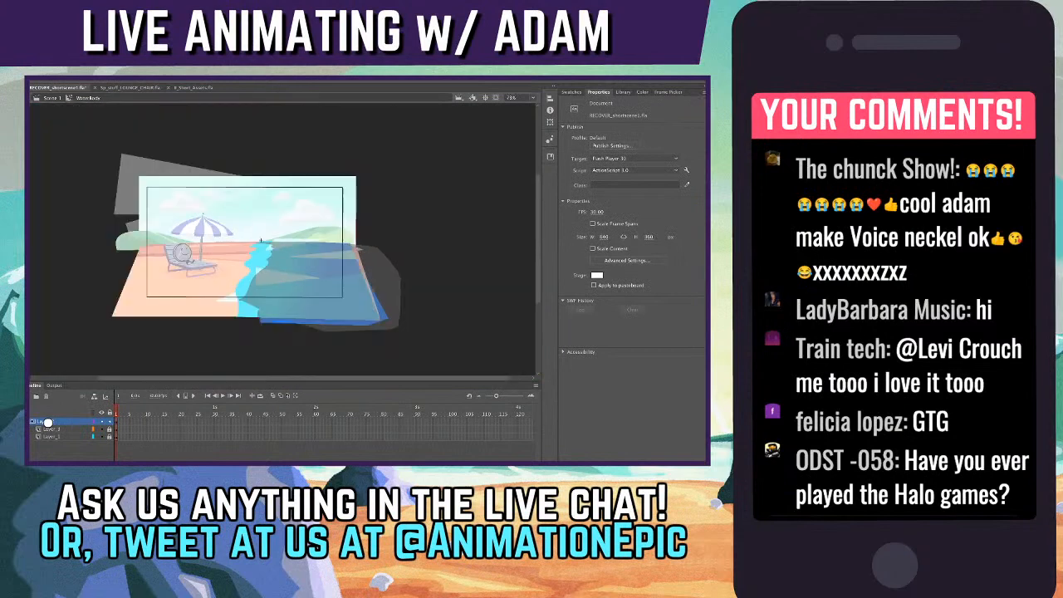
pyautogui.hotkey('ctrl', '=')
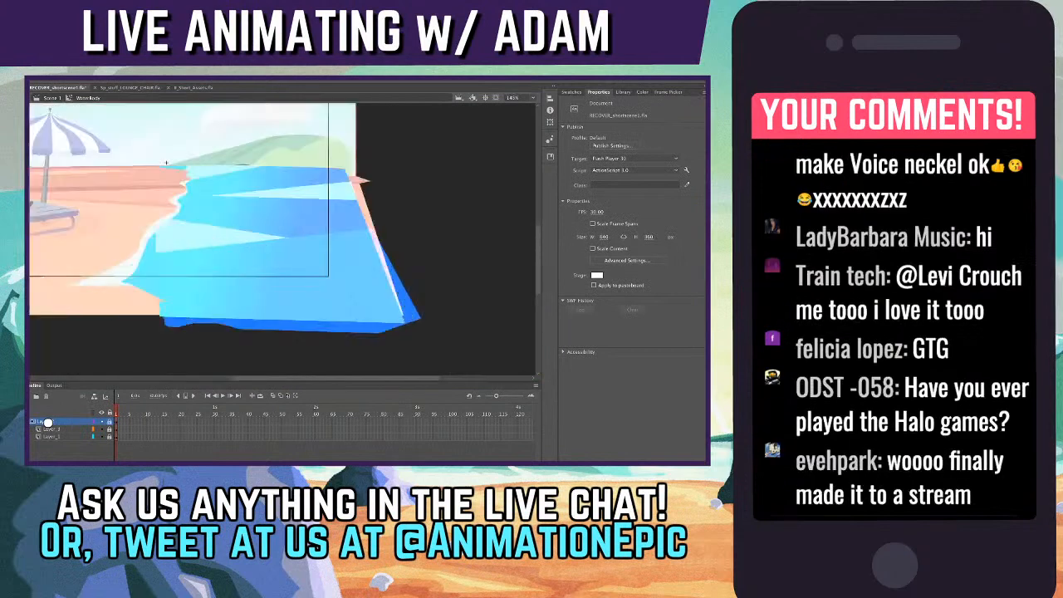
# - Return to the main scene, clip the view to the stage, and save the file
pyautogui.hotkey('ctrl', 'e')
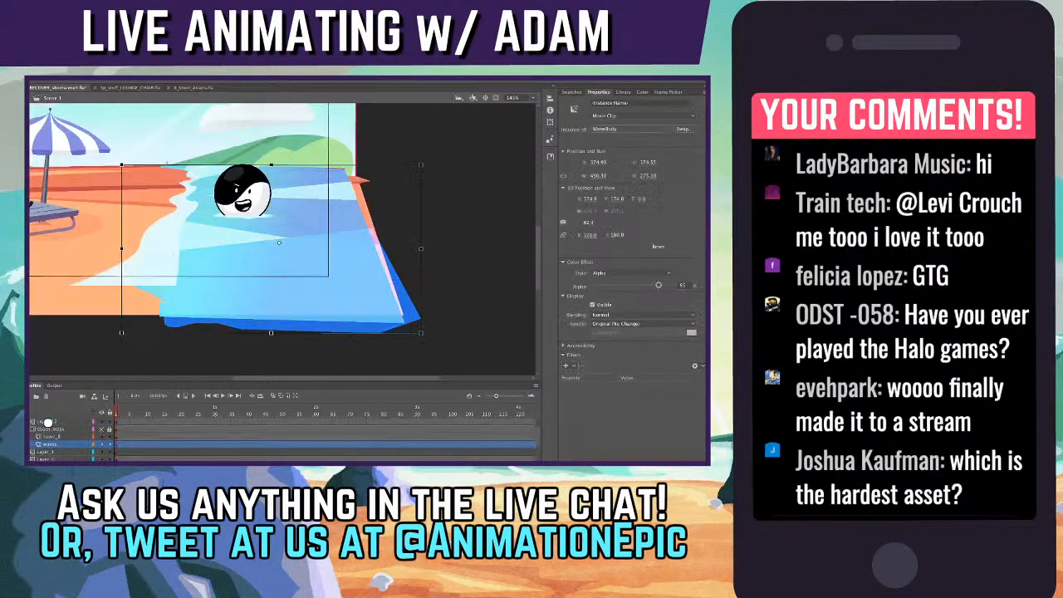
pyautogui.hotkey('ctrl', 'shift', 'w')
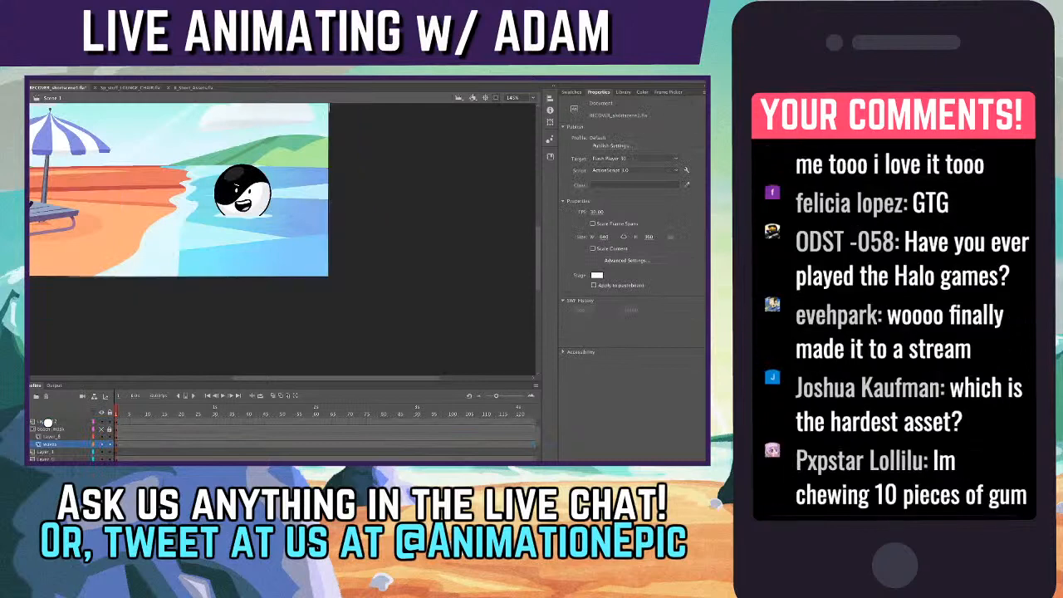
pyautogui.hotkey('ctrl', 's')
# - Open the WaveTop symbol to examine its foam shape, and return to the main scene at the far shoreline
pyautogui.hscroll(-3, 282, 239)
pyautogui.click(267, 224)
pyautogui.hotkey('ctrl', '=')
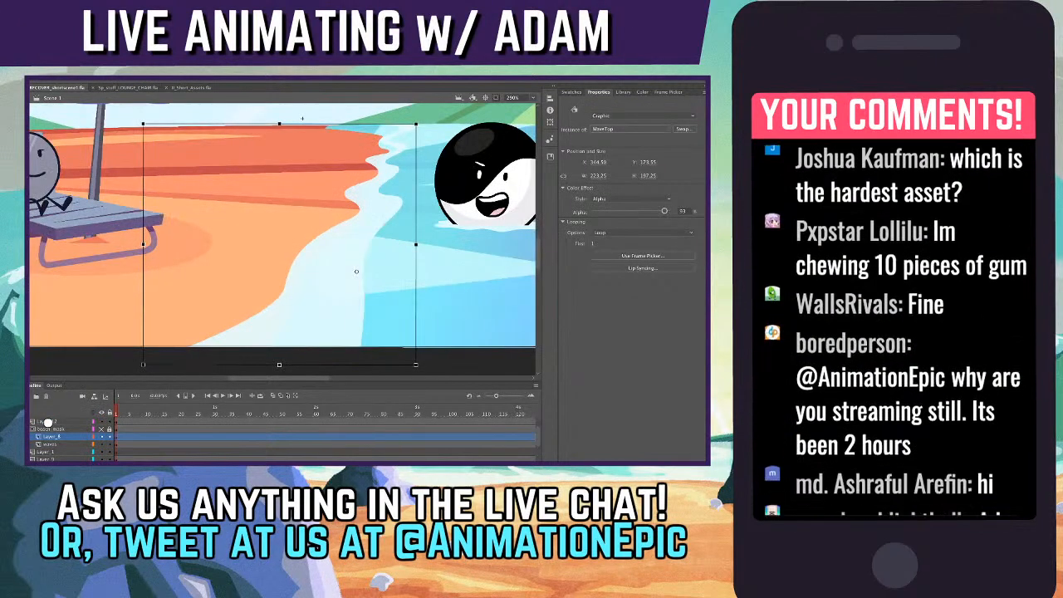
pyautogui.hotkey('ctrl', 'e')
pyautogui.hotkey('ctrl', '=')
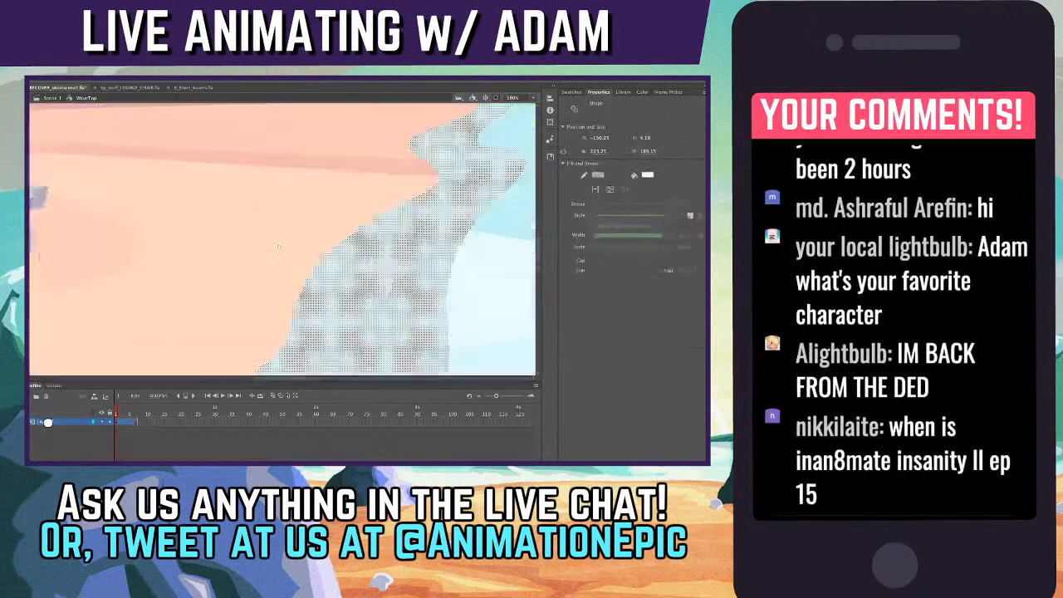
pyautogui.hotkey('ctrl', 'e')
pyautogui.scroll(3, 282, 239)
pyautogui.hscroll(2, 282, 239)
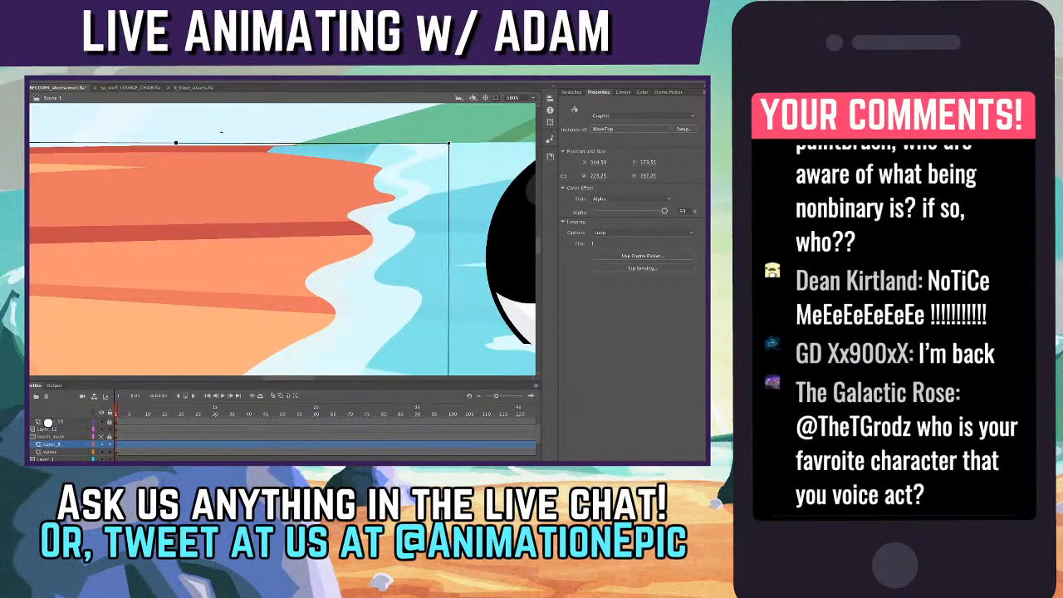
# - Extend the WaveTop foam shape over the blue gap where the shoreline meets the horizon, checking it from the main scene
pyautogui.doubleClick(384, 178)
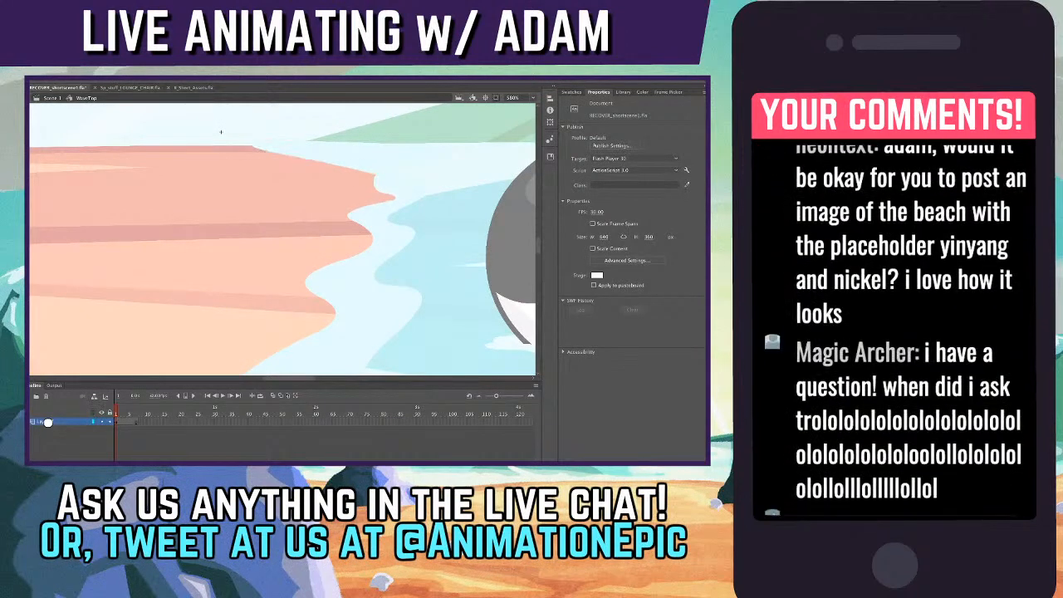
pyautogui.press('super+e')
pyautogui.press('super+minus')
pyautogui.press('super+minus')
pyautogui.press('super+minus')
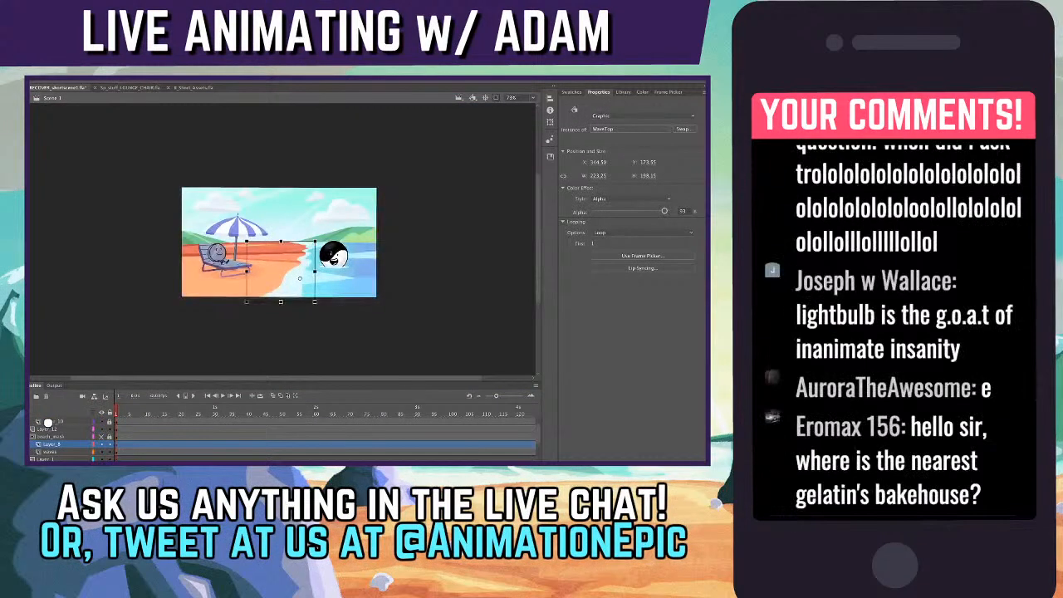
pyautogui.press('super+equal')
pyautogui.press('super+equal')
pyautogui.press('super+equal')
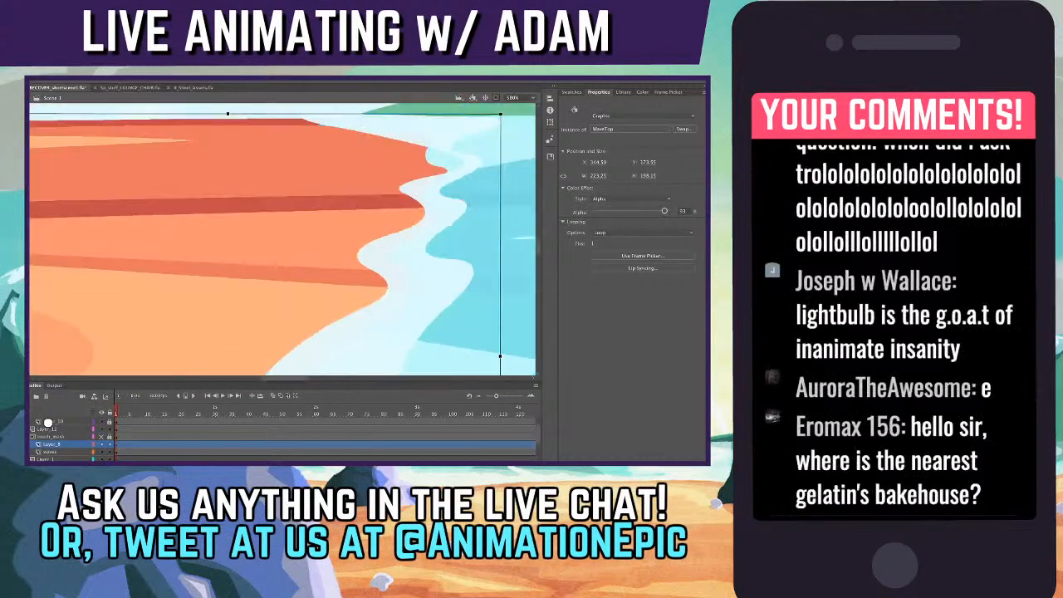
pyautogui.press('super+e')
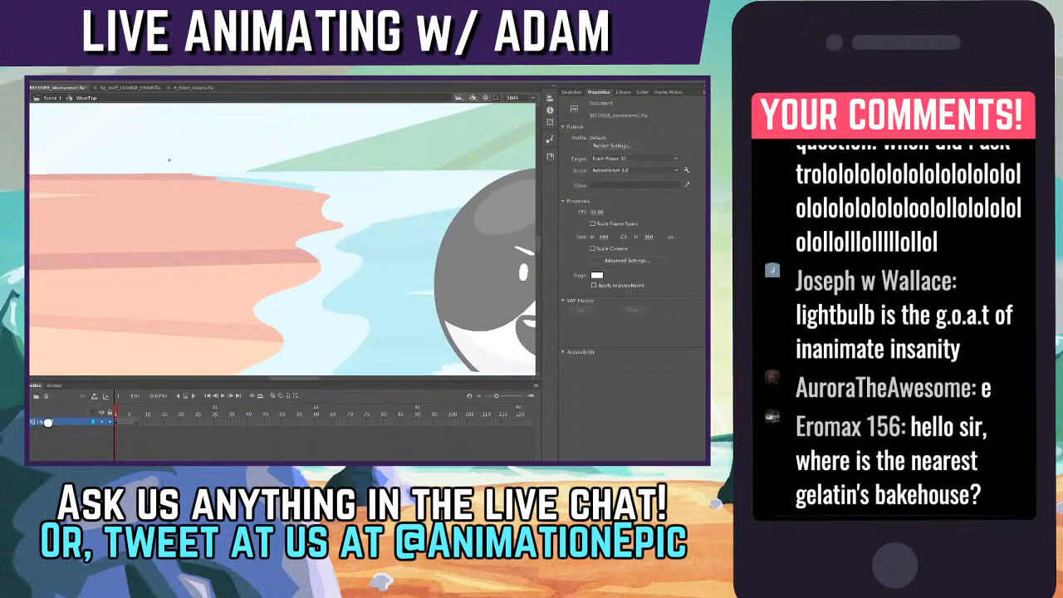
pyautogui.press('super+e')
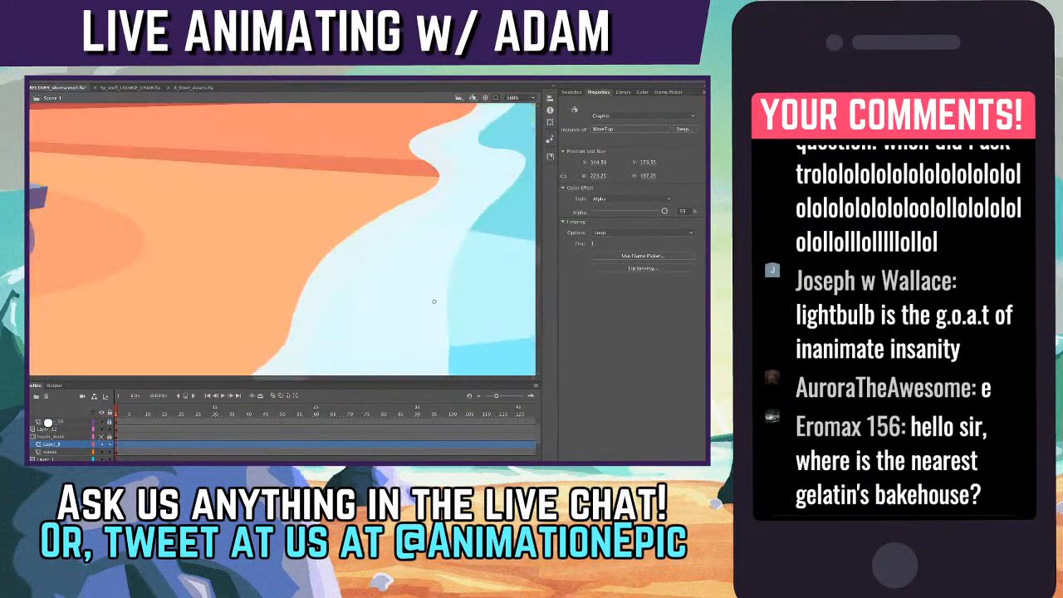
# - Compare the far shoreline inside the WaterBody and WaveTop symbols, selecting all of the WaveTop foam shape
pyautogui.scroll(4, 434, 302)
pyautogui.hscroll(2, 434, 302)
pyautogui.doubleClick(294, 162)
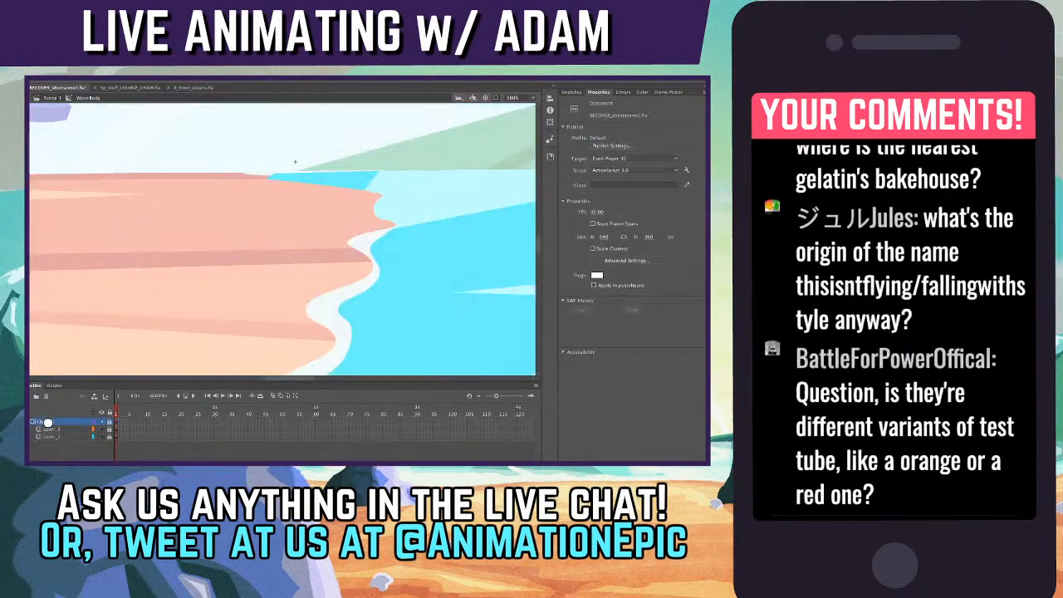
pyautogui.press('super+e')
pyautogui.doubleClick(221, 158)
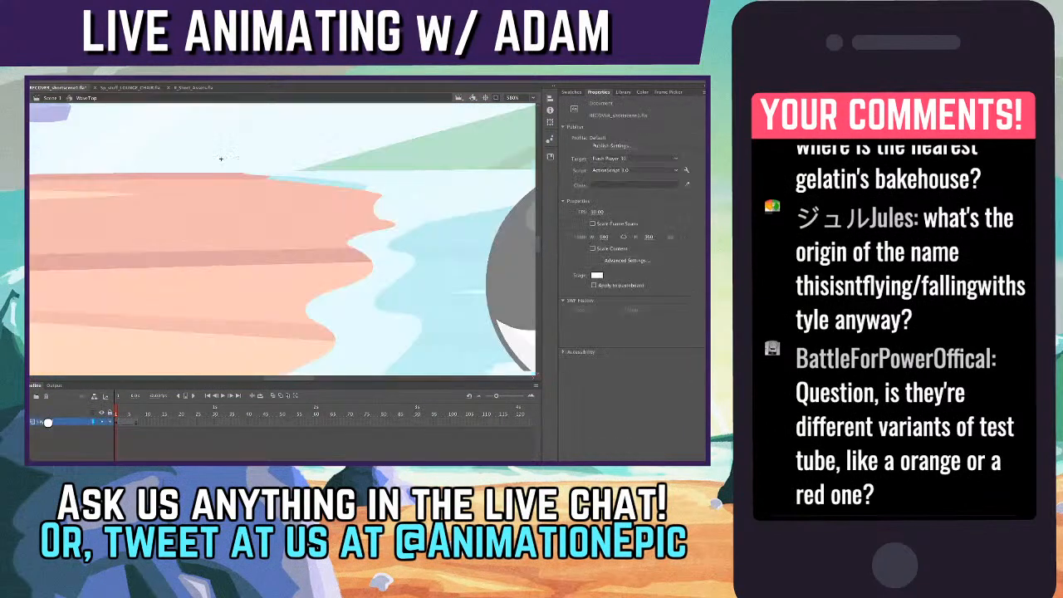
pyautogui.hotkey('ctrl', 'a')
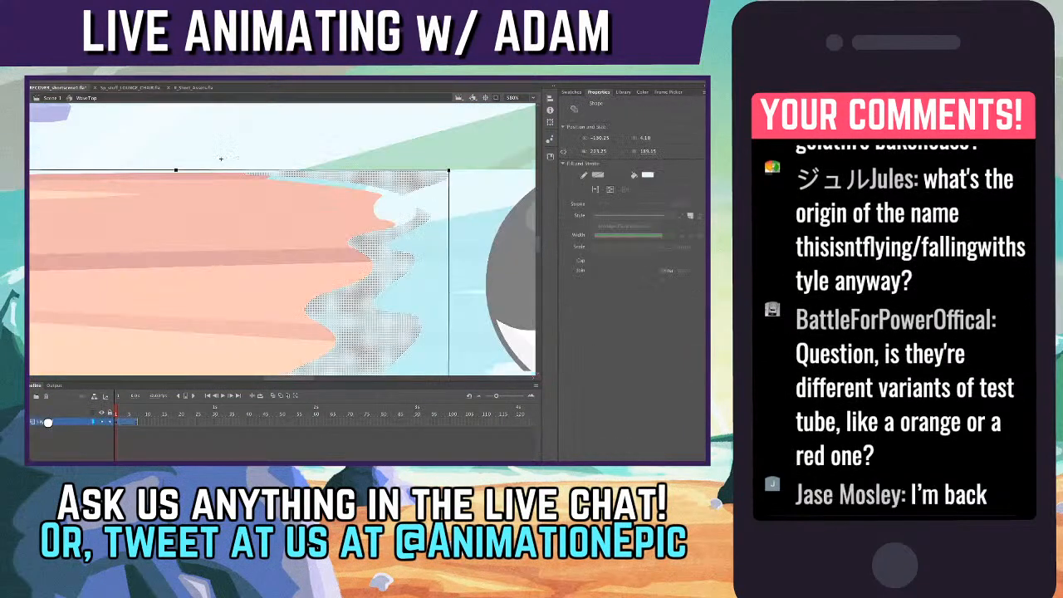
# - Return to the main scene, save the file, and clear the selection
pyautogui.press('super+e')
pyautogui.press('super+s')
pyautogui.press('super+minus')
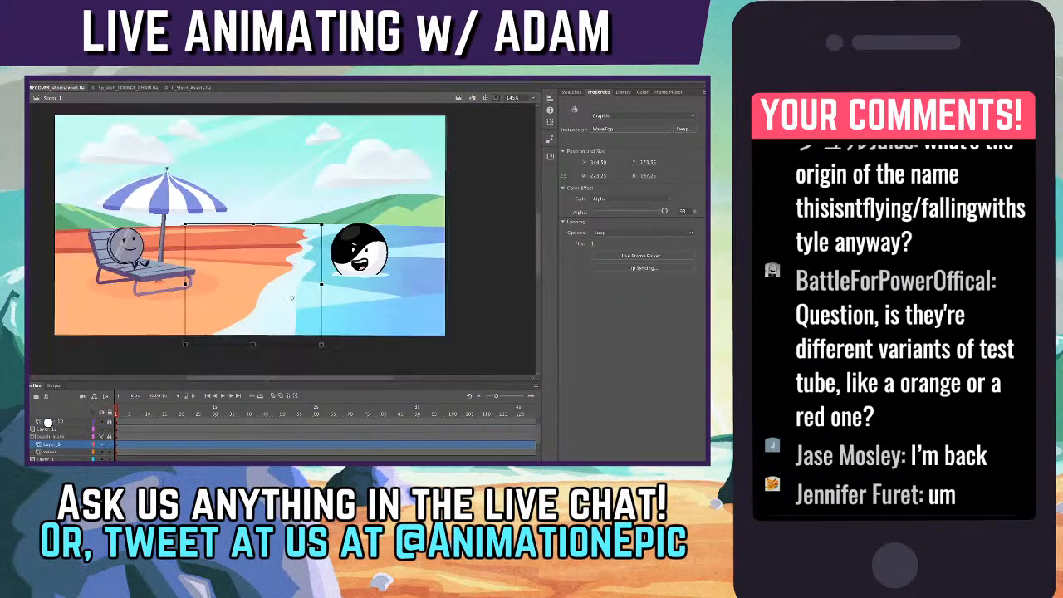
pyautogui.press('super+minus')
pyautogui.press('super+shift+a')
pyautogui.press('super+equal')
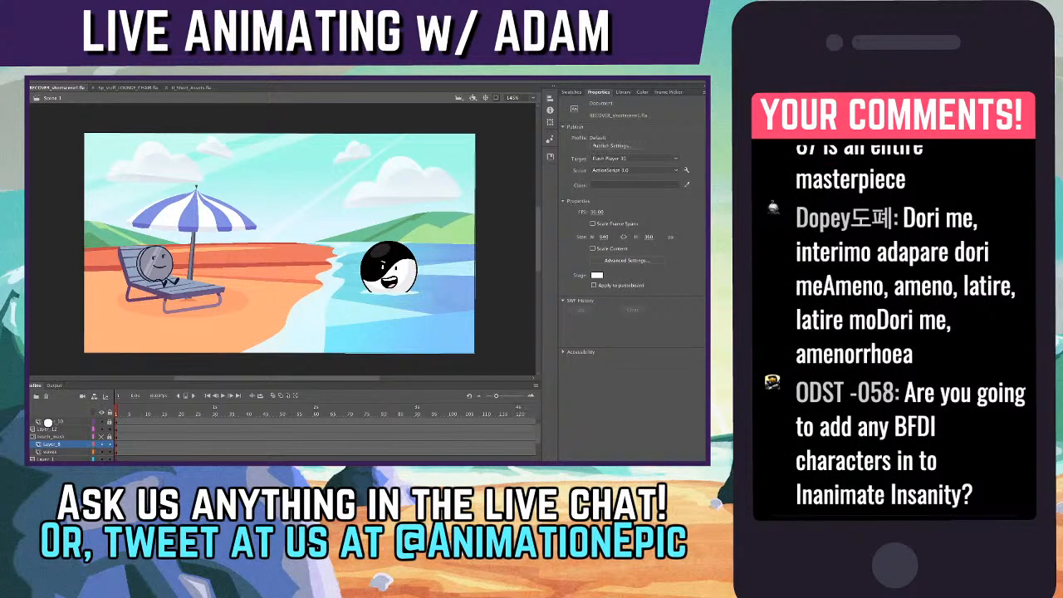
# - Recheck the WaveTop symbol, and examine the WaterBody and sky instances in the main scene
pyautogui.doubleClick(304, 303)
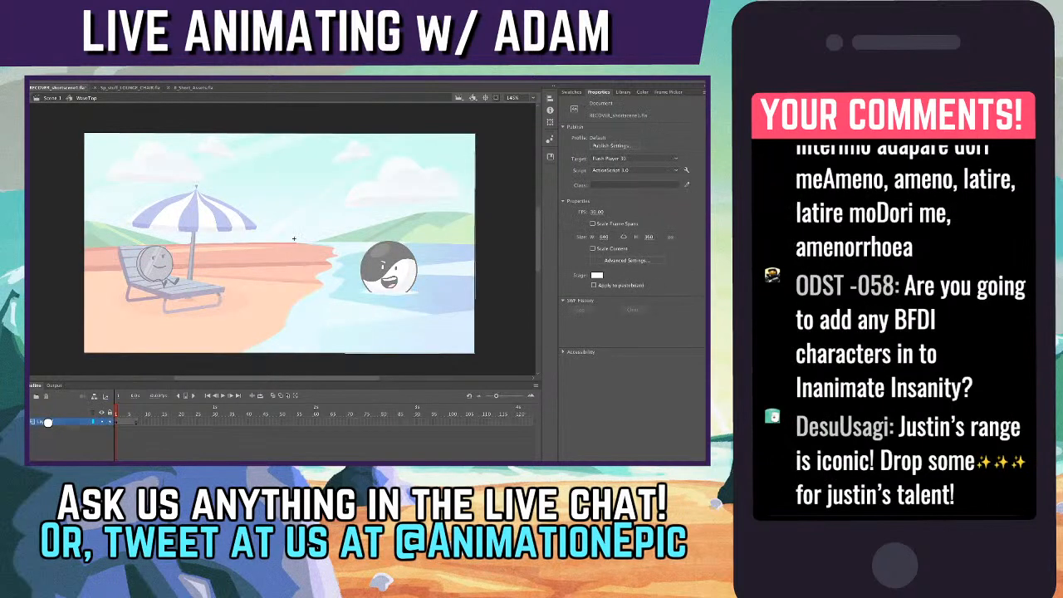
pyautogui.doubleClick(294, 238)
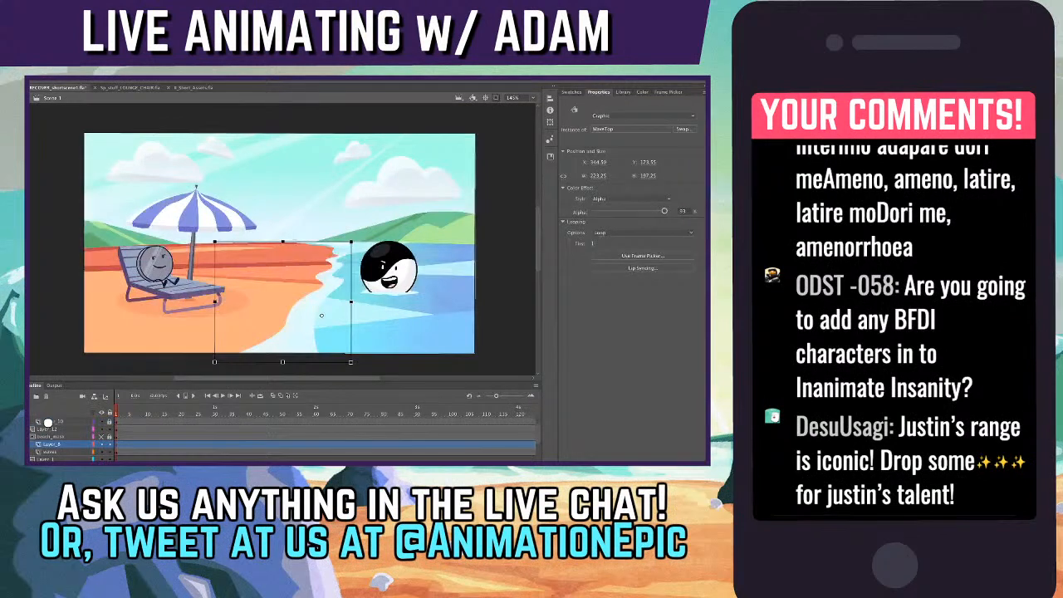
pyautogui.doubleClick(293, 238)
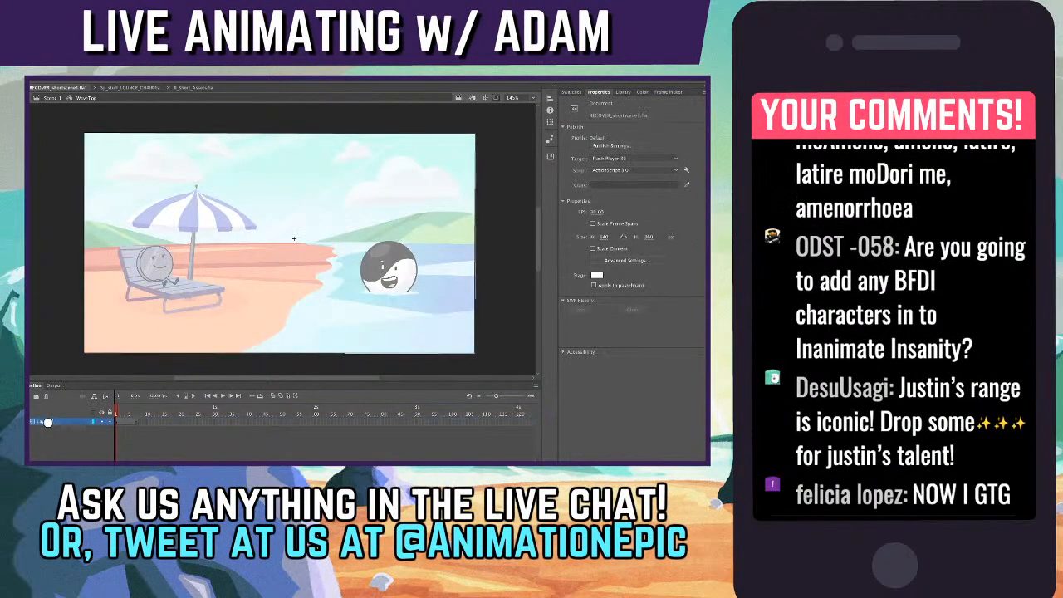
pyautogui.doubleClick(425, 319)
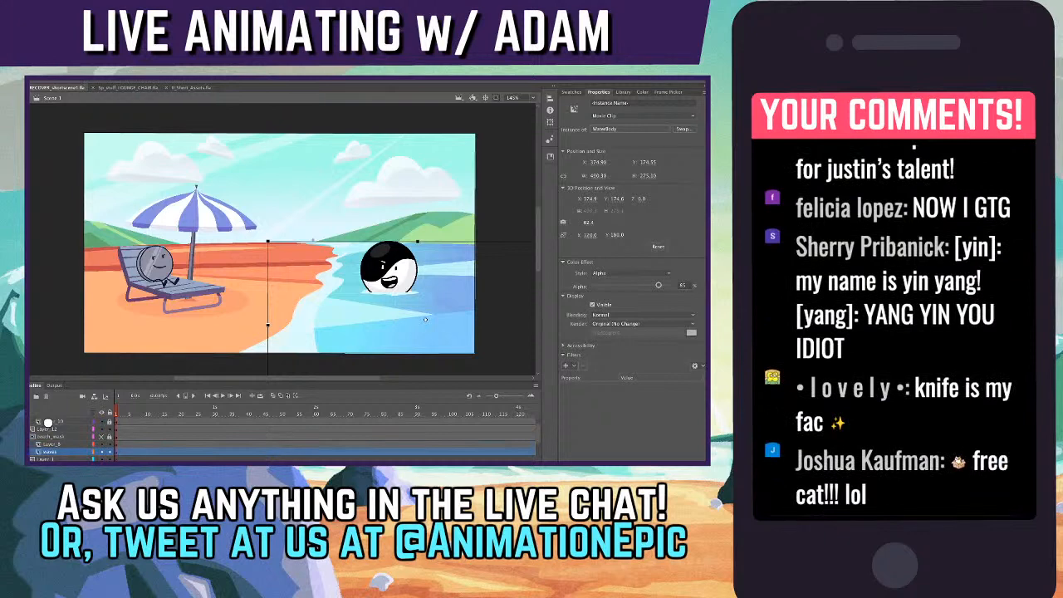
pyautogui.click(113, 233)
pyautogui.click(283, 182)
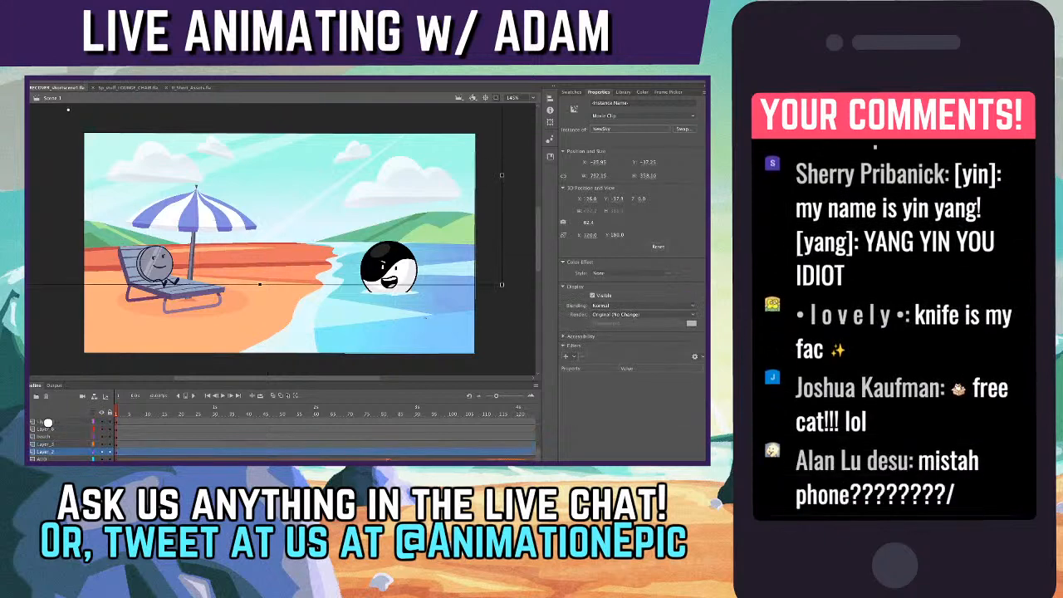
pyautogui.hscroll(-2, 425, 317)
pyautogui.scroll(2, 425, 317)
pyautogui.scroll(-2, 426, 317)
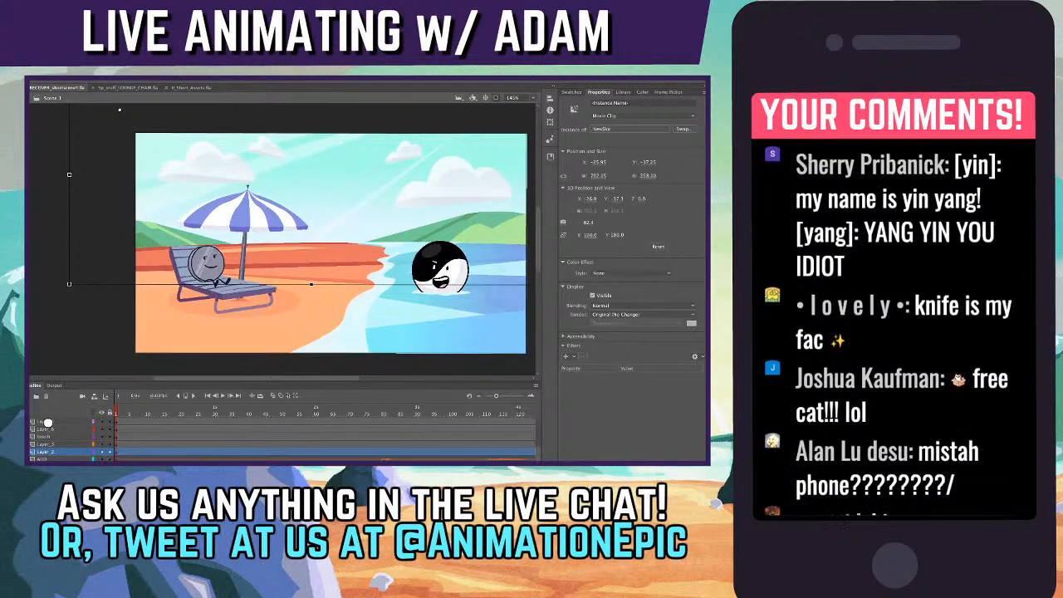
# - Inside the NewSky symbol, add a new layer and draw a large oval over the horizon for a sun
pyautogui.click(119, 108)
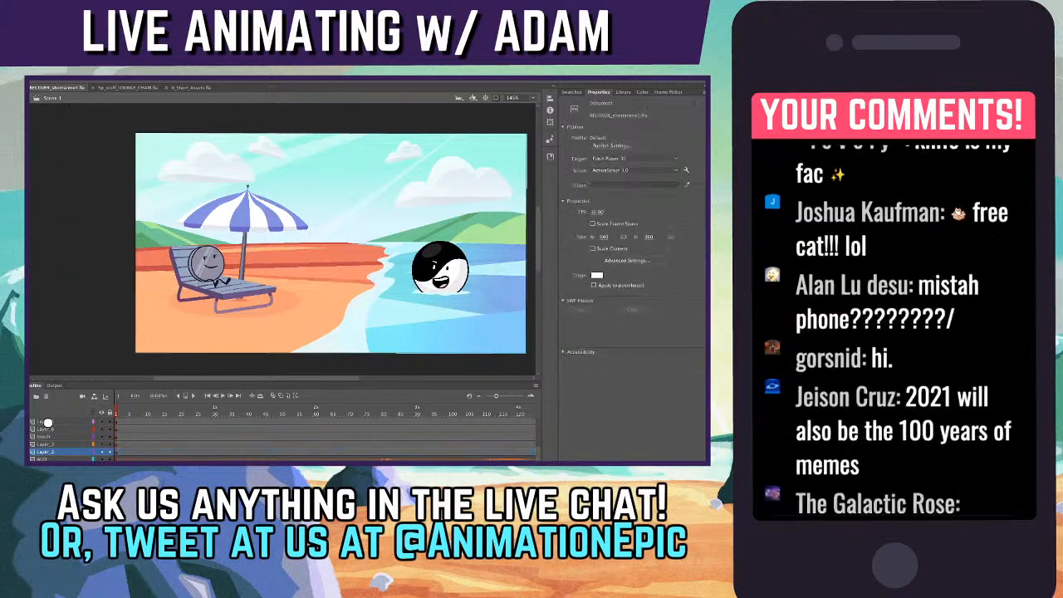
pyautogui.click(118, 108)
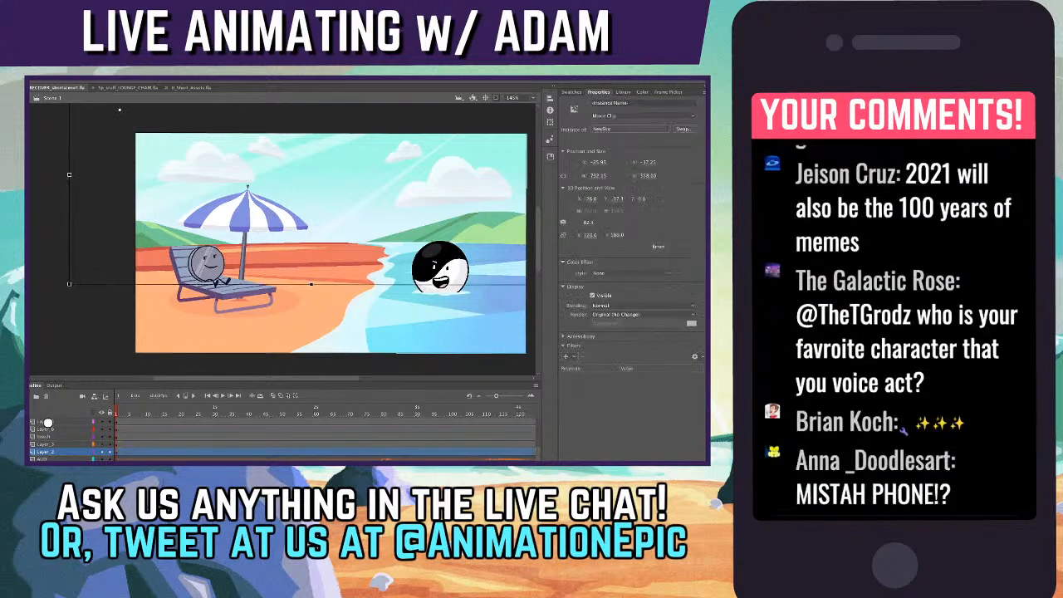
pyautogui.doubleClick(119, 109)
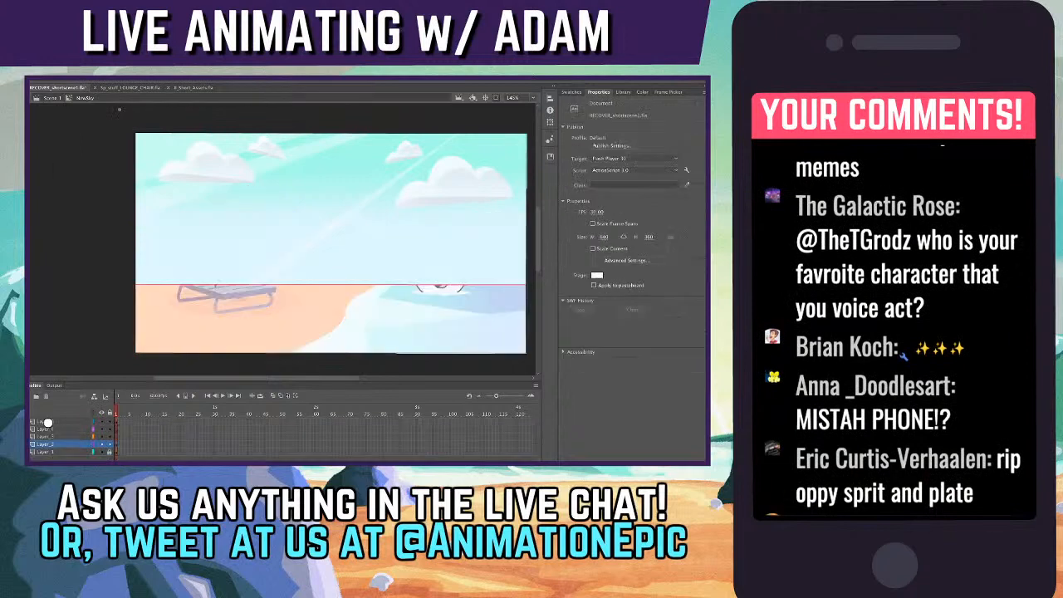
pyautogui.press('o')
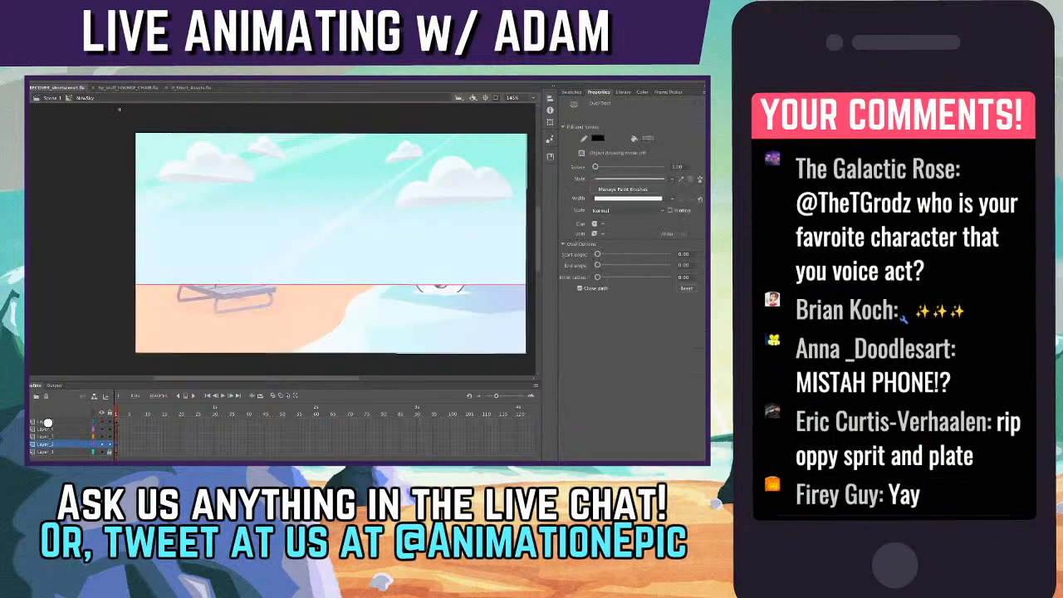
pyautogui.hotkey('ctrl', 'alt', 'l')
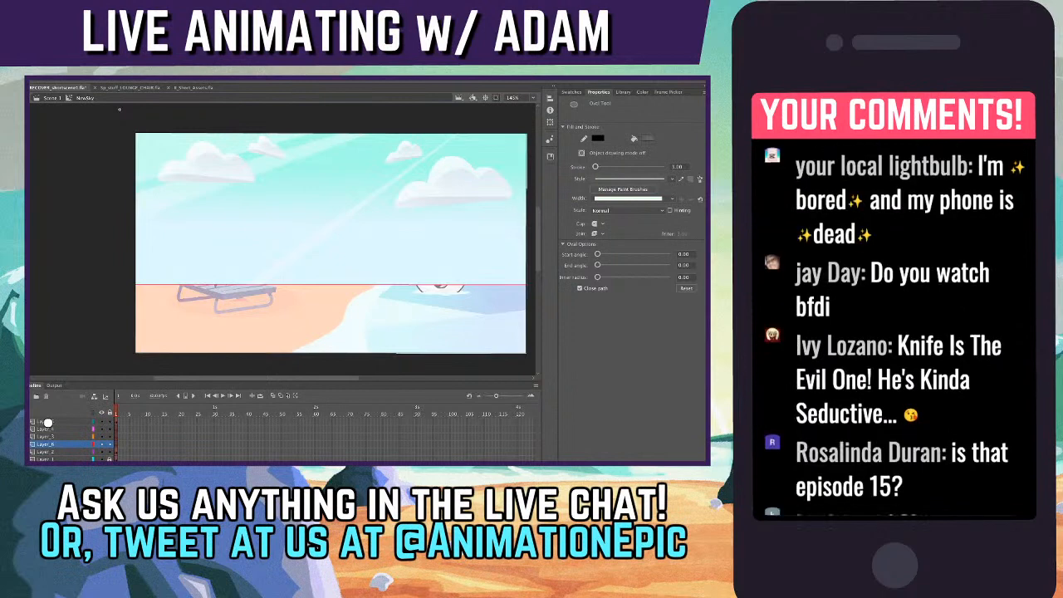
pyautogui.moveTo(269, 214)
pyautogui.mouseDown()
pyautogui.moveTo(362, 269)
pyautogui.moveTo(380, 301)
pyautogui.mouseUp()
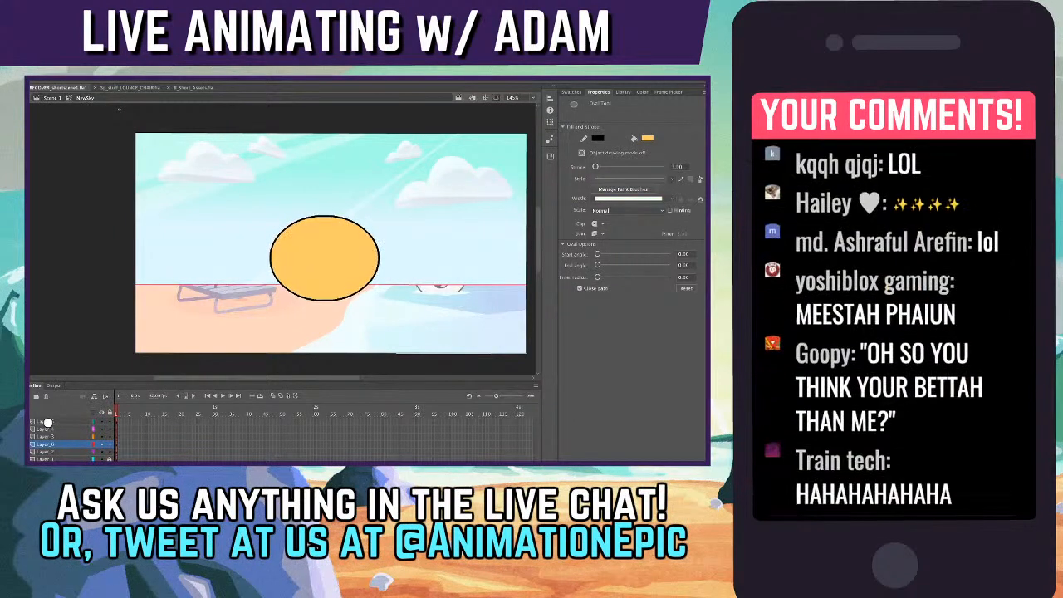
# - Fill the oval with a vertical linear gradient from orange at its upper edge to pale yellow at its lower edge
pyautogui.press('k')
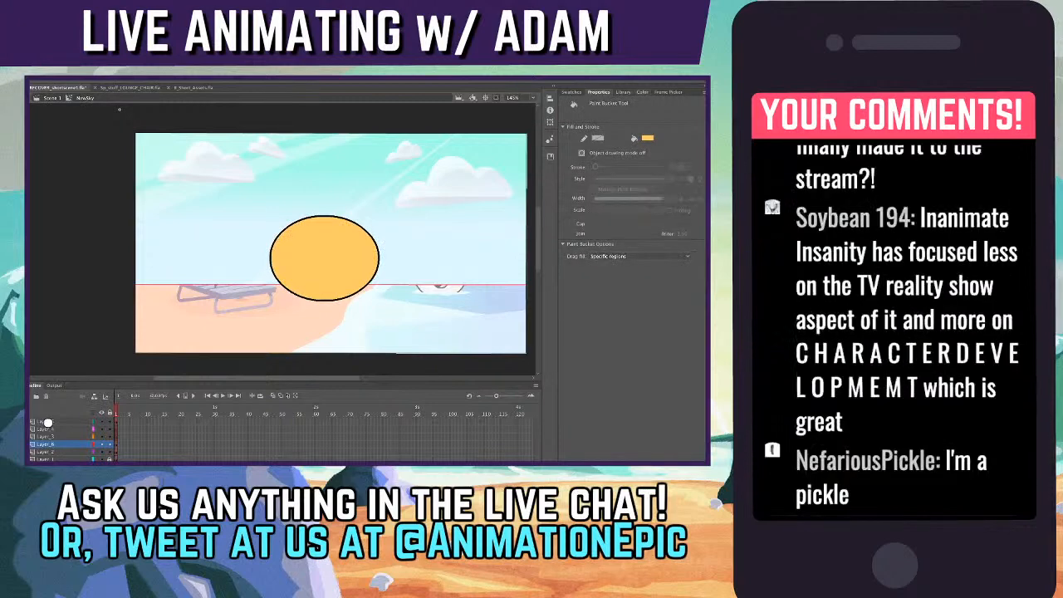
pyautogui.hotkey('ctrl', 'shift', 'F9')
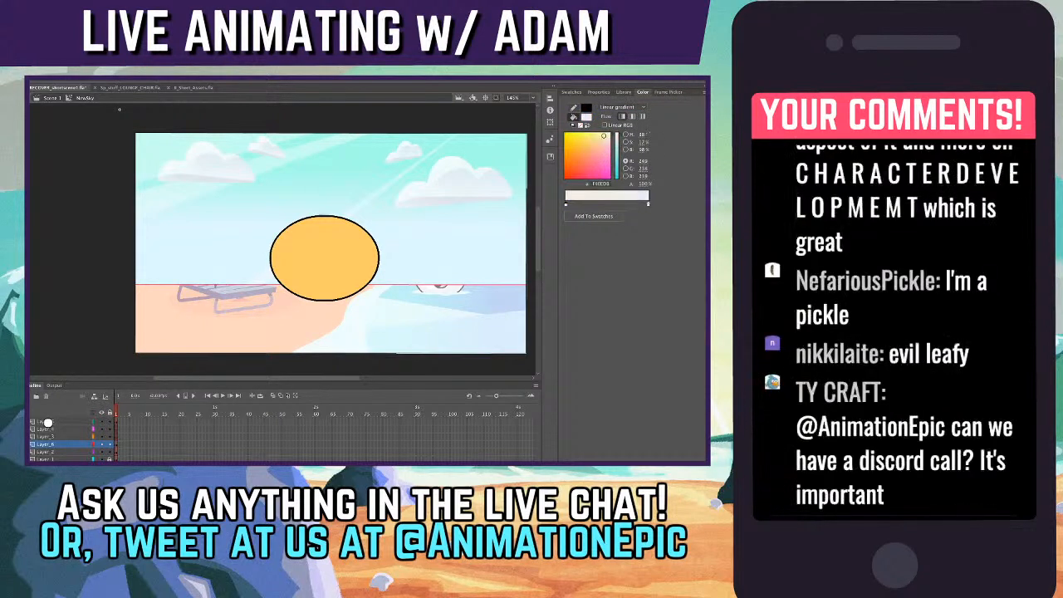
pyautogui.click(648, 203)
pyautogui.click(324, 258)
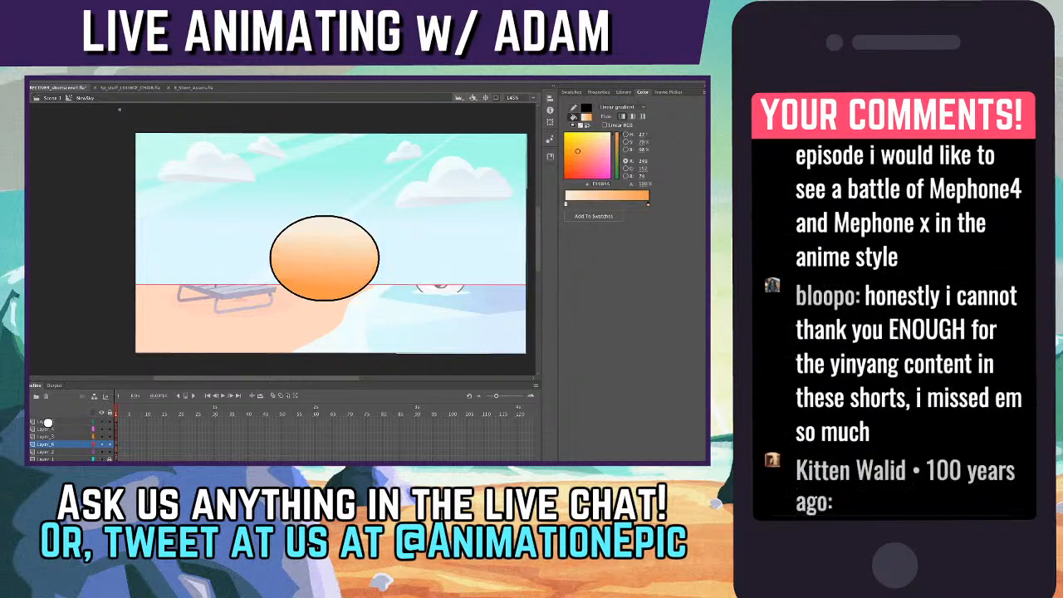
pyautogui.press('super+z')
pyautogui.click(566, 203)
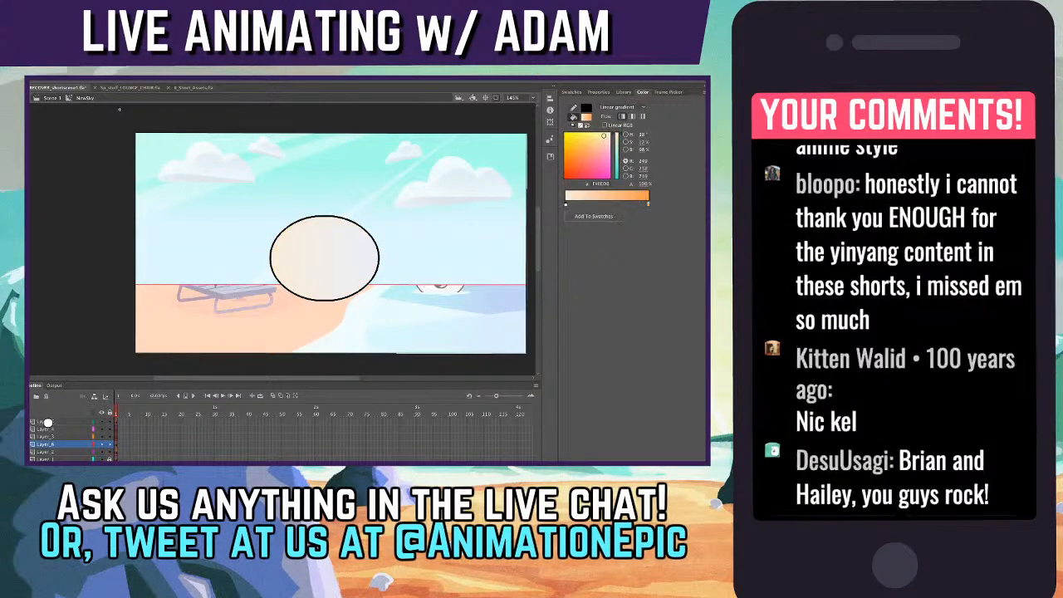
pyautogui.moveTo(604, 135); pyautogui.dragTo(596, 134)
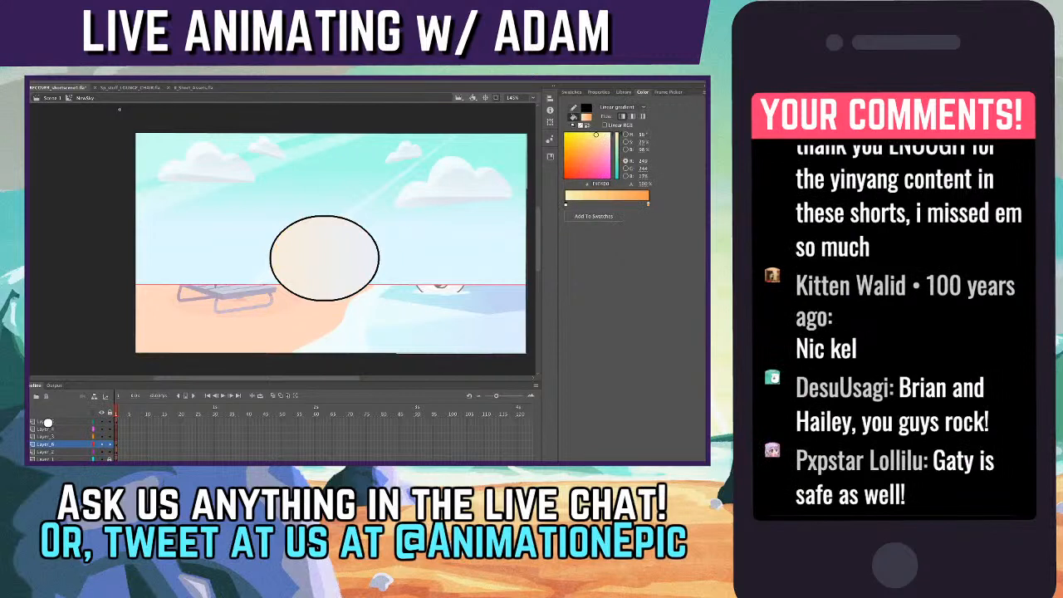
pyautogui.press('super+z')
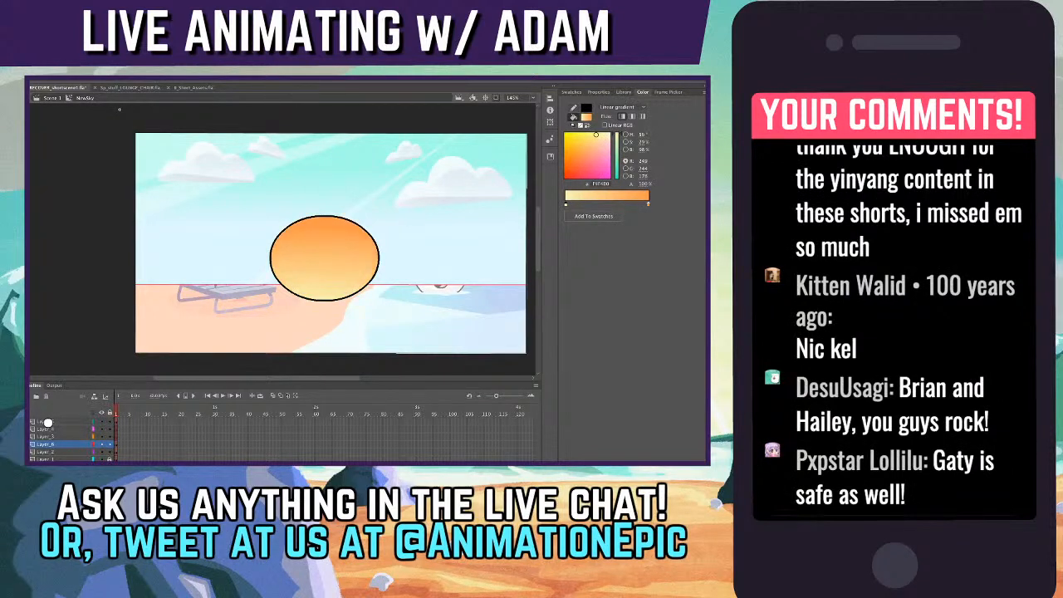
# - Remove the sun oval's black outline, then shrink the oval and place it above the horizon, checking it from the main scene
pyautogui.press('q')
pyautogui.press('Escape')
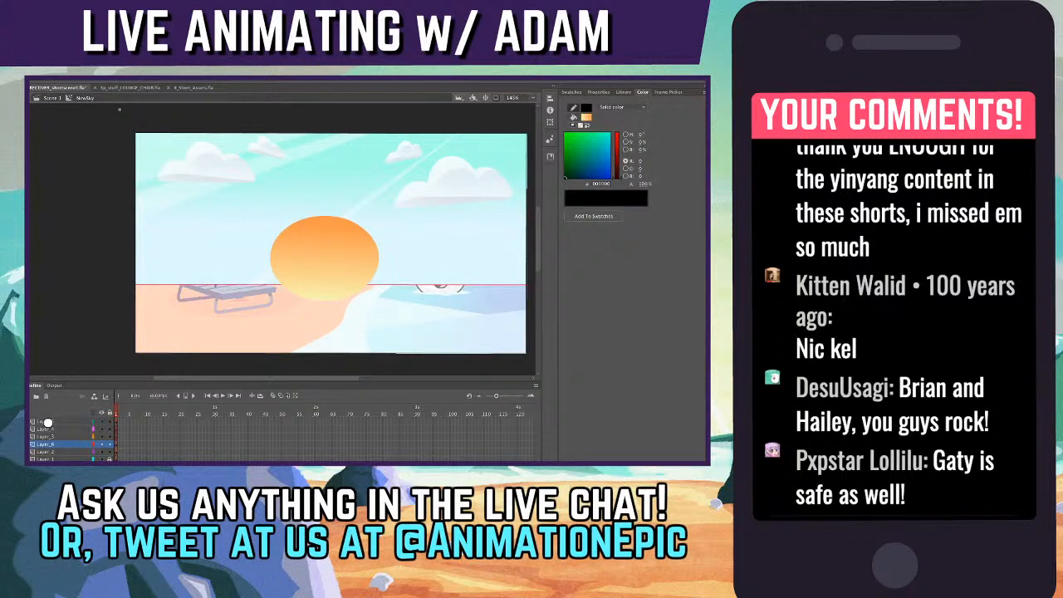
pyautogui.press('super+z')
pyautogui.press('super+y')
pyautogui.press('super+y')
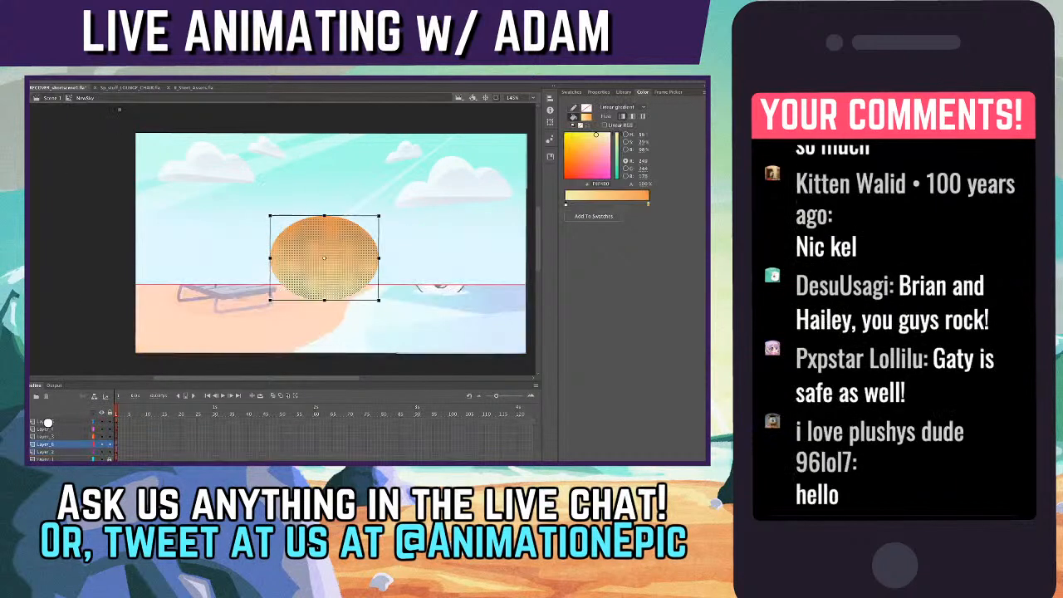
pyautogui.moveTo(378, 216); pyautogui.dragTo(318, 235)
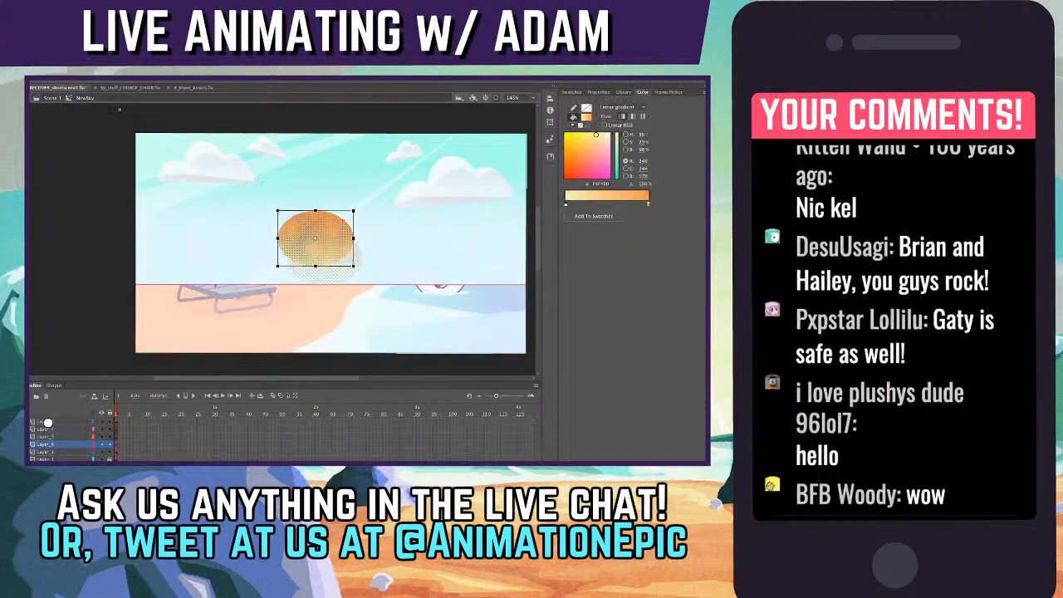
pyautogui.press('Escape')
pyautogui.press('super+e')
pyautogui.doubleClick(318, 226)
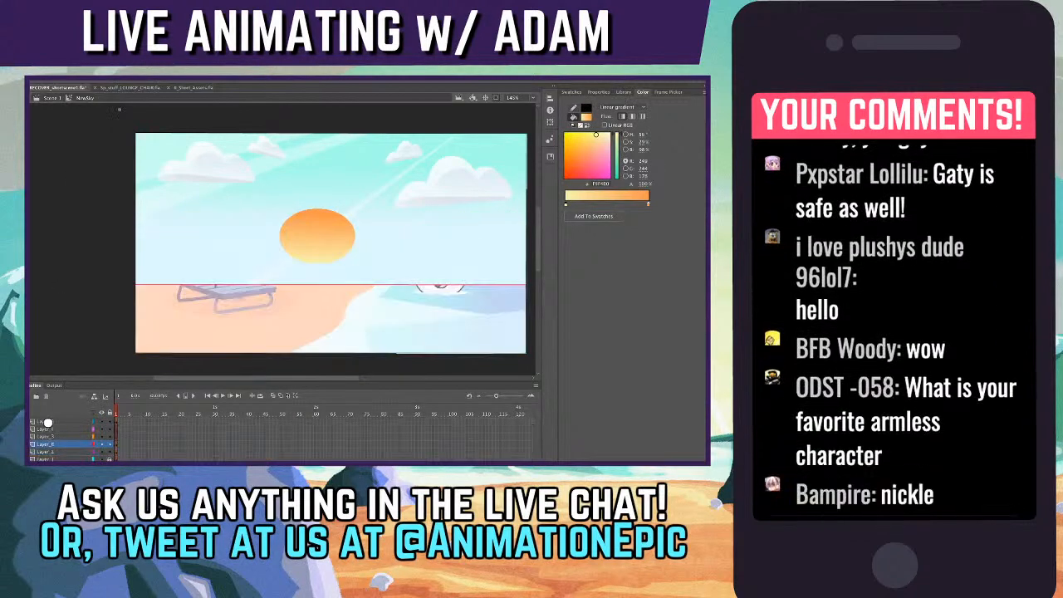
# - Lower the sun slightly and nudge it right toward the gap between the umbrella and the hills, checking it from the main scene
pyautogui.click(317, 238)
pyautogui.moveTo(317, 207); pyautogui.dragTo(317, 216)
pyautogui.press('Right')
pyautogui.press('Right')
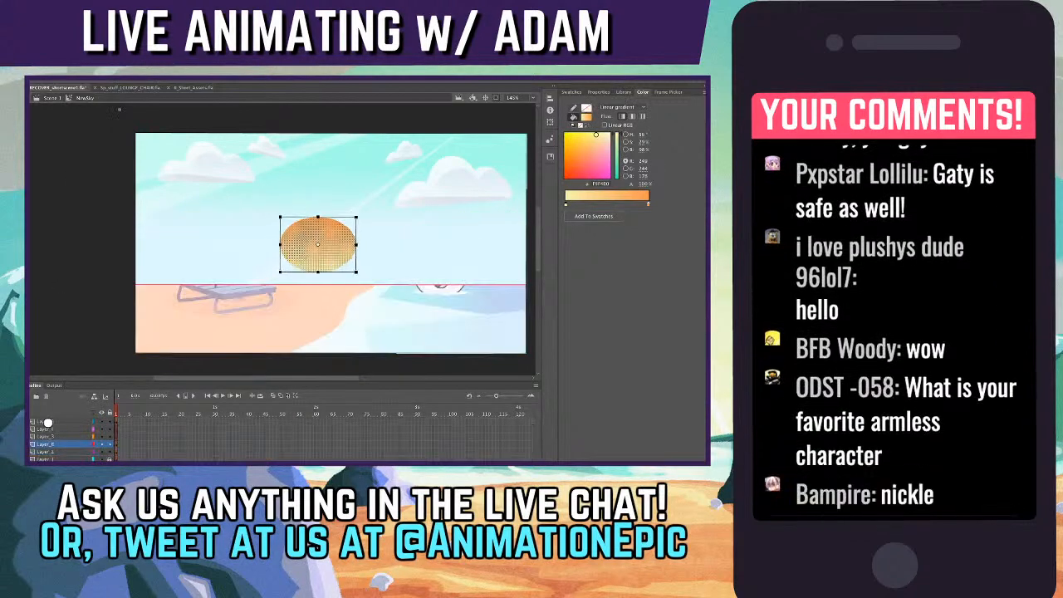
pyautogui.press('super+e')
pyautogui.doubleClick(319, 231)
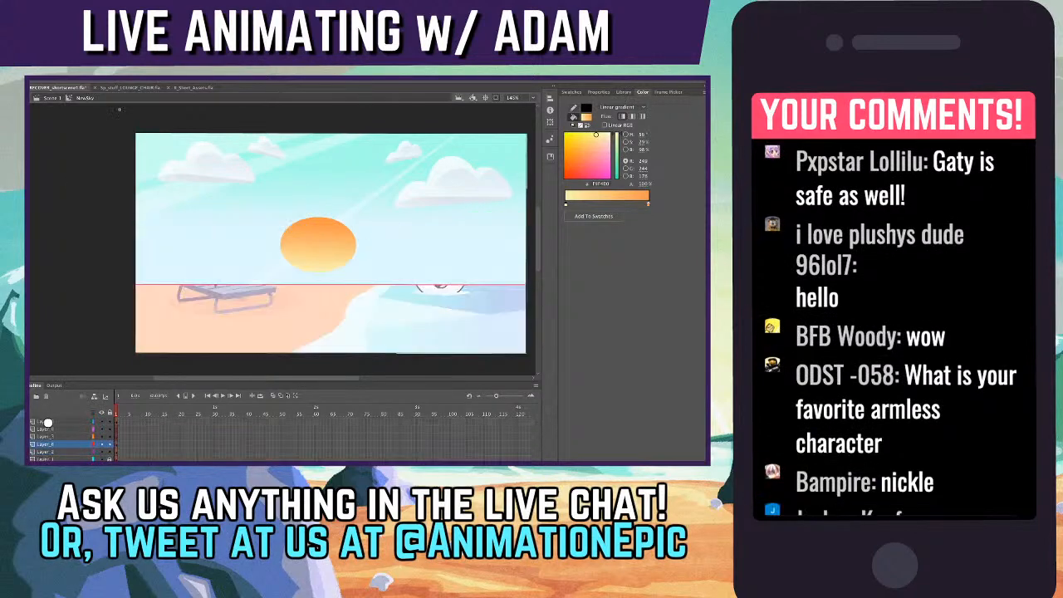
pyautogui.click(318, 241)
pyautogui.hotkey('shift', 'Right')
pyautogui.hotkey('shift', 'Right')
pyautogui.hotkey('shift', 'Left')
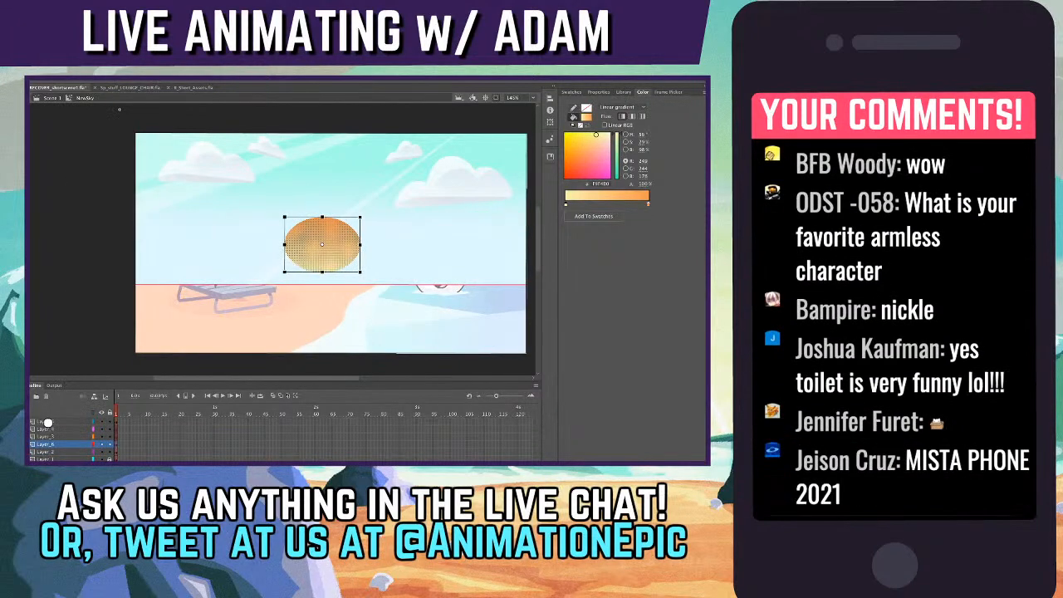
# - Narrow the sun to about 113 px wide, comparing its shape in the main scene and inside the NewSky symbol
pyautogui.moveTo(360, 245); pyautogui.dragTo(354, 244)
pyautogui.press('super+e')
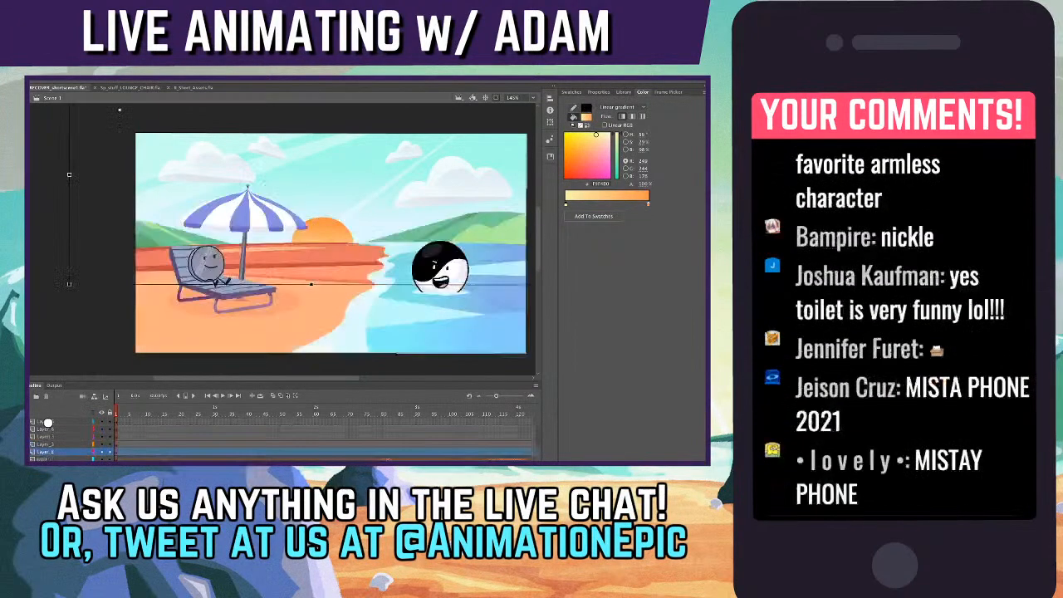
pyautogui.press('super+e')
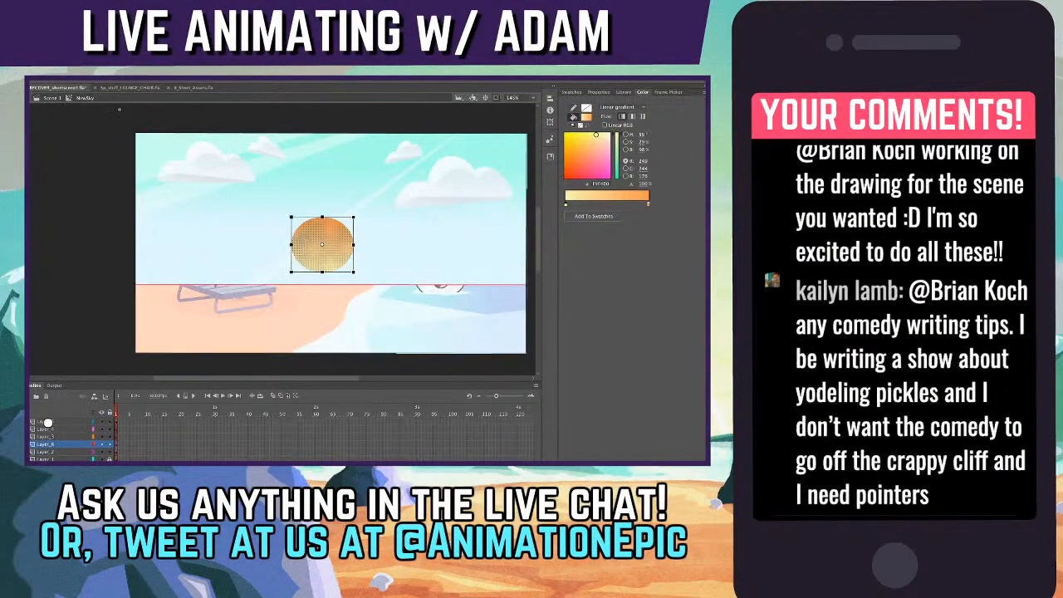
pyautogui.moveTo(354, 244); pyautogui.dragTo(357, 244)
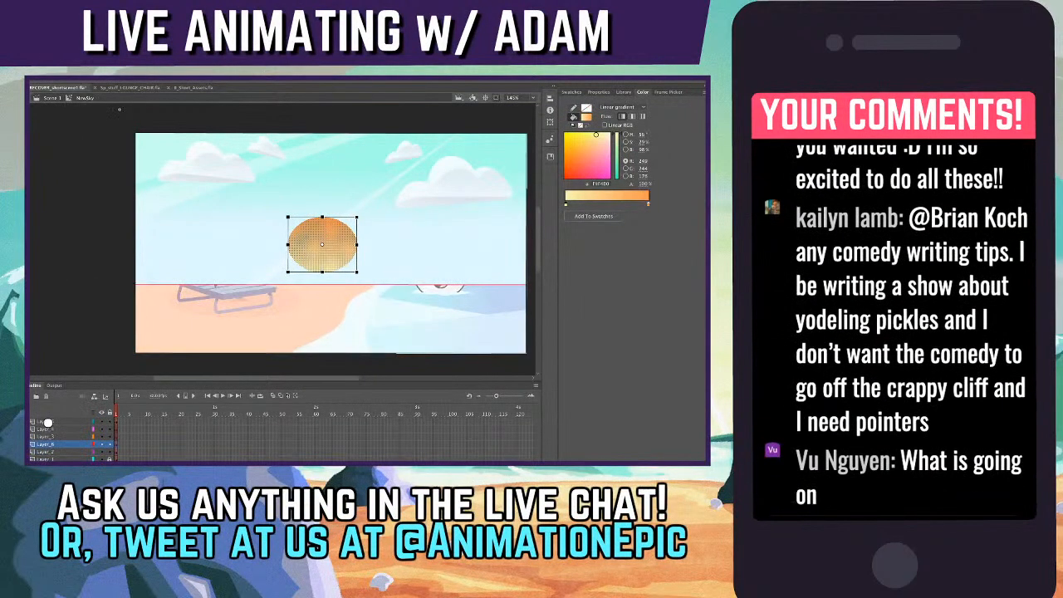
# - Convert the sun shape to a movie clip named "sun" and set its colour effect to Tint
pyautogui.press('Return')
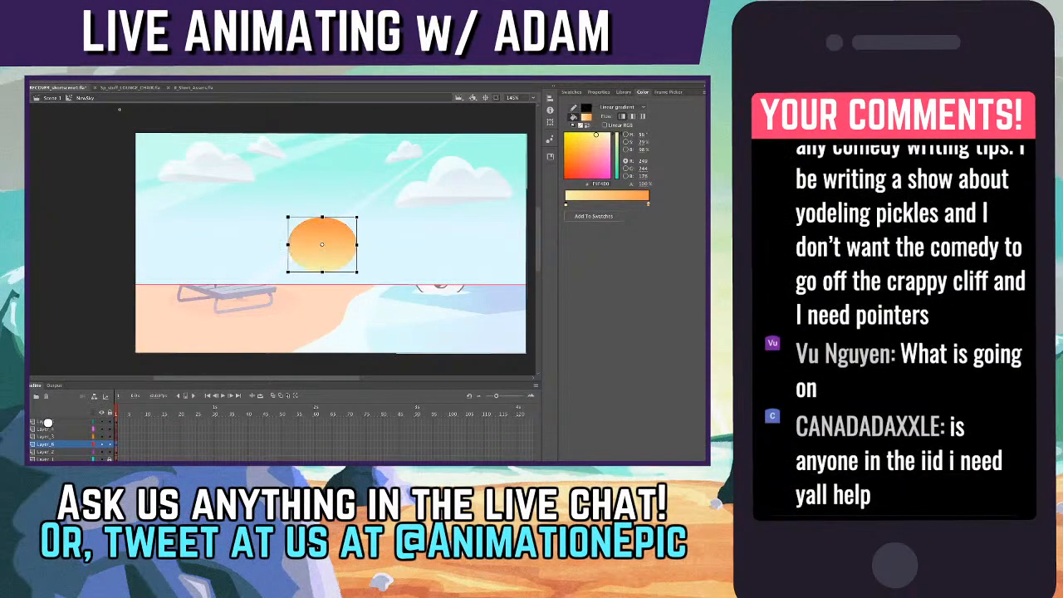
pyautogui.press('super+F3')
pyautogui.click(630, 272)
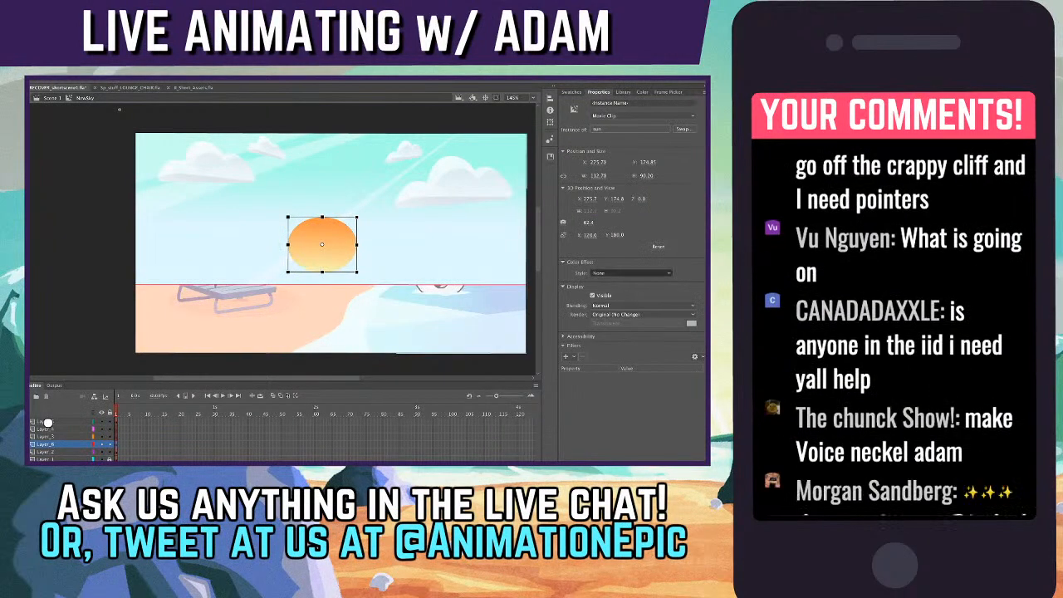
pyautogui.click(606, 294)
pyautogui.click(686, 272)
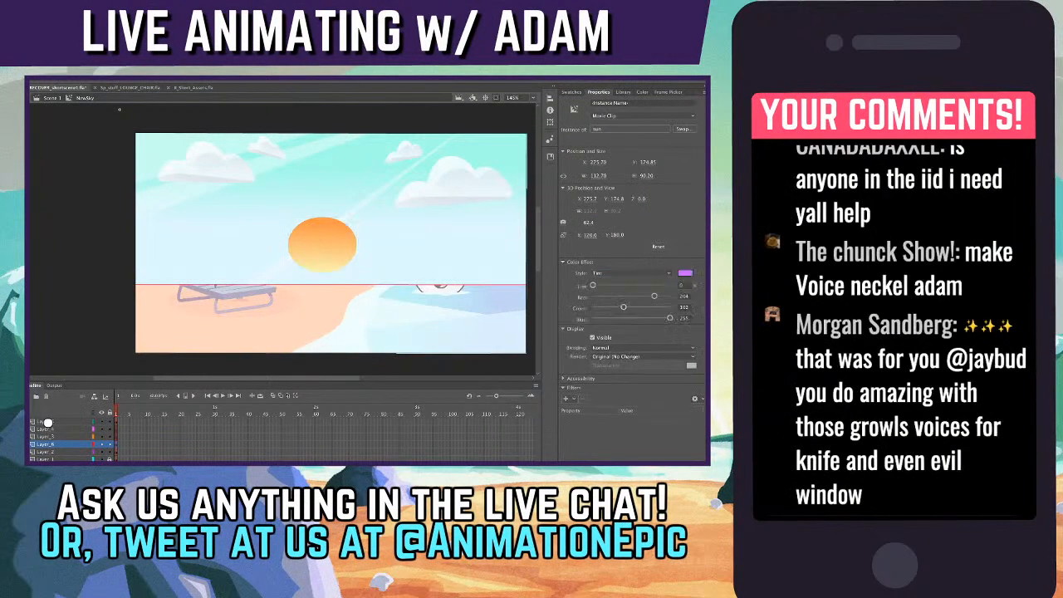
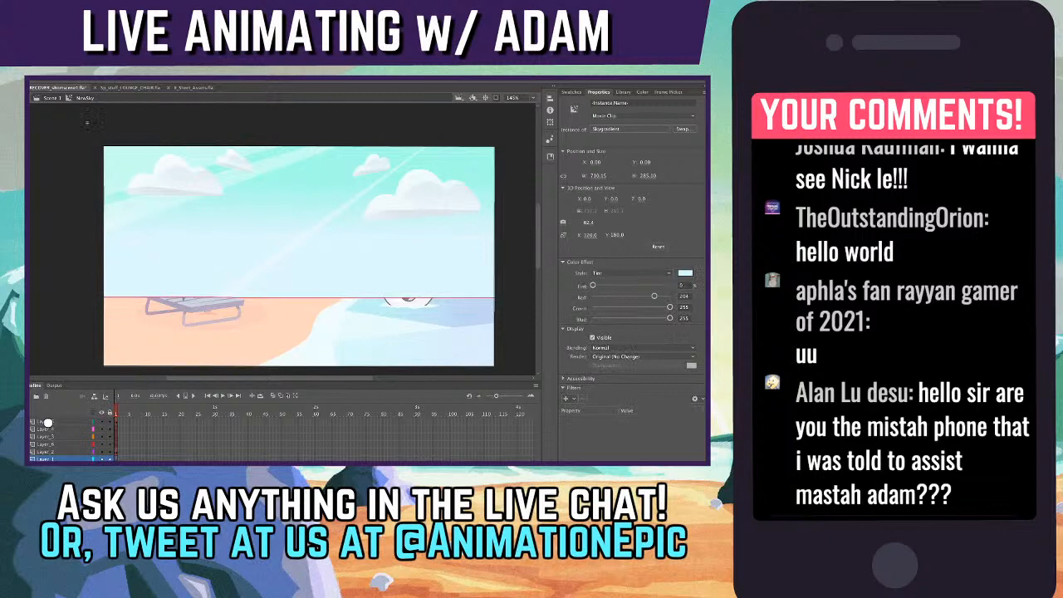
# - Undo the trial blue tints on the sky gradient instance, comparing the sky inside NewSky and in the main scene
pyautogui.press('super+z')
pyautogui.press('super+z')
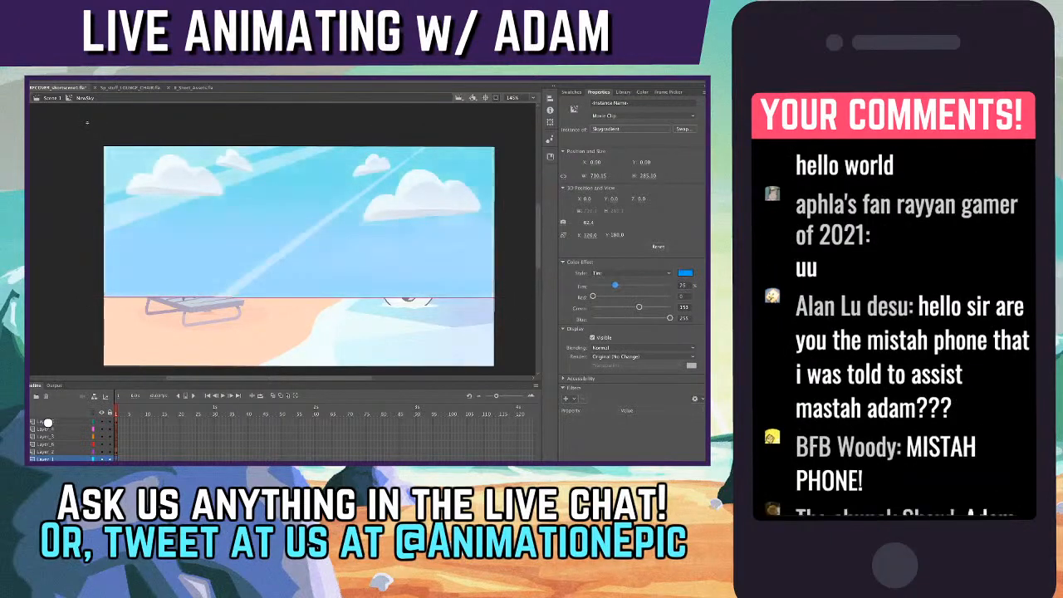
pyautogui.press('super+z')
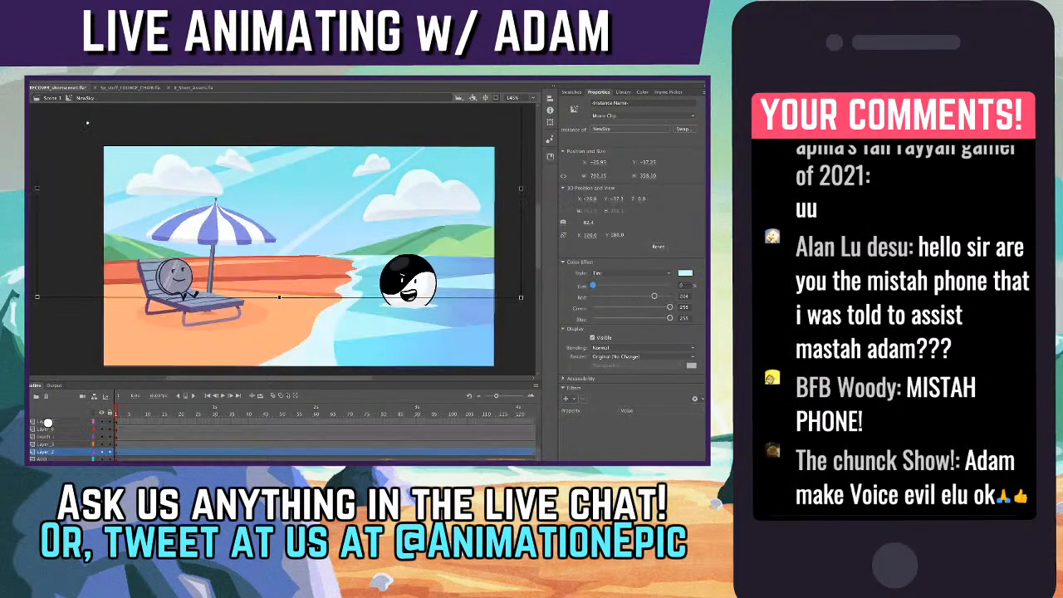
pyautogui.press('super+z')
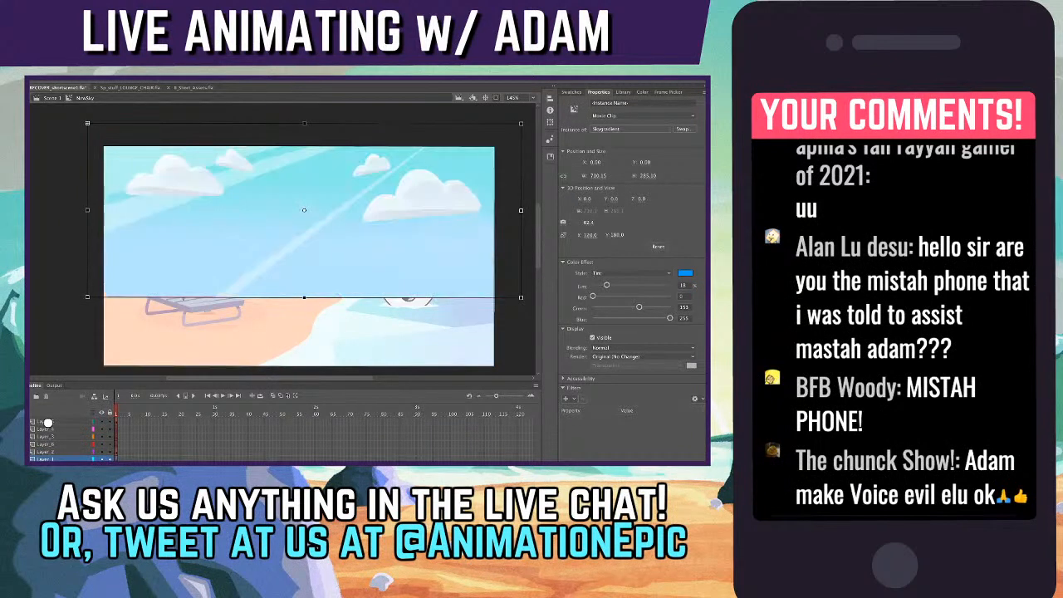
pyautogui.press('super+z')
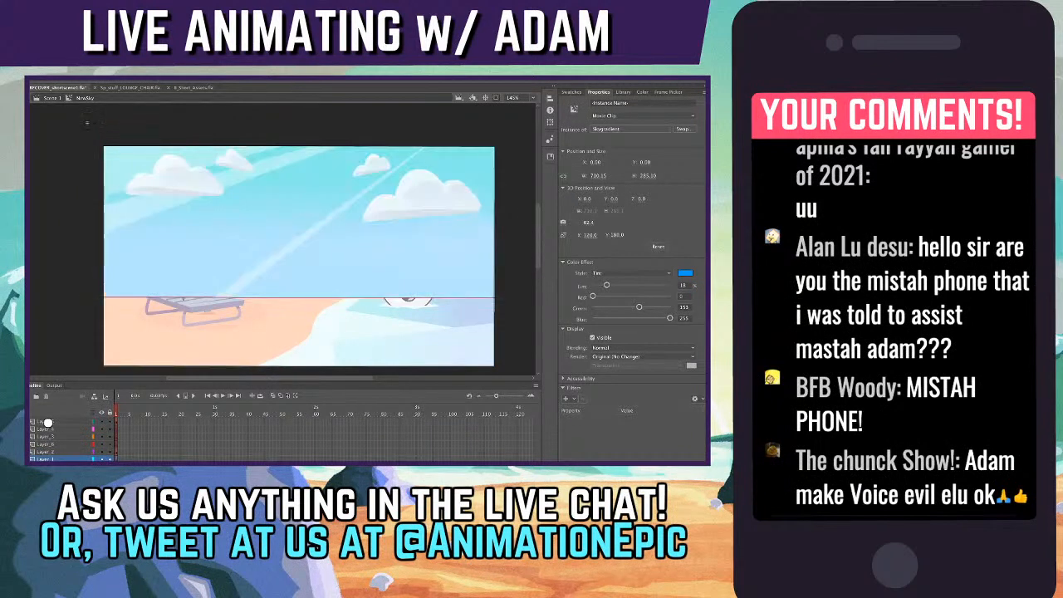
pyautogui.press('super+z')
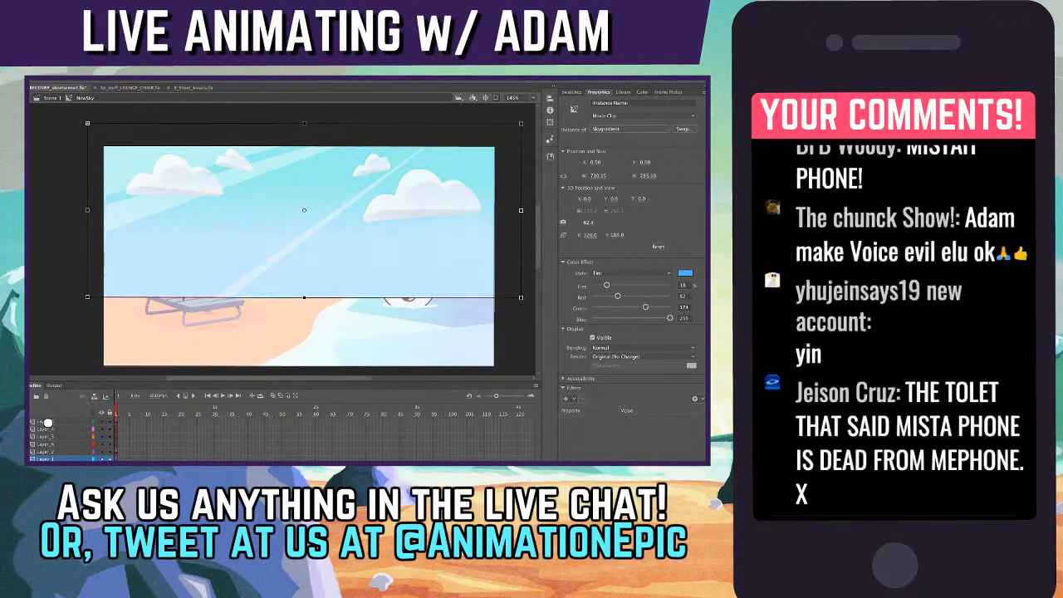
pyautogui.press('super+z')
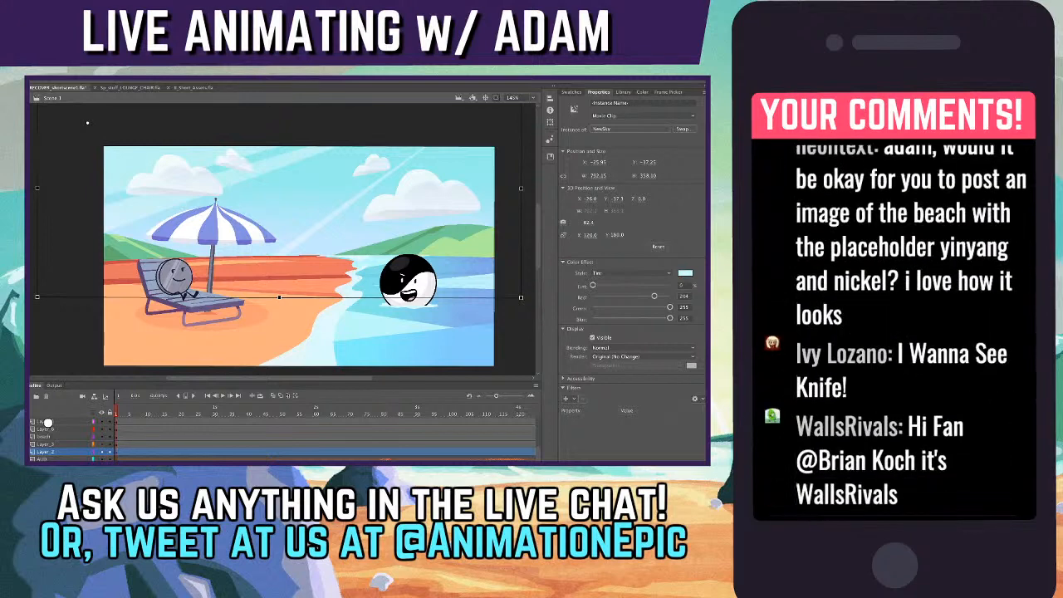
pyautogui.press('super+e')
pyautogui.press('super+z')
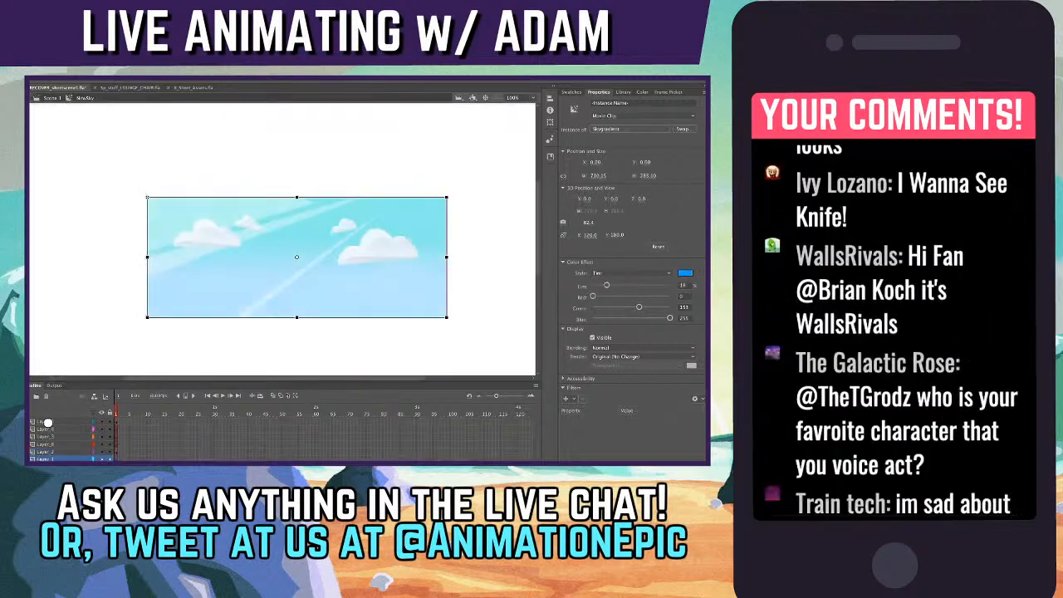
pyautogui.press('super+e')
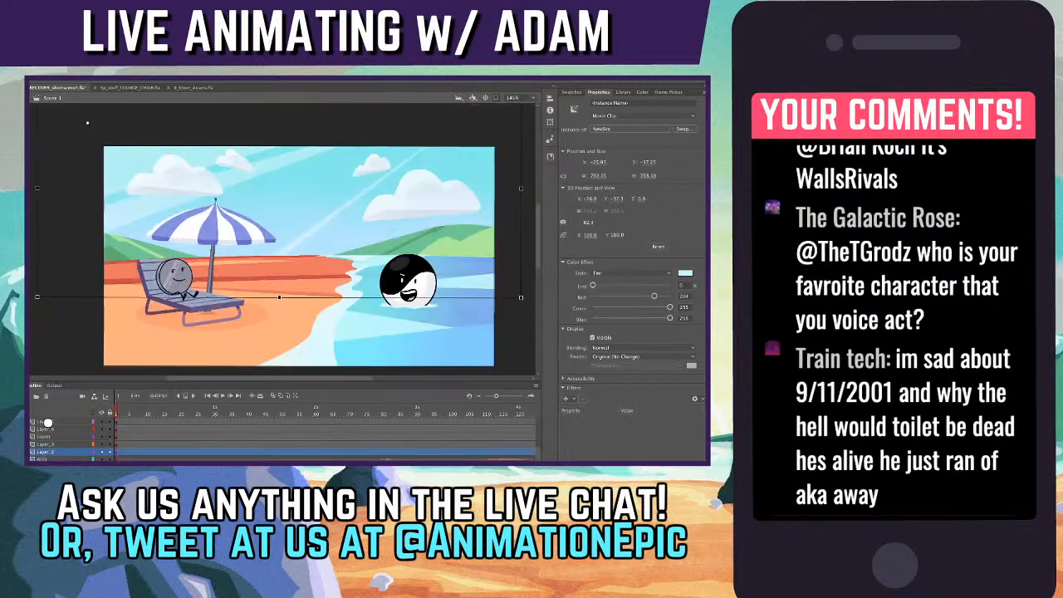
pyautogui.press('super+e')
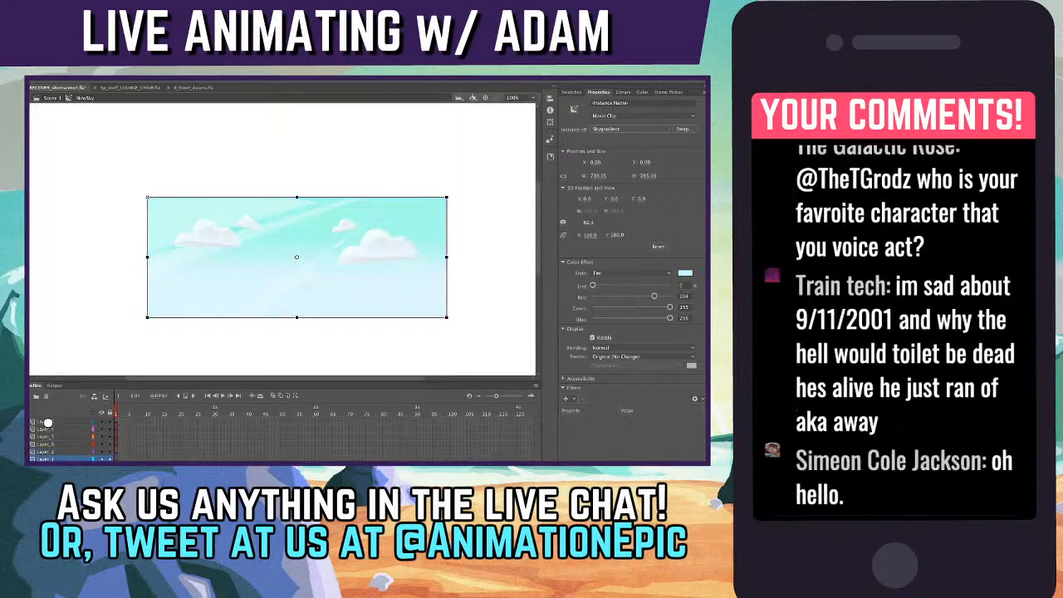
# - Leave the NewSky symbol and open the WaterBody symbol at the shoreline for editing
pyautogui.press('super+e')
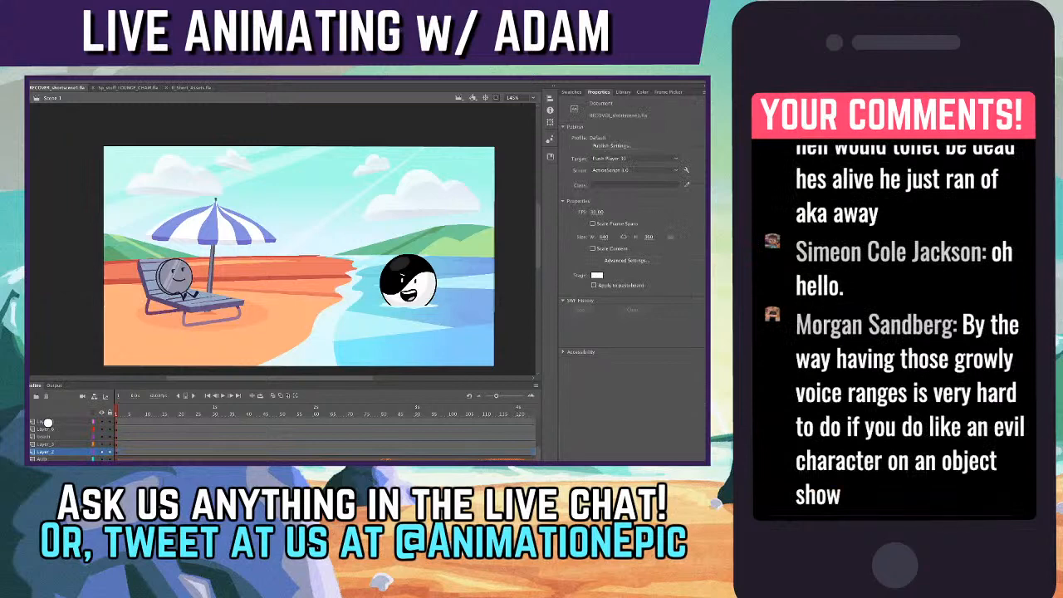
pyautogui.click(47, 423)
pyautogui.press('super+equal')
pyautogui.press('super+equal')
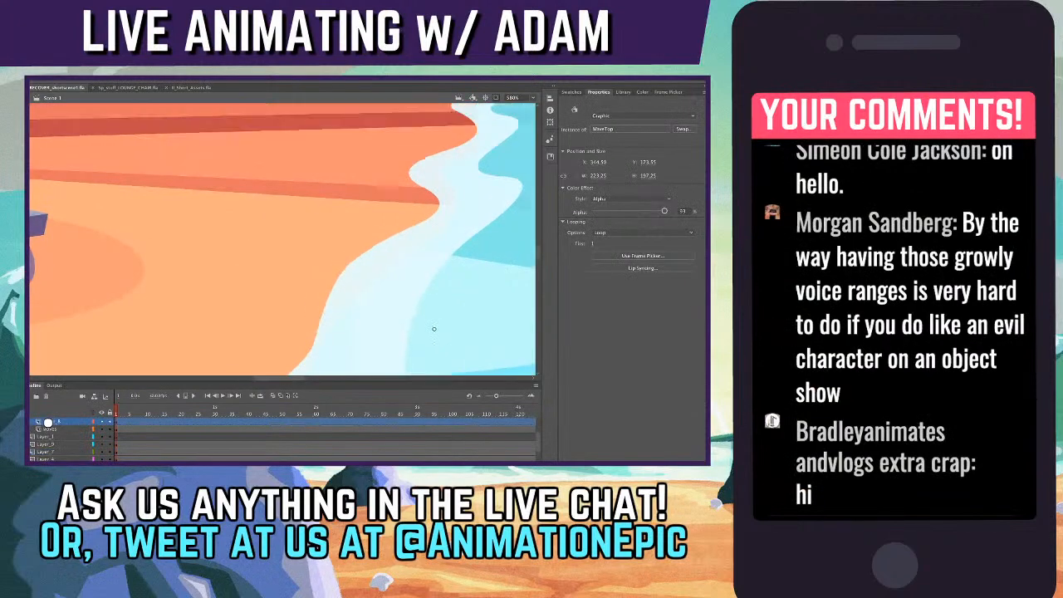
pyautogui.scroll(3, 433, 302)
pyautogui.doubleClick(490, 274)
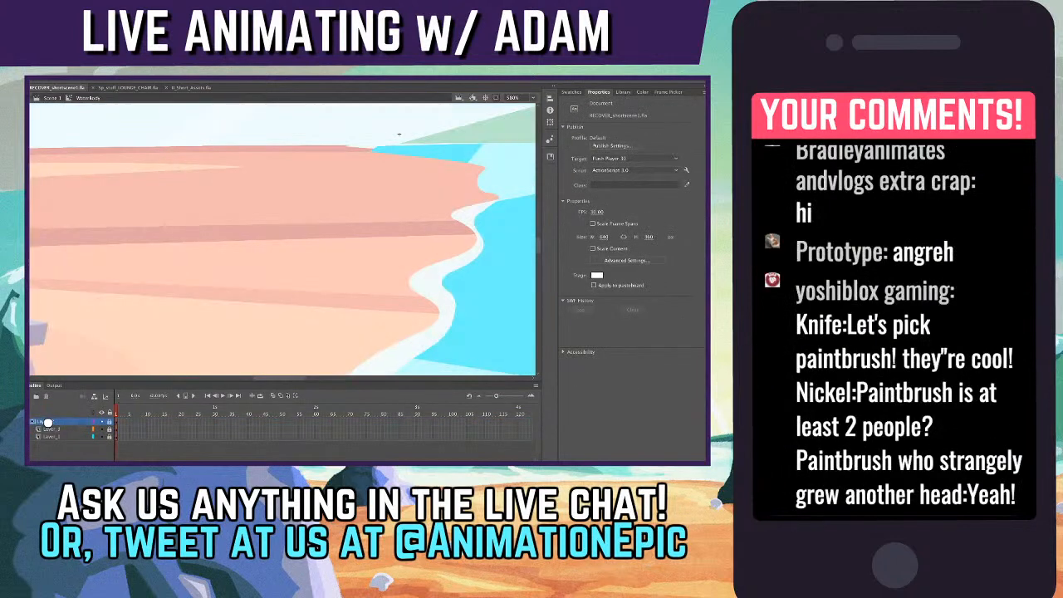
# - Check the water's full shape inside WaterBody by unlocking and relocking its mask layer, and return to the main scene
pyautogui.click(101, 422)
pyautogui.click(101, 422)
pyautogui.click(108, 422)
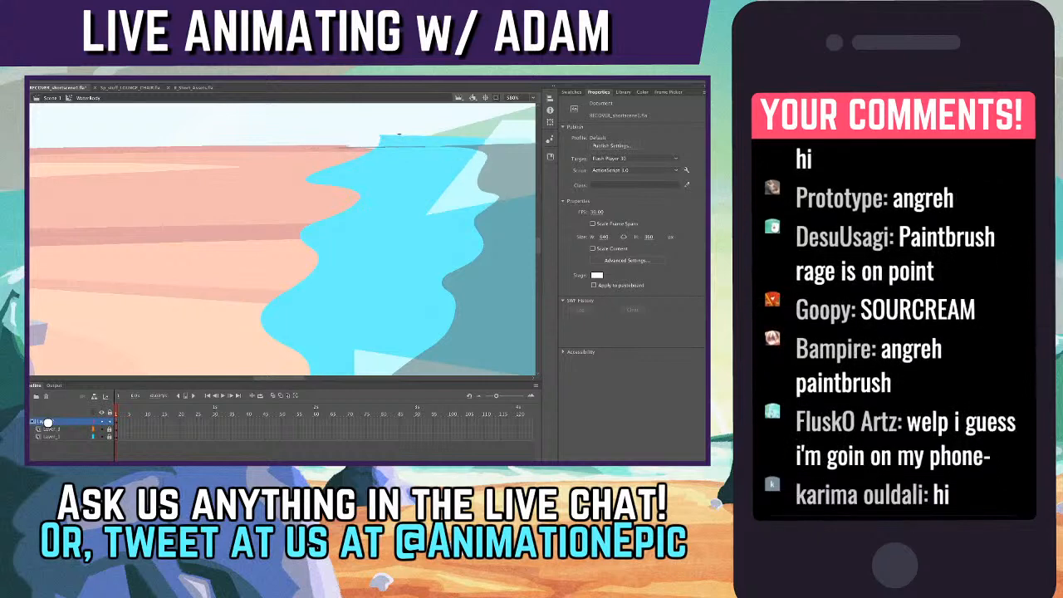
pyautogui.click(108, 421)
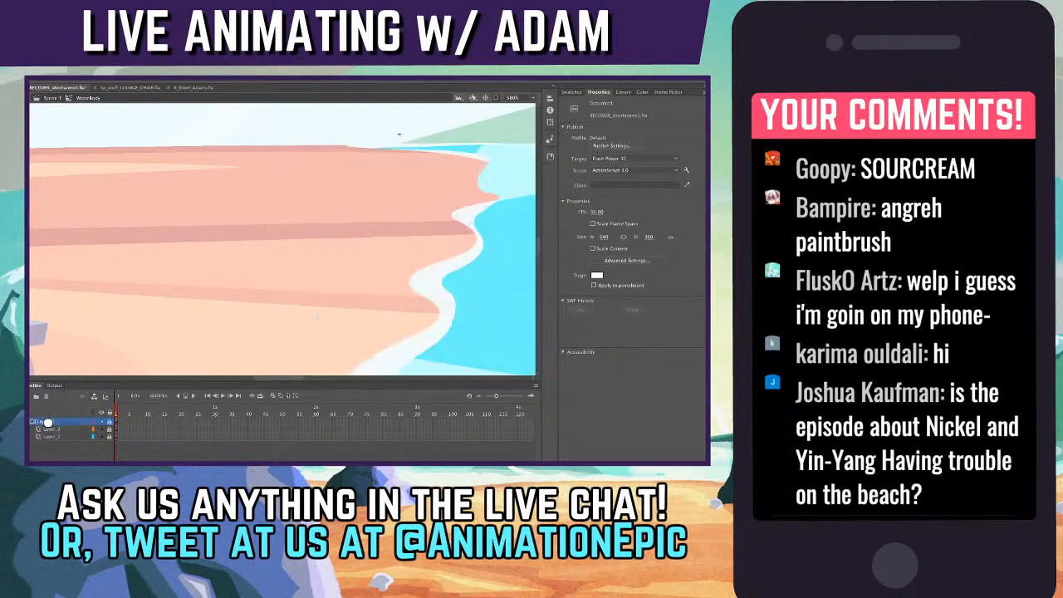
pyautogui.hotkey('ctrl', 'e')
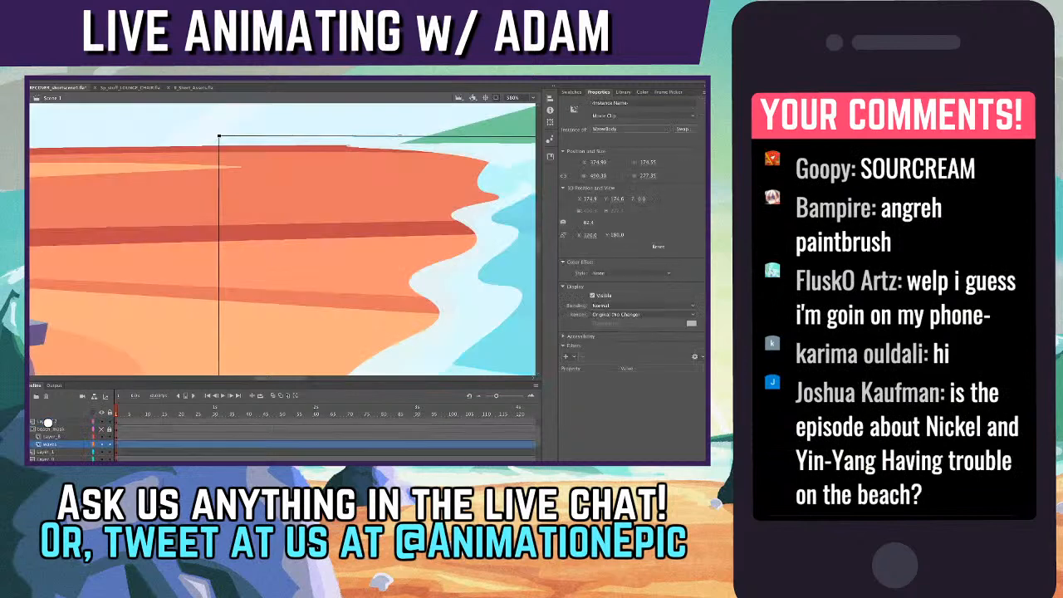
pyautogui.hotkey('ctrl', '-')
pyautogui.hotkey('ctrl', '-')
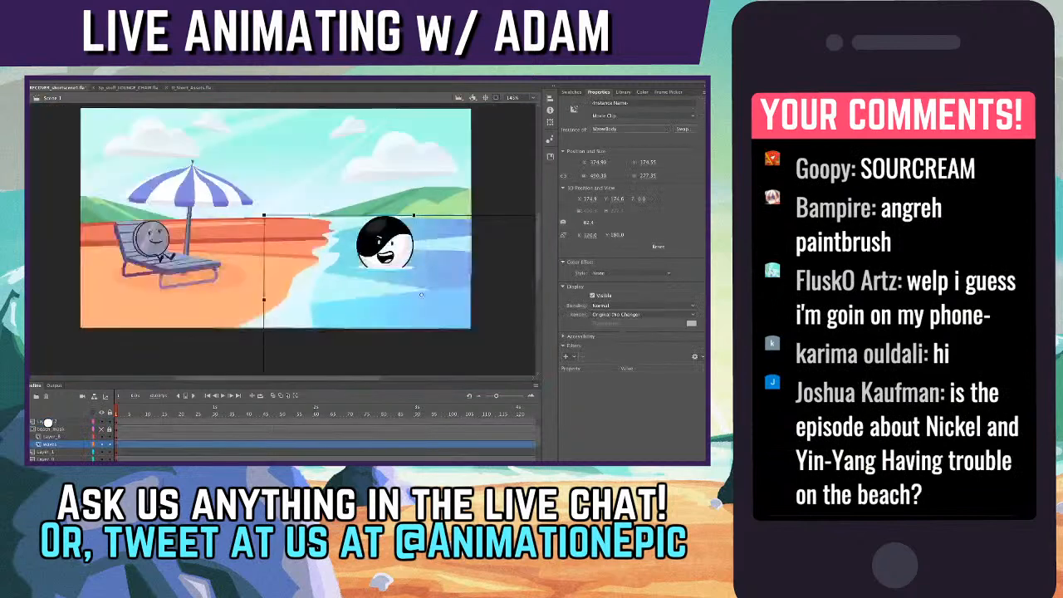
# - Undo the recent colour effect change on the WaterBody instance and the edits around it
pyautogui.doubleClick(280, 149)
pyautogui.hotkey('ctrl', 'z')
pyautogui.hotkey('ctrl', 'z')
pyautogui.hotkey('ctrl', 'z')
pyautogui.hotkey('ctrl', 'z')
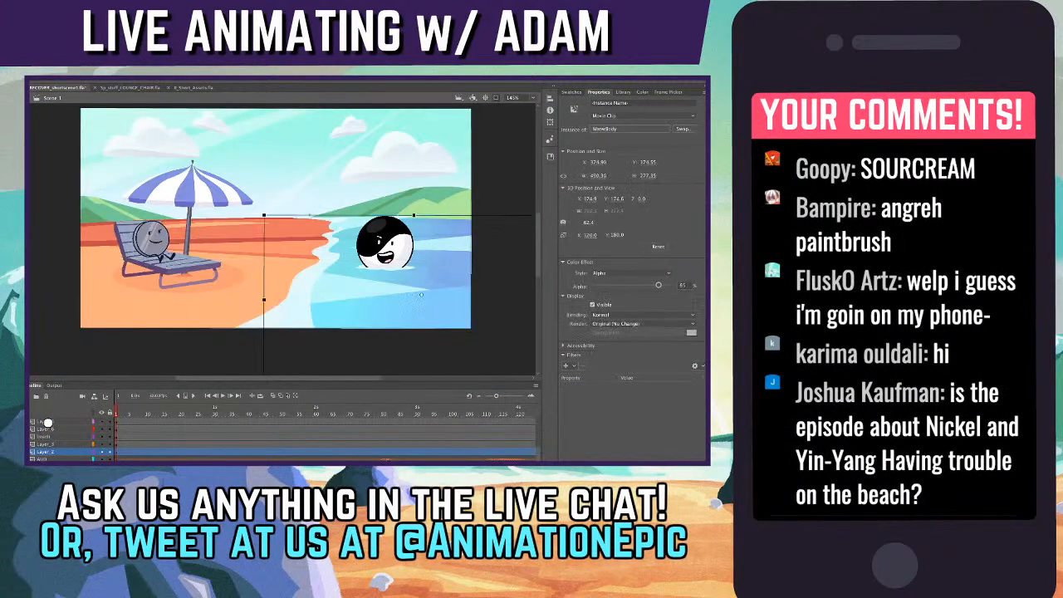
pyautogui.hotkey('ctrl', 'z')
pyautogui.hotkey('ctrl', 'z')
pyautogui.hotkey('ctrl', 'z')
pyautogui.hotkey('ctrl', 'z')
pyautogui.hotkey('ctrl', 'z')
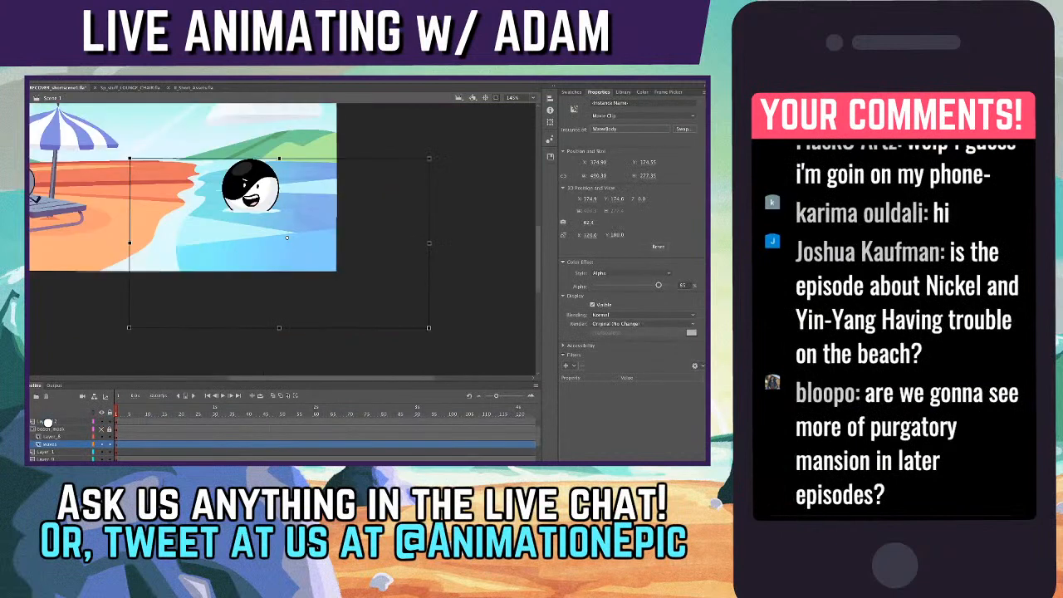
pyautogui.hotkey('ctrl', 'z')
pyautogui.hotkey('ctrl', 'z')
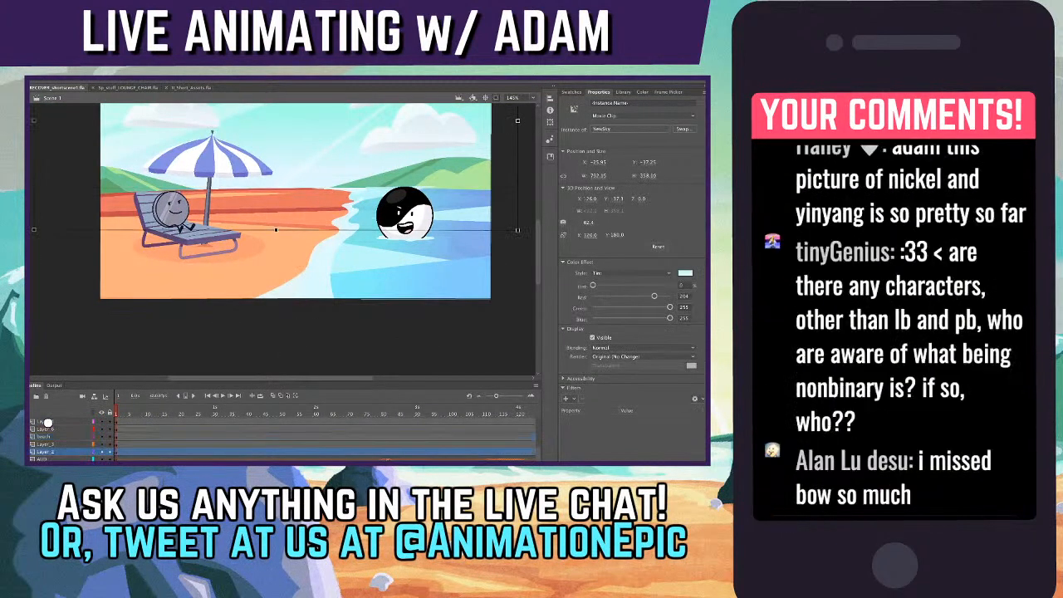
# - Open the NewSky symbol, select the light rays instance and show the artwork beyond the stage edges
pyautogui.scroll(3, 295, 229)
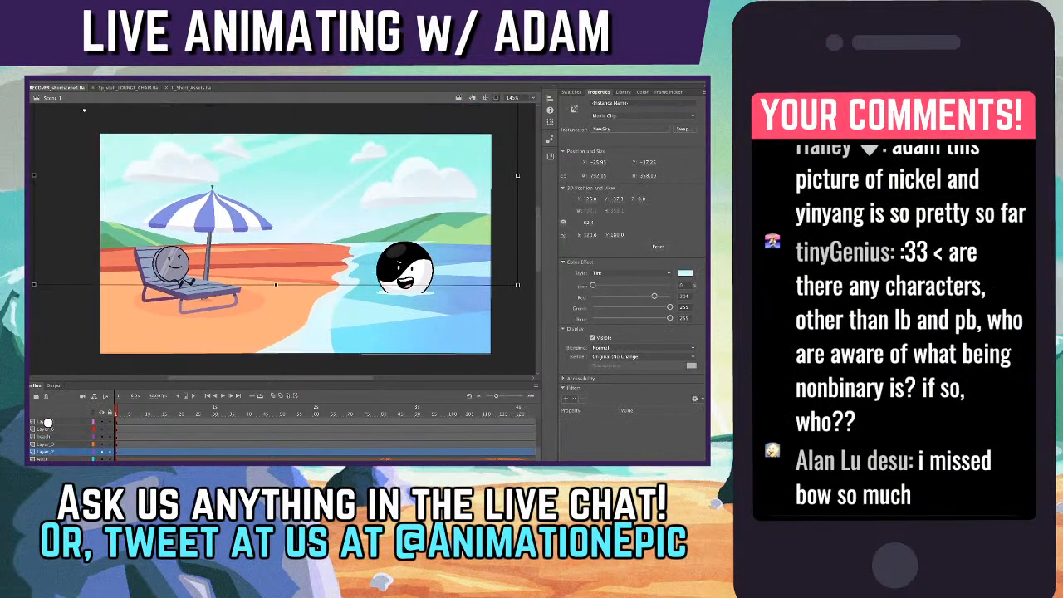
pyautogui.click(84, 108)
pyautogui.doubleClick(83, 109)
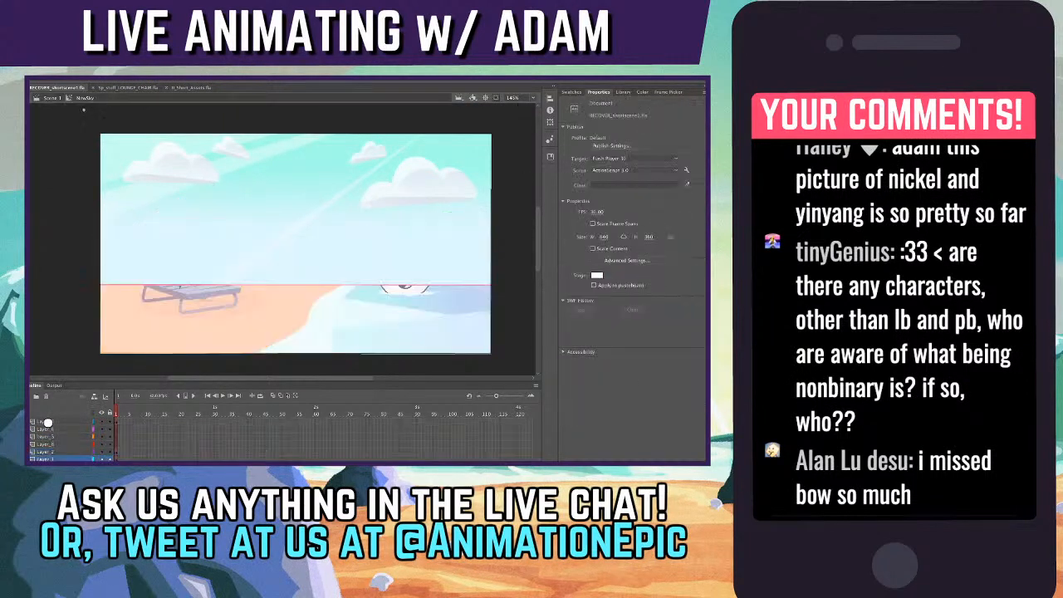
pyautogui.click(267, 229)
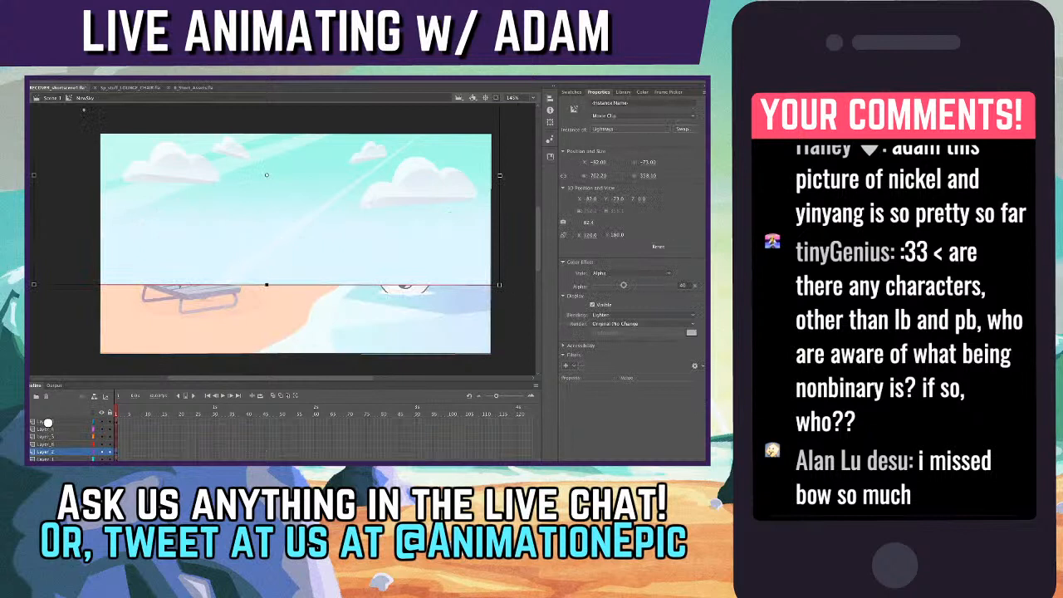
pyautogui.click(496, 97)
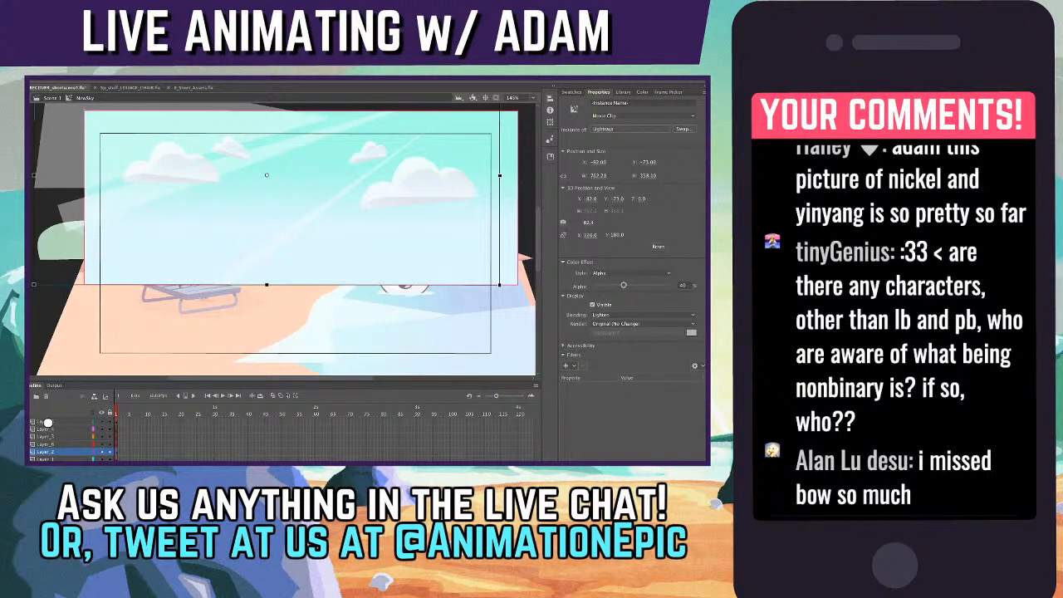
pyautogui.press('Escape')
# - Try adjusting the light rays inside NewSky, and undo those edits back to the main scene
pyautogui.moveTo(268, 176); pyautogui.dragTo(304, 201)
pyautogui.press('super+z')
pyautogui.press('super+z')
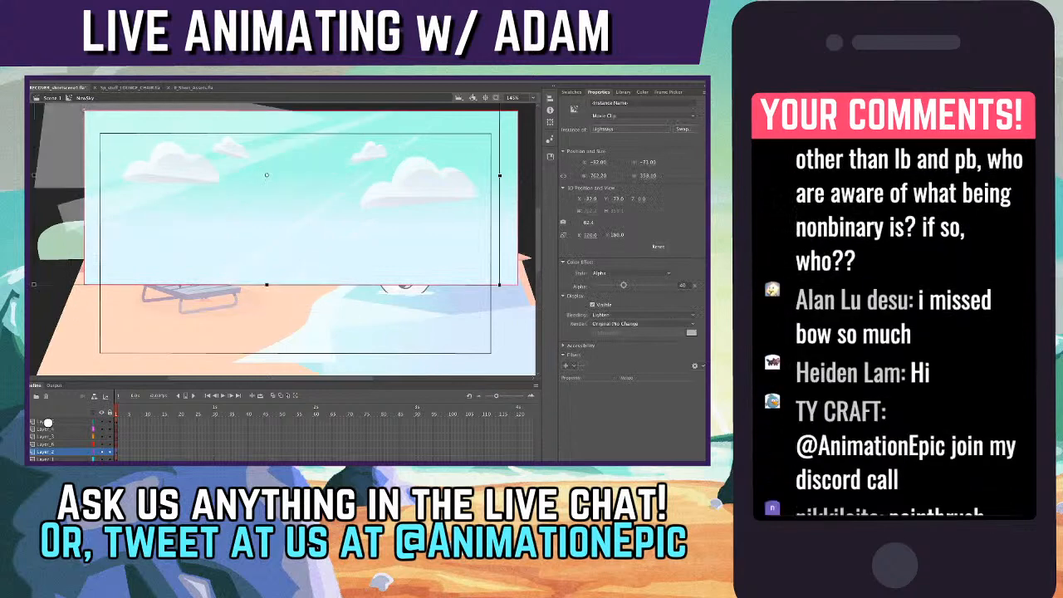
pyautogui.press('super+z')
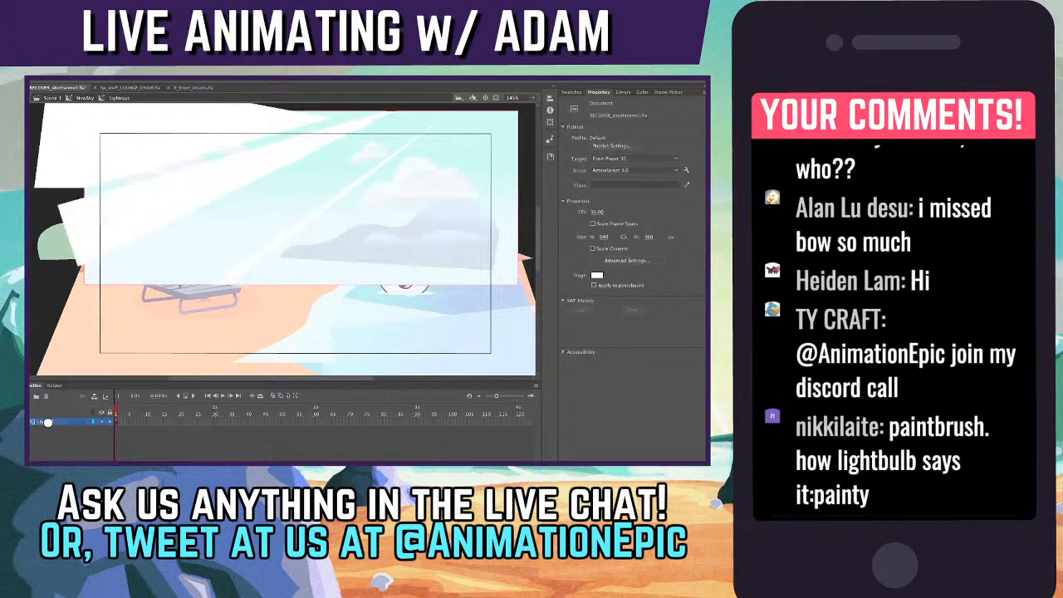
pyautogui.press('super+z')
pyautogui.press('super+z')
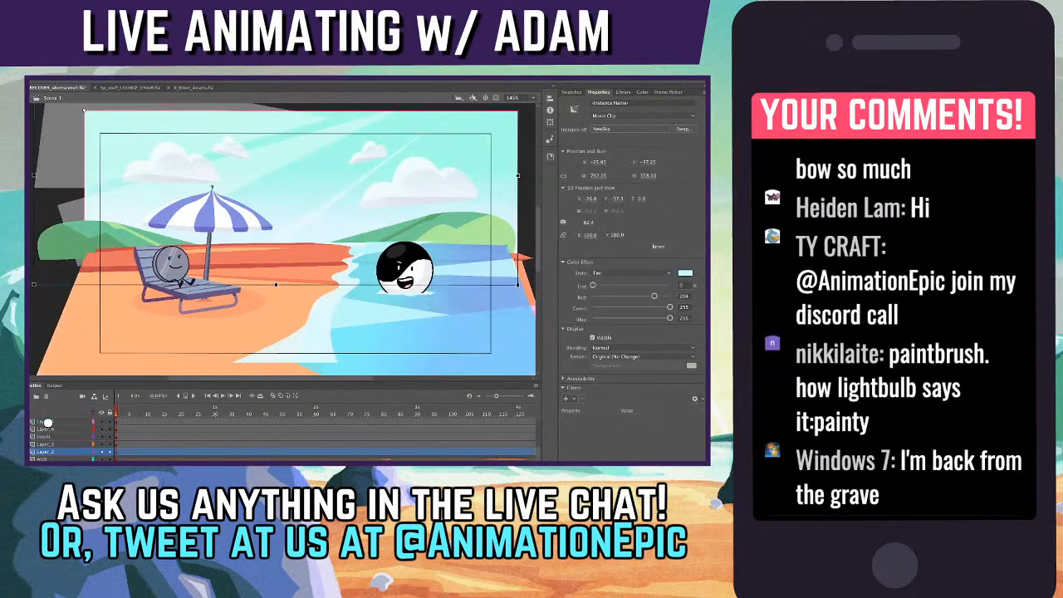
# - Save the document, clip the view to the stage again and clear the selection
pyautogui.press('super+s')
pyautogui.press('super+shift+w')
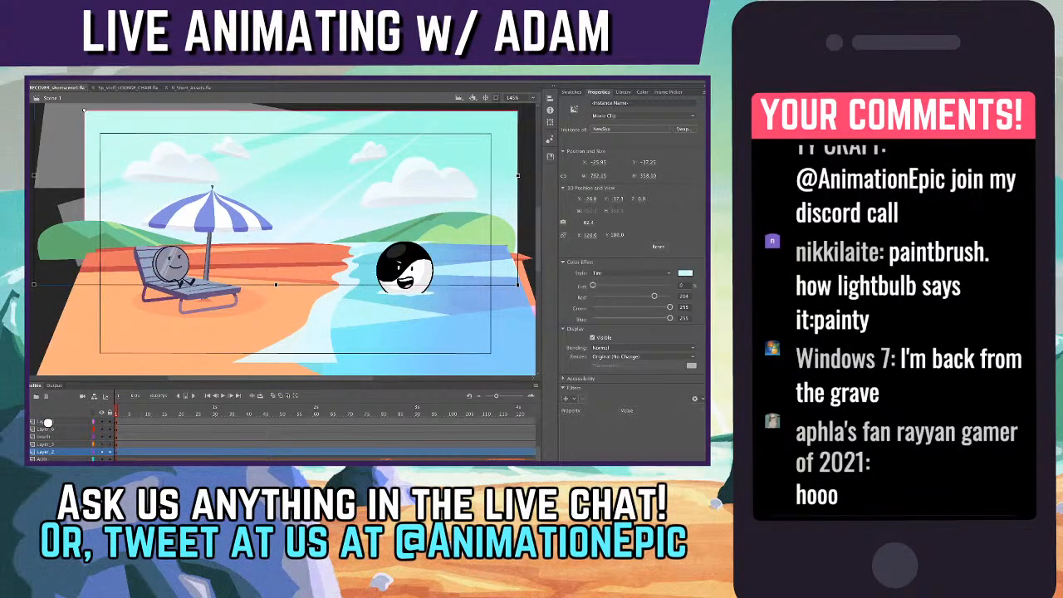
pyautogui.press('super+shift+a')
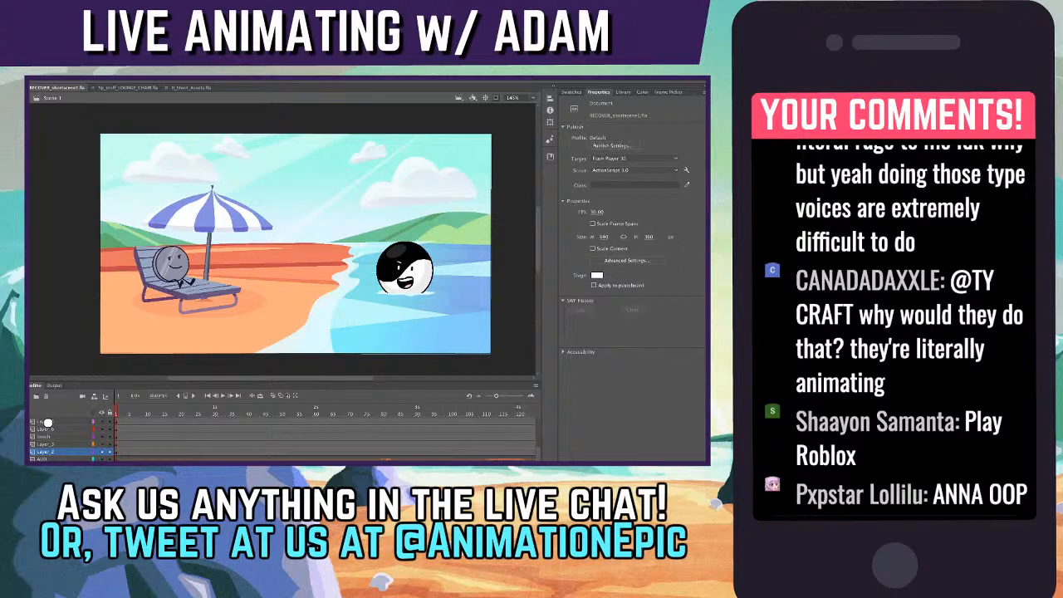
# - Try a 67% pale blue tint on the NewSky instance and a stronger tint on the hill behind the ball character
pyautogui.click(444, 228)
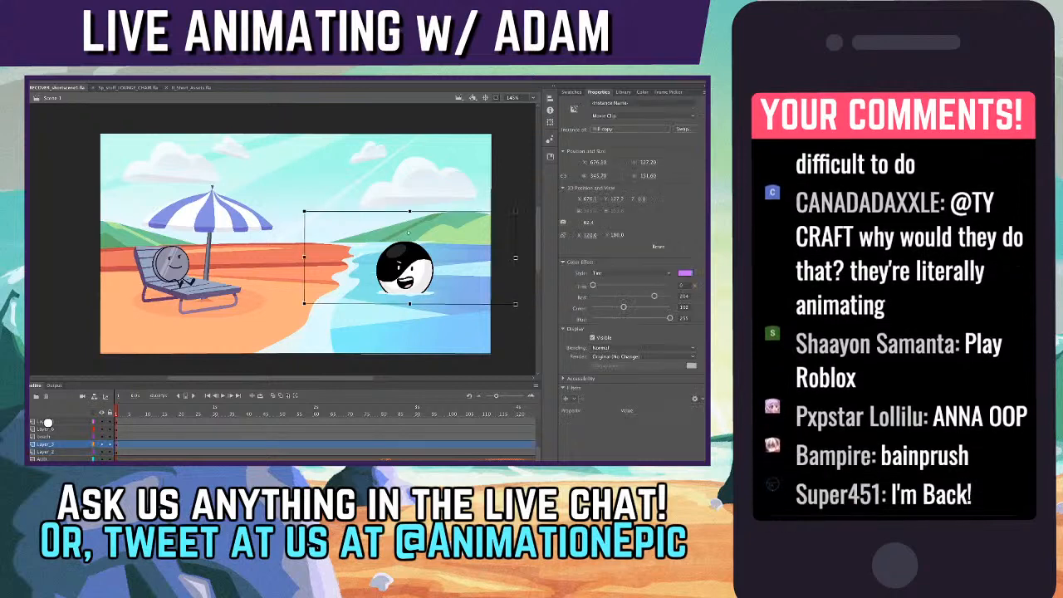
pyautogui.click(276, 175)
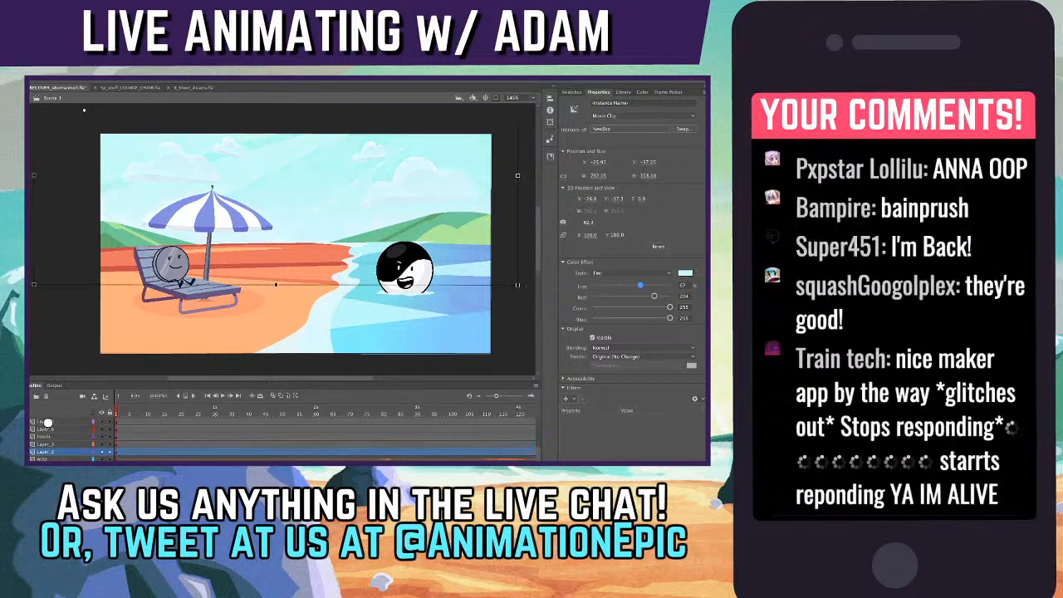
pyautogui.click(408, 233)
pyautogui.moveTo(592, 285); pyautogui.dragTo(634, 284)
# - Tint the hill behind the umbrella pale aqua (162, 255, 244) at 47%, after trying a green tint at 15%
pyautogui.click(121, 235)
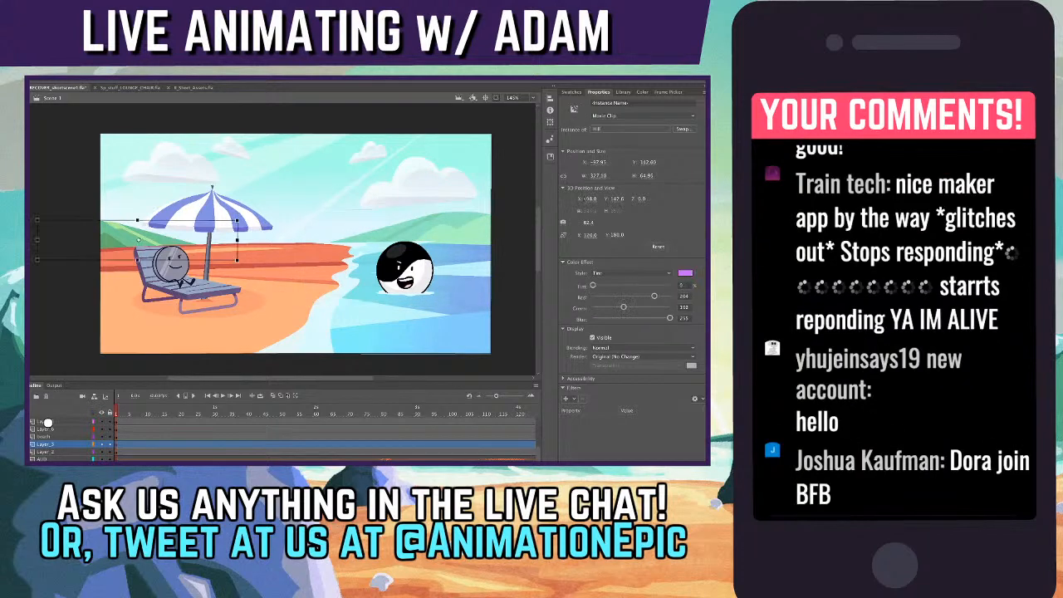
pyautogui.click(685, 273)
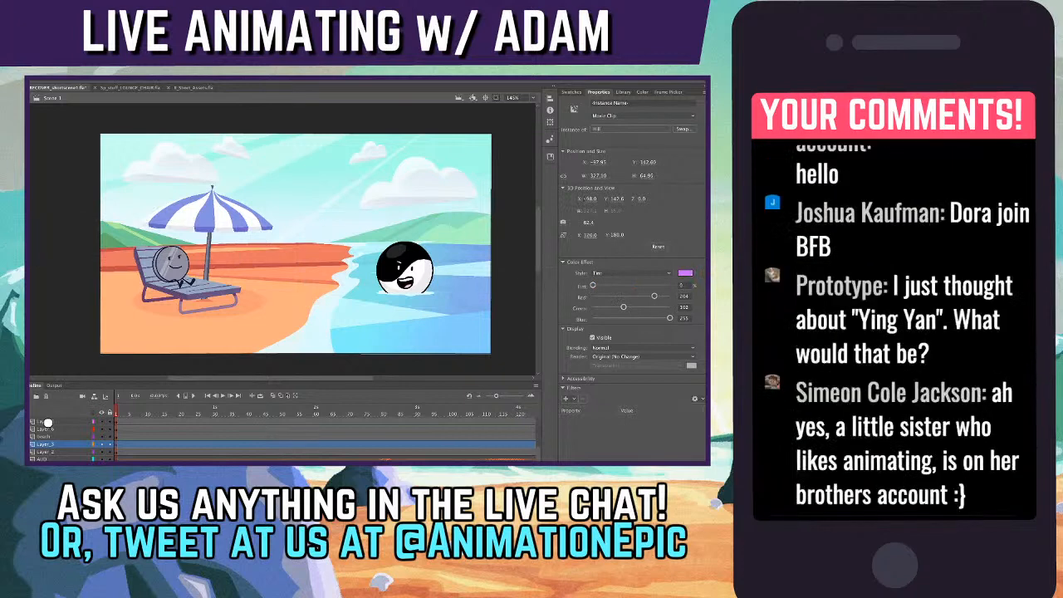
pyautogui.click(685, 273)
pyautogui.moveTo(593, 285)
pyautogui.mouseDown()
pyautogui.moveTo(653, 285)
pyautogui.moveTo(604, 285)
pyautogui.mouseUp()
pyautogui.click(685, 273)
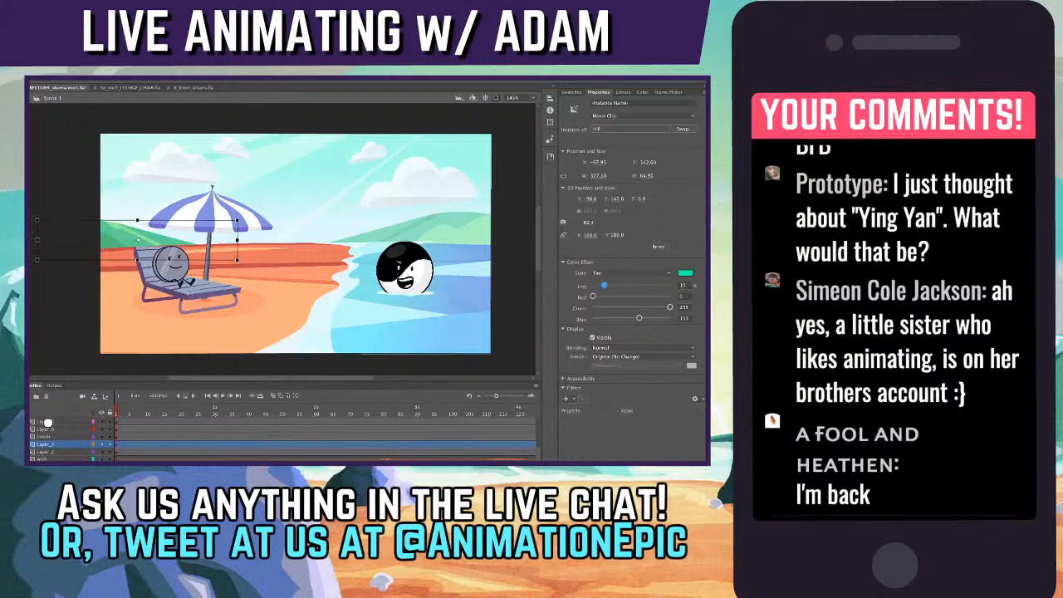
pyautogui.press('super+shift+a')
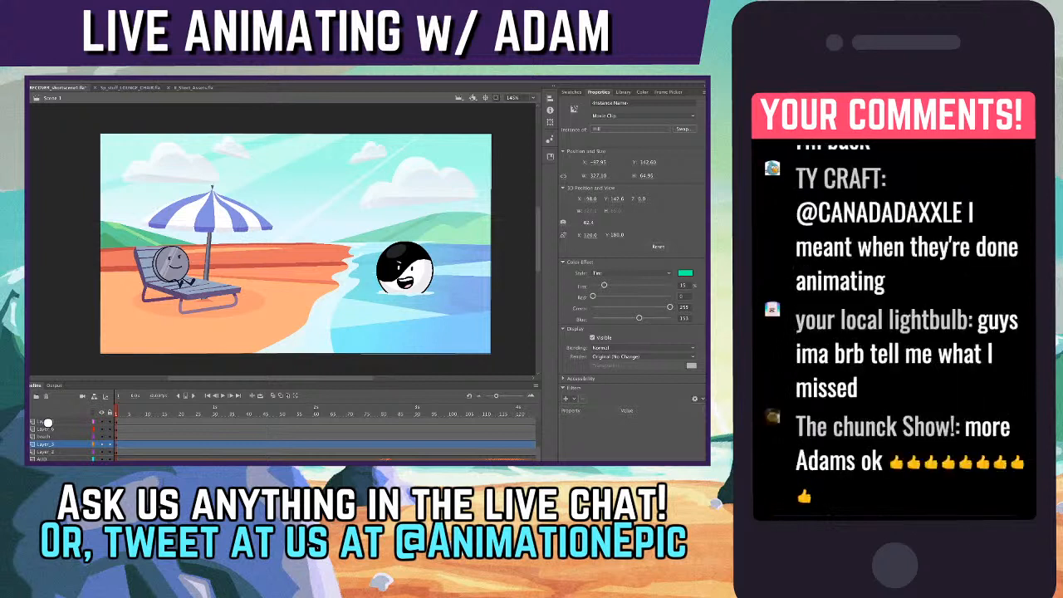
pyautogui.moveTo(604, 284); pyautogui.dragTo(627, 285)
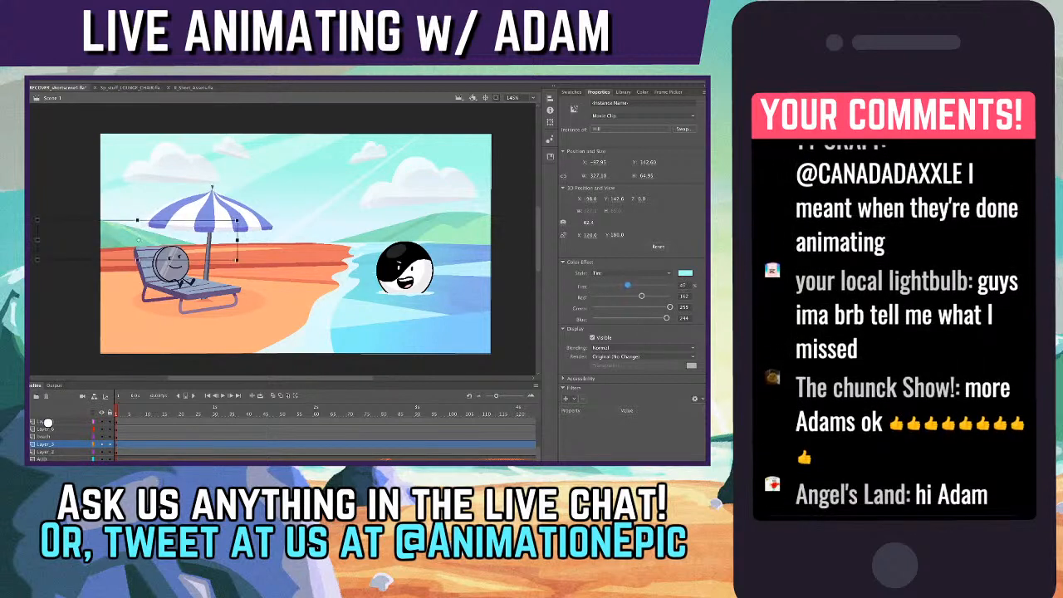
# - Select the hill copy behind the ball character and nudge it slightly left and up along the horizon
pyautogui.click(276, 175)
pyautogui.click(48, 423)
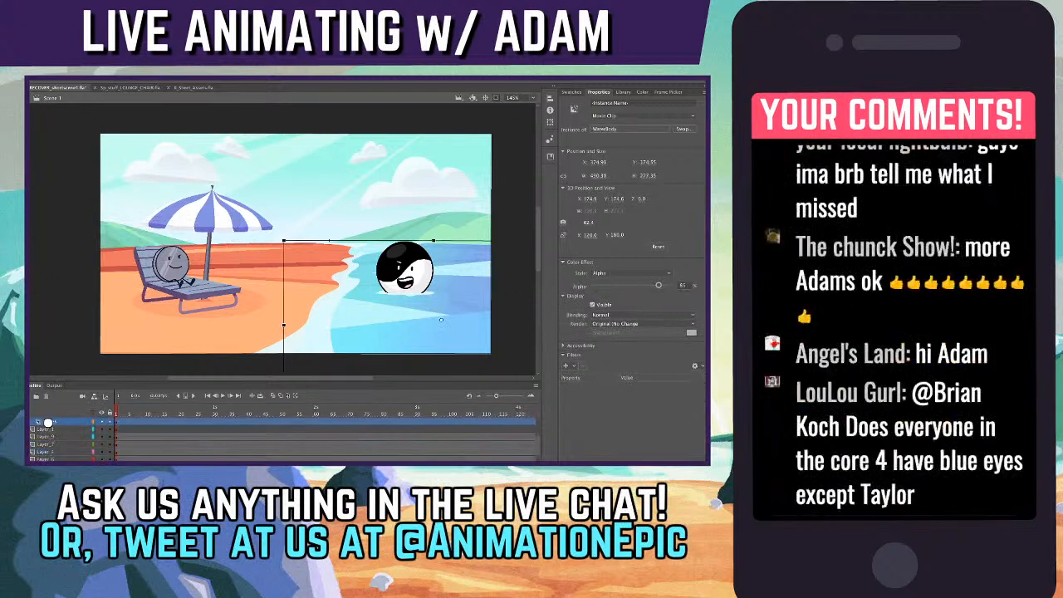
pyautogui.scroll(2, 48, 422)
pyautogui.click(48, 423)
pyautogui.click(457, 224)
pyautogui.press('super+=')
pyautogui.hotkey('shift', 'Left')
pyautogui.hotkey('shift', 'Left')
pyautogui.hotkey('shift', 'Left')
pyautogui.hotkey('shift', 'Left')
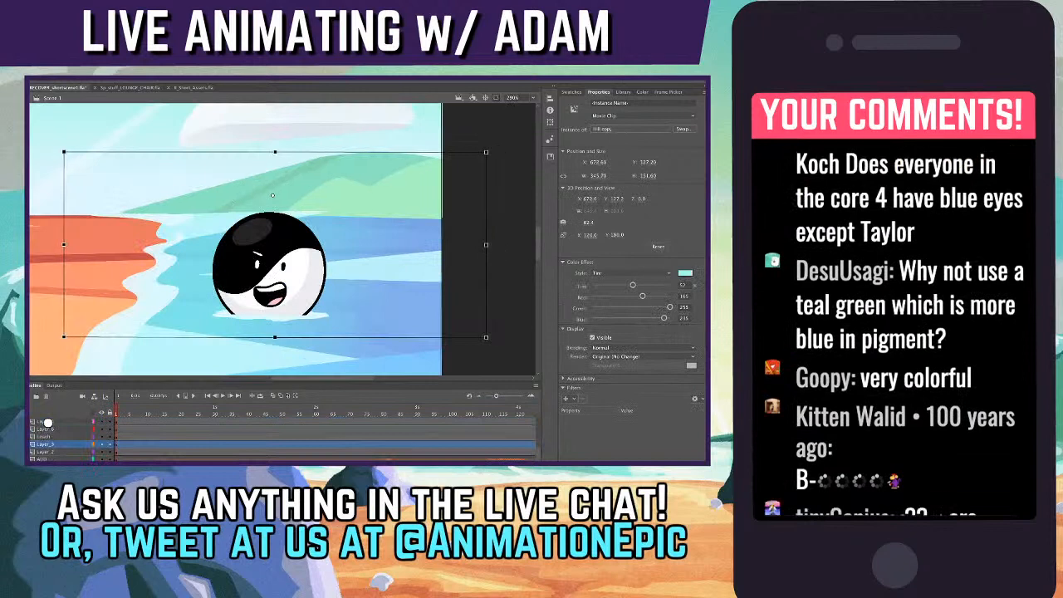
pyautogui.hotkey('shift', 'Up')
pyautogui.hotkey('shift', 'Up')
pyautogui.hotkey('shift', 'Up')
pyautogui.moveTo(259, 181); pyautogui.dragTo(260, 187)
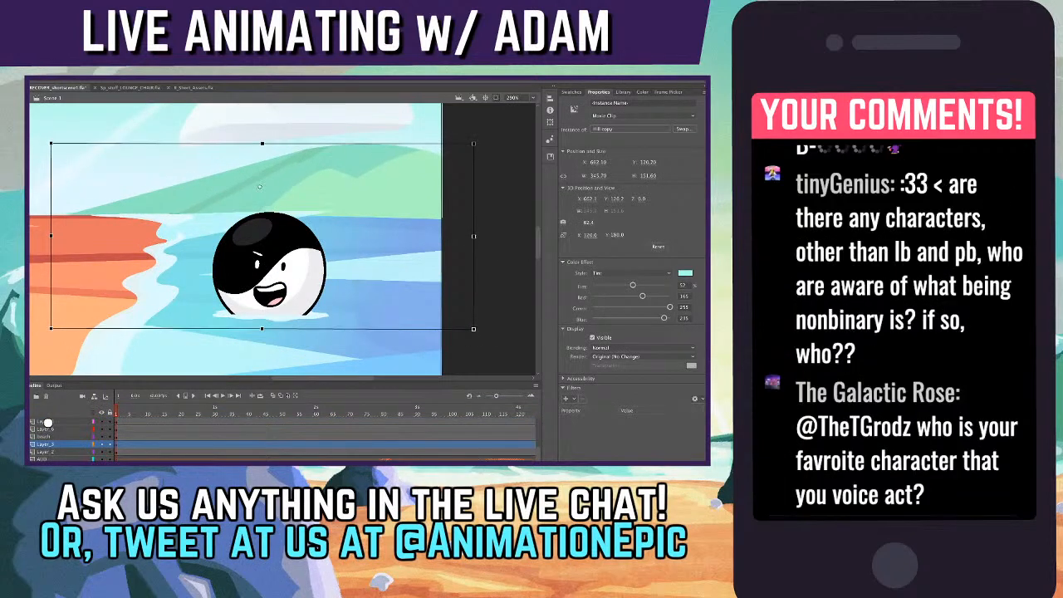
pyautogui.press('Up')
pyautogui.press('super+-')
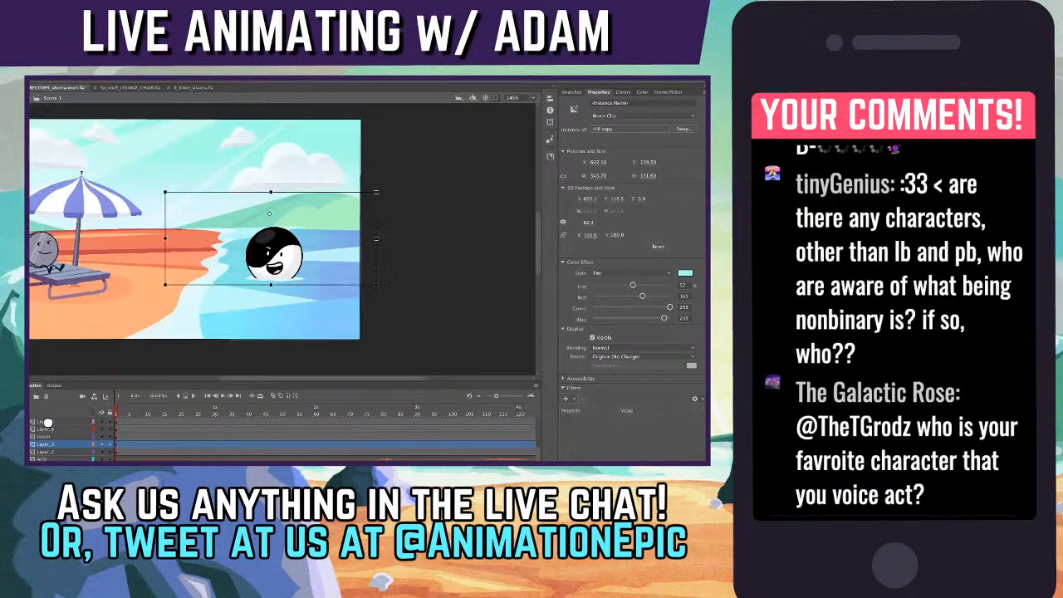
# - Inspect the triangles instance inside the WaterBody symbol, undo the mask layer changes, and return to the main scene
pyautogui.press('super+=')
pyautogui.click(47, 423)
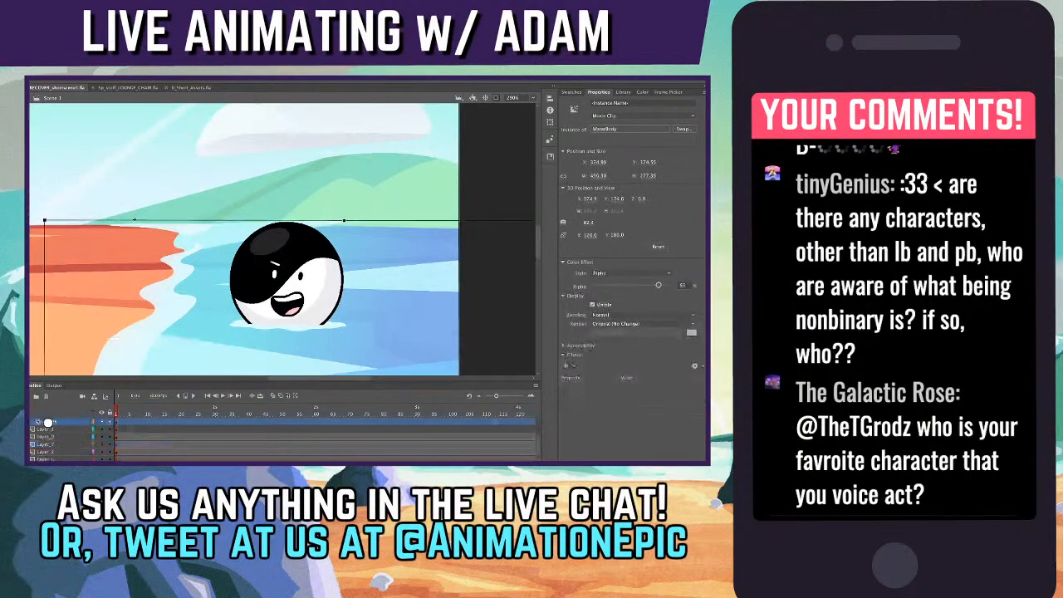
pyautogui.press('super+e')
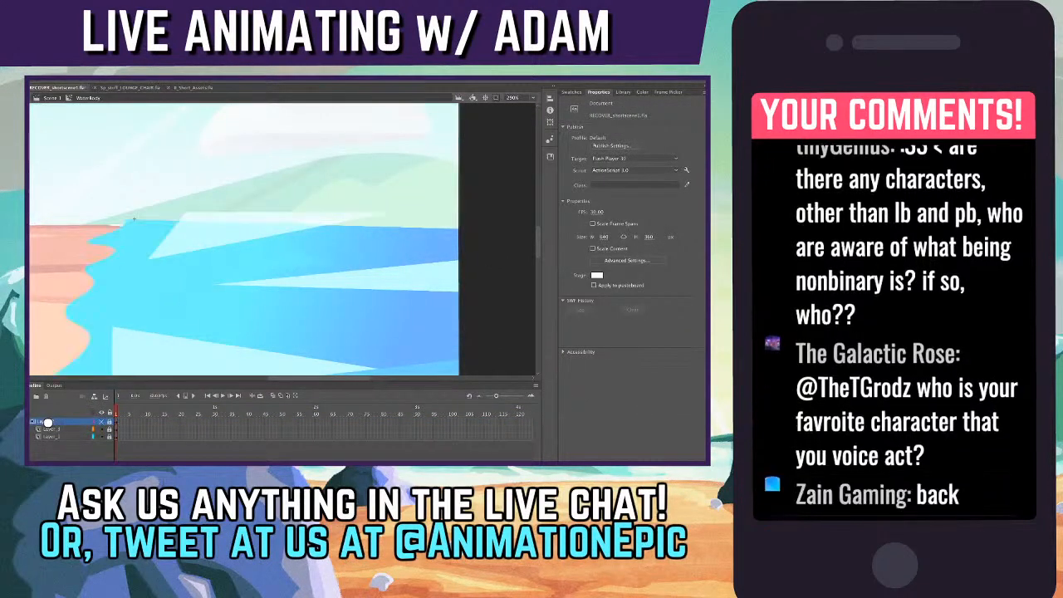
pyautogui.press('super+z')
pyautogui.press('super+z')
pyautogui.press('super+z')
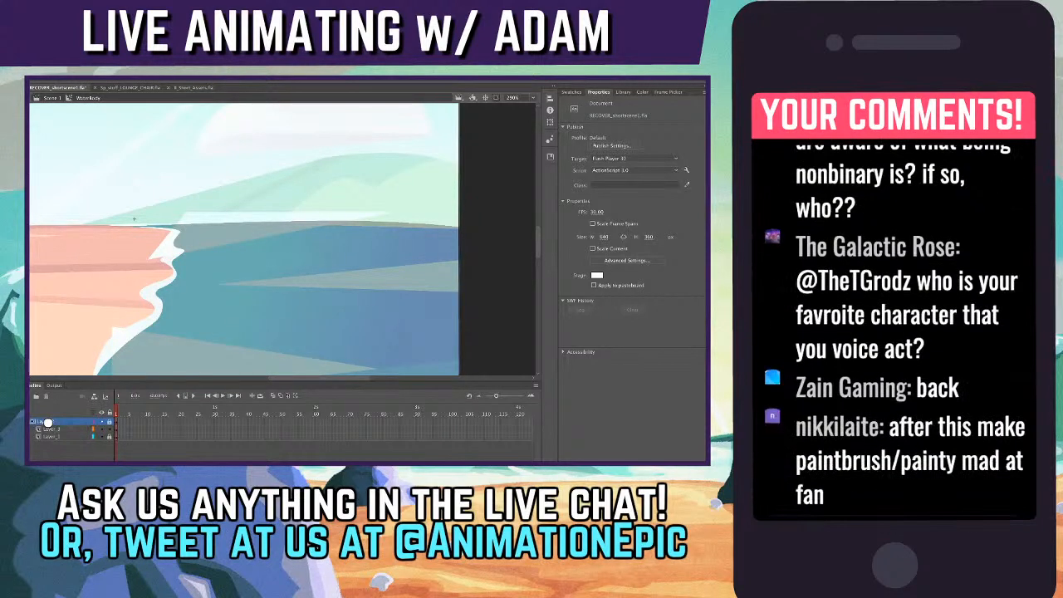
pyautogui.click(134, 218)
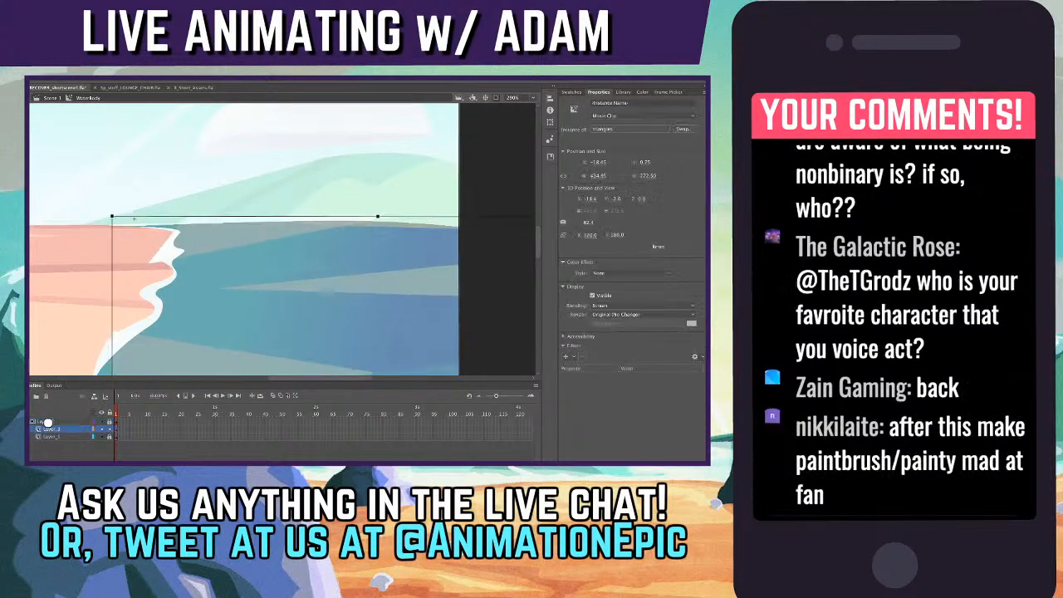
pyautogui.press('super+e')
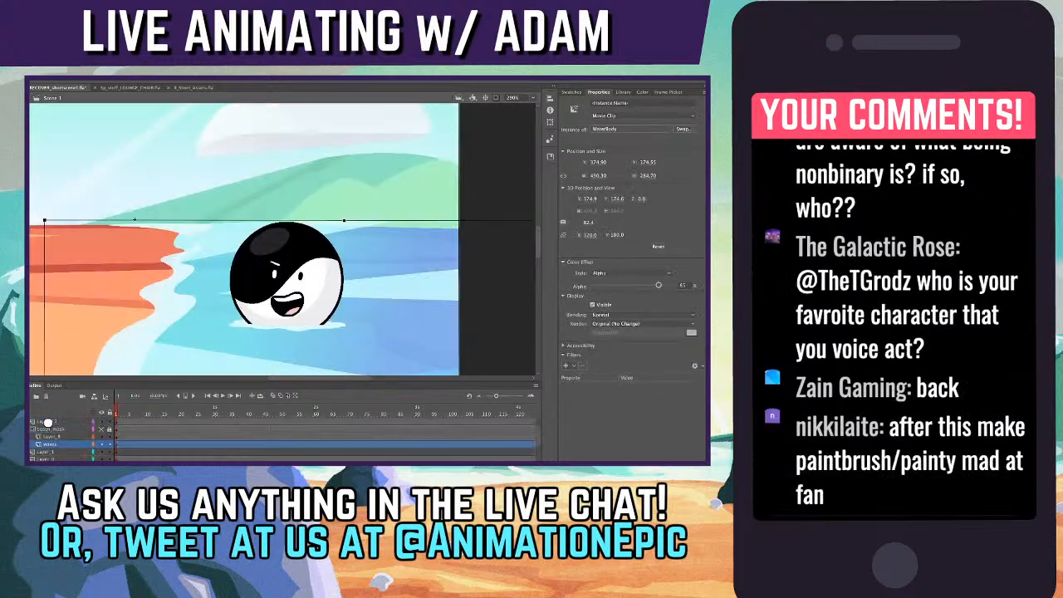
# - Open the WaterBody symbol, try moving the triangles instance slightly down and left, and undo the move
pyautogui.doubleClick(374, 283)
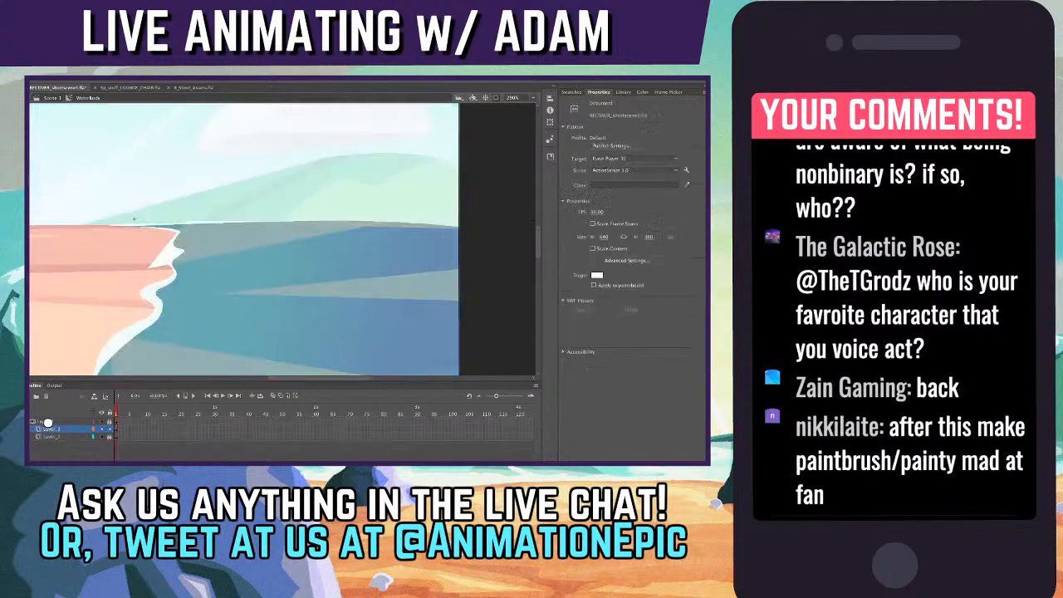
pyautogui.moveTo(374, 283); pyautogui.dragTo(364, 297)
pyautogui.press('super+z')
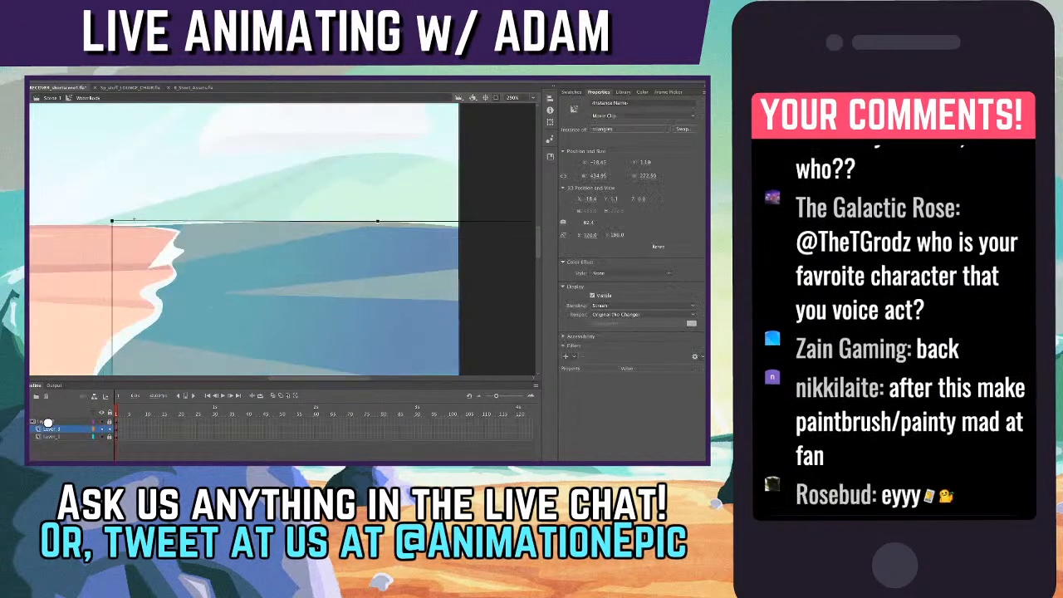
# - Toggle the layer locks inside the WaterBody symbol, leave the mask layers locked, and return to the main scene
pyautogui.click(108, 421)
pyautogui.click(109, 421)
pyautogui.click(109, 429)
pyautogui.click(108, 421)
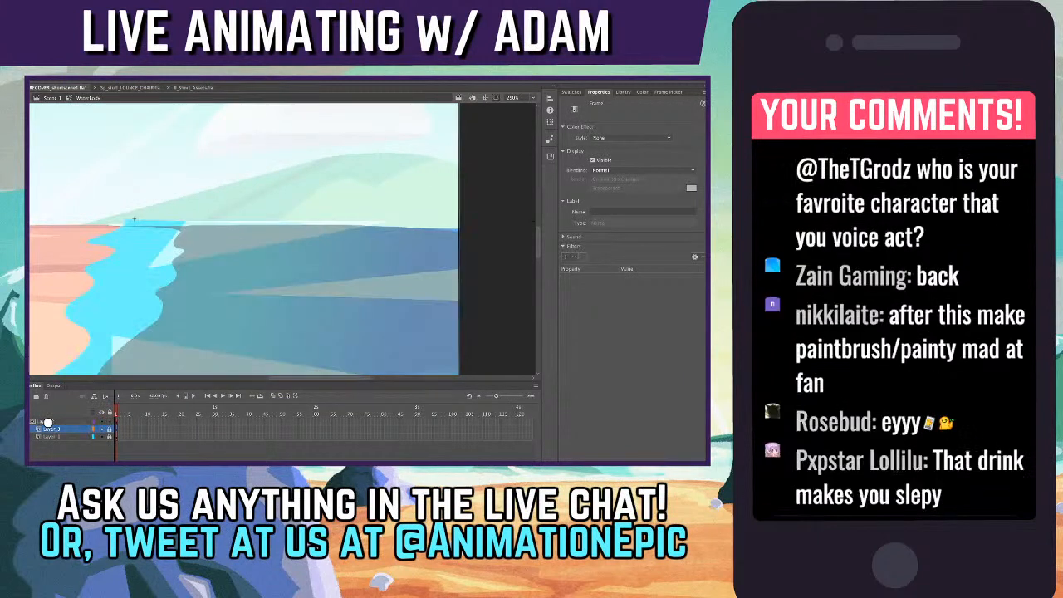
pyautogui.press('super+shift+a')
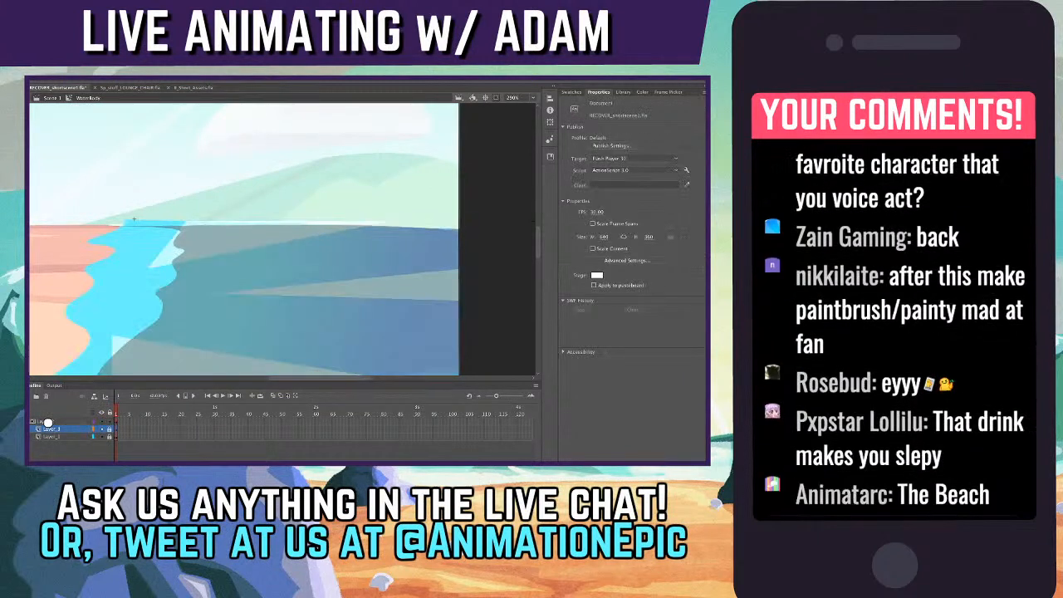
pyautogui.click(108, 421)
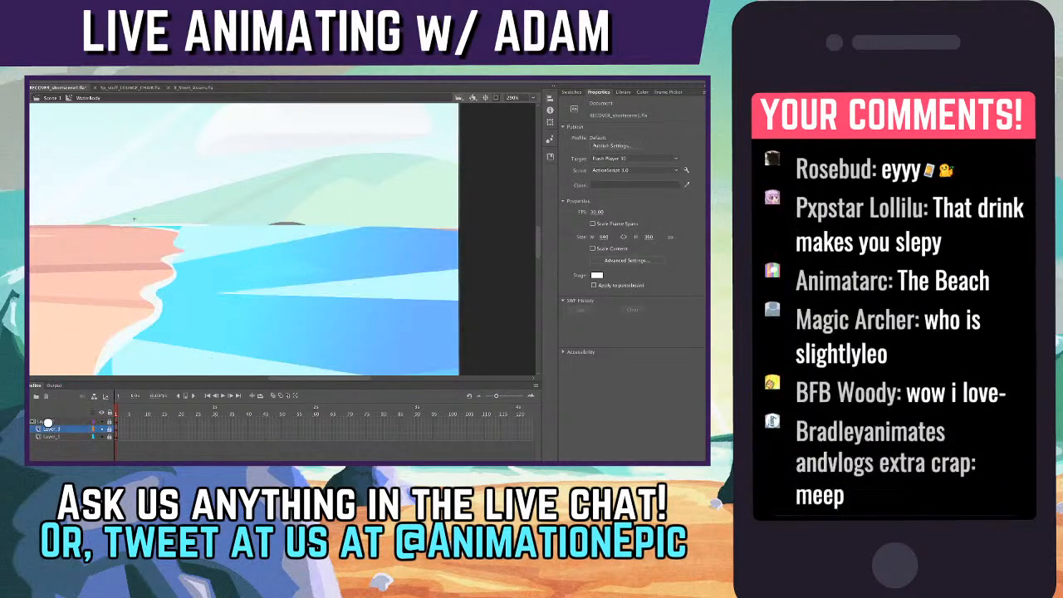
pyautogui.press('super+e')
pyautogui.hotkey('ctrl', '-')
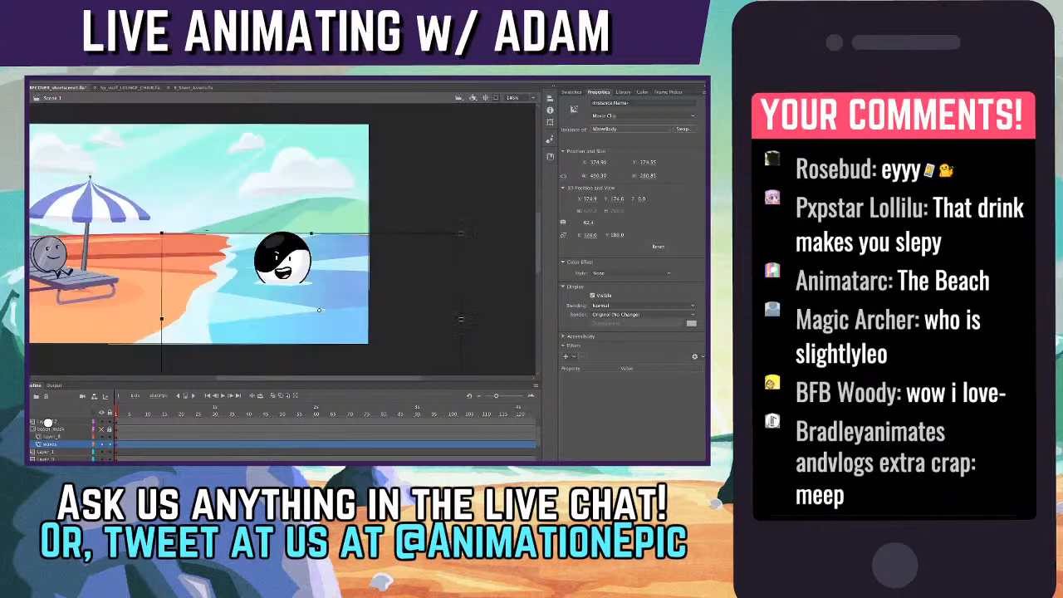
# - Check the WaterBody instance in front of the ball character, deselect it, and save the document
pyautogui.press('super+shift+a')
pyautogui.click(319, 309)
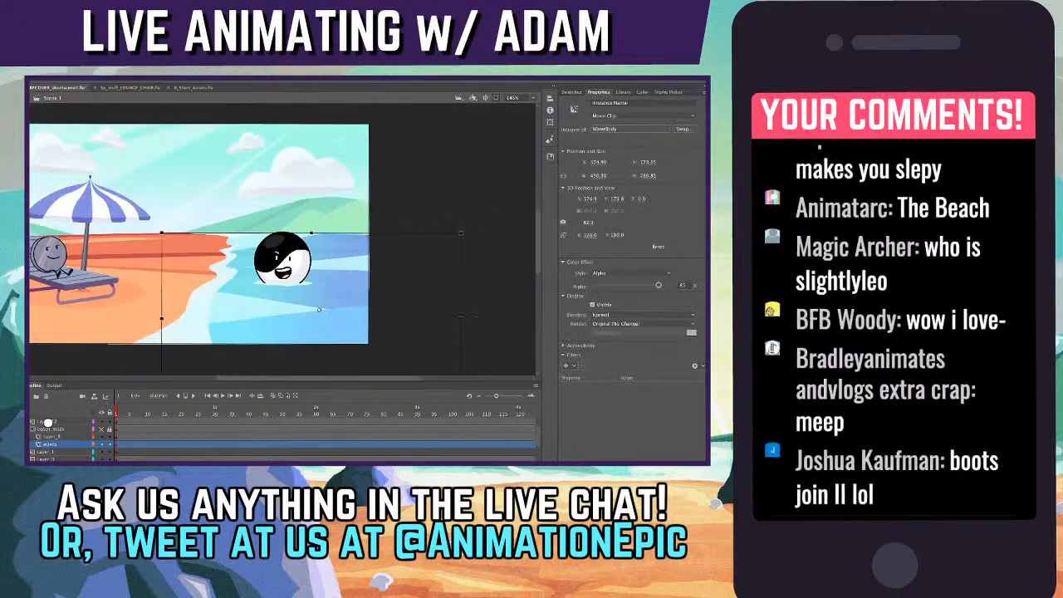
pyautogui.press('super+shift+a')
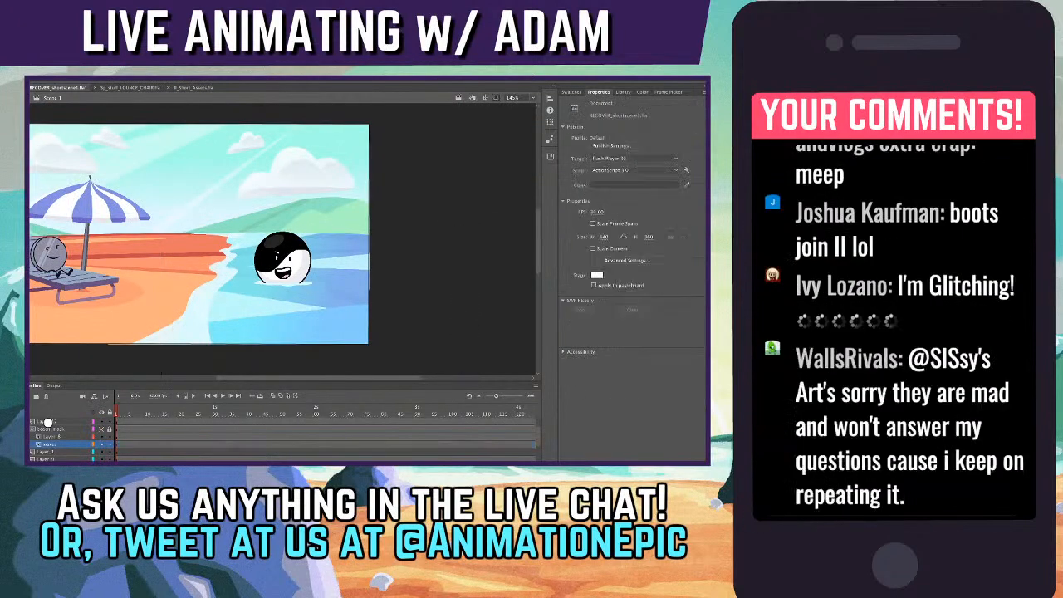
pyautogui.press('super+s')
pyautogui.hscroll(-3, 282, 233)
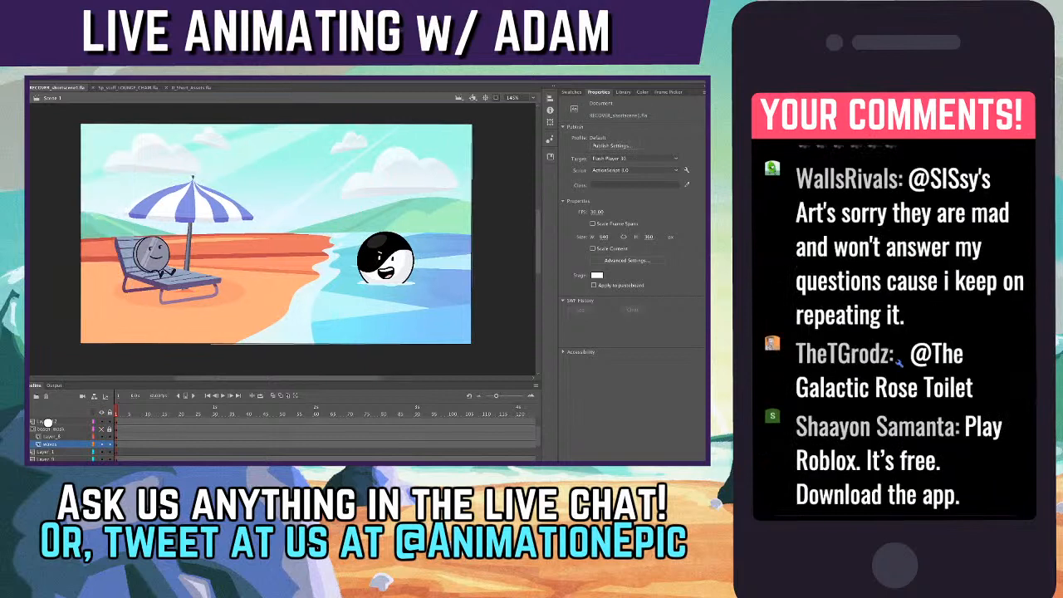
# - Inside the NewSky symbol, scale down the clouds above the ball character, return to the main scene, and save the document
pyautogui.click(257, 166)
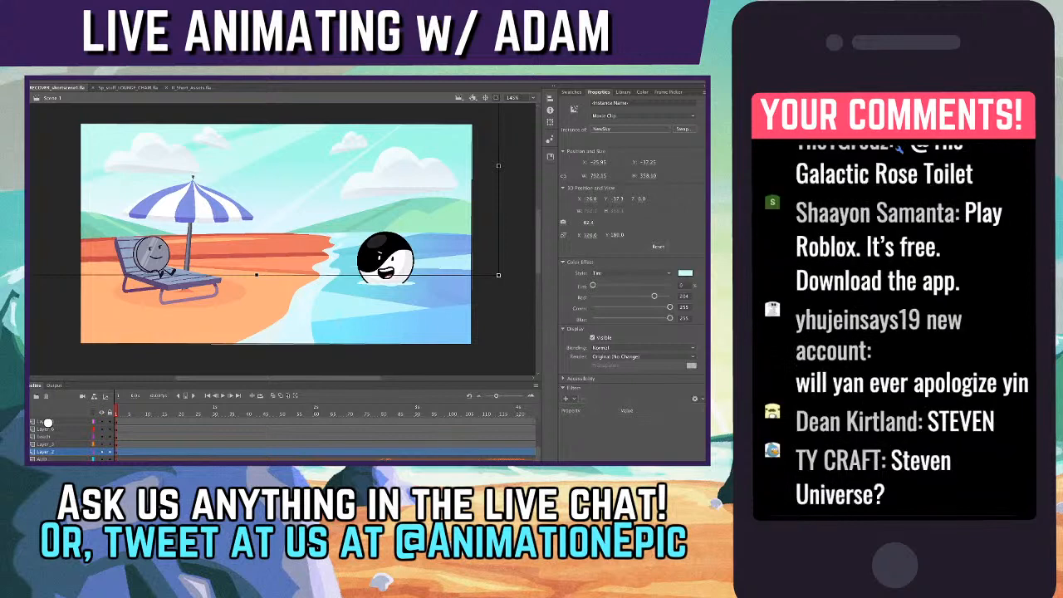
pyautogui.doubleClick(399, 174)
pyautogui.click(398, 175)
pyautogui.moveTo(458, 199); pyautogui.dragTo(433, 193)
pyautogui.doubleClick(282, 232)
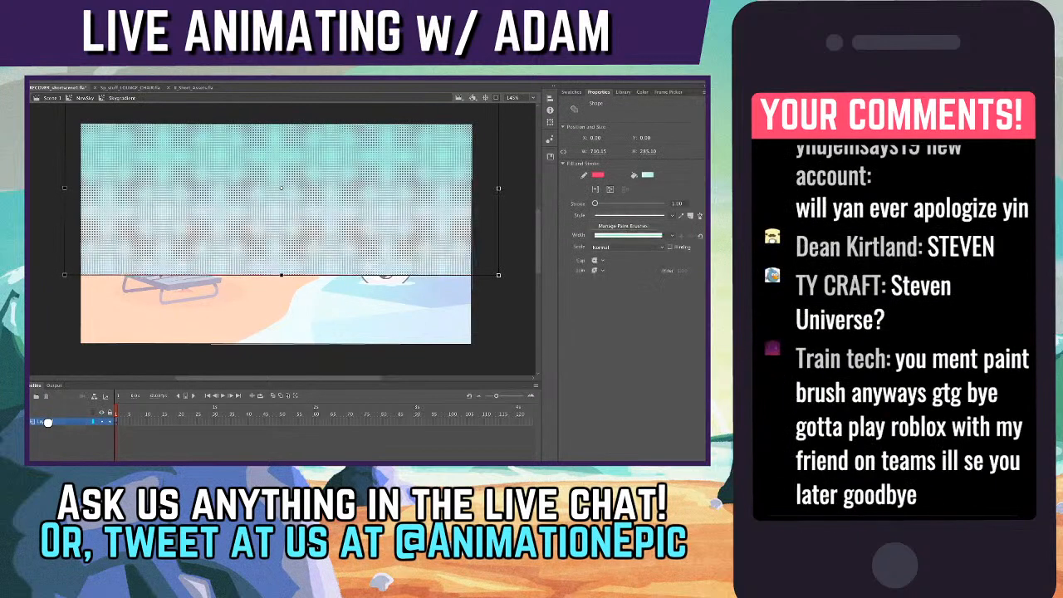
pyautogui.press('super+e')
pyautogui.press('super+s')
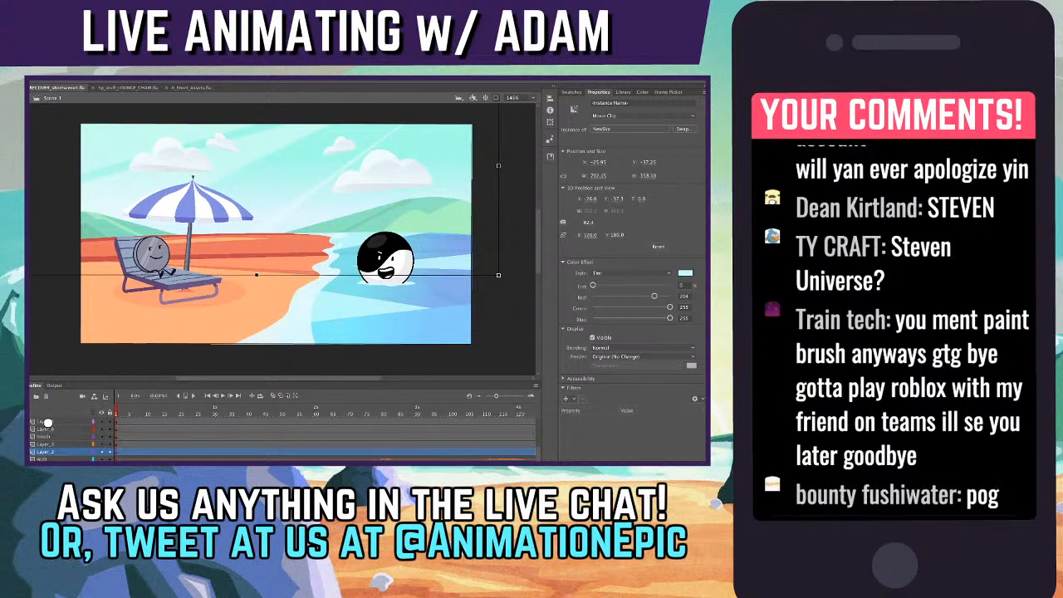
pyautogui.press('super+minus')
pyautogui.press('super+equal')
pyautogui.scroll(-3, 282, 233)
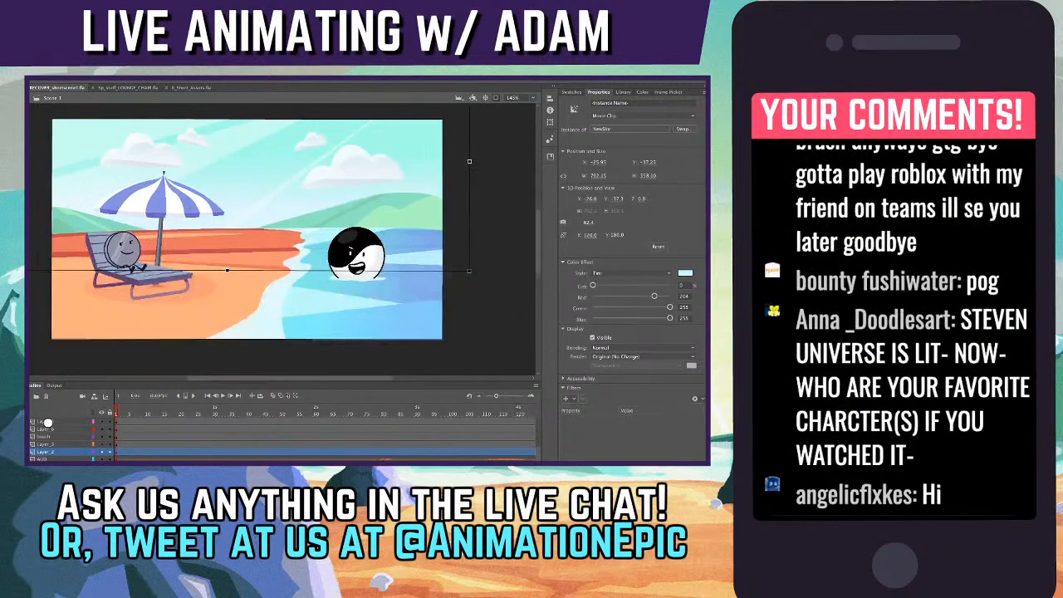